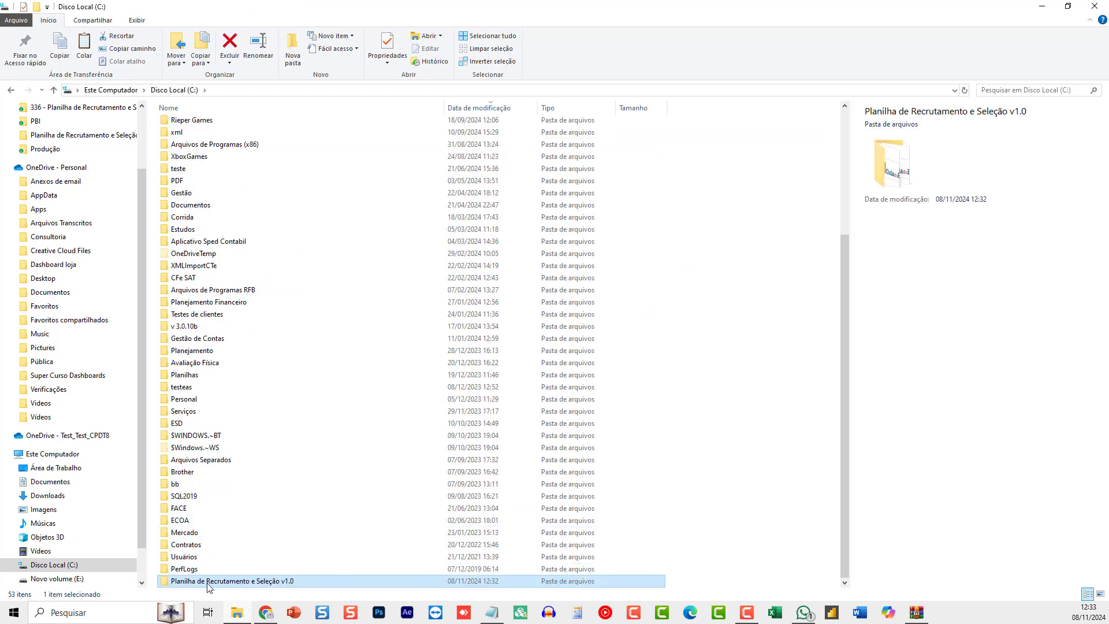
# Open the Planilha de Recrutamento e Seleção v1.0 folder and review the .xlsm workbook's properties.
pyautogui.doubleClick(208, 581)
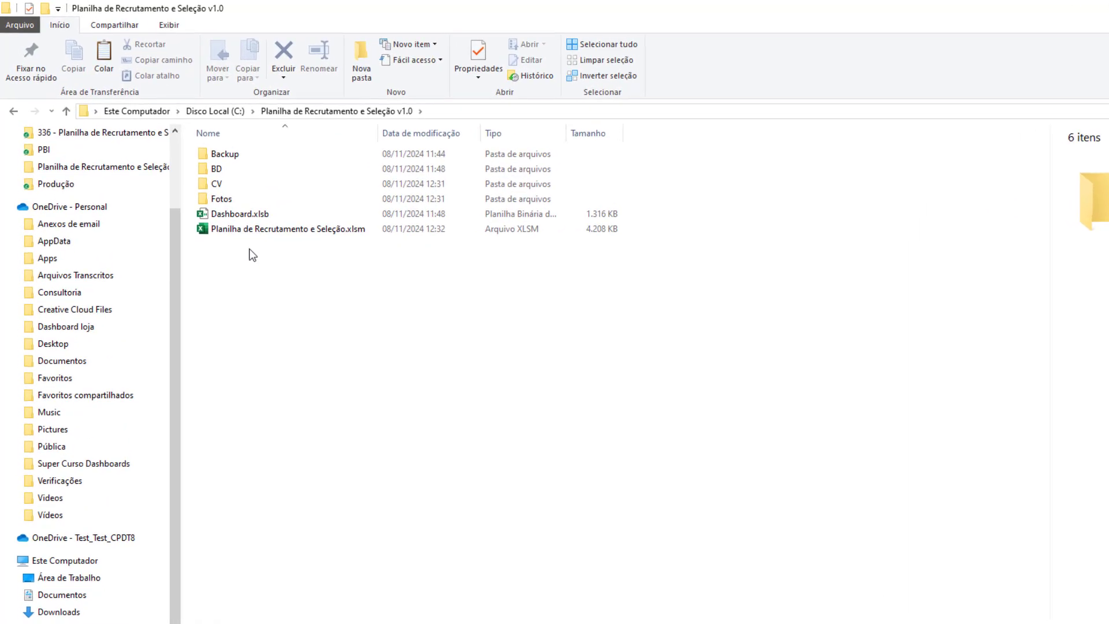
pyautogui.rightClick(238, 233)
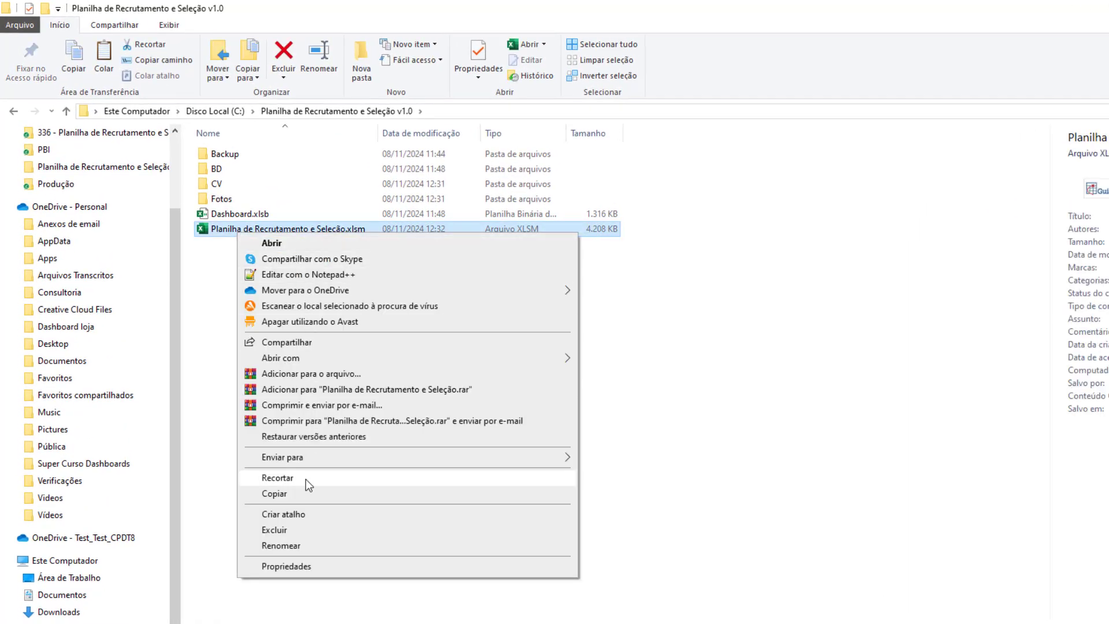
pyautogui.click(287, 565)
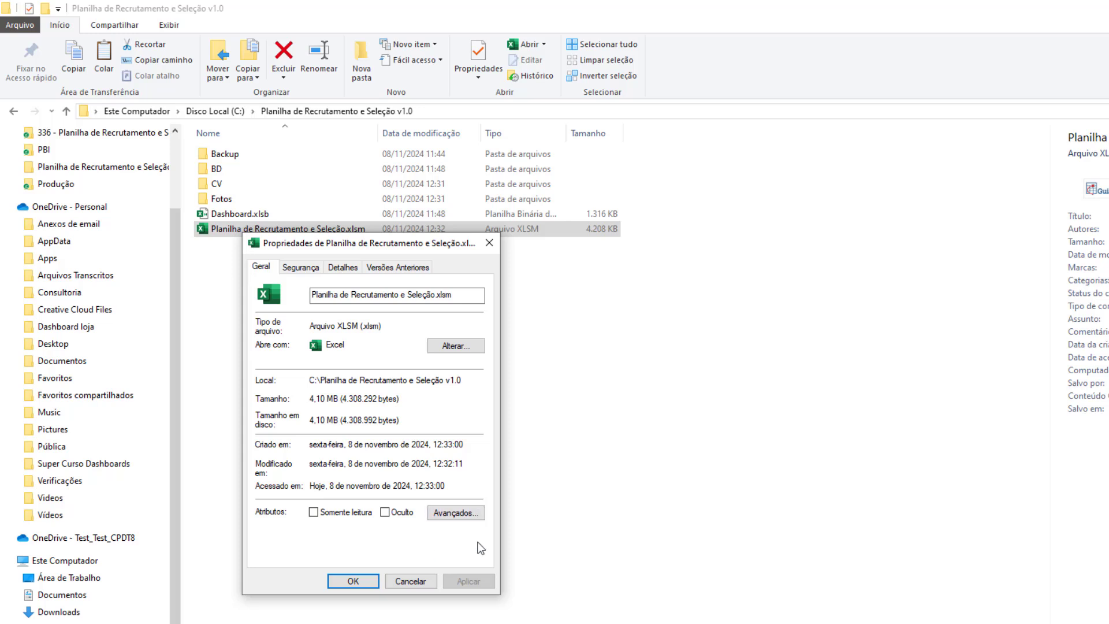
pyautogui.click(410, 580)
# Review the file properties of Dashboard.xlsb.
pyautogui.rightClick(257, 215)
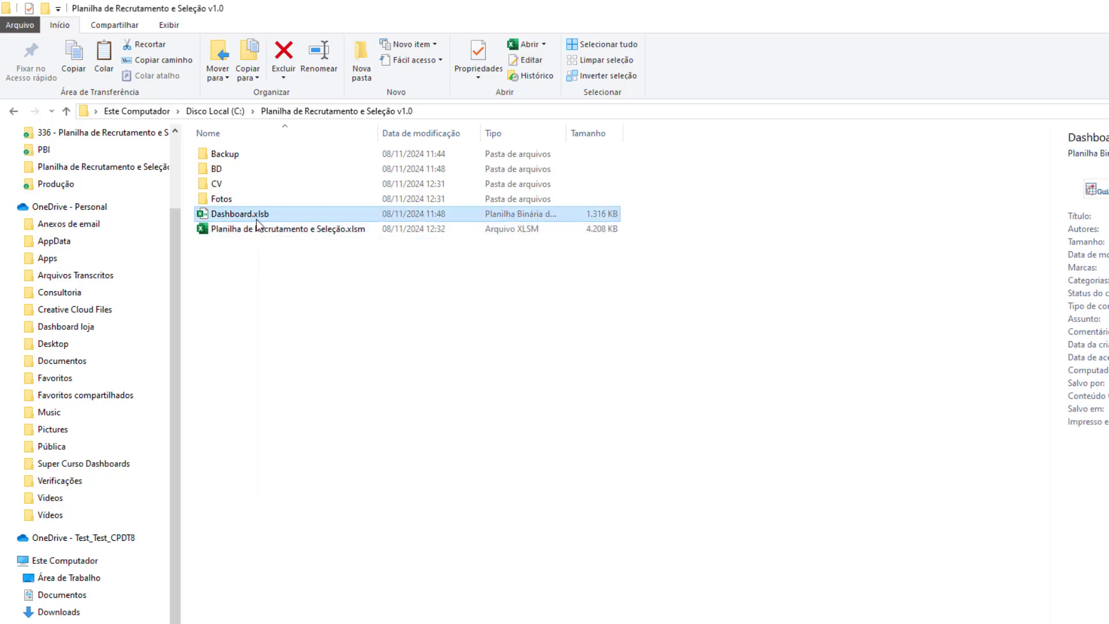
pyautogui.click(308, 584)
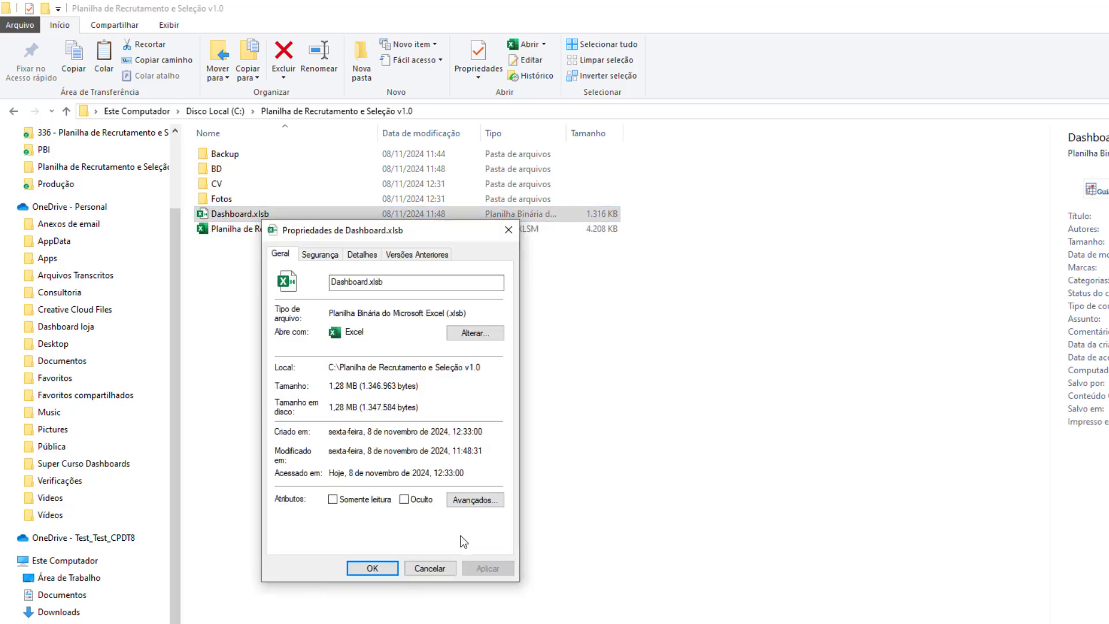
pyautogui.click(397, 568)
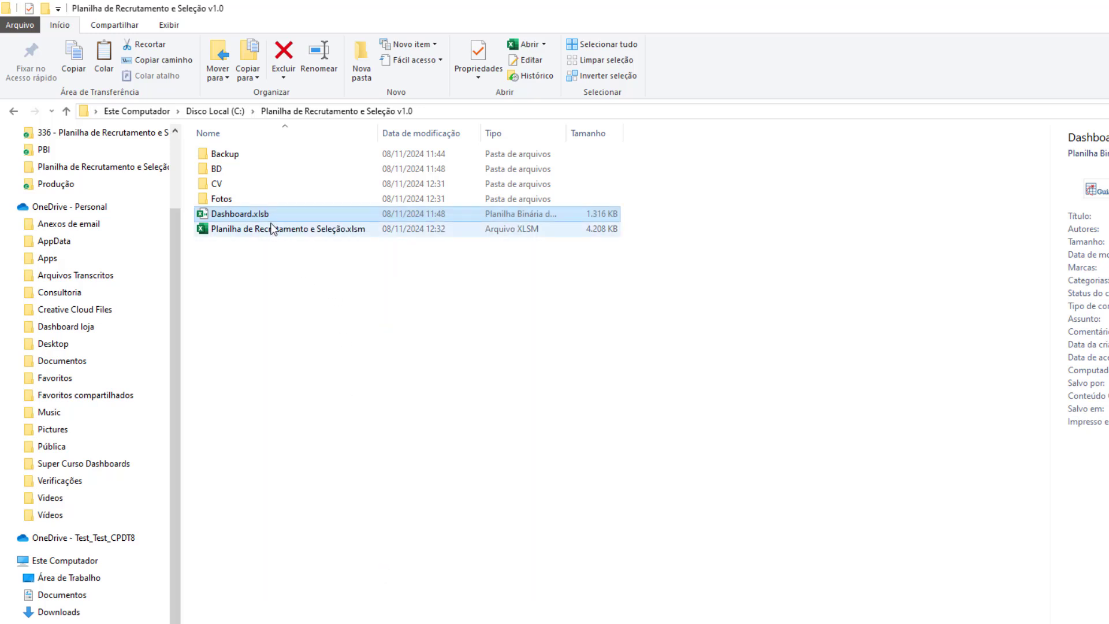
pyautogui.moveTo(225, 206)
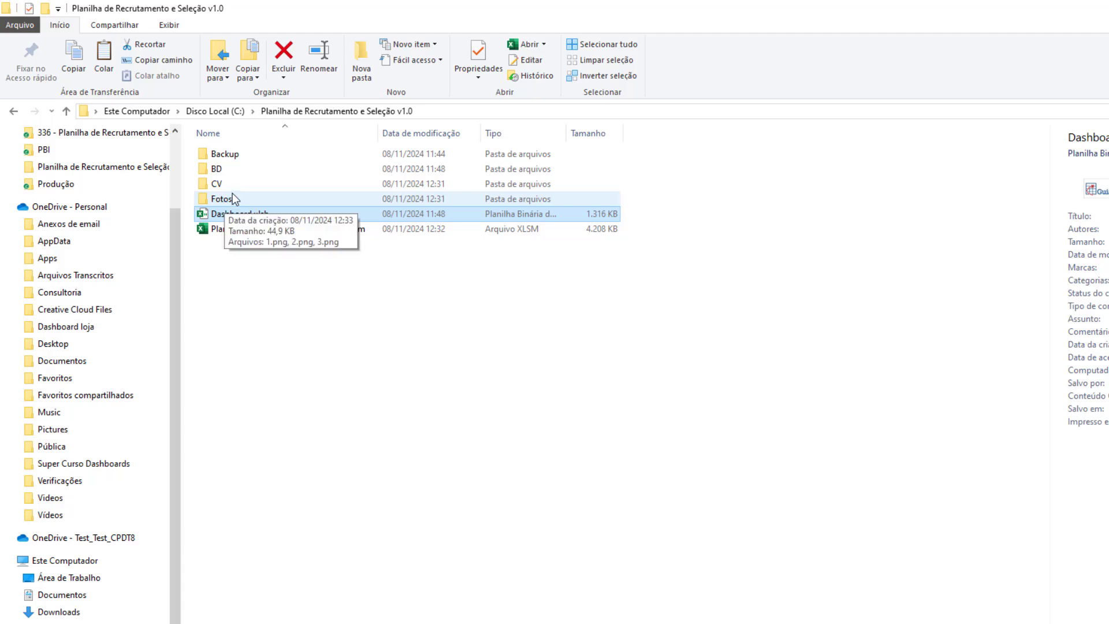
pyautogui.moveTo(237, 186)
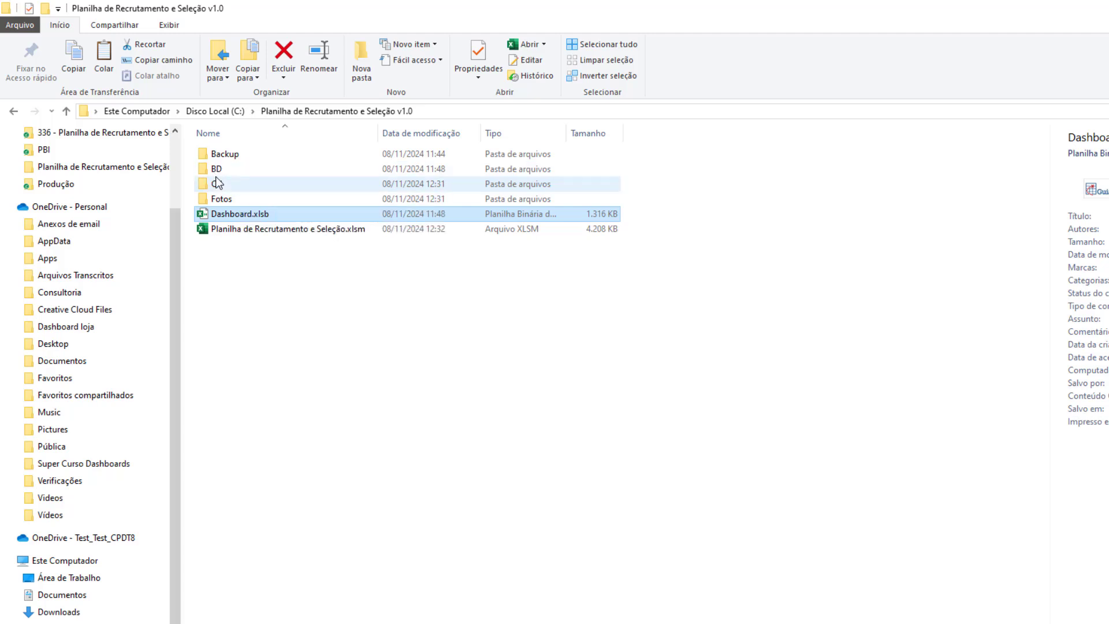
# Look inside the BD and Backup subfolders, returning to the parent folder each time.
pyautogui.doubleClick(248, 168)
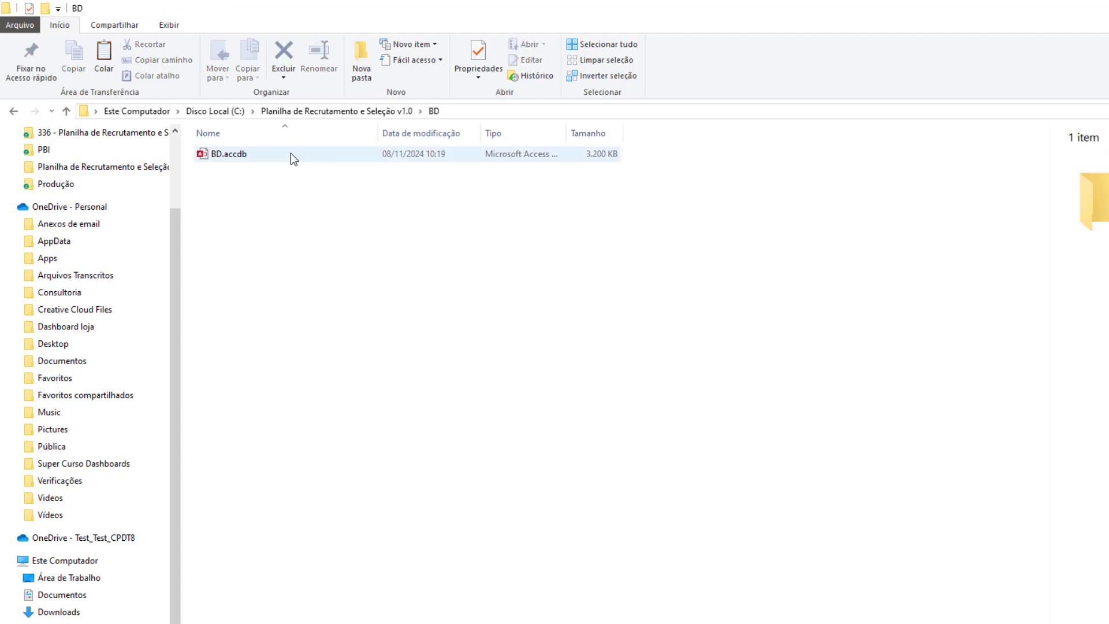
pyautogui.hotkey('alt', 'Left')
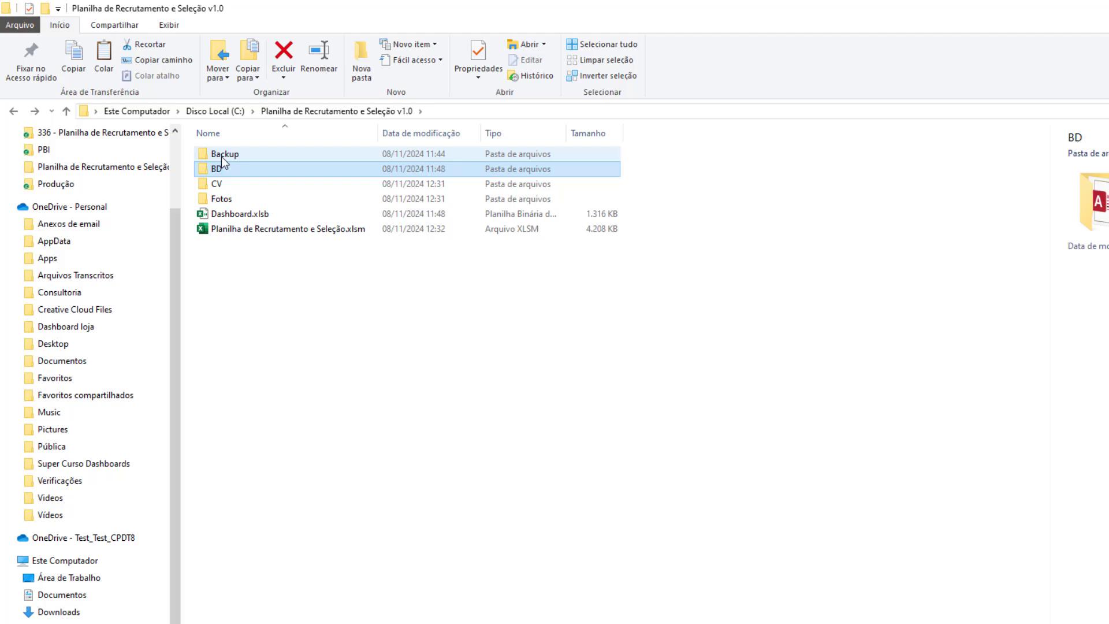
pyautogui.doubleClick(220, 156)
pyautogui.hotkey('alt', 'Left')
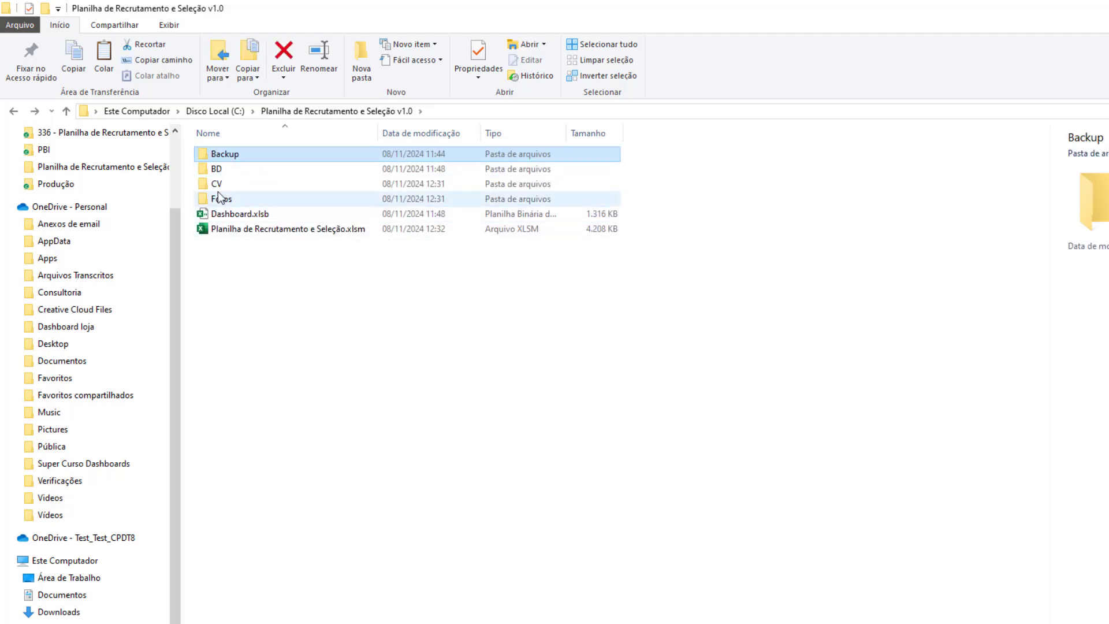
# Look inside Fotos and CV, then open Planilha de Recrutamento e Seleção.xlsm.
pyautogui.doubleClick(214, 199)
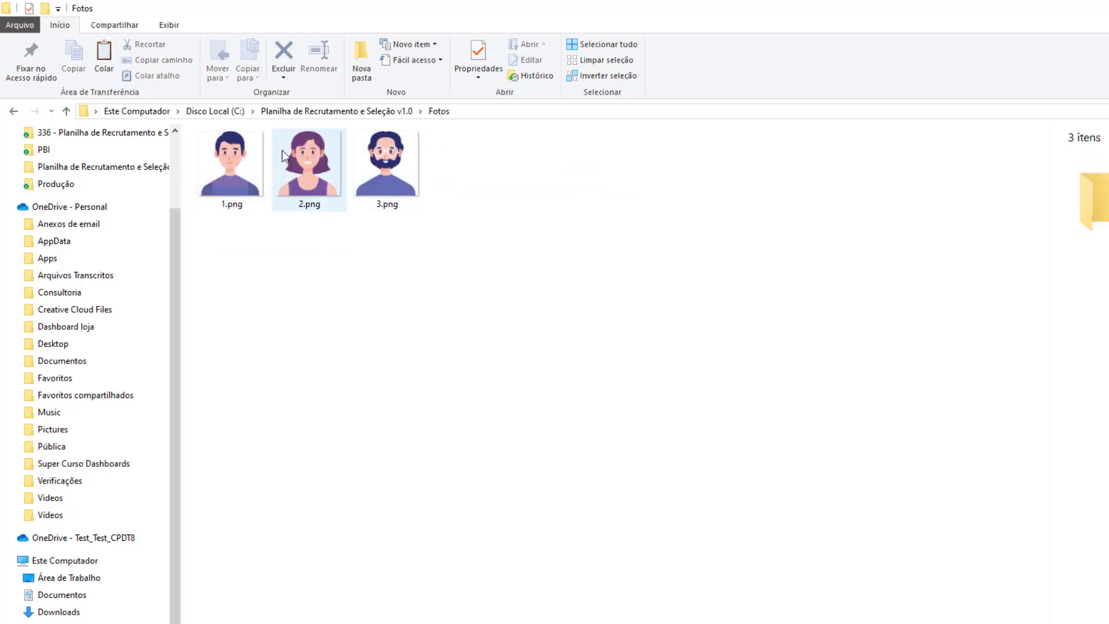
pyautogui.hotkey('alt', 'Left')
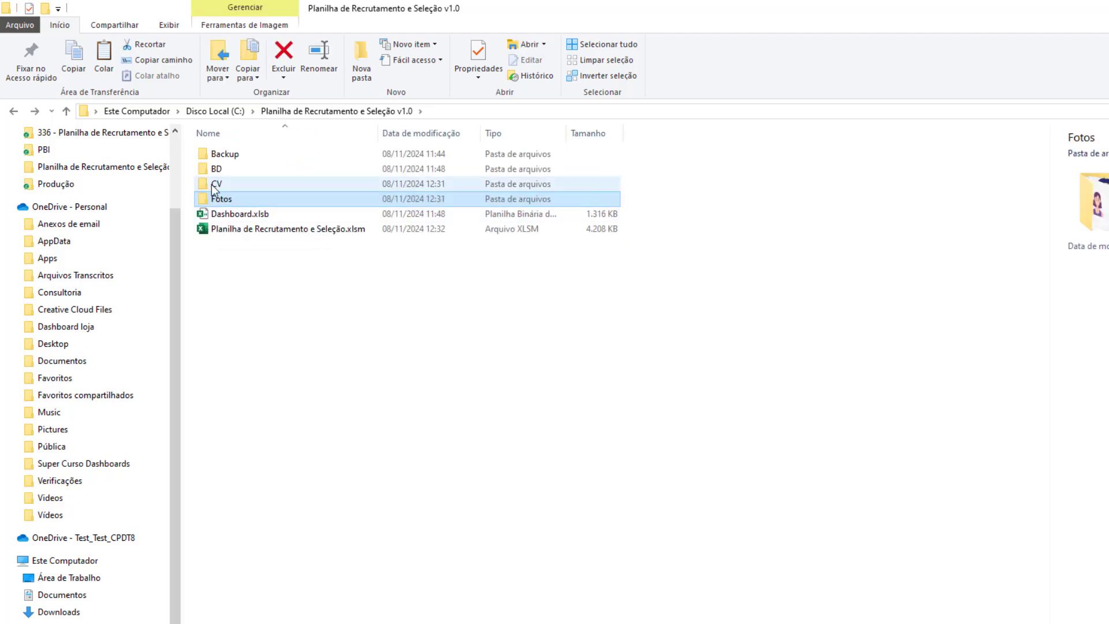
pyautogui.doubleClick(358, 181)
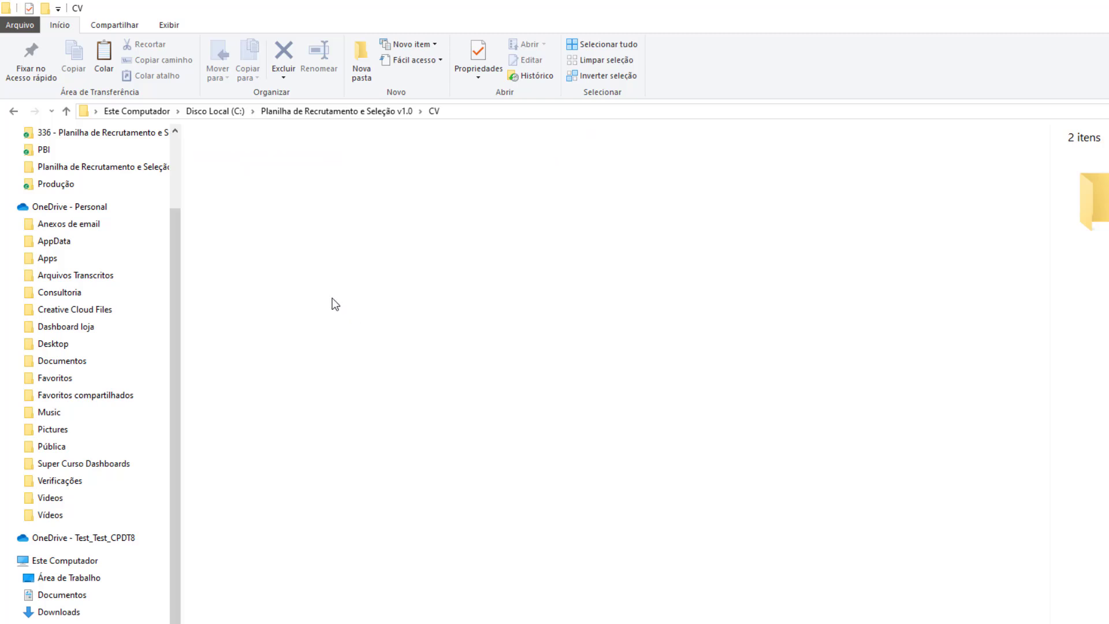
pyautogui.hotkey('alt', 'Left')
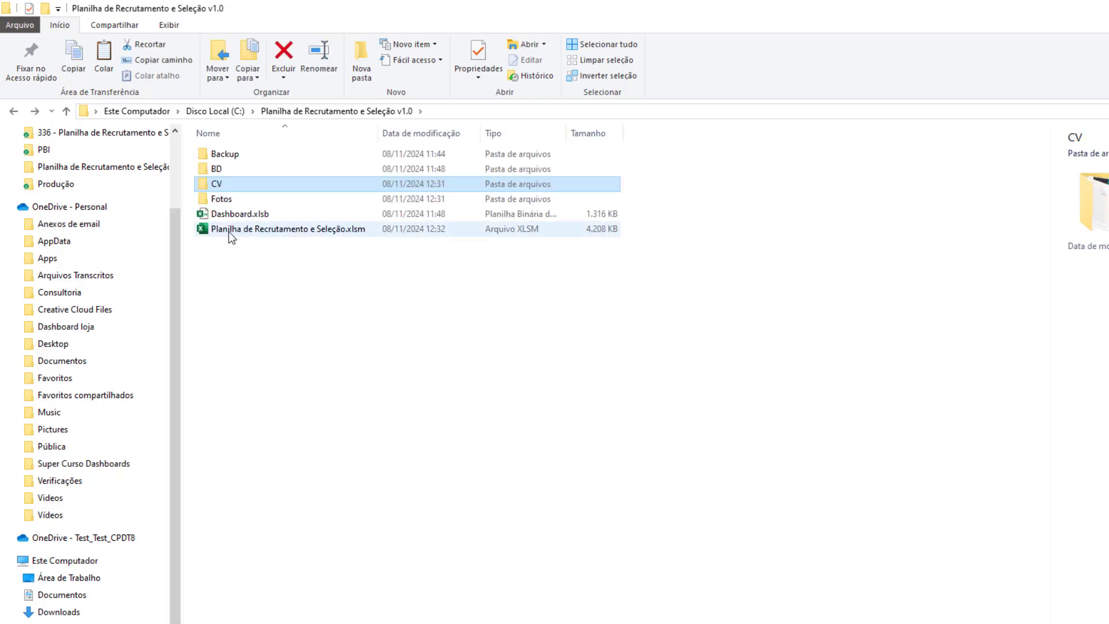
pyautogui.click(234, 230)
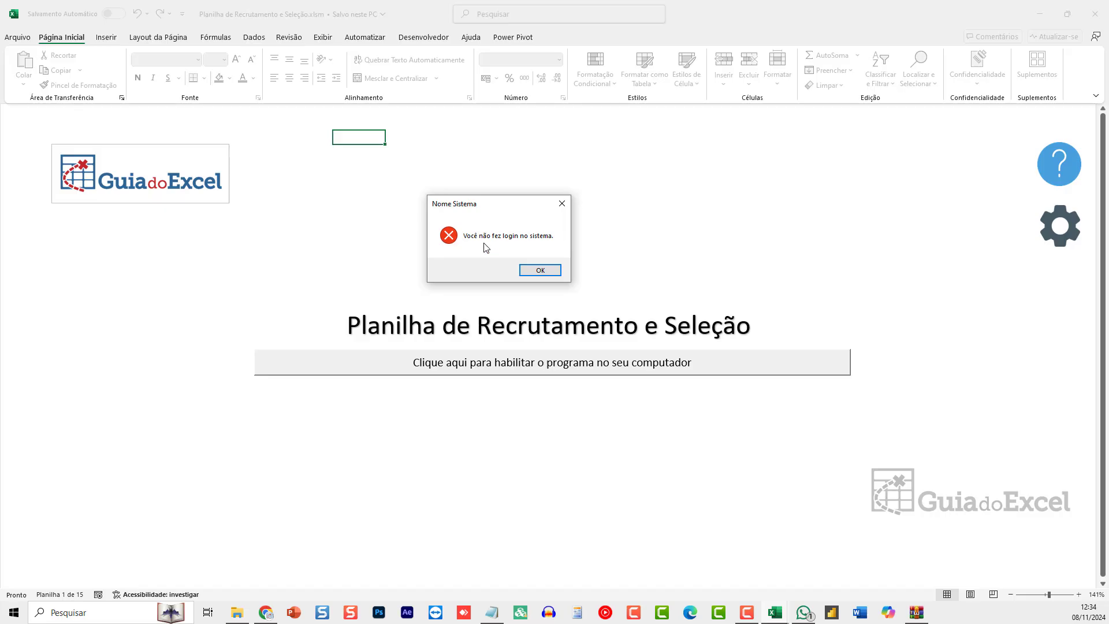
# Dismiss the login error, paste the licence key into Chave, save and confirm registration.
pyautogui.click(540, 269)
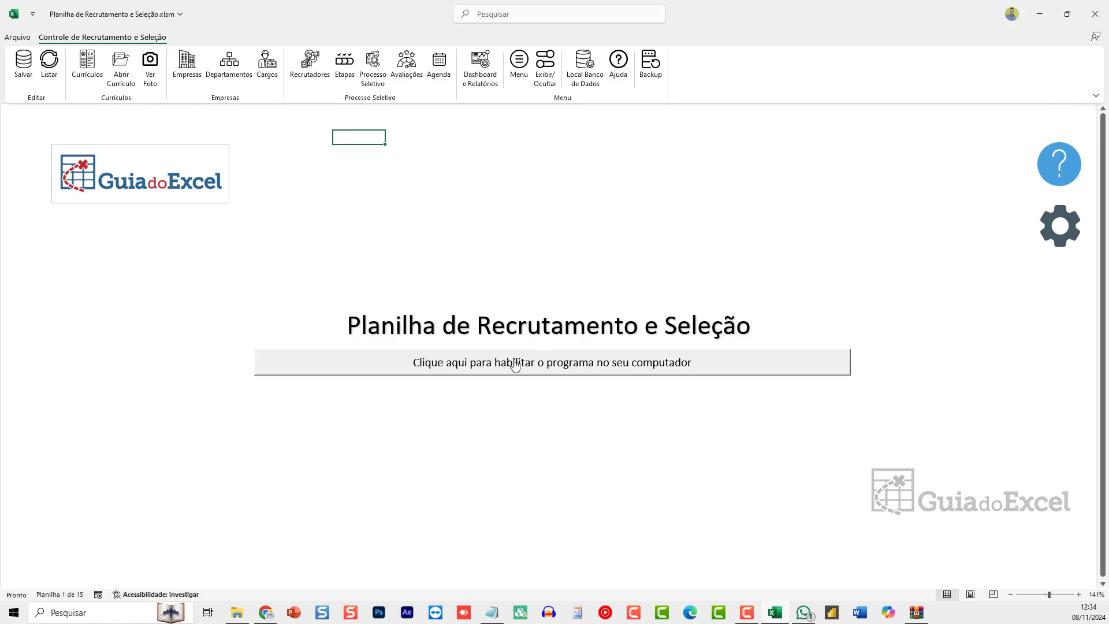
pyautogui.click(533, 371)
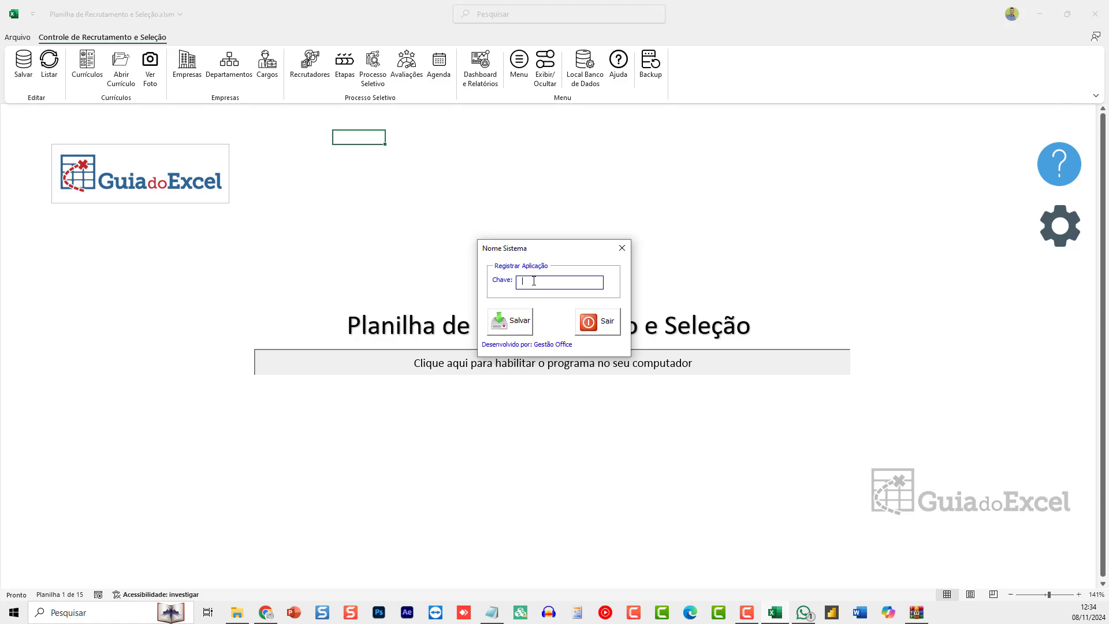
pyautogui.click(513, 330)
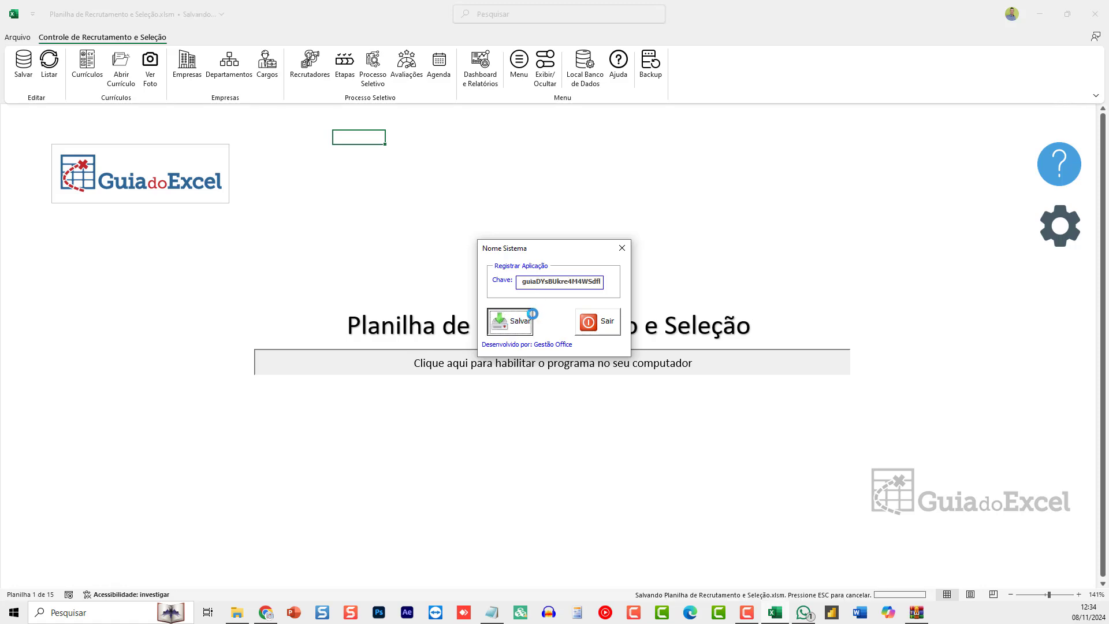
pyautogui.click(604, 345)
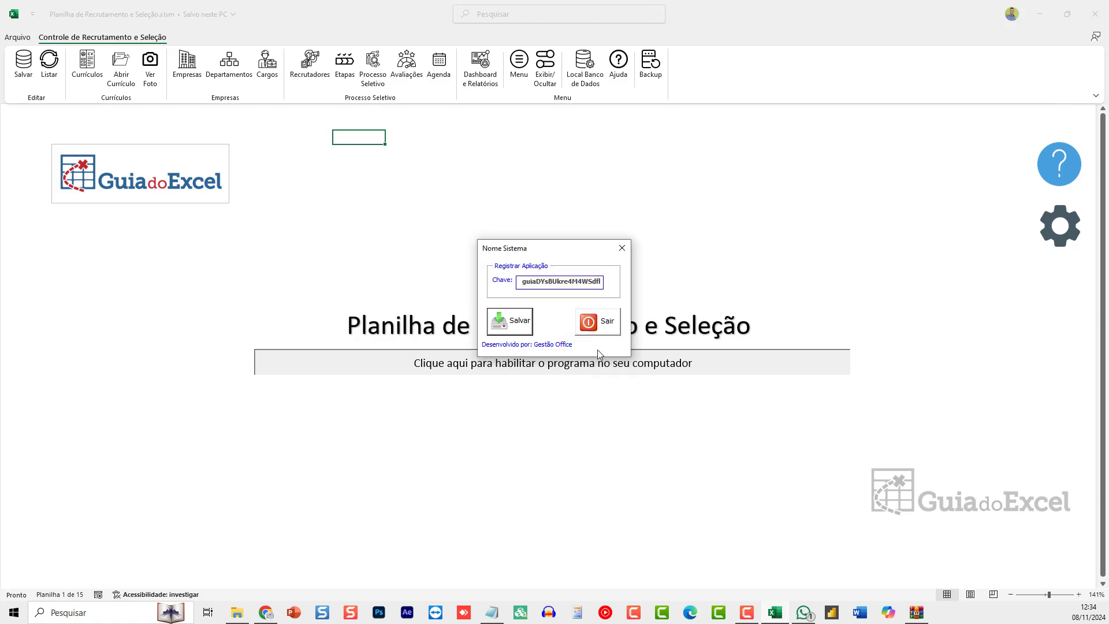
pyautogui.click(550, 281)
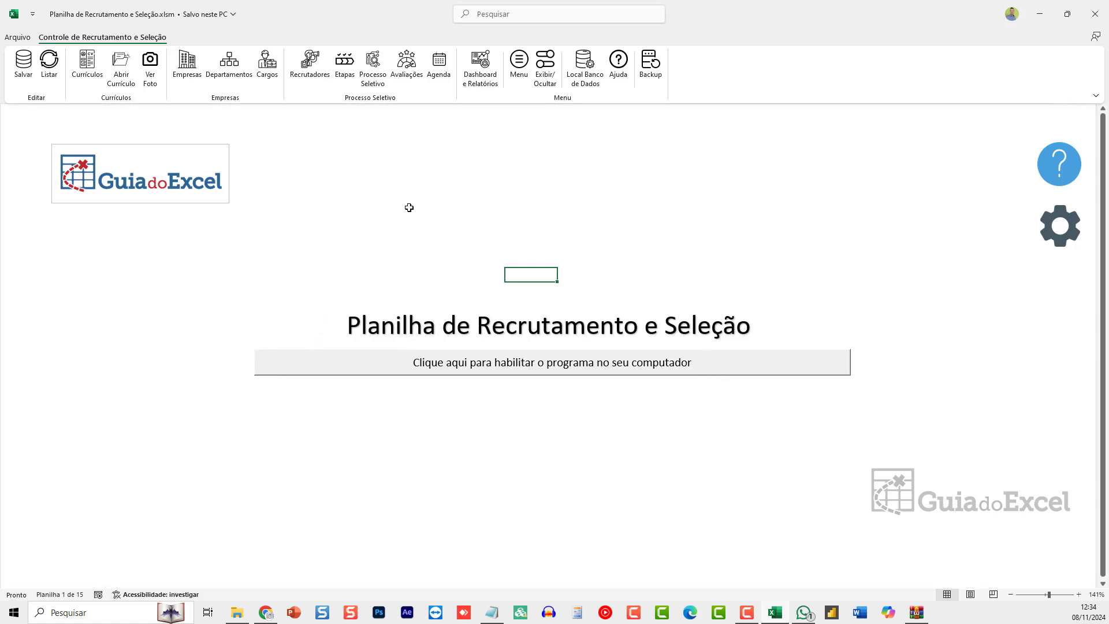
pyautogui.click(392, 202)
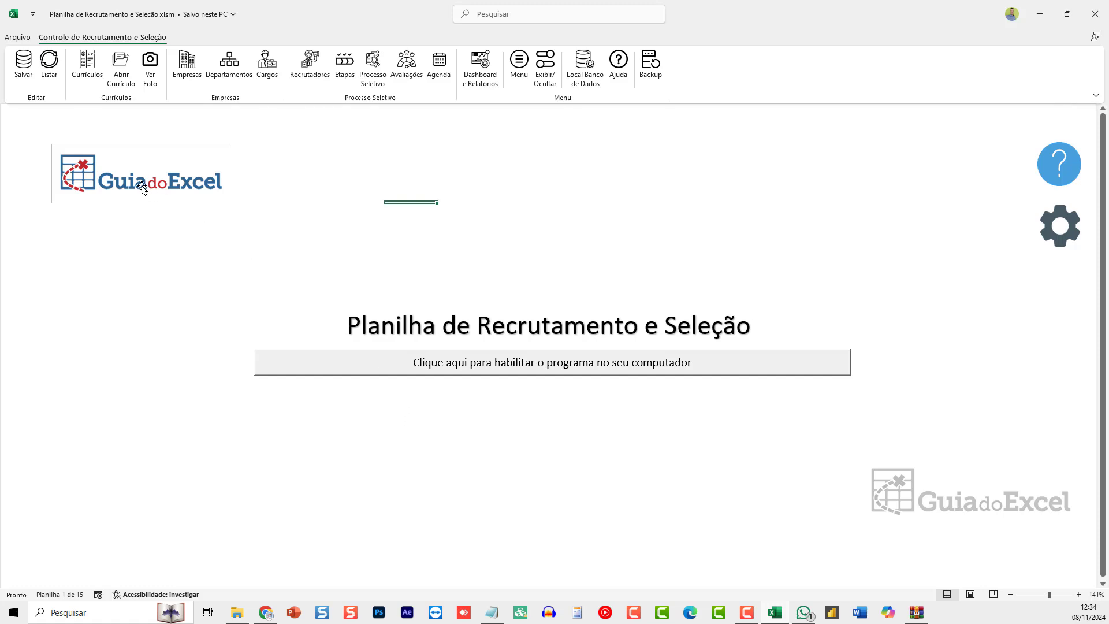
pyautogui.click(118, 177)
pyautogui.moveTo(120, 181); pyautogui.dragTo(146, 174)
pyautogui.click(363, 193)
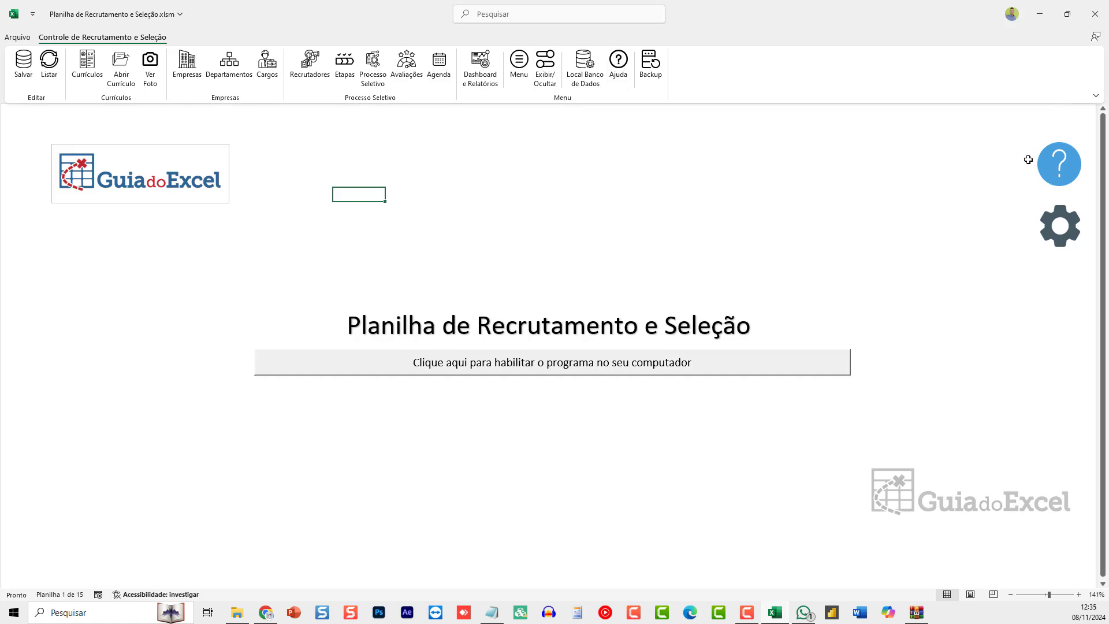
pyautogui.click(1054, 151)
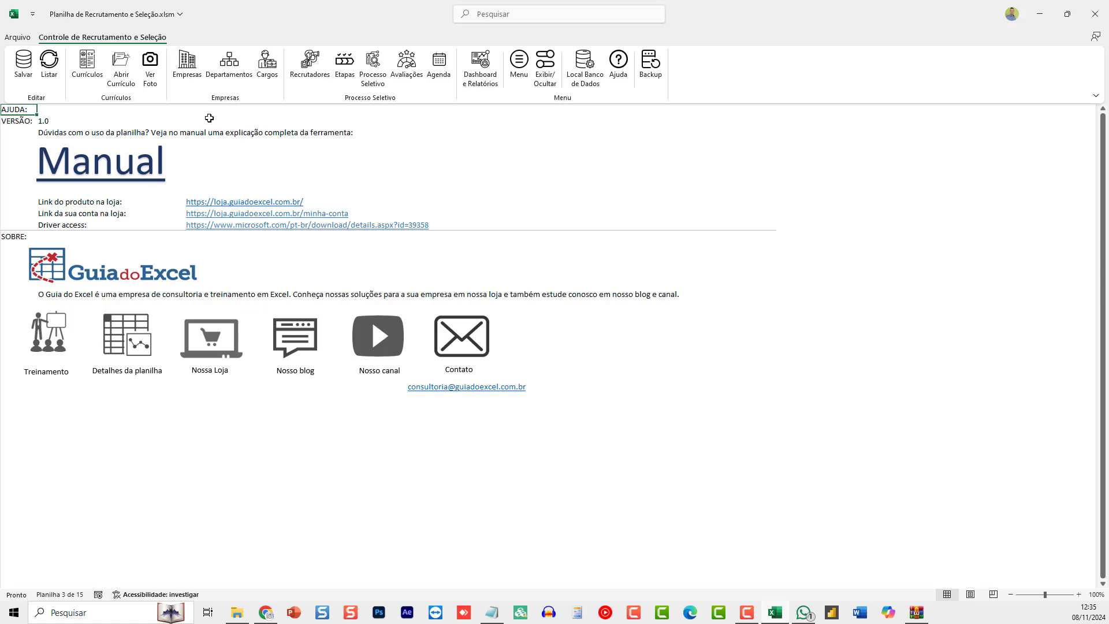
pyautogui.click(530, 72)
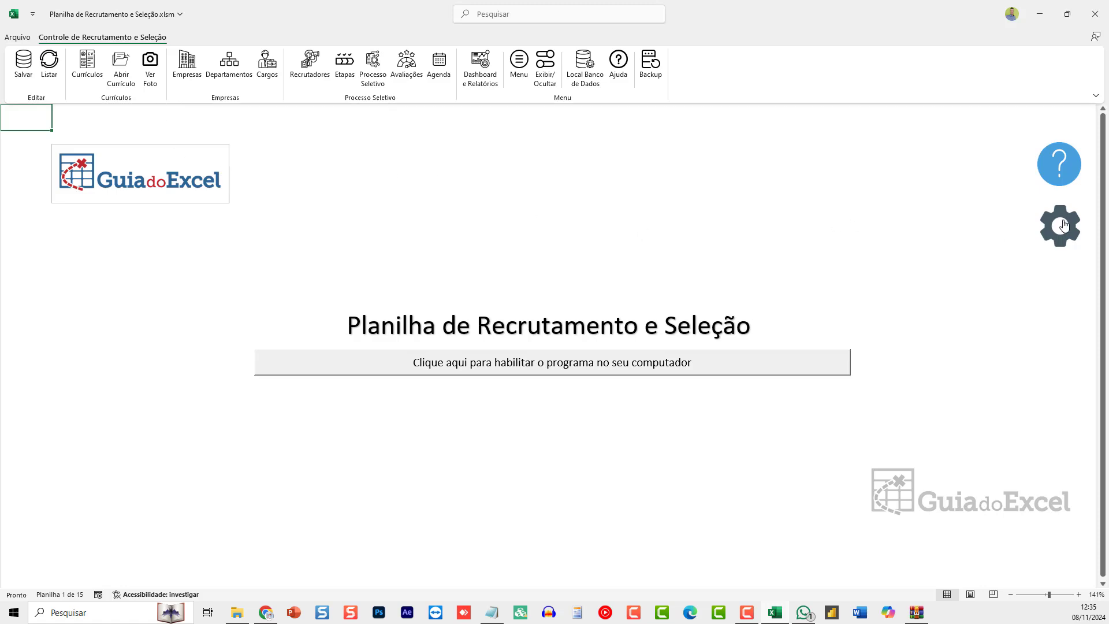
# Open the database location sheet and check the BD folder in File Explorer.
pyautogui.click(585, 67)
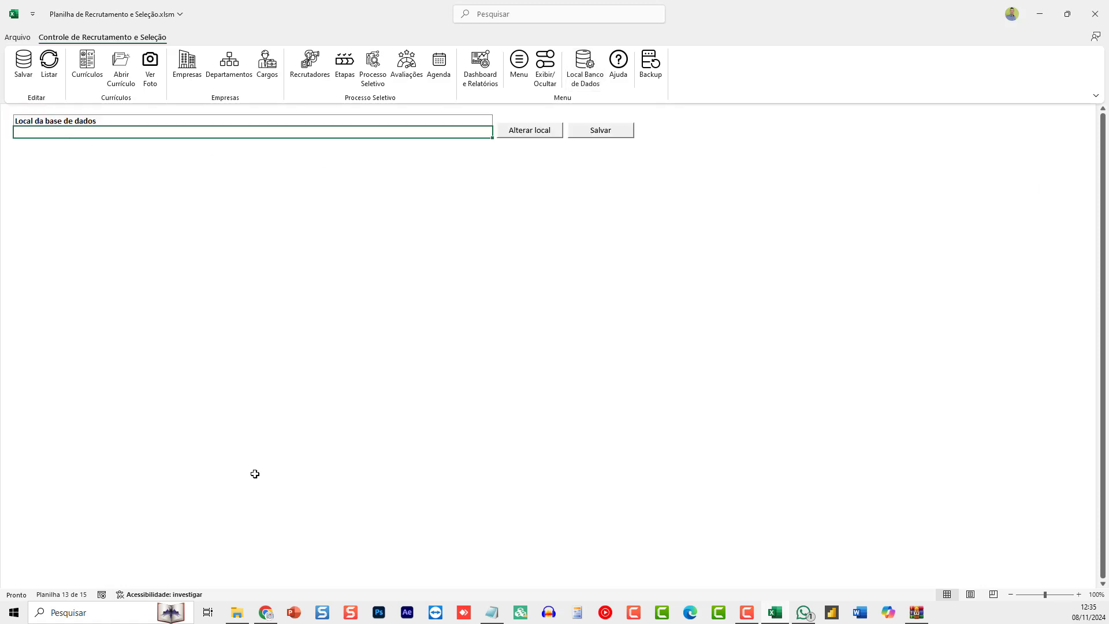
pyautogui.click(241, 612)
pyautogui.doubleClick(175, 145)
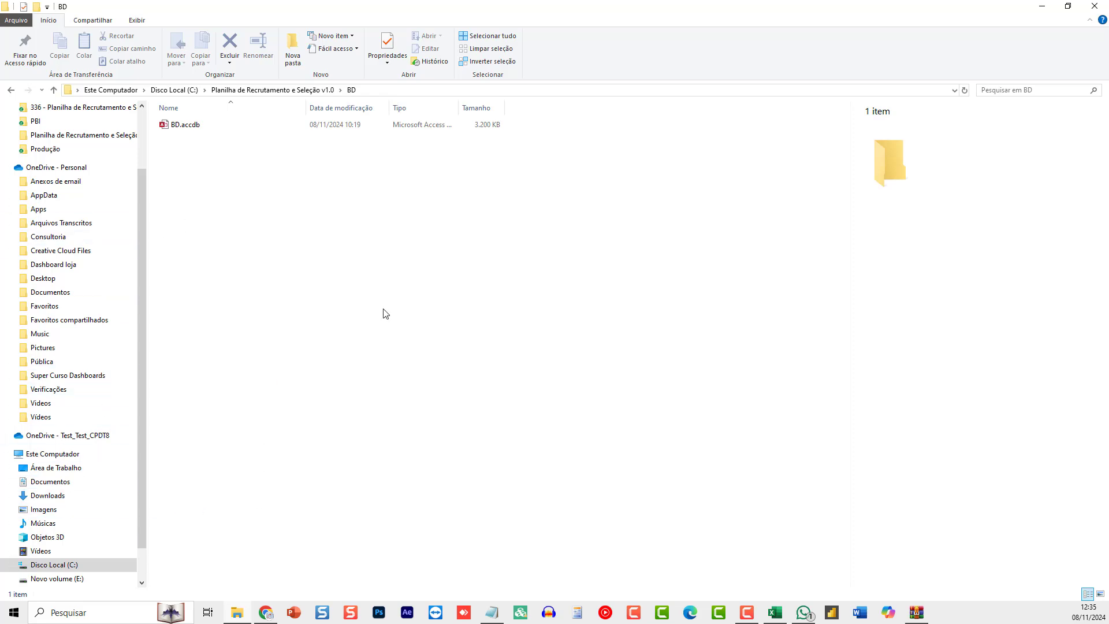
pyautogui.click(1042, 5)
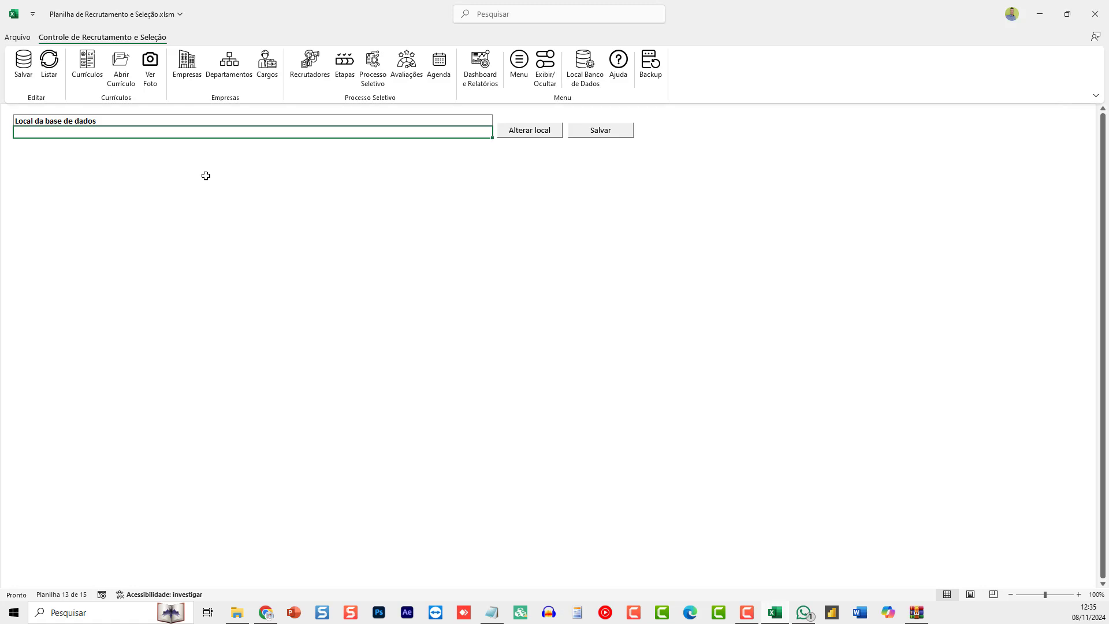
# Set the database location to Planilha de Recrutamento e Seleção v1.0\BD\BD.accdb and save.
pyautogui.click(532, 134)
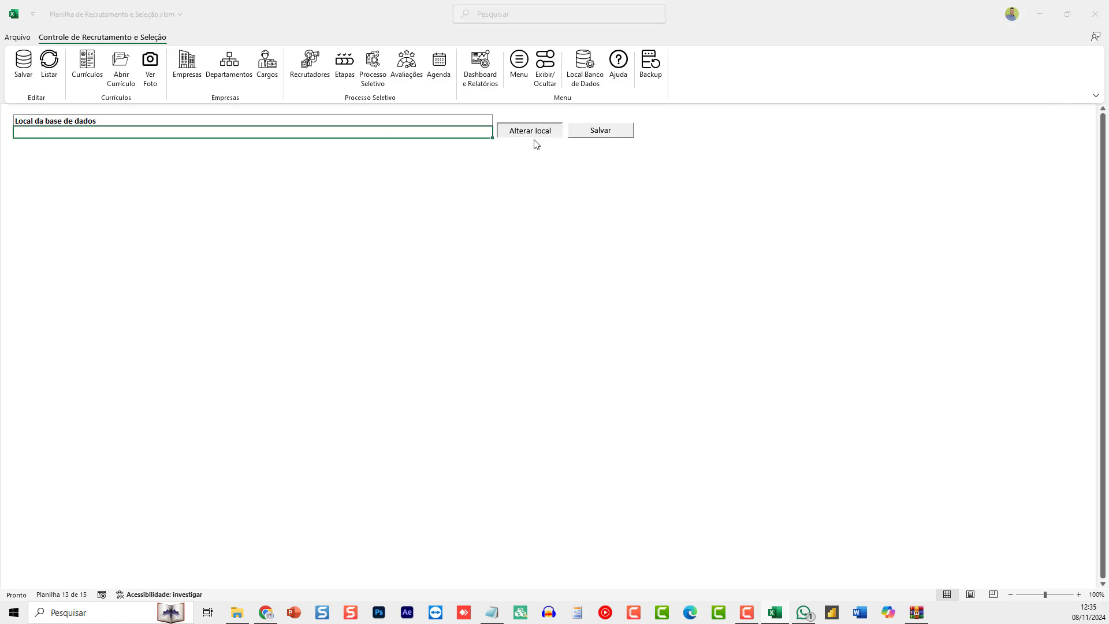
pyautogui.doubleClick(286, 81)
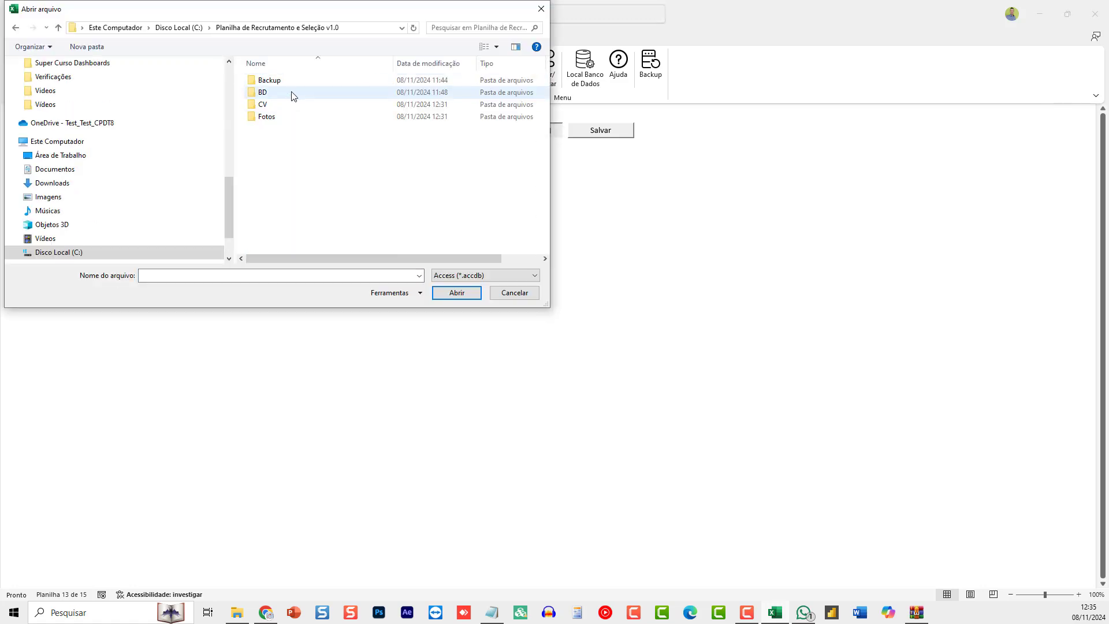
pyautogui.doubleClick(265, 94)
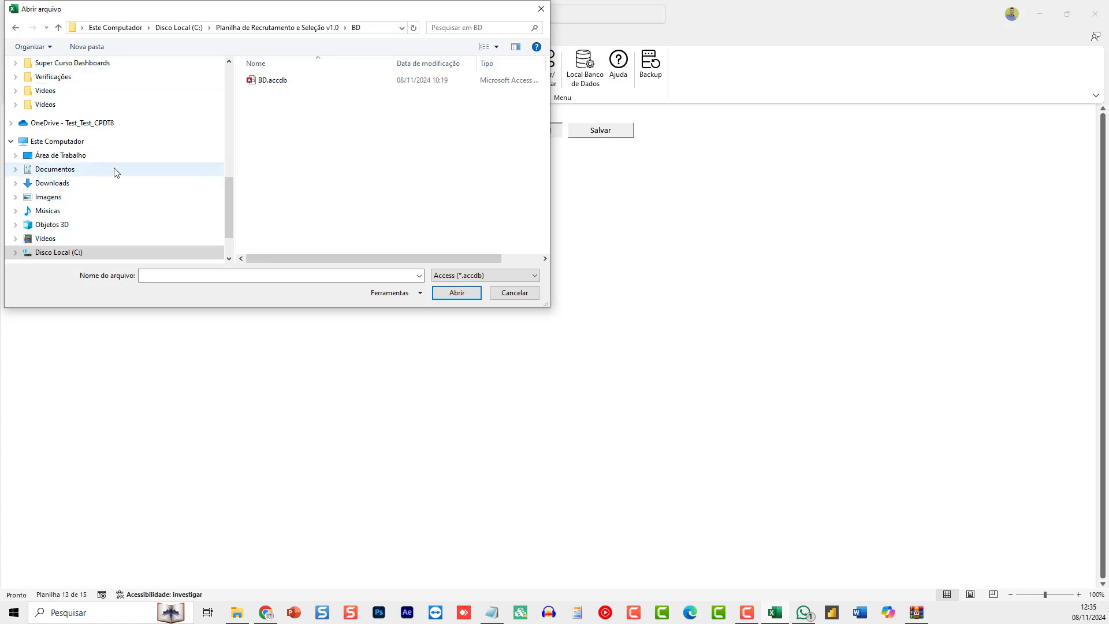
pyautogui.doubleClick(262, 80)
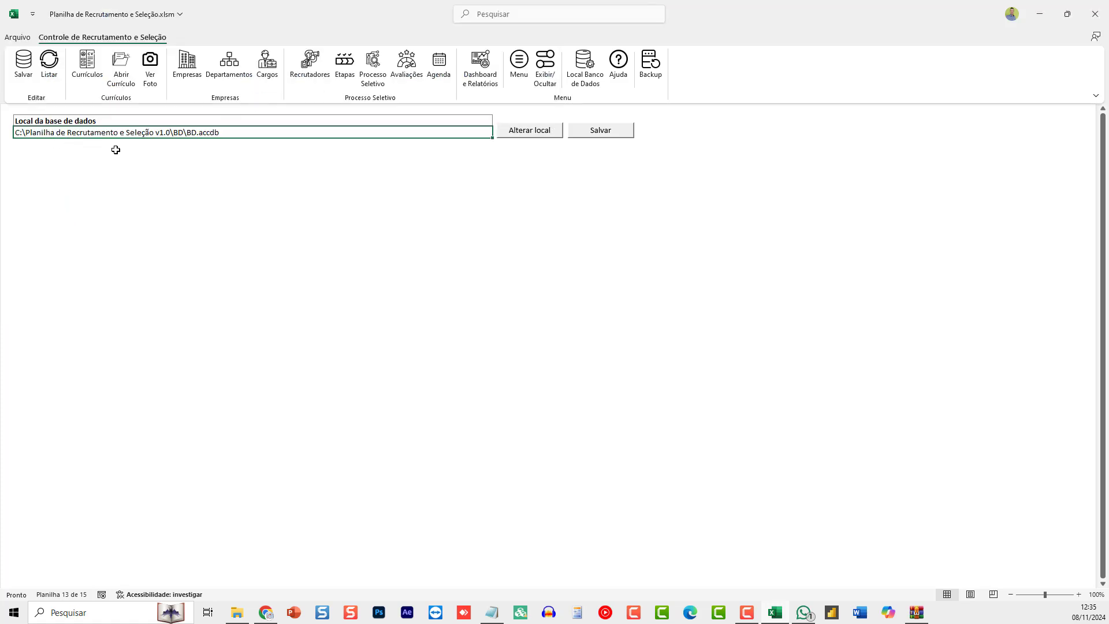
pyautogui.click(599, 130)
# Go to the Currículos sheet and select the empty Nome cell below the last candidate.
pyautogui.click(93, 75)
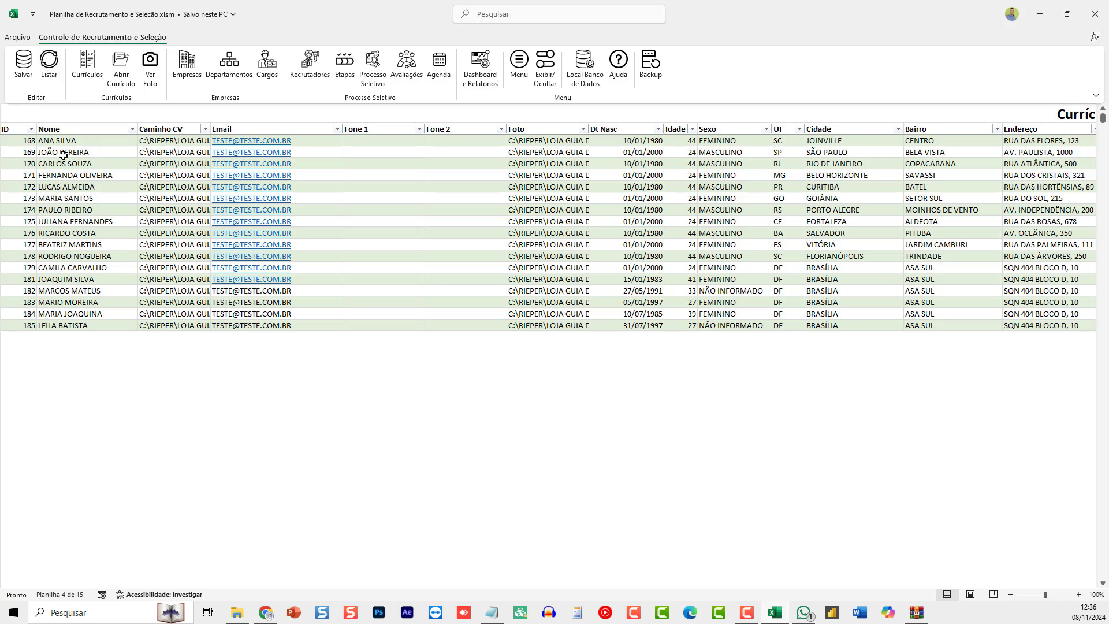
pyautogui.scroll(-2, 86, 208)
pyautogui.scroll(2, 84, 212)
pyautogui.click(51, 336)
# Enter the new candidate's name in the empty Nome cell.
pyautogui.keyDown('ctrl'); pyautogui.scroll(5, 205, 413); pyautogui.keyUp('ctrl')
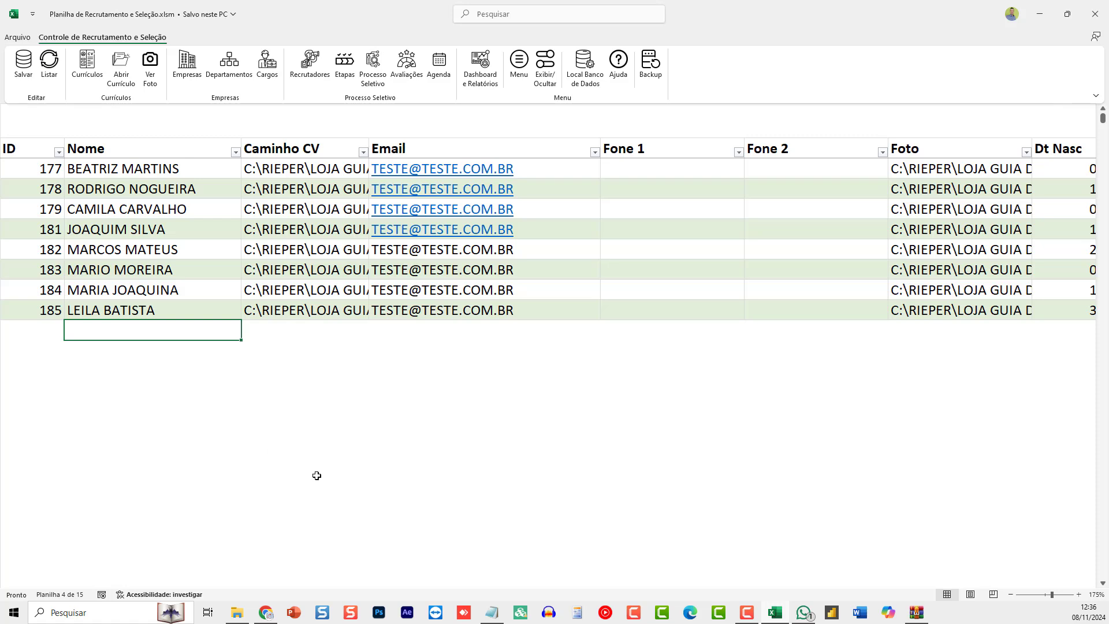
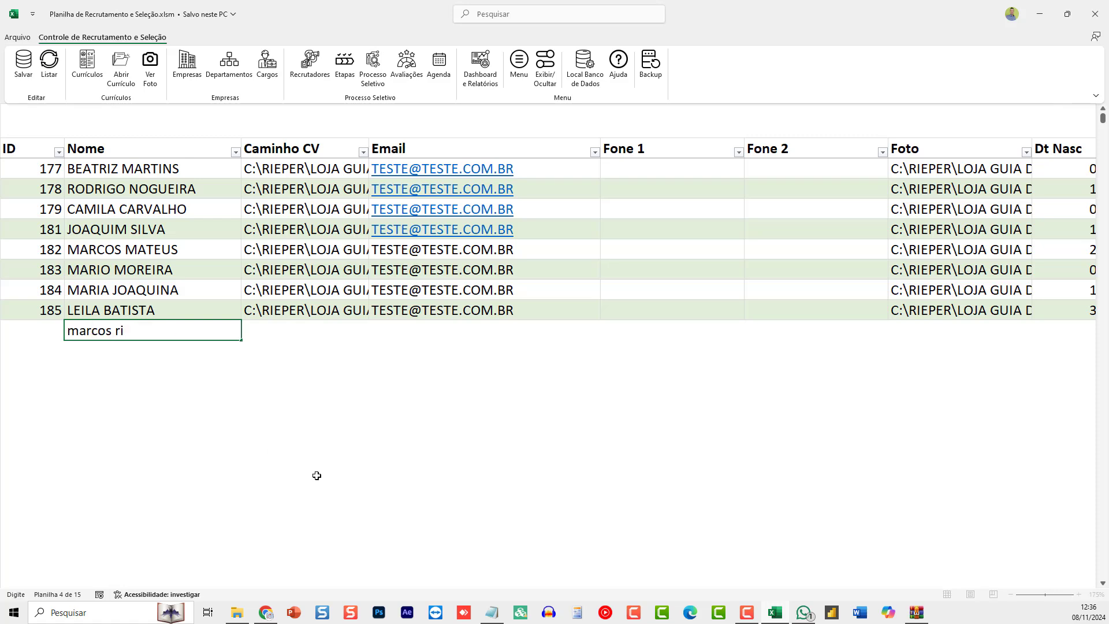
pyautogui.press('Return')
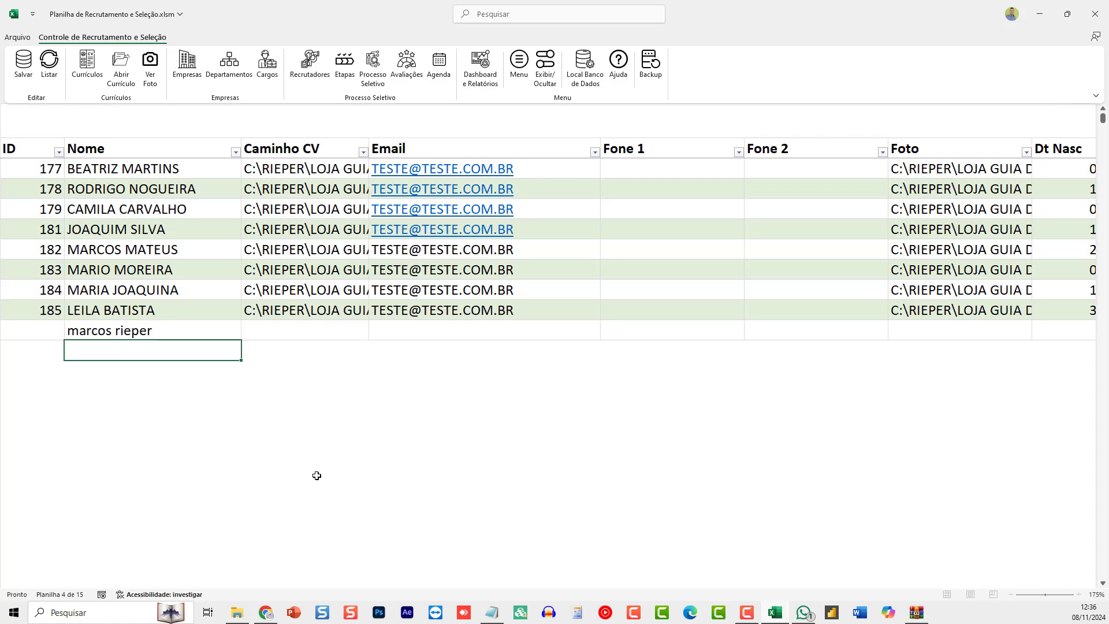
pyautogui.press('Up')
pyautogui.press('Right')
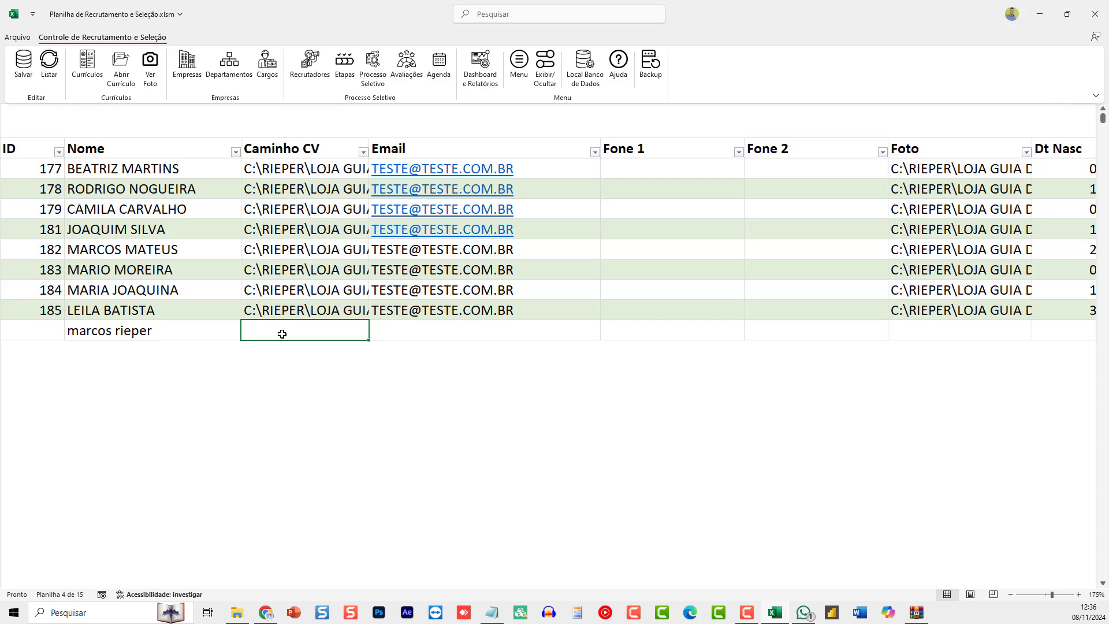
# Set the new row's Caminho CV to Currículo com bloco de cores.pdf from the CV folder.
pyautogui.doubleClick(282, 334)
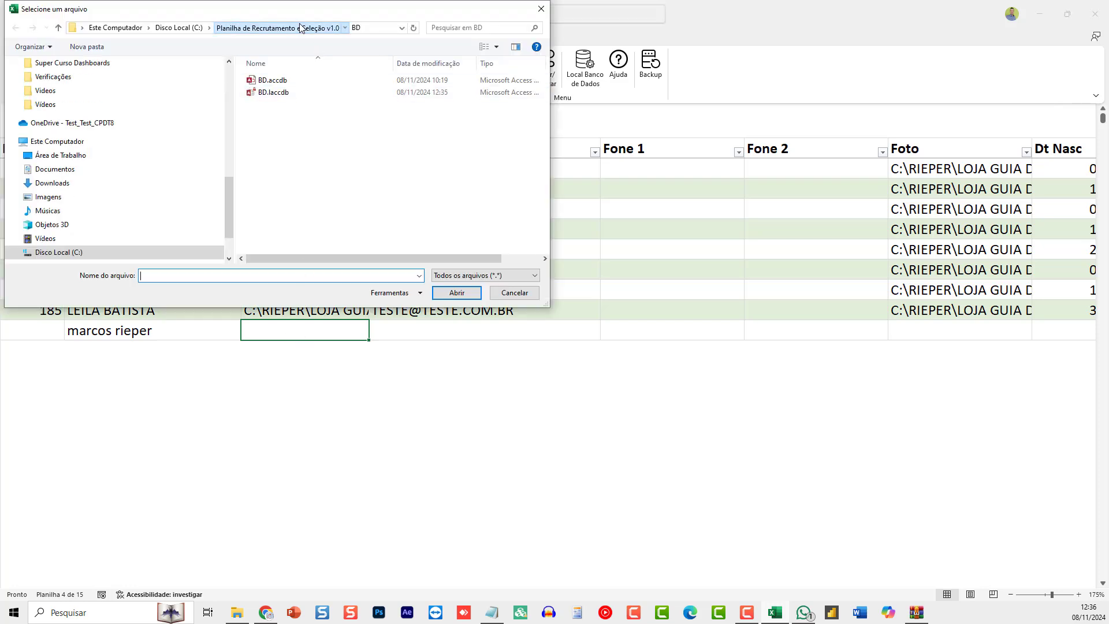
pyautogui.click(277, 27)
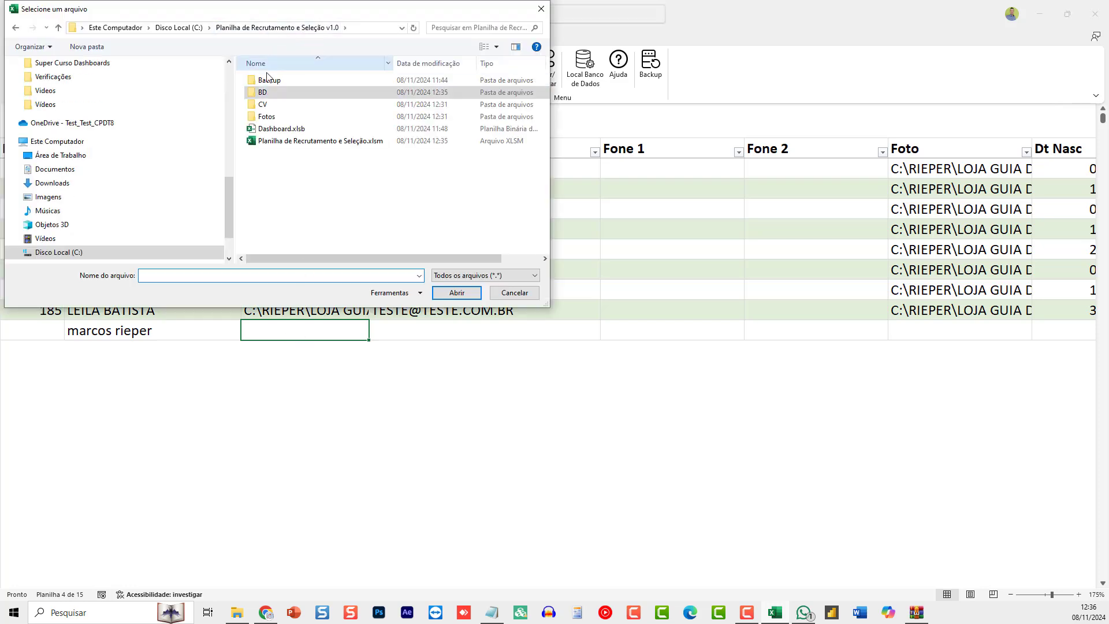
pyautogui.doubleClick(265, 105)
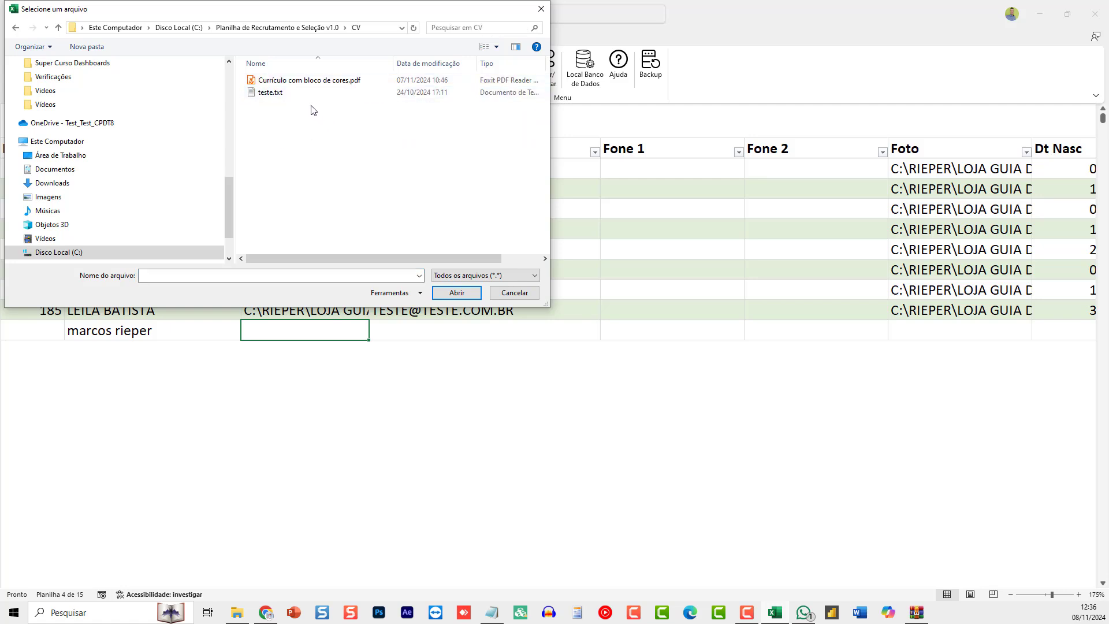
pyautogui.doubleClick(275, 84)
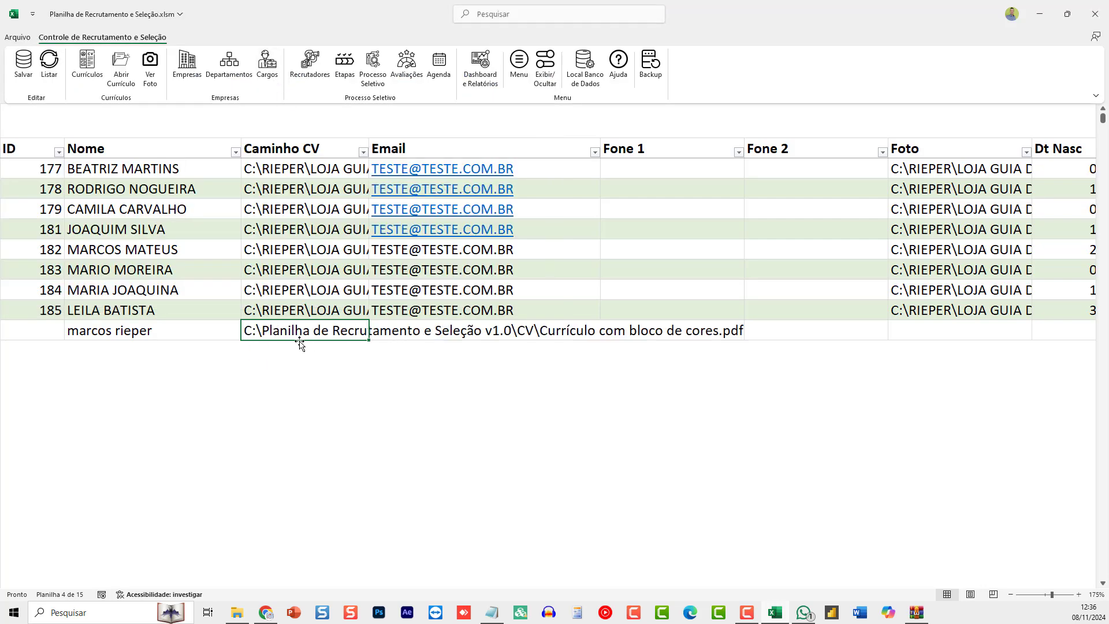
# Fill the new row's Email cell with the auto-completed e-mail address.
pyautogui.press('Tab')
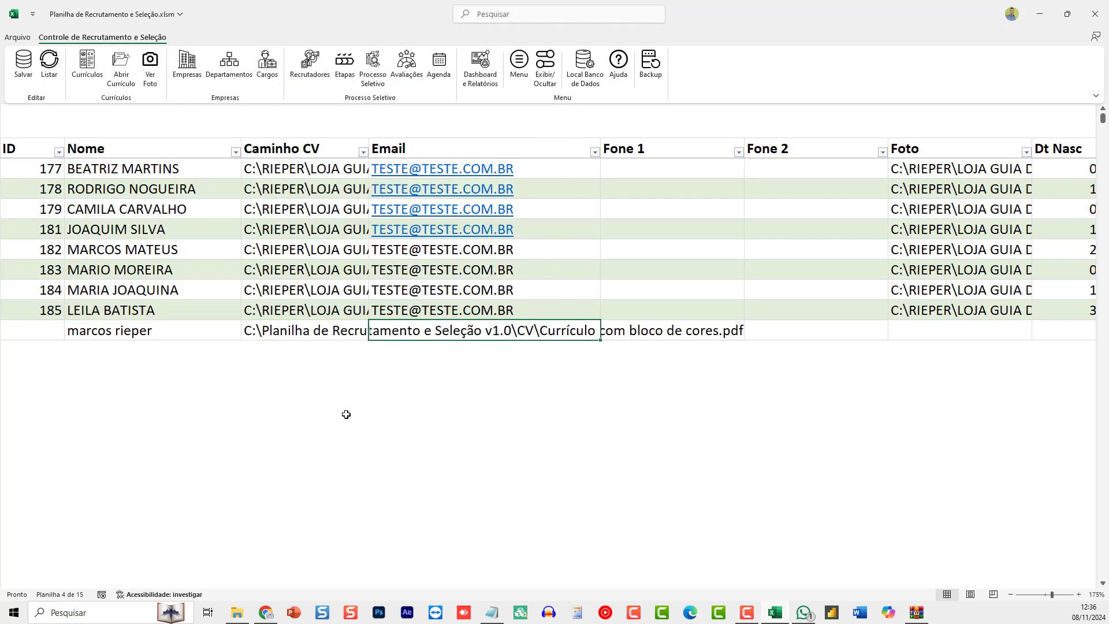
pyautogui.write('teste')
pyautogui.press('Return')
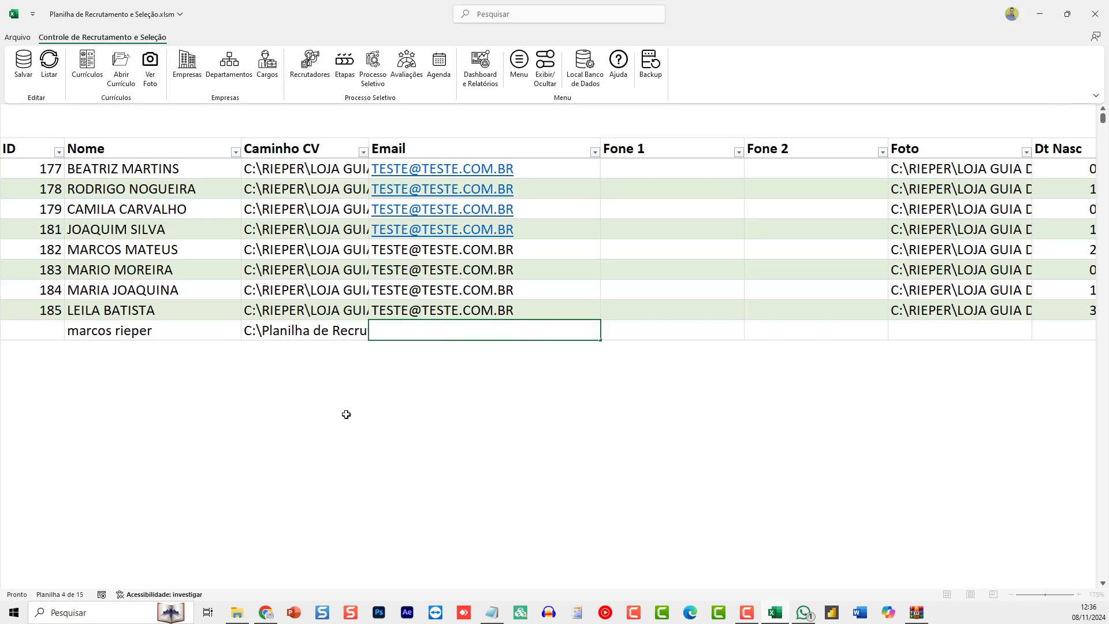
pyautogui.press('Up')
pyautogui.press('Right')
pyautogui.press('Right')
pyautogui.press('Right')
pyautogui.press('Right')
pyautogui.press('Right')
pyautogui.press('Right')
pyautogui.press('Right')
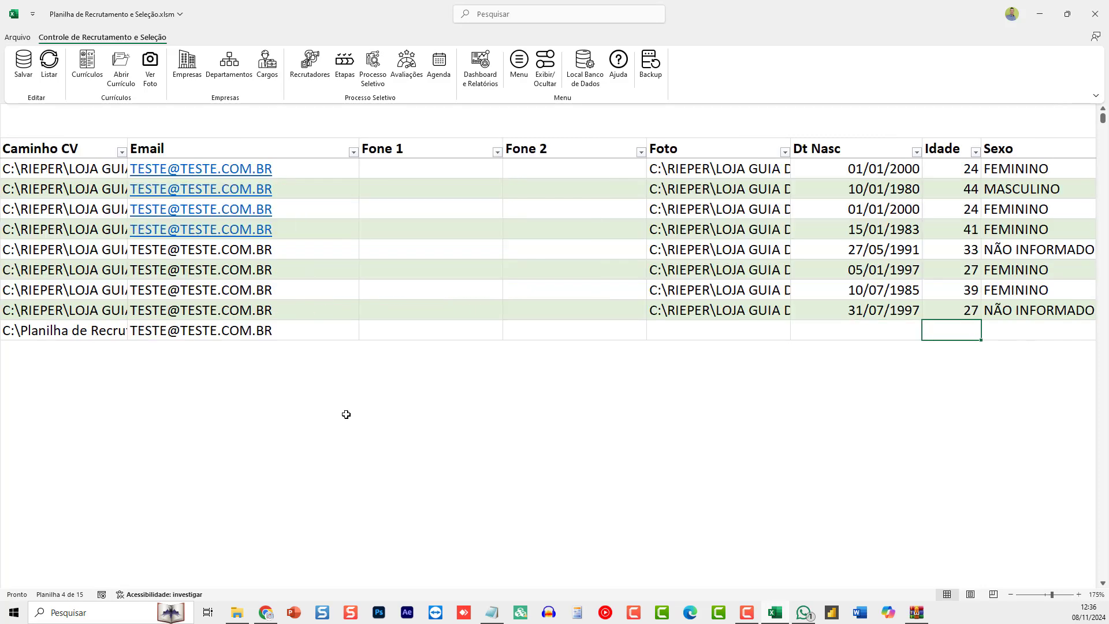
# Set the new candidate's photo to 1.png from the Fotos folder.
pyautogui.doubleClick(563, 335)
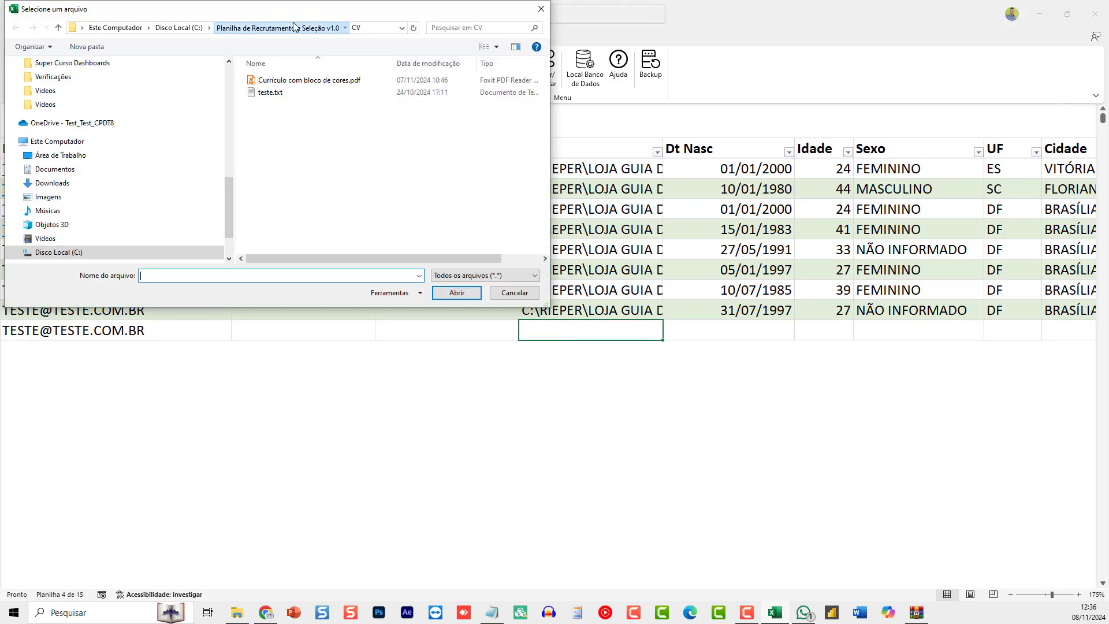
pyautogui.click(277, 27)
pyautogui.doubleClick(298, 111)
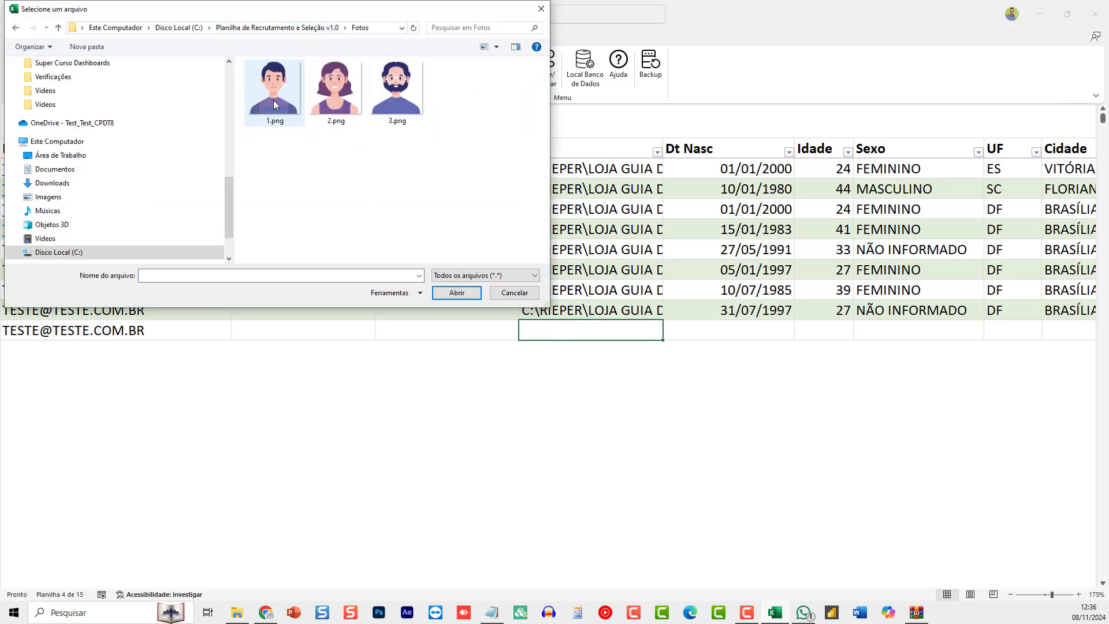
pyautogui.doubleClick(273, 100)
pyautogui.press('Tab')
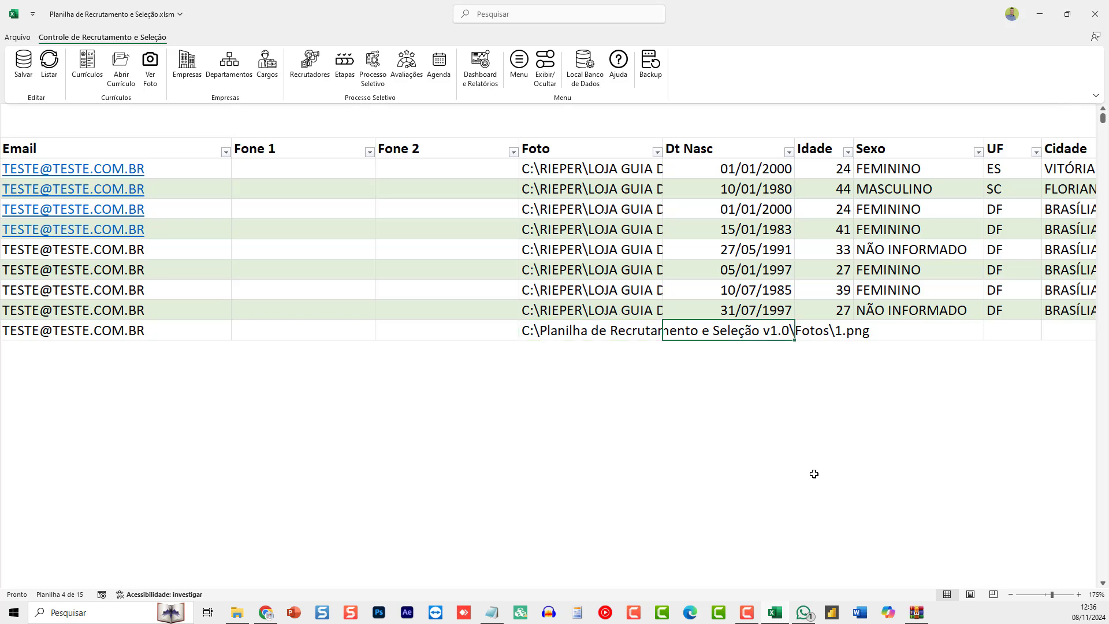
pyautogui.write('31/0')
pyautogui.write('7/')
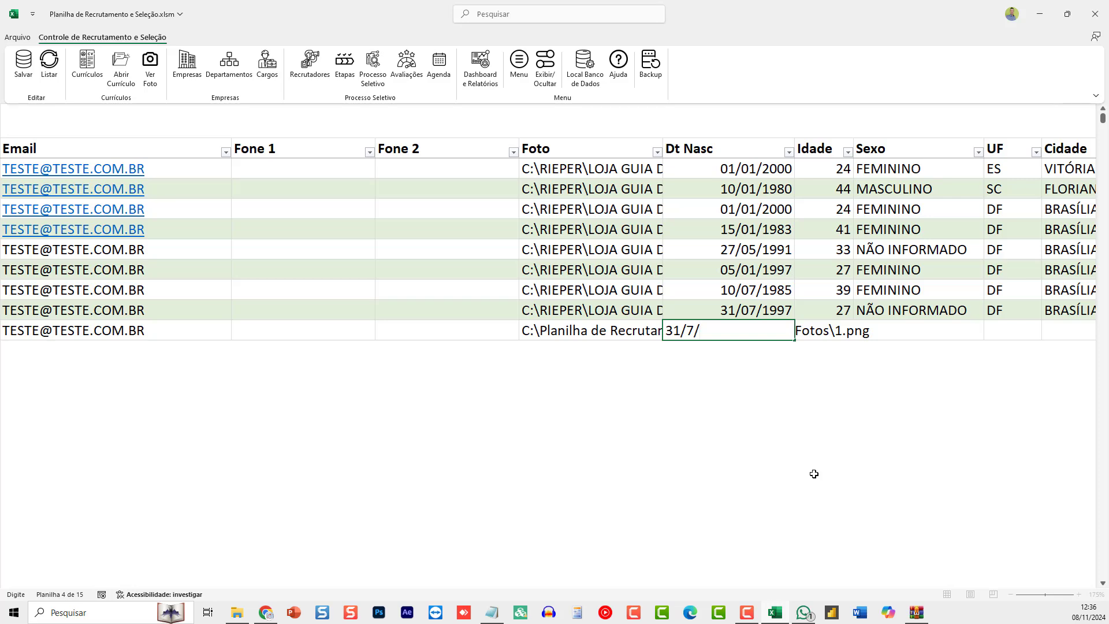
pyautogui.write('1988')
pyautogui.press('Return')
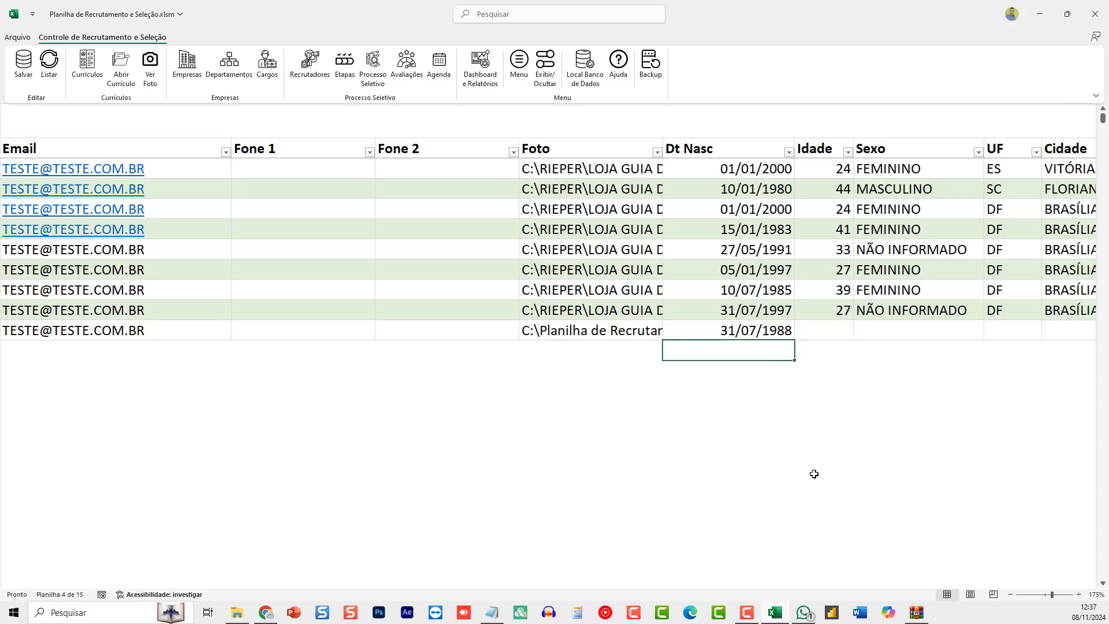
pyautogui.press('Up')
pyautogui.press('Right')
pyautogui.press('Right')
pyautogui.press('Right')
pyautogui.press('Right')
pyautogui.press('Right')
pyautogui.press('Right')
pyautogui.press('Left')
pyautogui.press('Left')
pyautogui.press('Left')
pyautogui.press('Left')
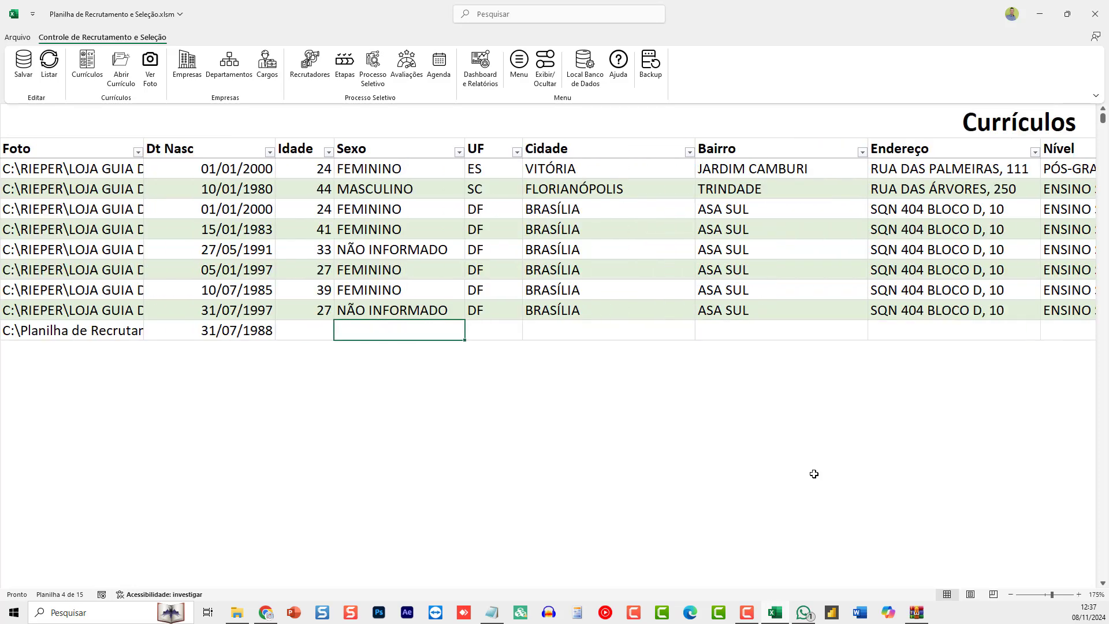
pyautogui.press('Left')
pyautogui.press('Right')
# Set the new candidate's Sexo to MASCULINO.
pyautogui.click(472, 343)
pyautogui.click(398, 346)
pyautogui.click(505, 331)
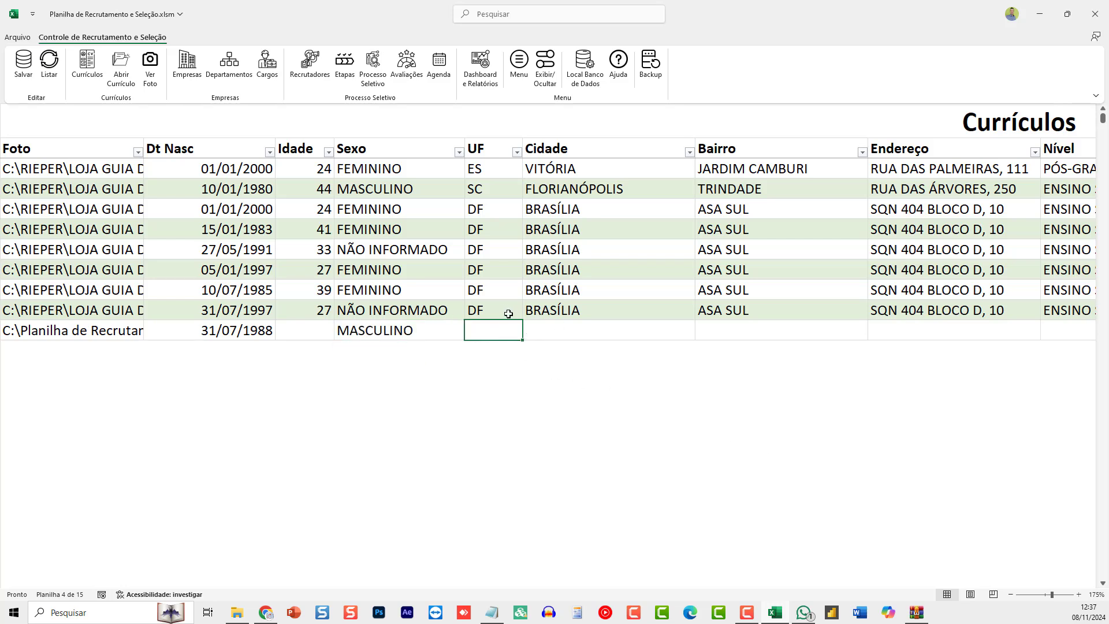
# Copy the previous candidate's UF through Instituição details and paste them into the new row.
pyautogui.moveTo(508, 314); pyautogui.dragTo(878, 320)
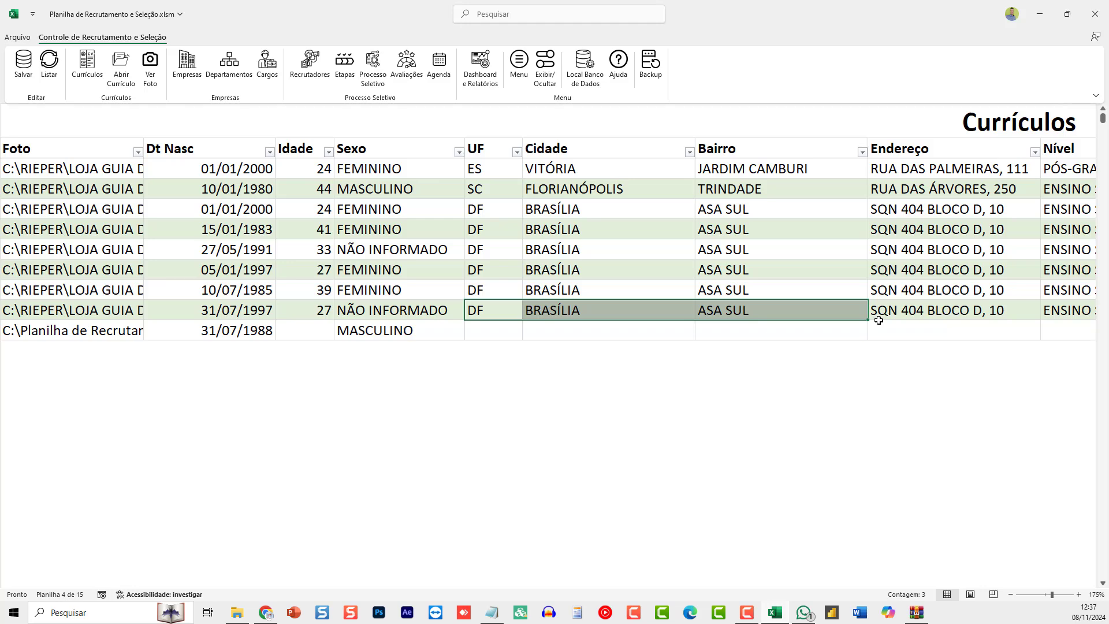
pyautogui.hscroll(2, 878, 320)
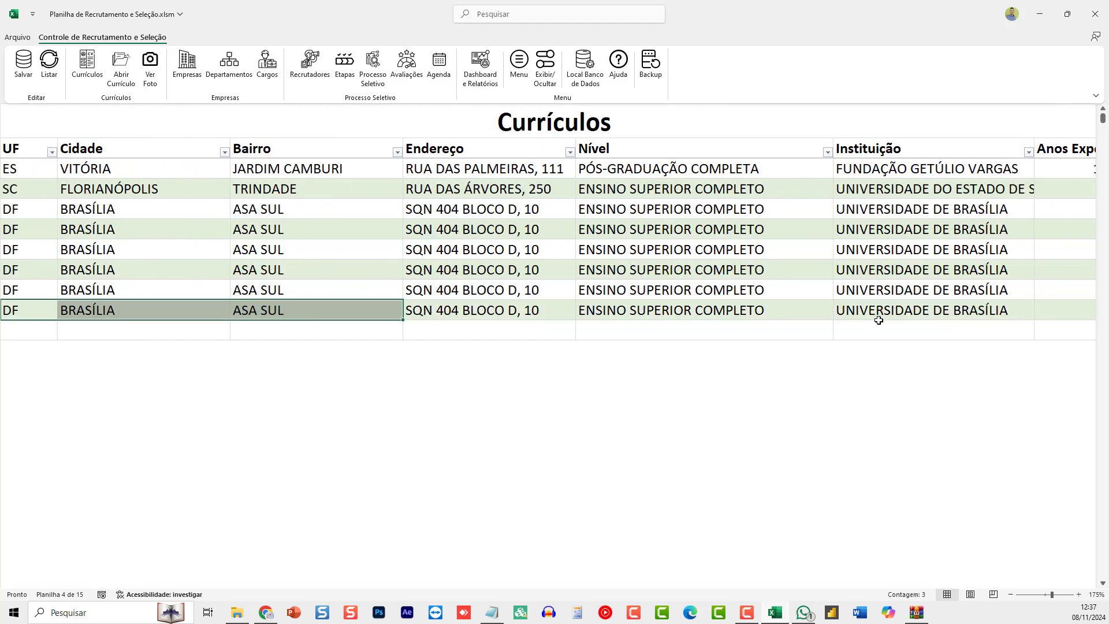
pyautogui.hotkey('shift', 'Right')
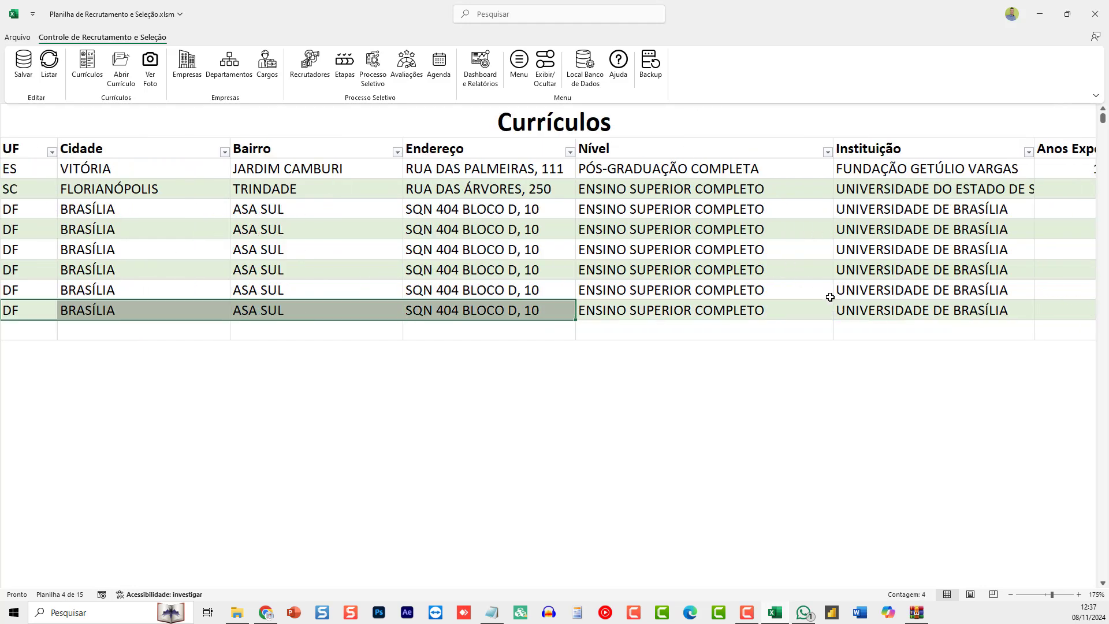
pyautogui.hotkey('shift', 'Right')
pyautogui.hotkey('shift', 'Right')
pyautogui.hotkey('shift', 'Right')
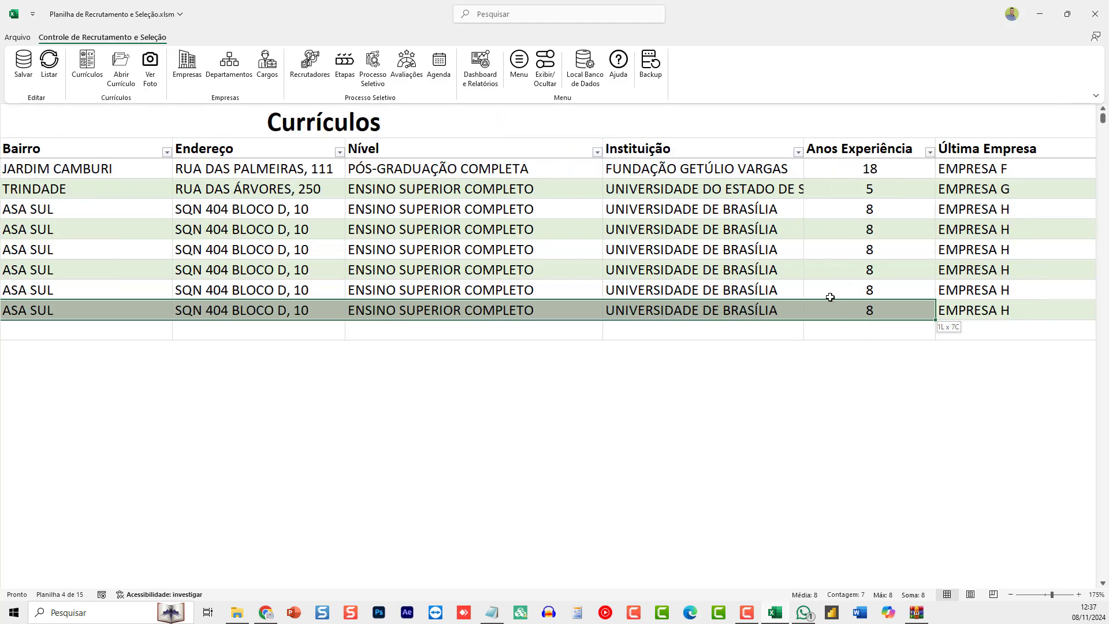
pyautogui.hotkey('ctrl', 'c')
pyautogui.press('Down')
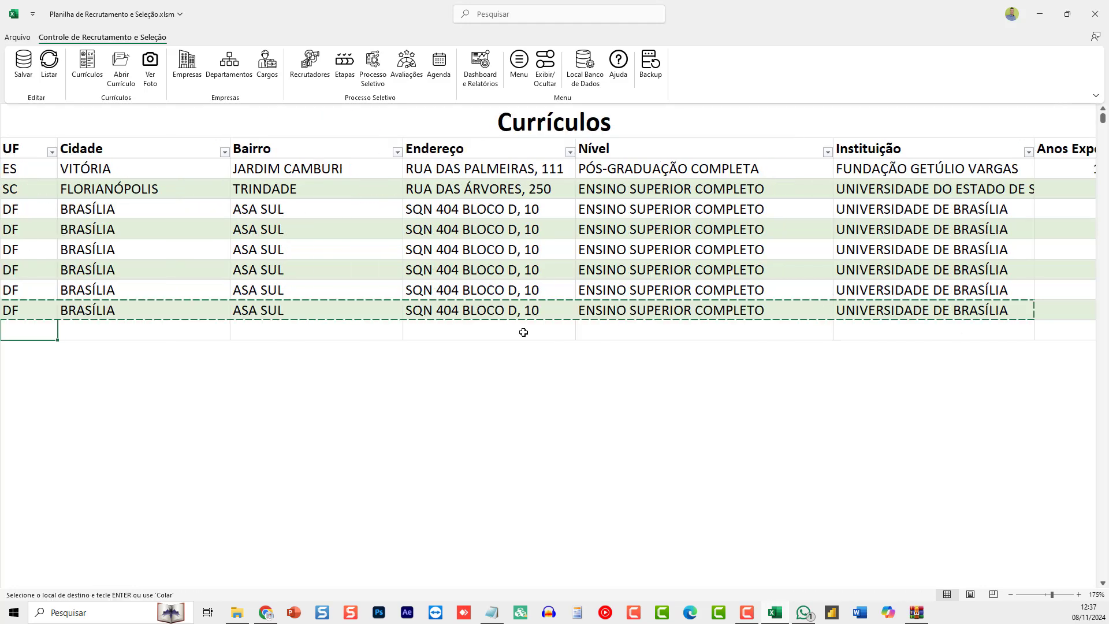
pyautogui.rightClick(33, 330)
pyautogui.click(86, 299)
pyautogui.press('Right')
pyautogui.press('Right')
pyautogui.press('Right')
pyautogui.press('Right')
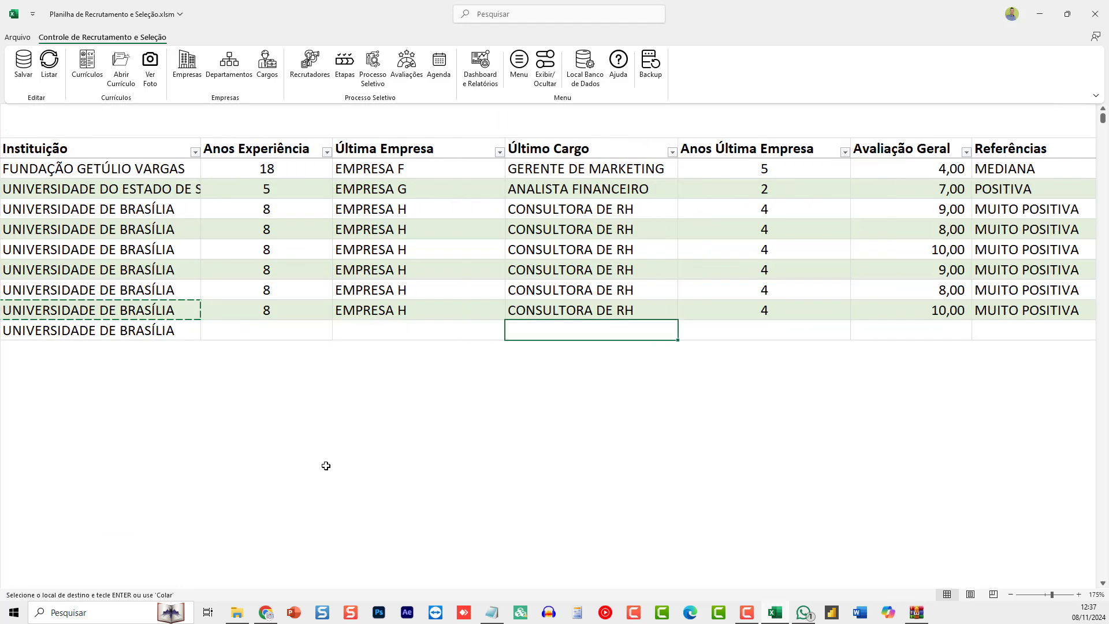
pyautogui.press('Left')
pyautogui.press('Left')
pyautogui.press('Escape')
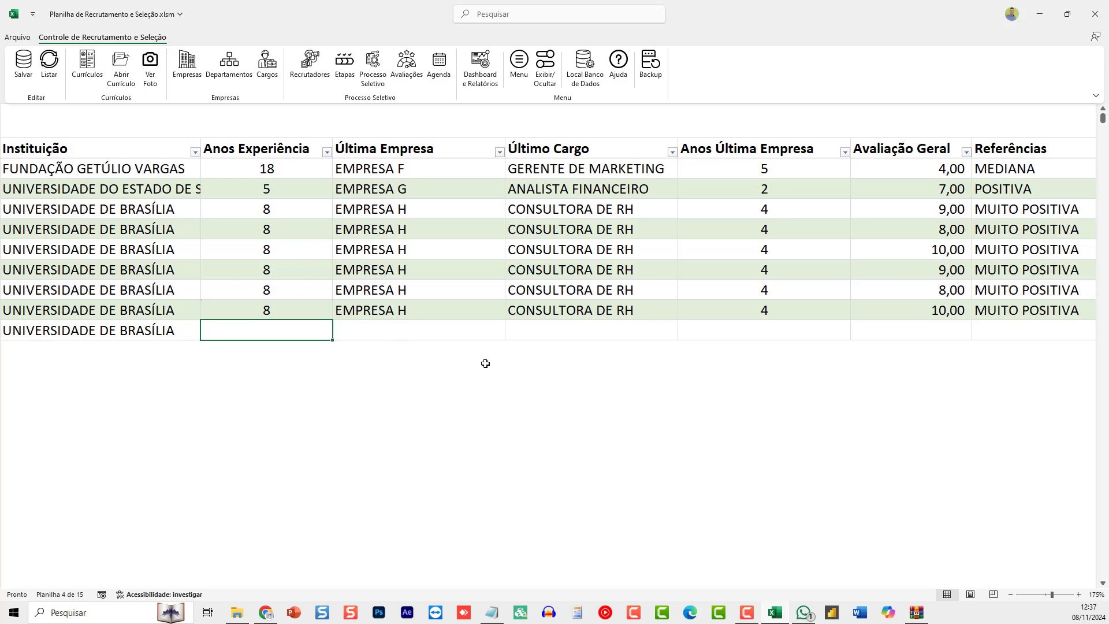
# Enter 10 years of experience, last company 'empresa y' and role ANALISTA DE SISTEMAS.
pyautogui.write('10')
pyautogui.press('Tab')
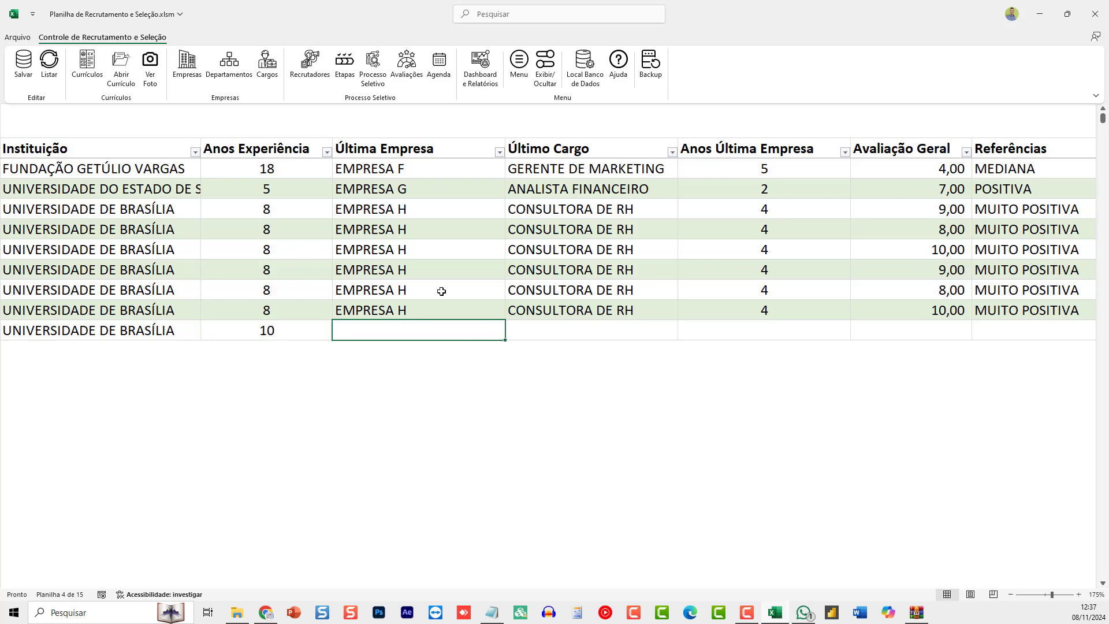
pyautogui.write('e')
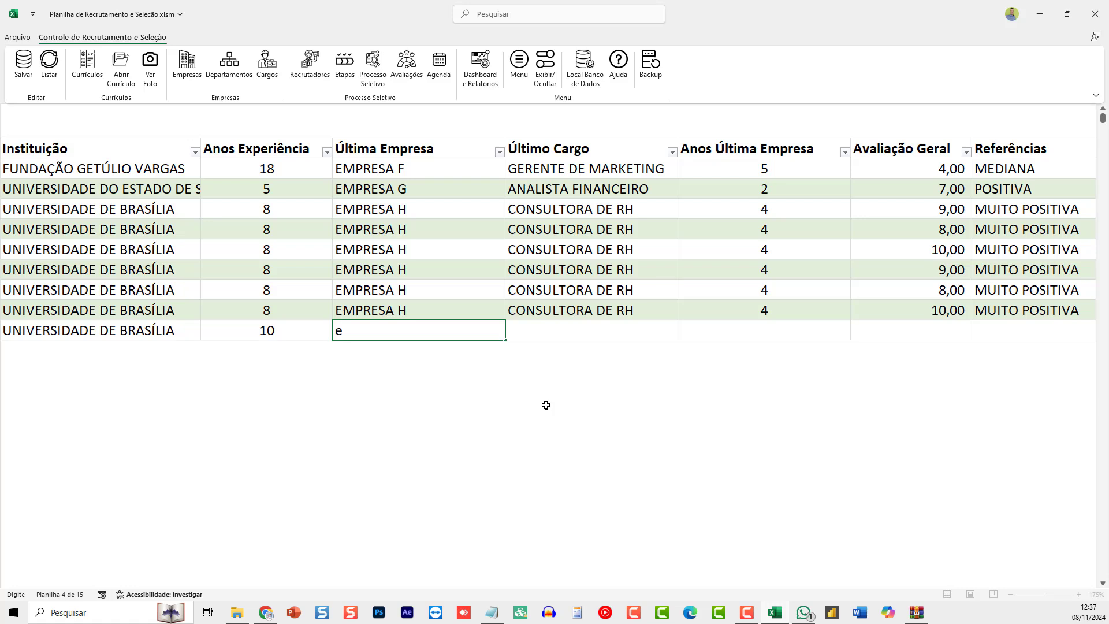
pyautogui.write('mpresa y')
pyautogui.press('Tab')
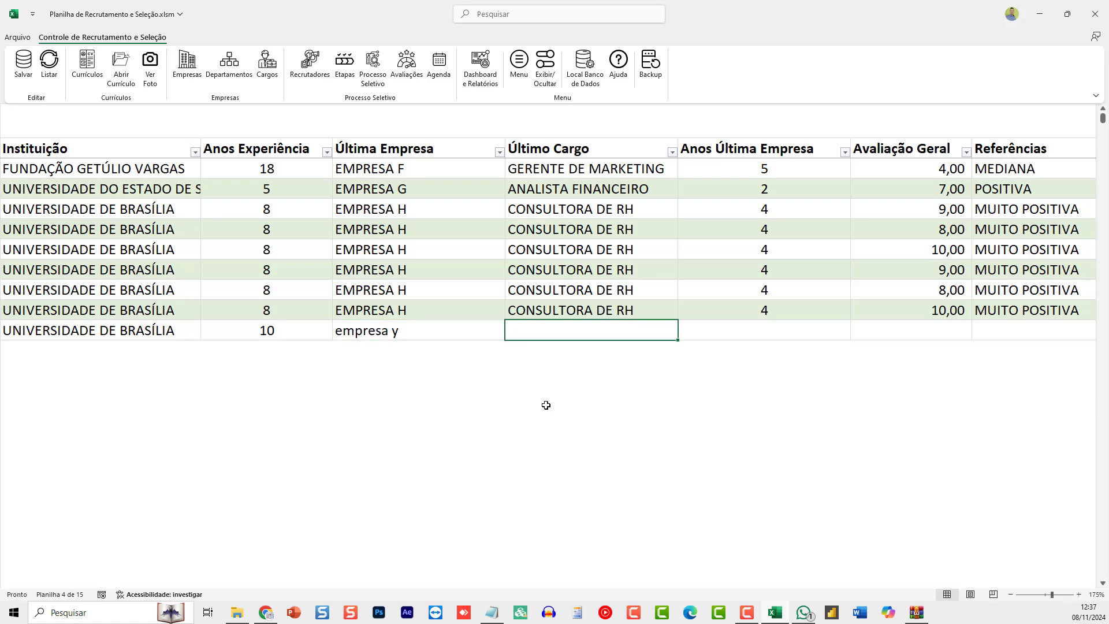
pyautogui.write('analista de sis')
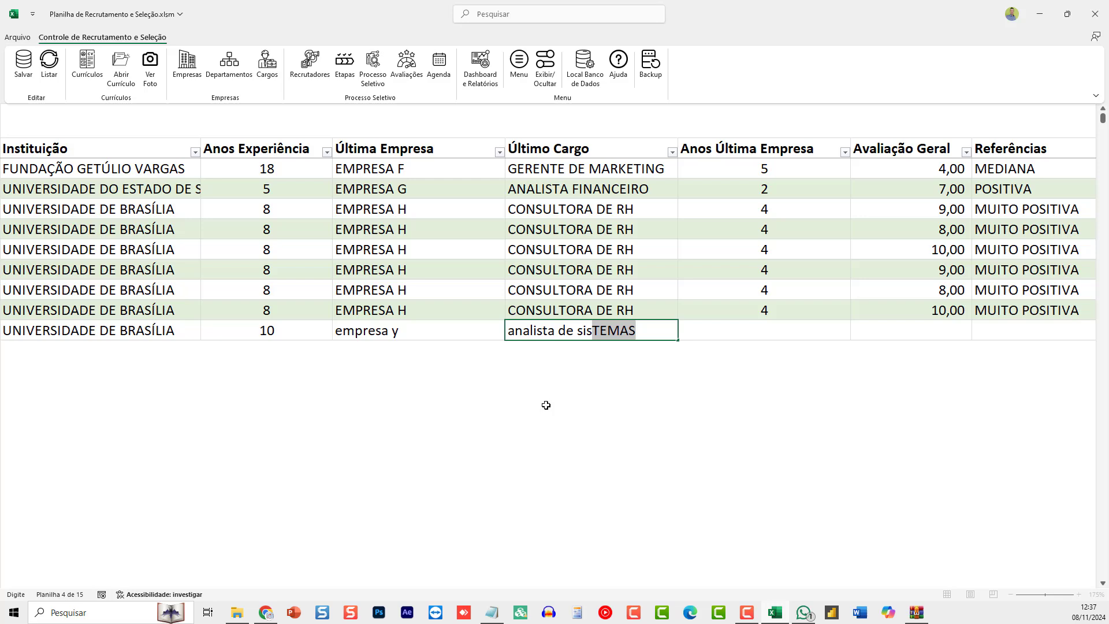
pyautogui.press('Tab')
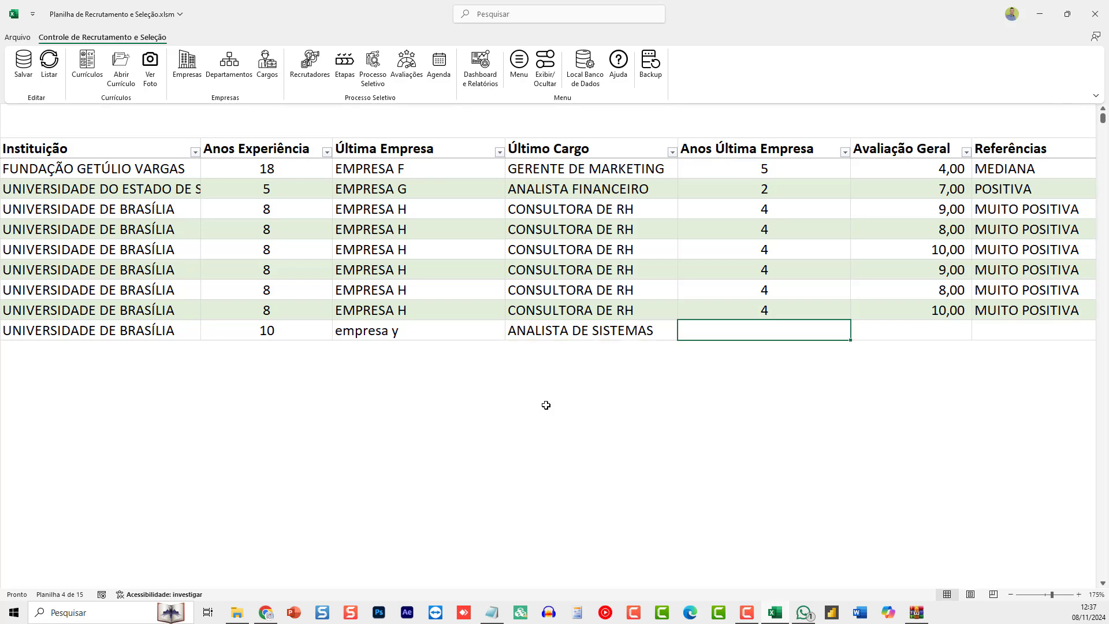
# Enter 7 years at the last company and an overall rating of 7,00.
pyautogui.write('7')
pyautogui.press('Return')
pyautogui.press('Up')
pyautogui.press('Right')
pyautogui.press('Right')
pyautogui.press('Right')
pyautogui.press('Right')
pyautogui.press('Left')
pyautogui.press('Left')
pyautogui.press('Left')
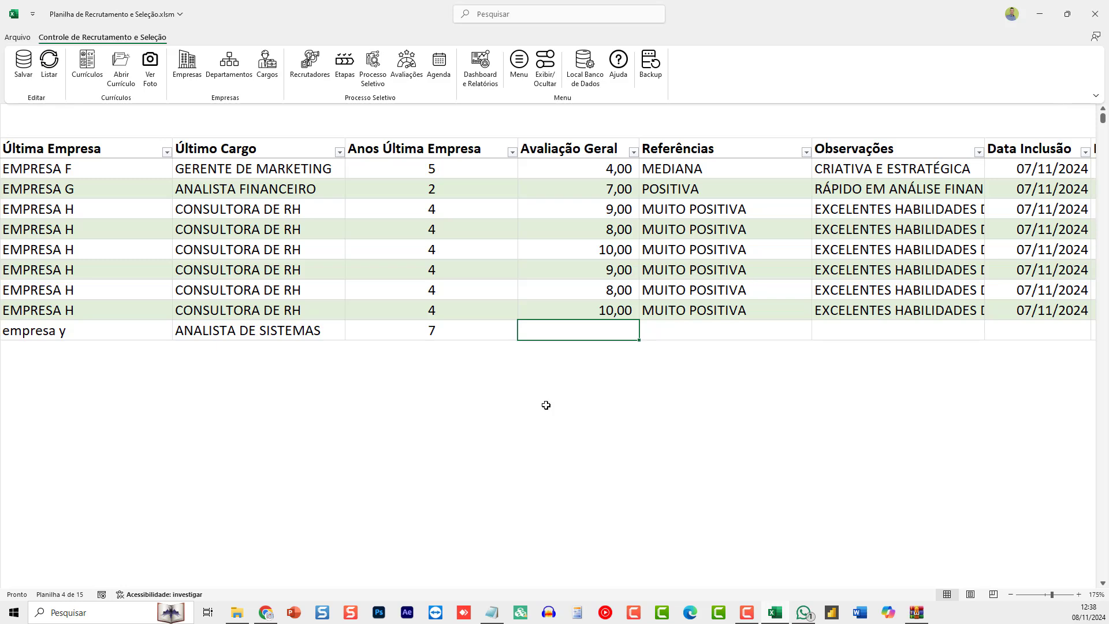
pyautogui.write('7')
pyautogui.press('Return')
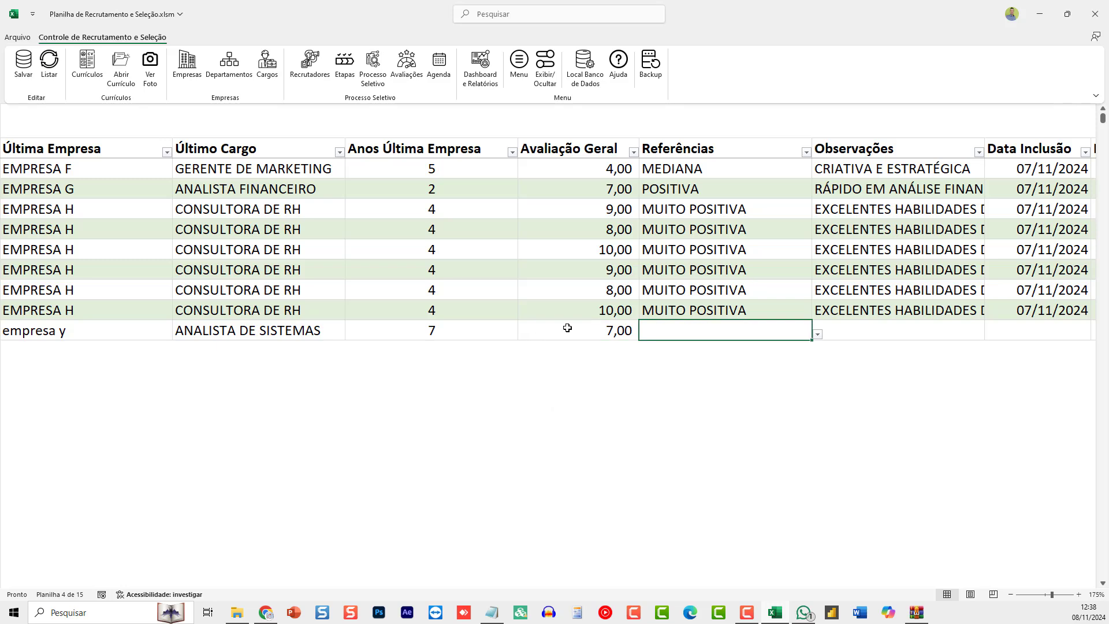
# Set the new row's Referências rating to Muito positiva.
pyautogui.click(816, 335)
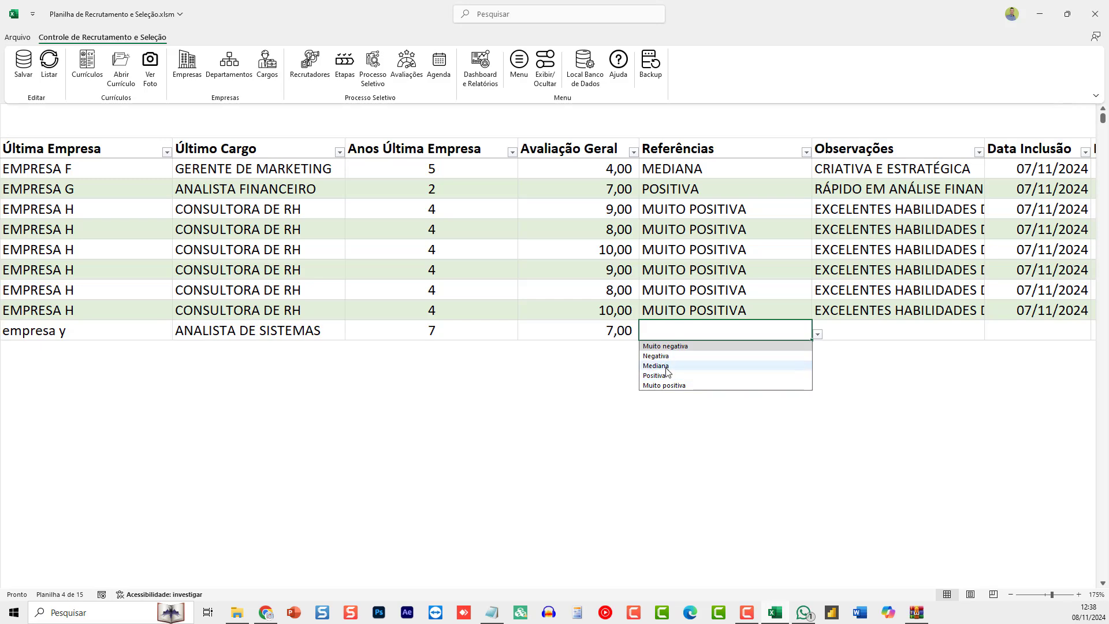
pyautogui.click(667, 386)
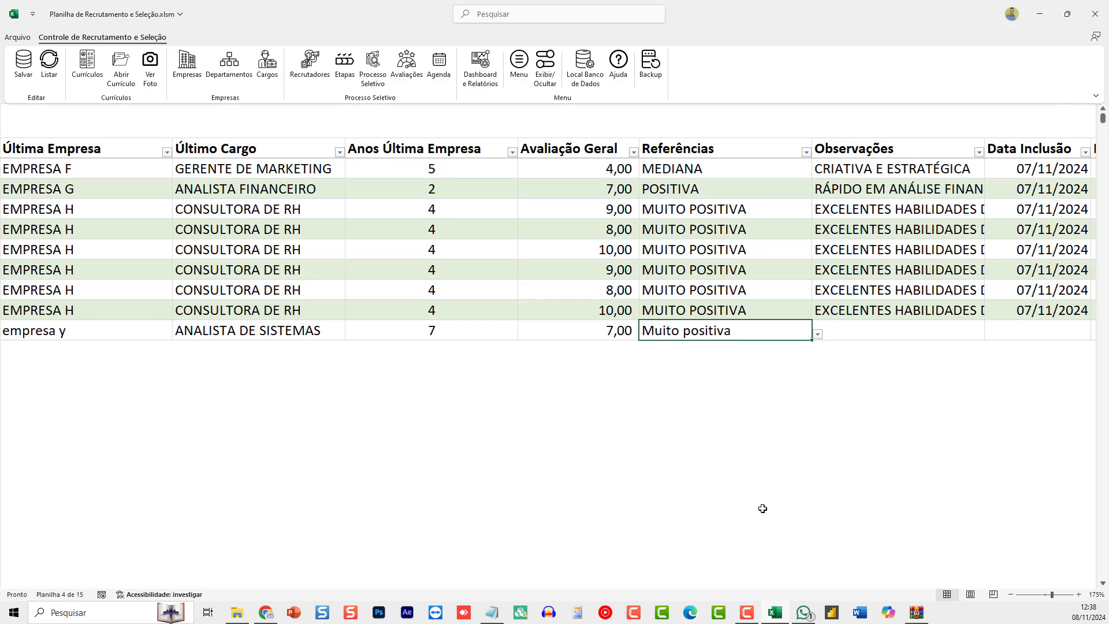
pyautogui.press('Right')
pyautogui.press('Right')
pyautogui.press('Right')
pyautogui.press('Right')
pyautogui.press('Left')
pyautogui.press('Left')
pyautogui.press('Left')
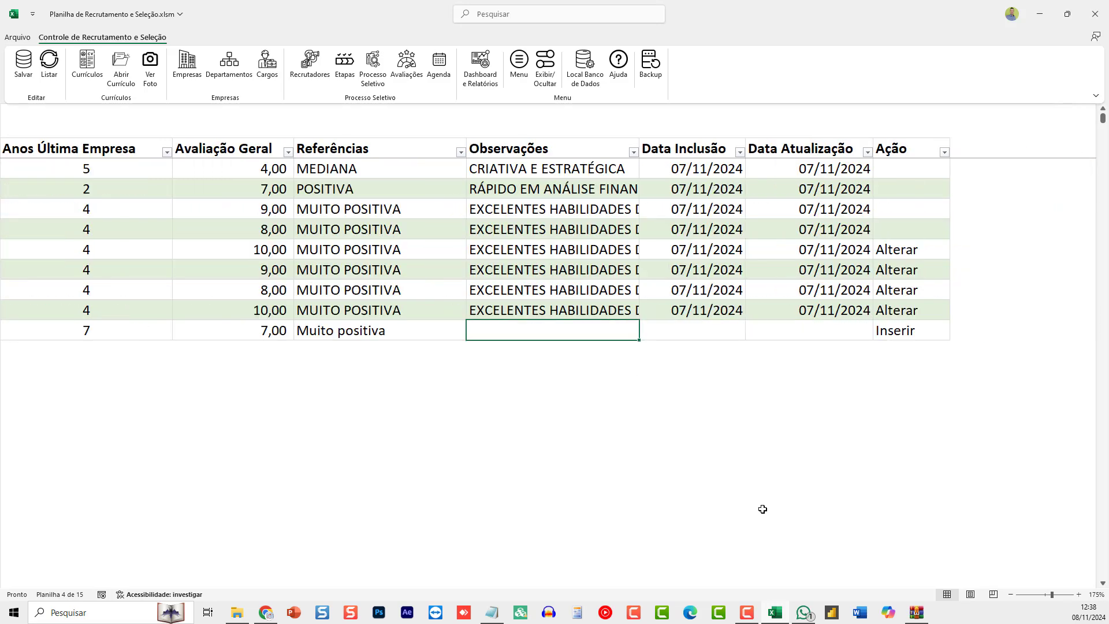
# Copy the previous observation into the new row and change it to 'EXCELENTES HABILIDADES DE TI'.
pyautogui.press('Up')
pyautogui.hotkey('ctrl', 'c')
pyautogui.press('Escape')
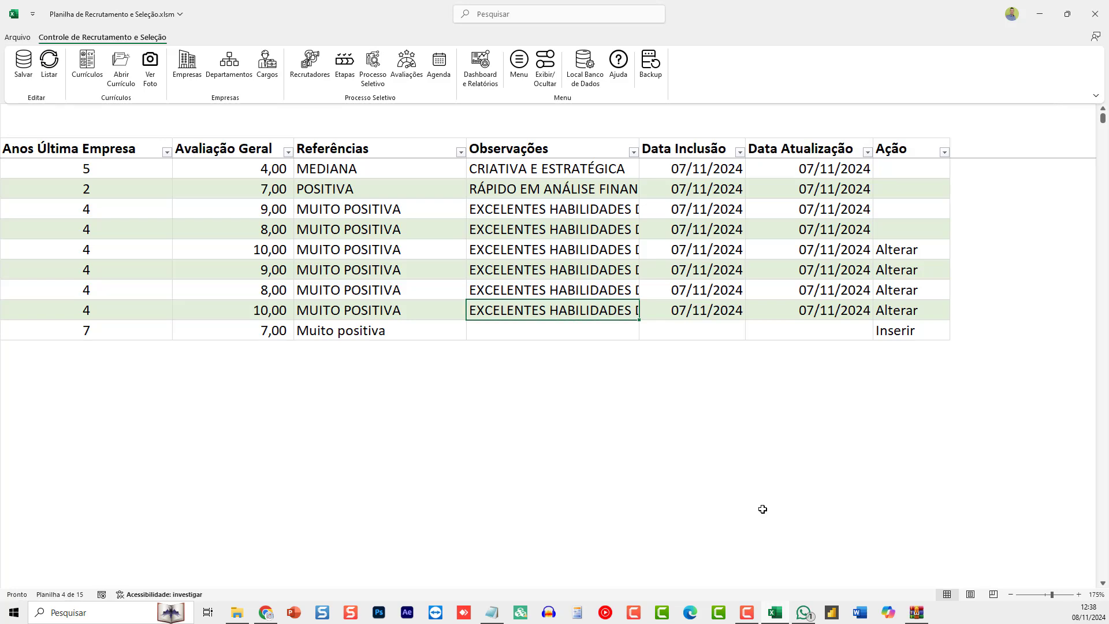
pyautogui.press('F2')
pyautogui.press('Escape')
pyautogui.hotkey('ctrl', 'c')
pyautogui.press('Down')
pyautogui.hotkey('ctrl', 'v')
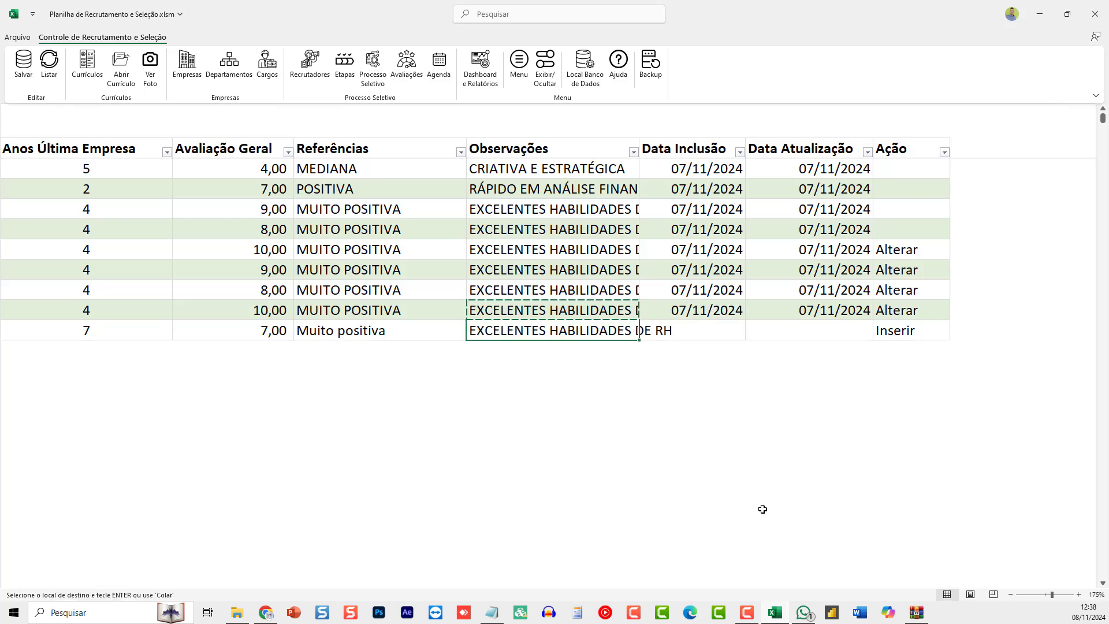
pyautogui.press('F2')
pyautogui.press('BackSpace')
pyautogui.press('BackSpace')
pyautogui.press('BackSpace')
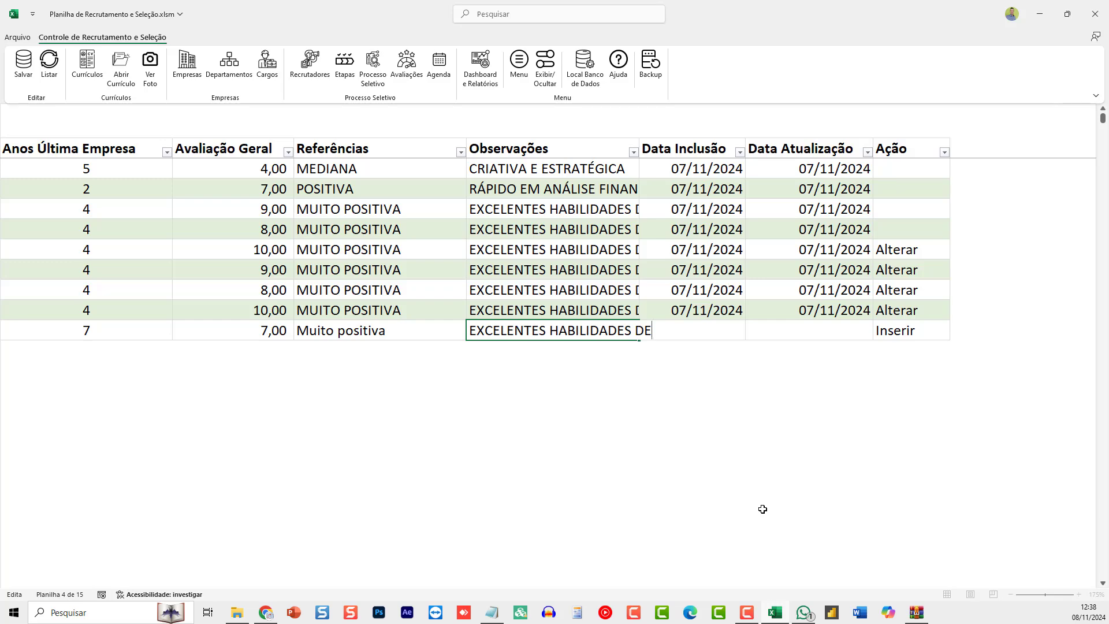
pyautogui.write('TI')
pyautogui.press('Tab')
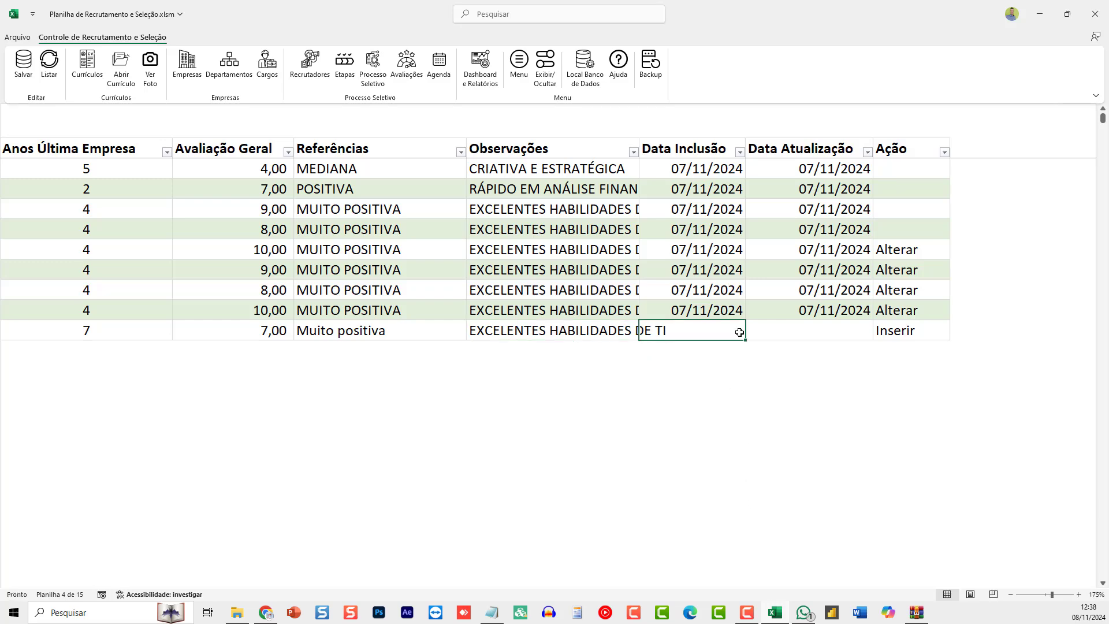
# Widen the Observações column, temporarily showing the headings to do so.
pyautogui.click(545, 64)
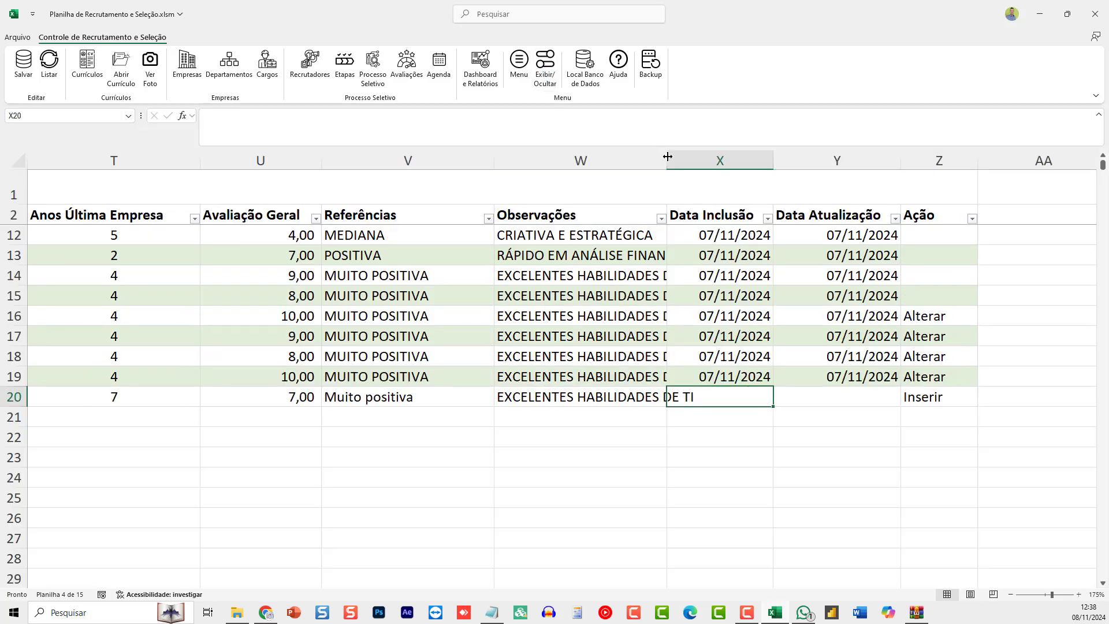
pyautogui.moveTo(665, 161); pyautogui.dragTo(718, 163)
pyautogui.click(546, 65)
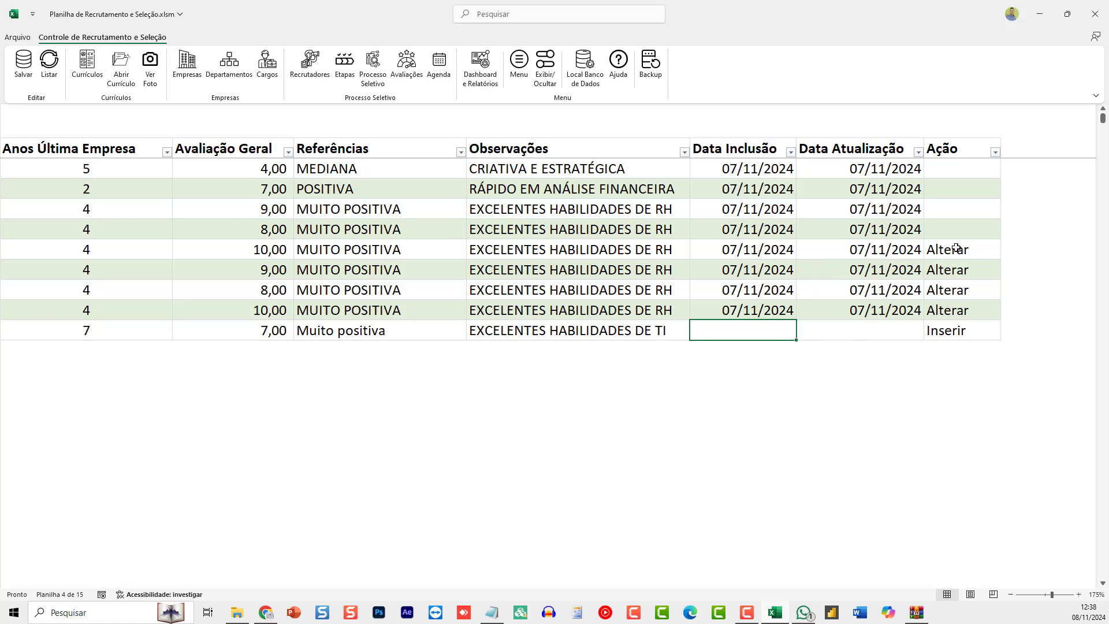
# Clear the four Alterar entries from the Ação column, leaving Inserir only on the new row.
pyautogui.moveTo(952, 250); pyautogui.dragTo(949, 308)
pyautogui.hotkey('alt', 'Down')
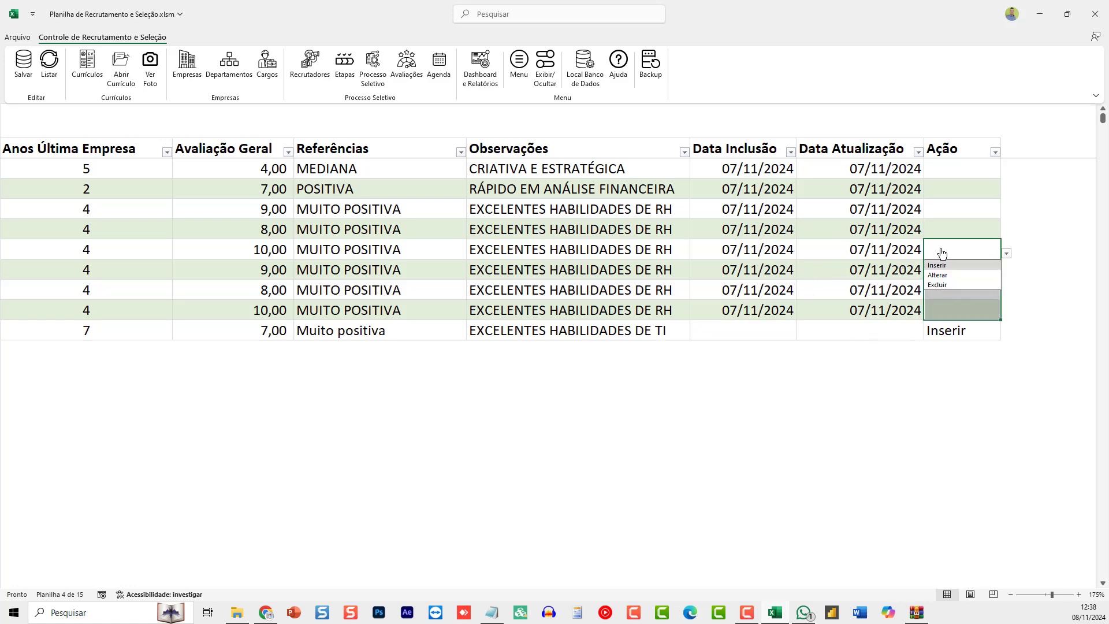
pyautogui.press('Escape')
pyautogui.click(863, 329)
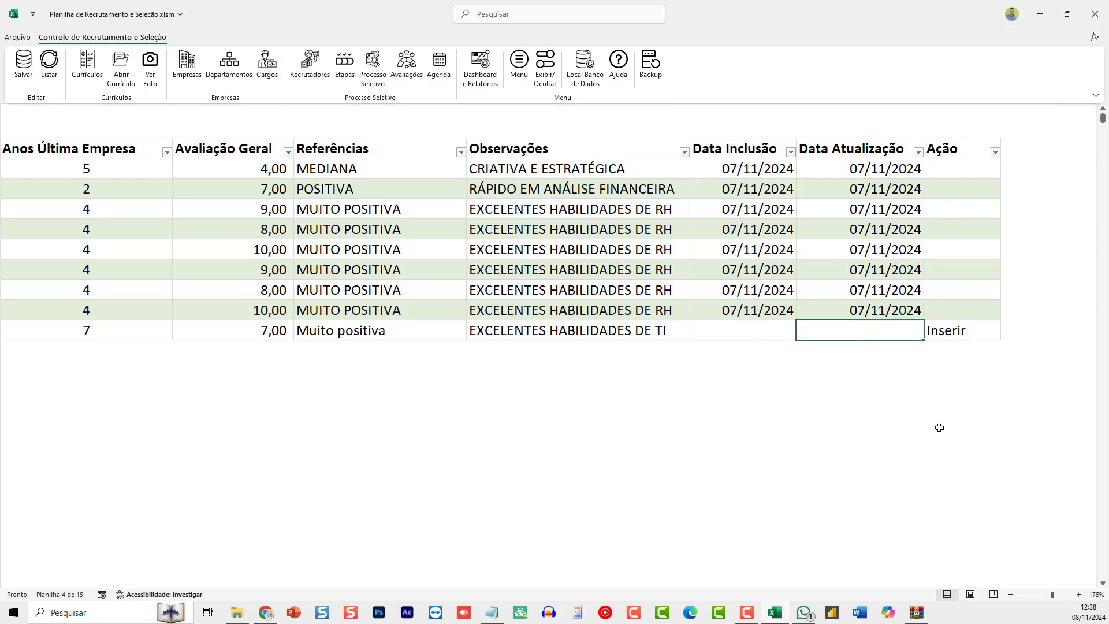
pyautogui.press('Right')
pyautogui.press('Right')
pyautogui.press('Right')
pyautogui.press('Right')
pyautogui.press('Right')
pyautogui.press('Right')
pyautogui.press('Right')
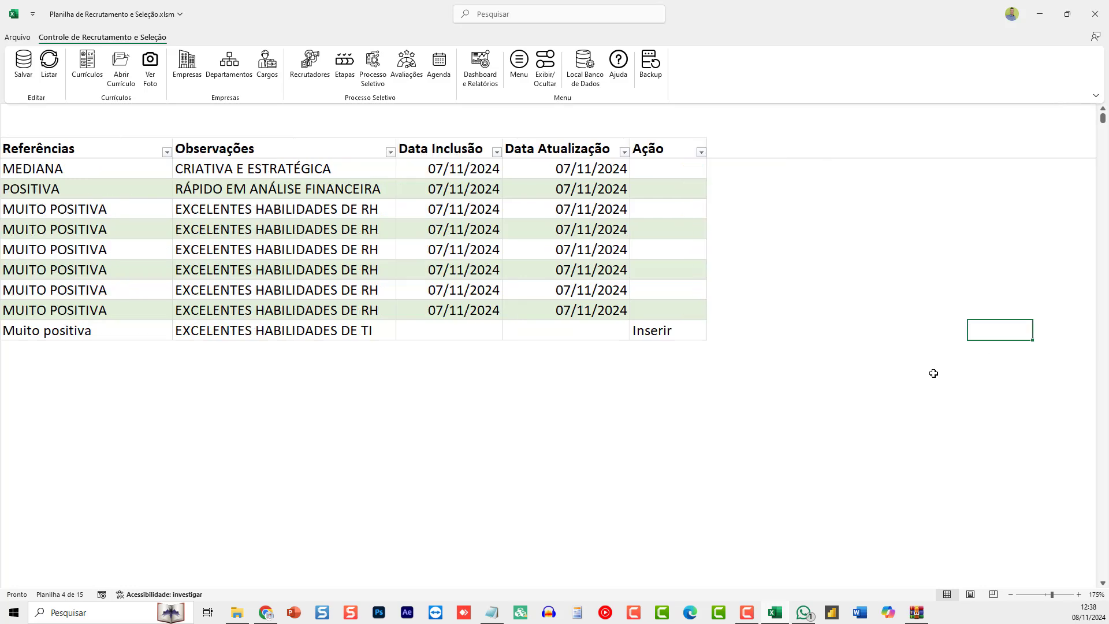
pyautogui.click(485, 336)
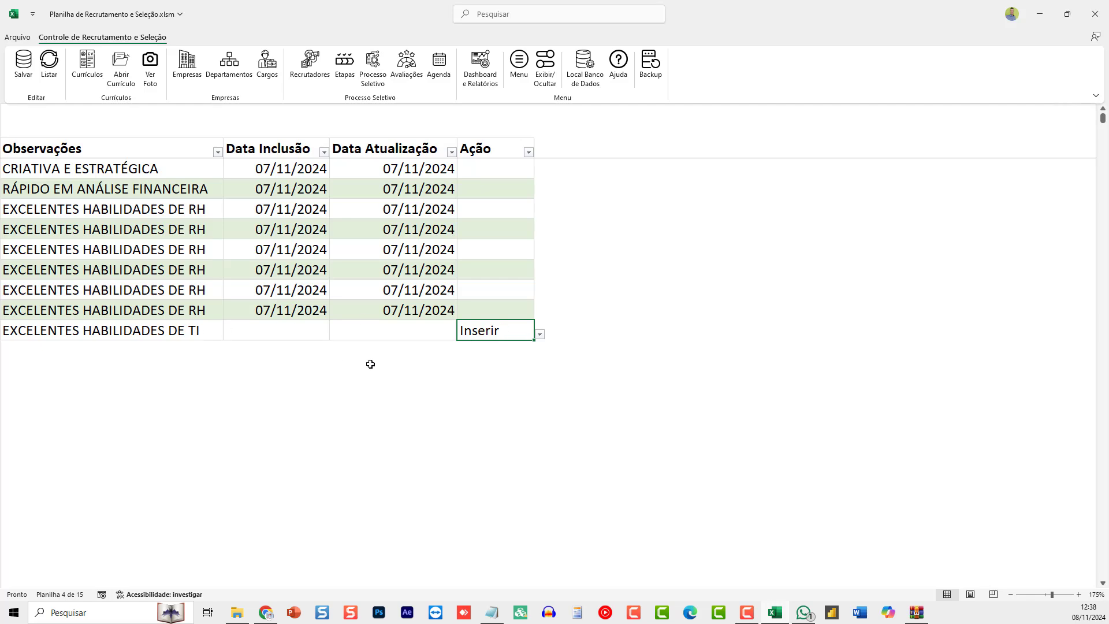
pyautogui.press('Home')
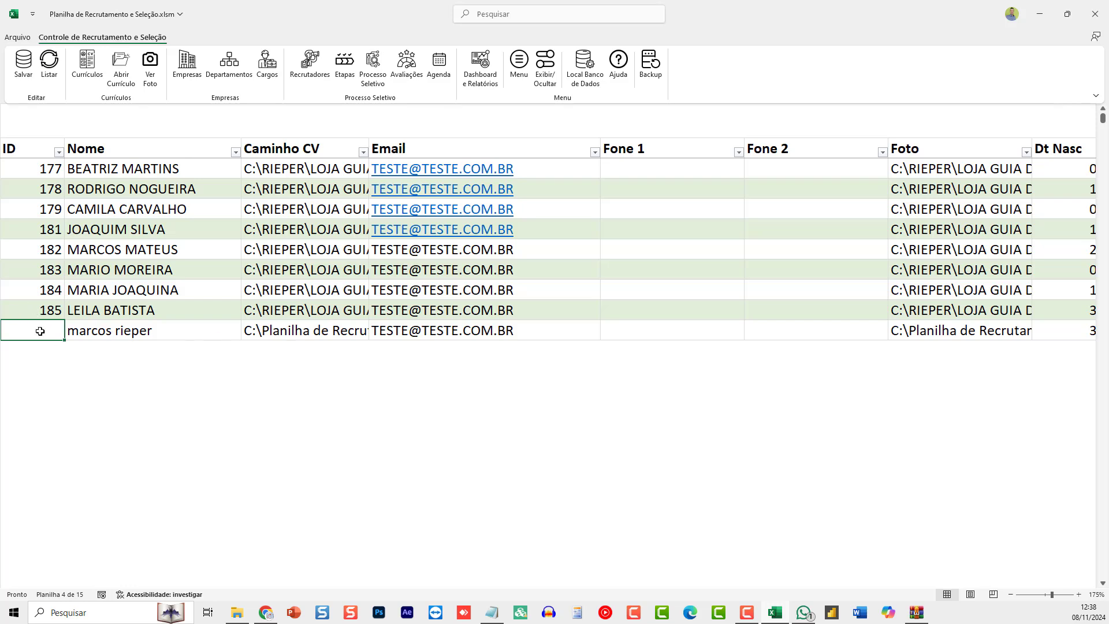
pyautogui.doubleClick(67, 341)
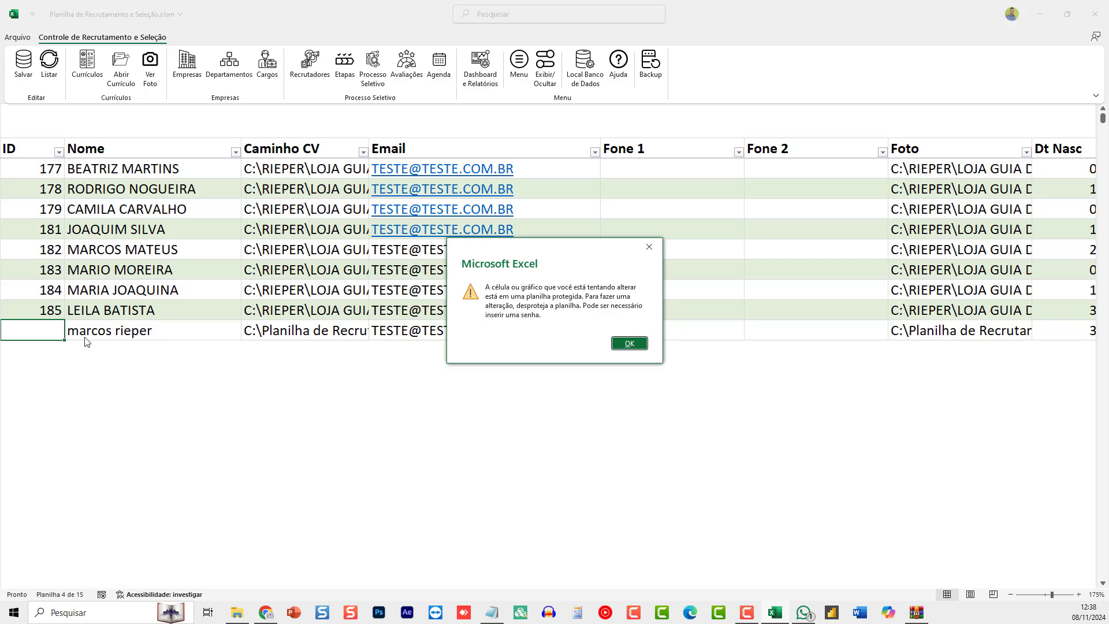
pyautogui.press('Return')
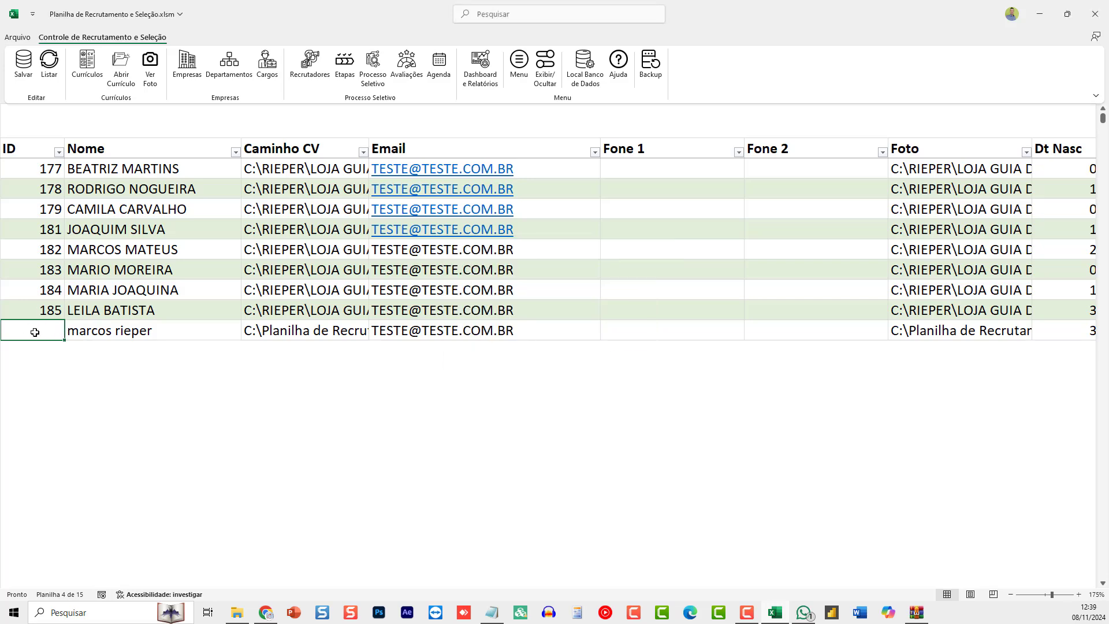
pyautogui.moveTo(148, 336); pyautogui.dragTo(661, 339)
pyautogui.click(937, 349)
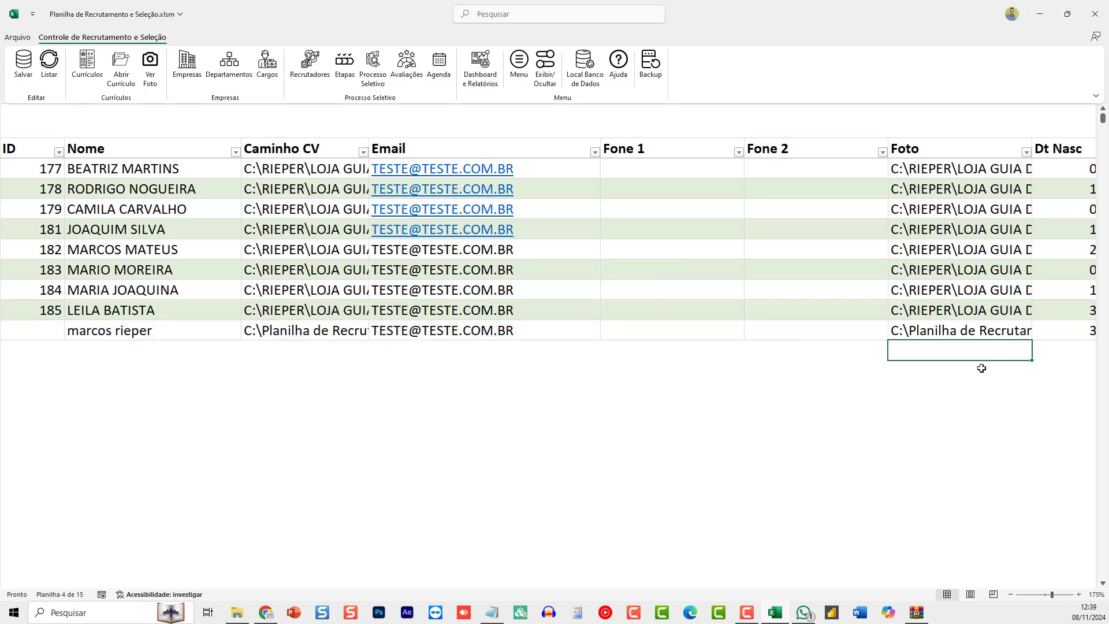
pyautogui.press('Right')
pyautogui.press('Right')
pyautogui.press('Right')
pyautogui.press('Right')
pyautogui.press('Right')
pyautogui.press('Right')
pyautogui.press('Right')
pyautogui.press('Right')
pyautogui.press('Right')
pyautogui.press('Right')
pyautogui.press('Right')
pyautogui.press('Right')
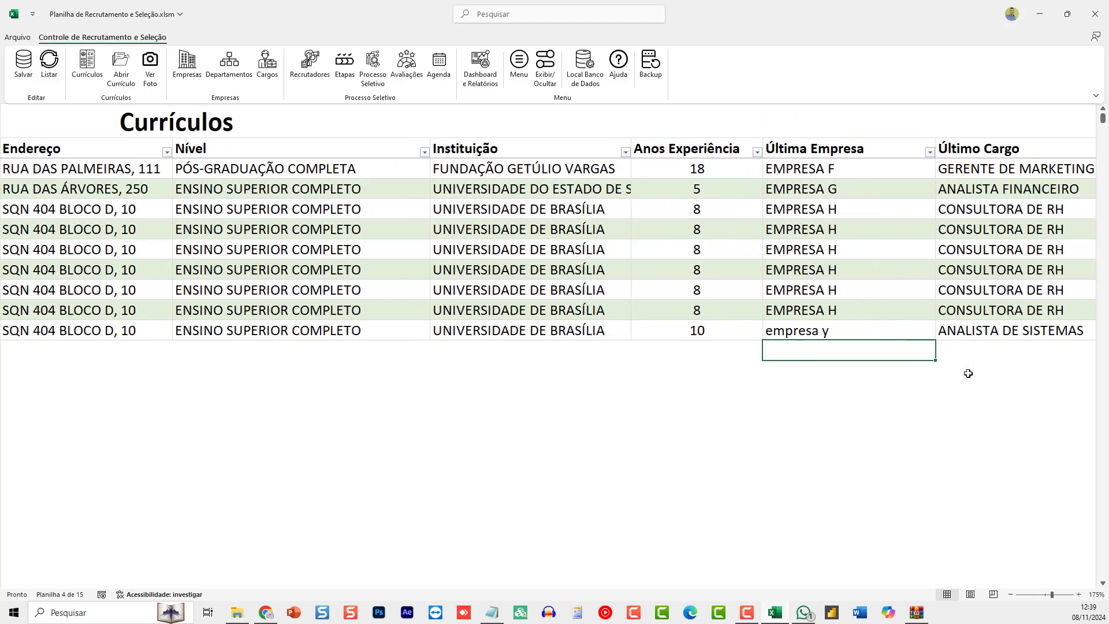
# Trigger Inserir on the new candidate row so it gets ID 186 and 08/11/2024 dates.
pyautogui.press('Right')
pyautogui.press('Right')
pyautogui.press('Right')
pyautogui.press('Right')
pyautogui.press('Right')
pyautogui.press('Right')
pyautogui.press('Right')
pyautogui.press('Right')
pyautogui.press('Right')
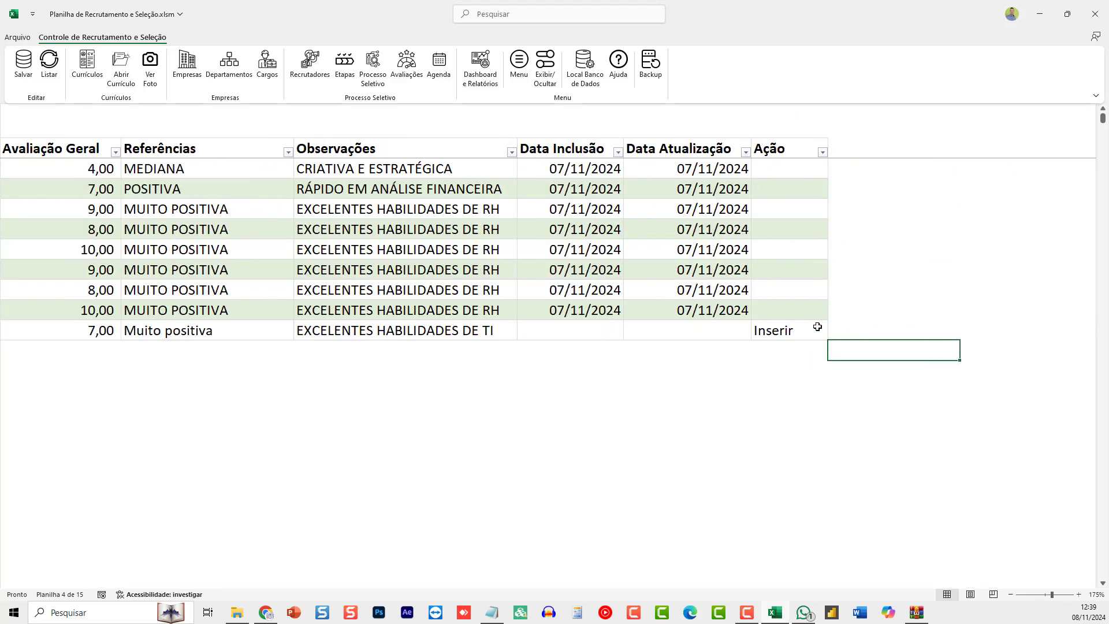
pyautogui.press('Right')
pyautogui.press('Right')
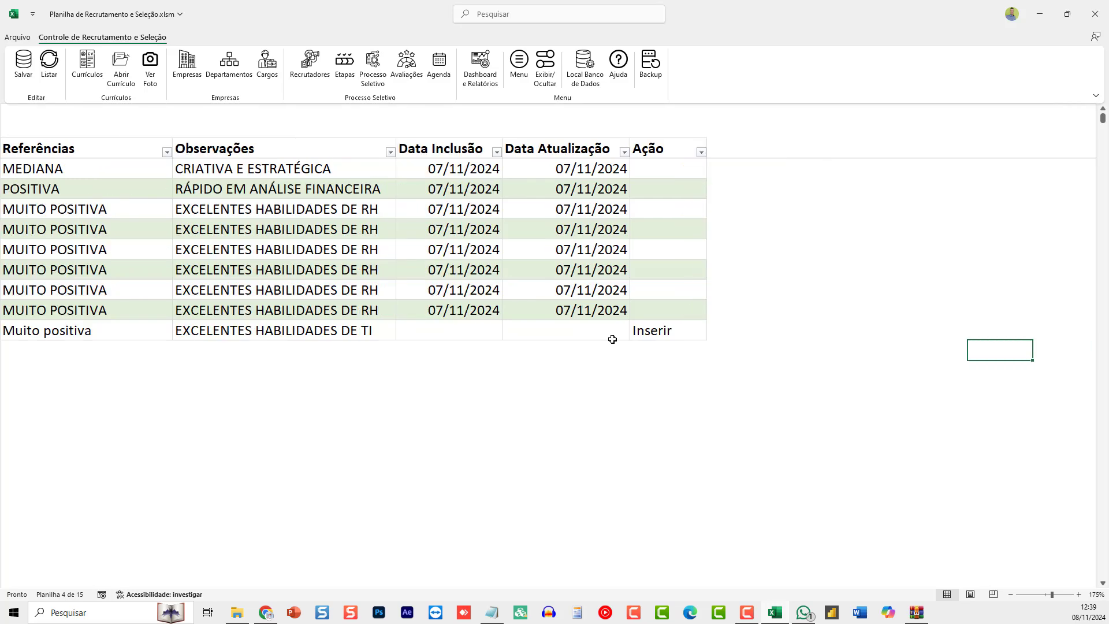
pyautogui.press('Right')
pyautogui.click(477, 329)
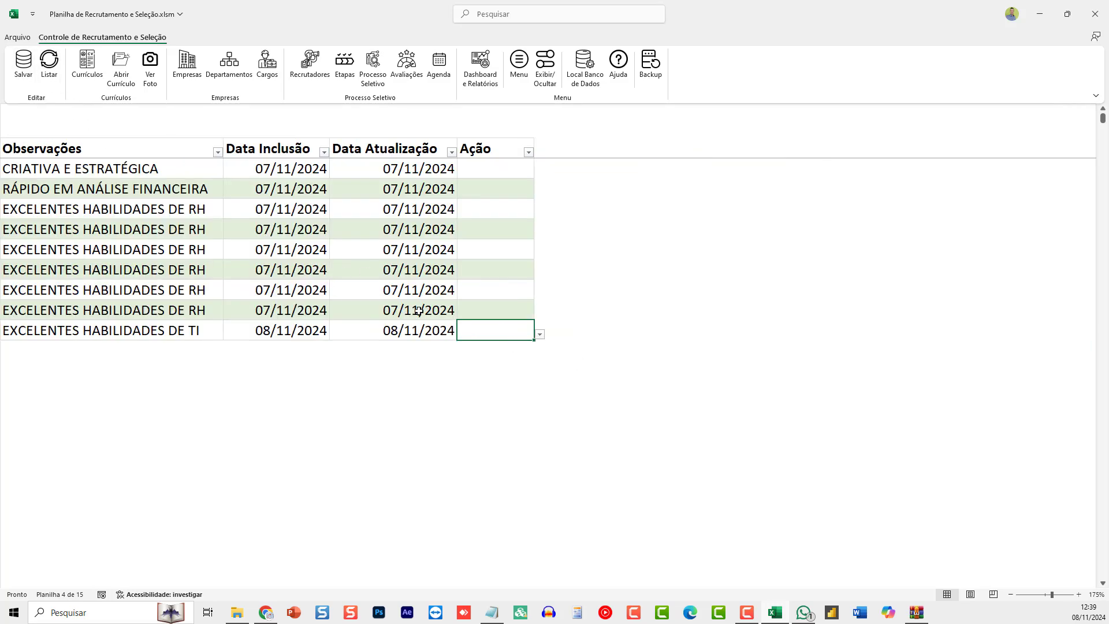
pyautogui.scroll(-3, 445, 340)
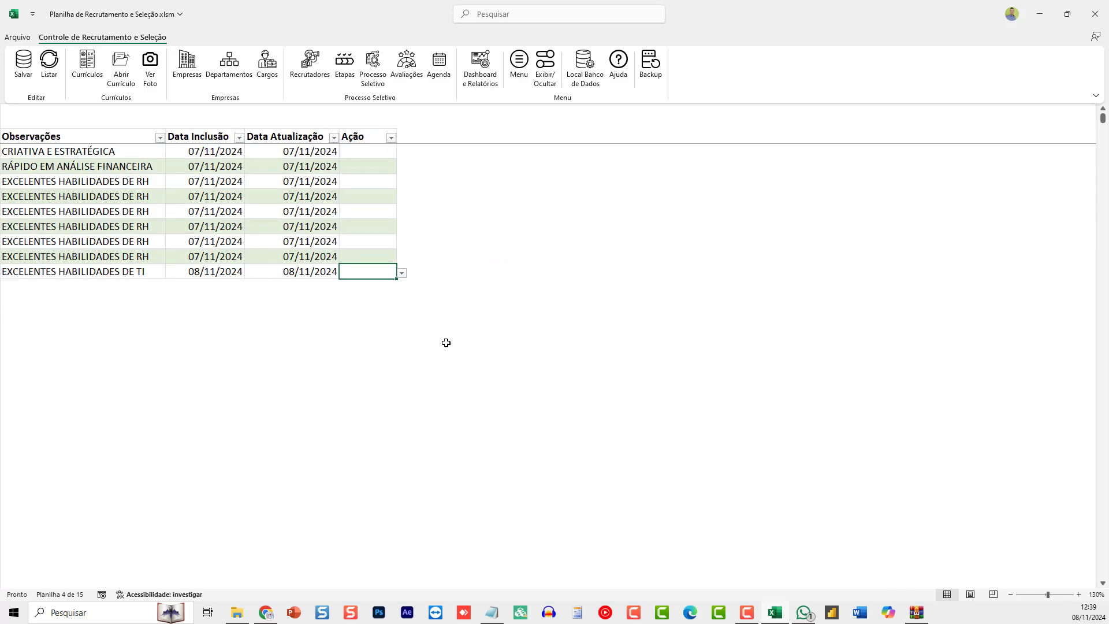
pyautogui.moveTo(217, 273); pyautogui.dragTo(265, 273)
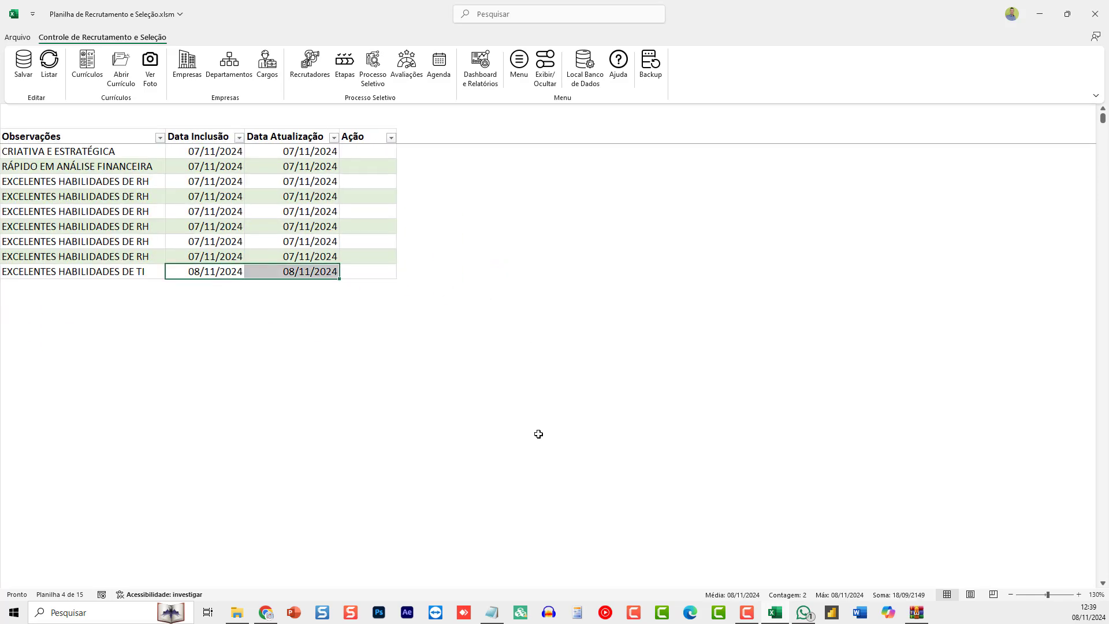
pyautogui.press('Home')
pyautogui.scroll(2, 340, 411)
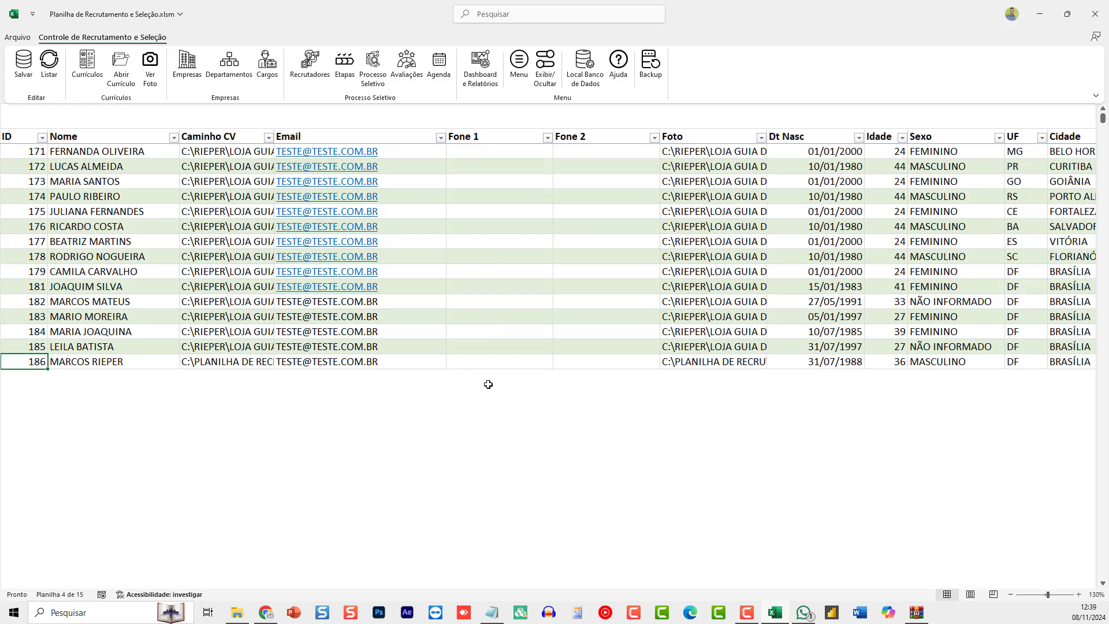
# Enter a phone number in Fone 1 for candidate 186 and save the row.
pyautogui.click(477, 355)
pyautogui.write('47303030')
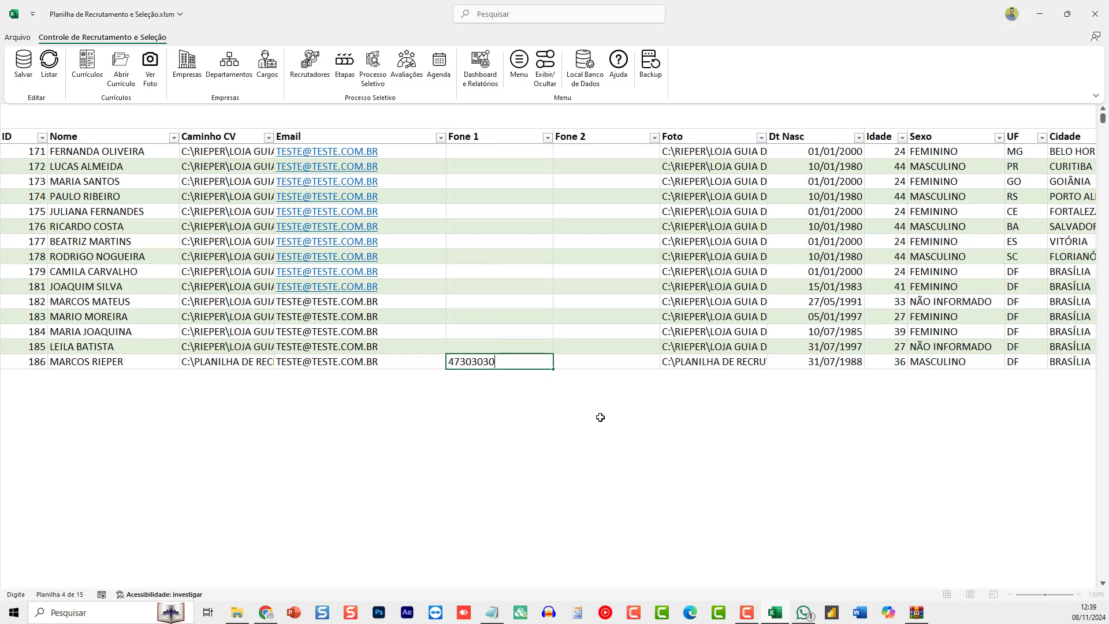
pyautogui.press('Tab')
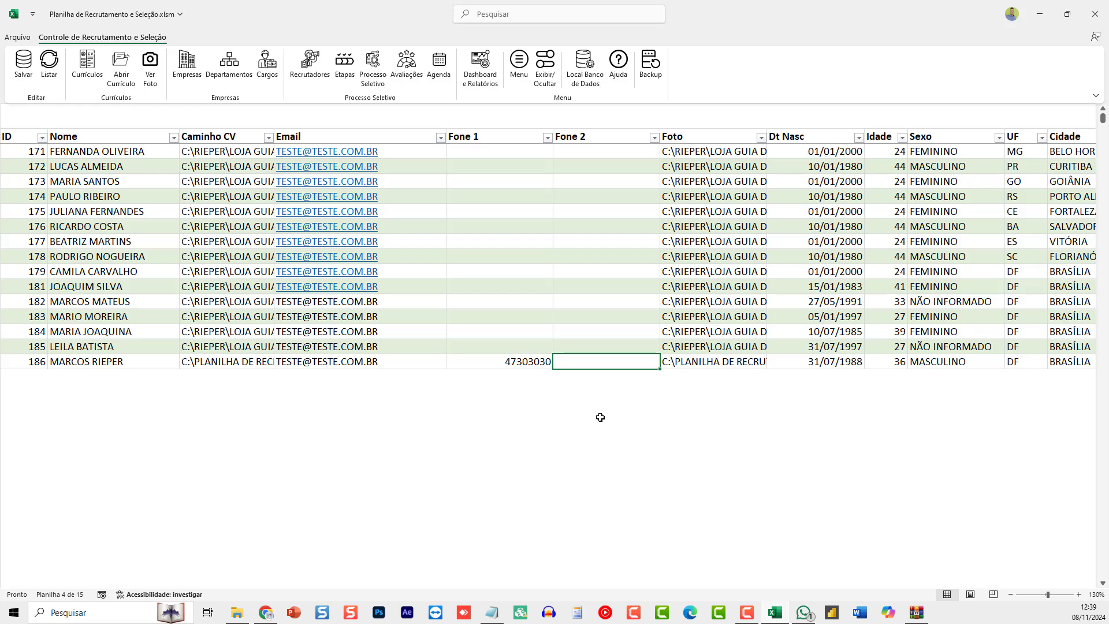
pyautogui.press('Tab')
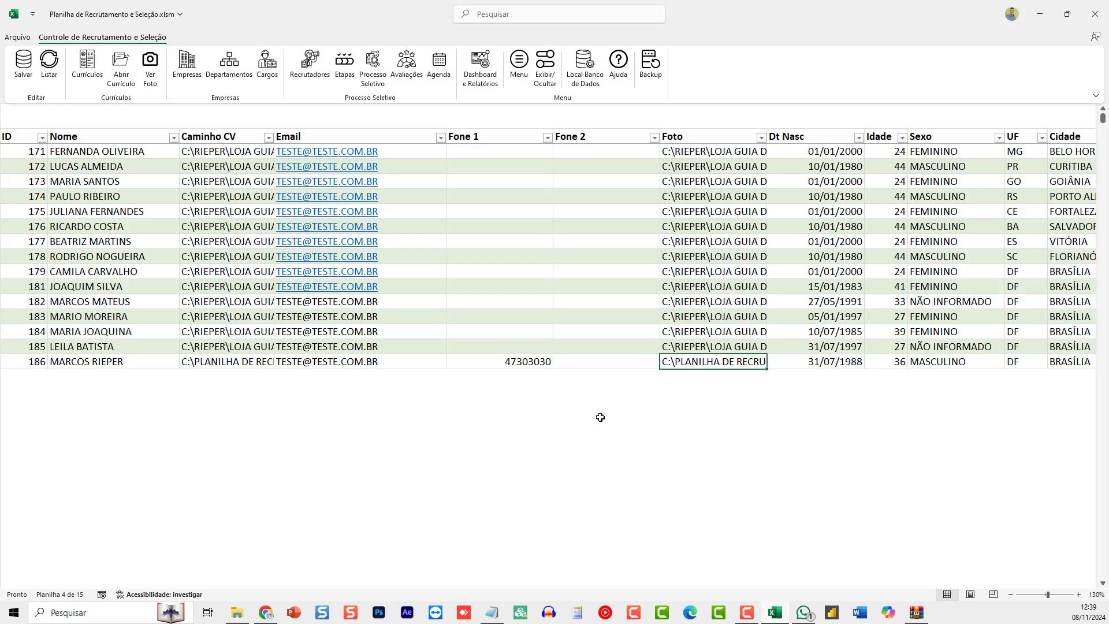
pyautogui.hotkey('ctrl', 'Right')
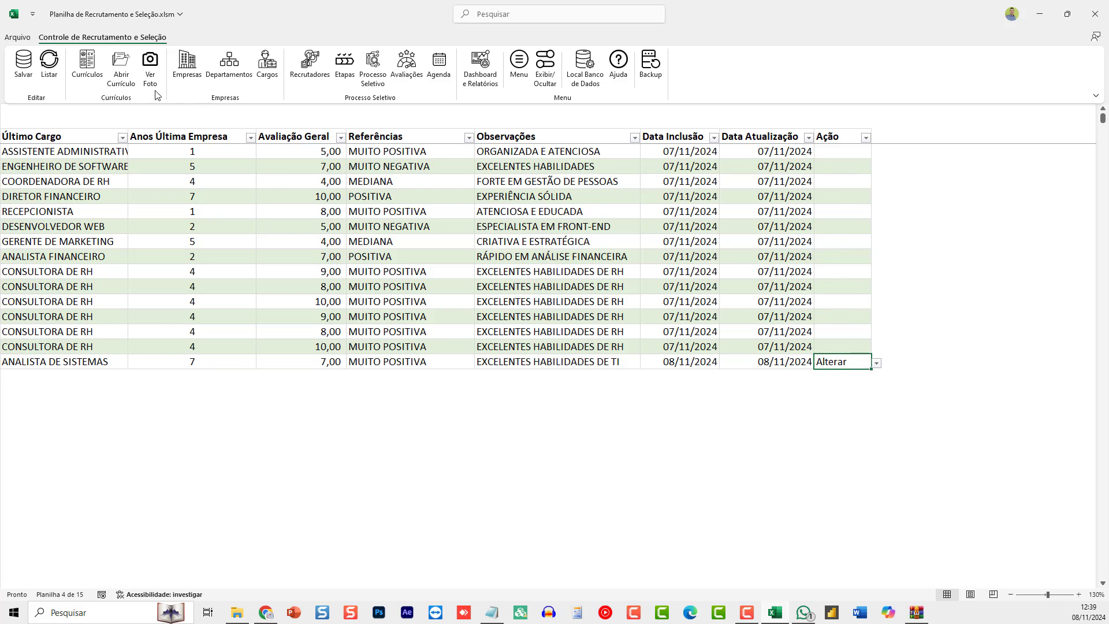
pyautogui.click(30, 64)
# Clear the Nome-to-Idade data of rows 172–186 and reload the candidate list.
pyautogui.click(458, 374)
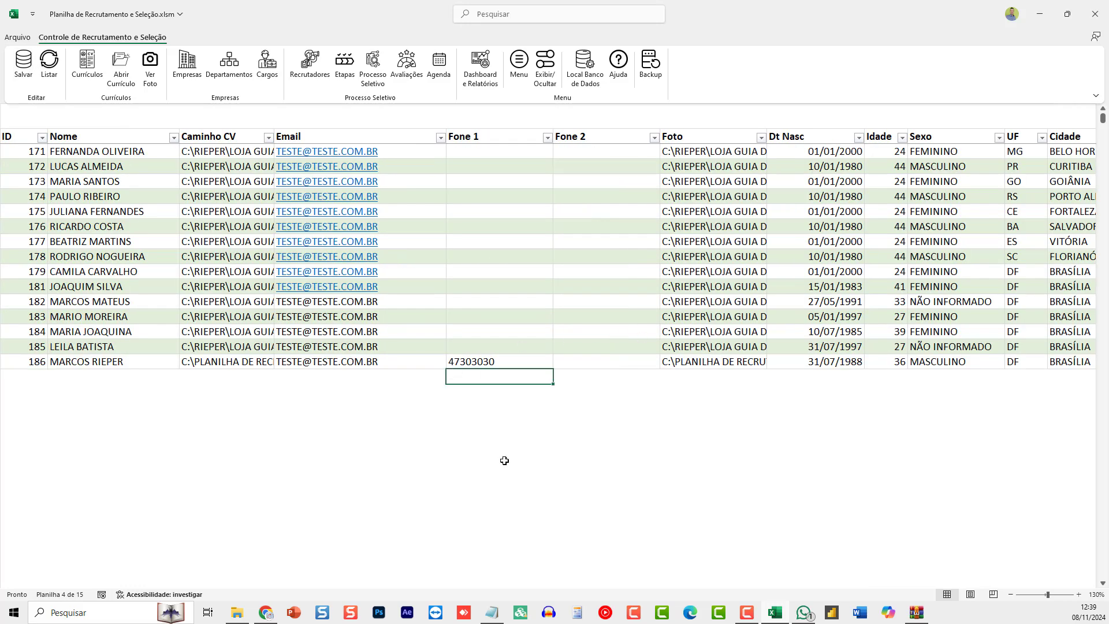
pyautogui.click(474, 362)
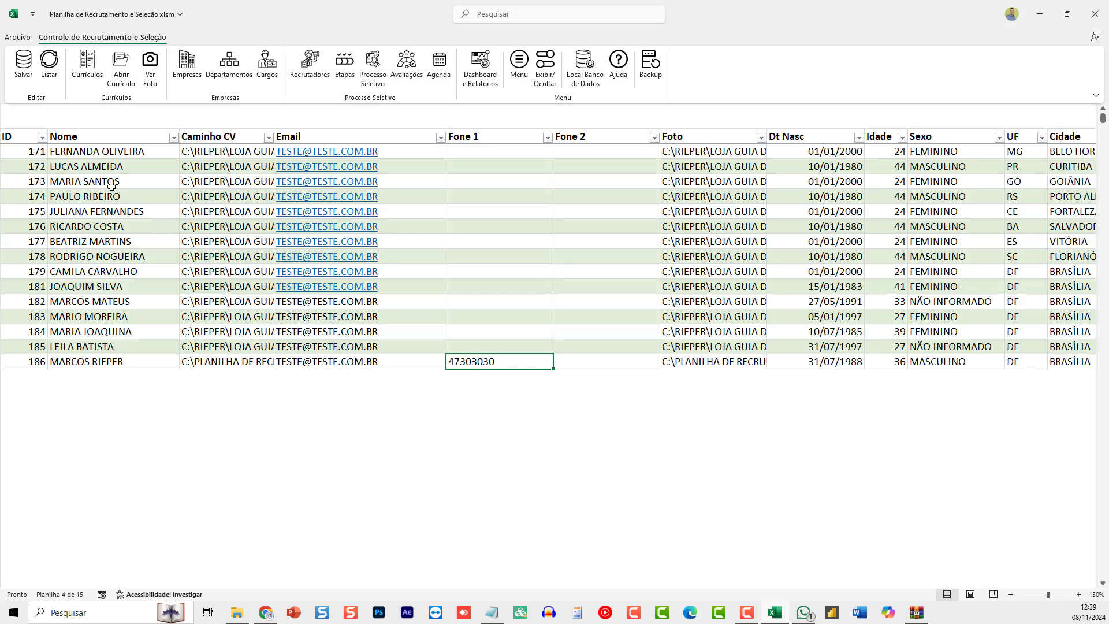
pyautogui.moveTo(100, 173); pyautogui.dragTo(895, 363)
pyautogui.press('Delete')
pyautogui.click(606, 406)
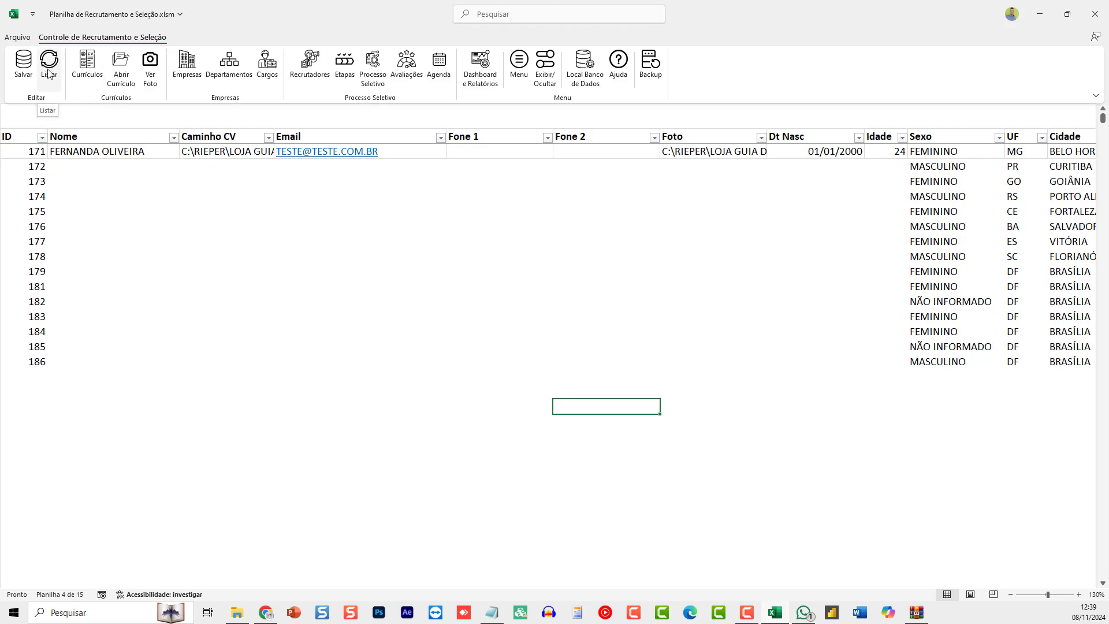
pyautogui.click(49, 73)
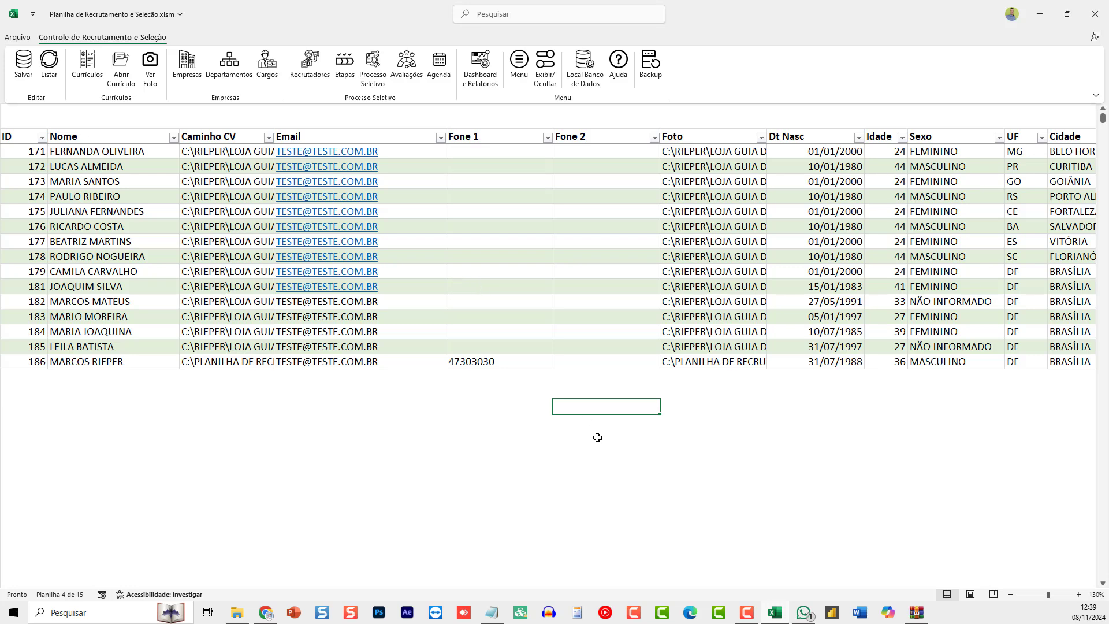
# Delete row 186's phone number and reload again to confirm the saved number returns.
pyautogui.click(503, 362)
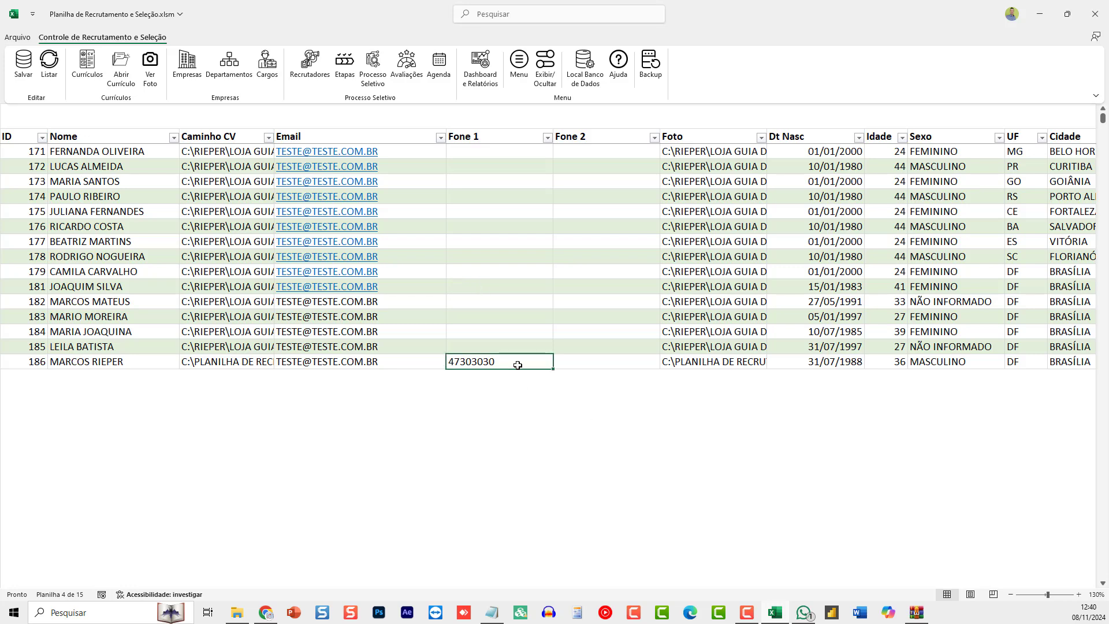
pyautogui.press('Delete')
pyautogui.click(48, 70)
pyautogui.press('Right')
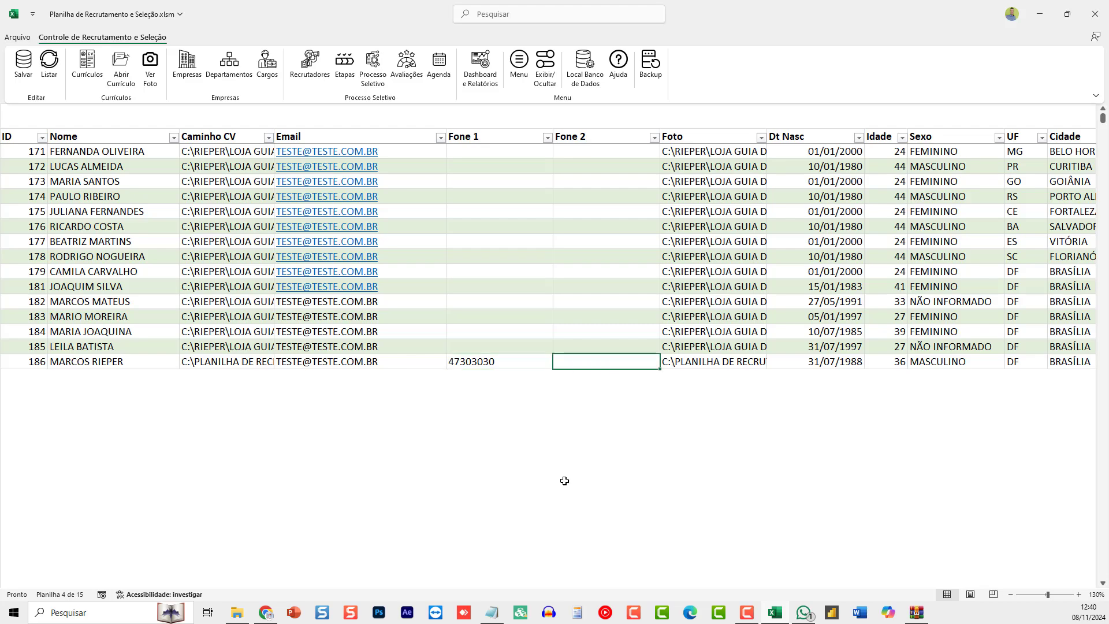
pyautogui.press('Right')
pyautogui.press('Right')
pyautogui.press('Right')
pyautogui.press('Right')
pyautogui.press('Right')
pyautogui.press('Right')
pyautogui.press('Right')
pyautogui.press('Right')
pyautogui.press('Right')
pyautogui.press('Right')
pyautogui.press('Right')
pyautogui.press('Right')
pyautogui.press('Right')
pyautogui.press('Right')
pyautogui.press('Right')
pyautogui.press('Right')
pyautogui.press('Right')
pyautogui.press('Right')
pyautogui.press('Right')
pyautogui.press('Right')
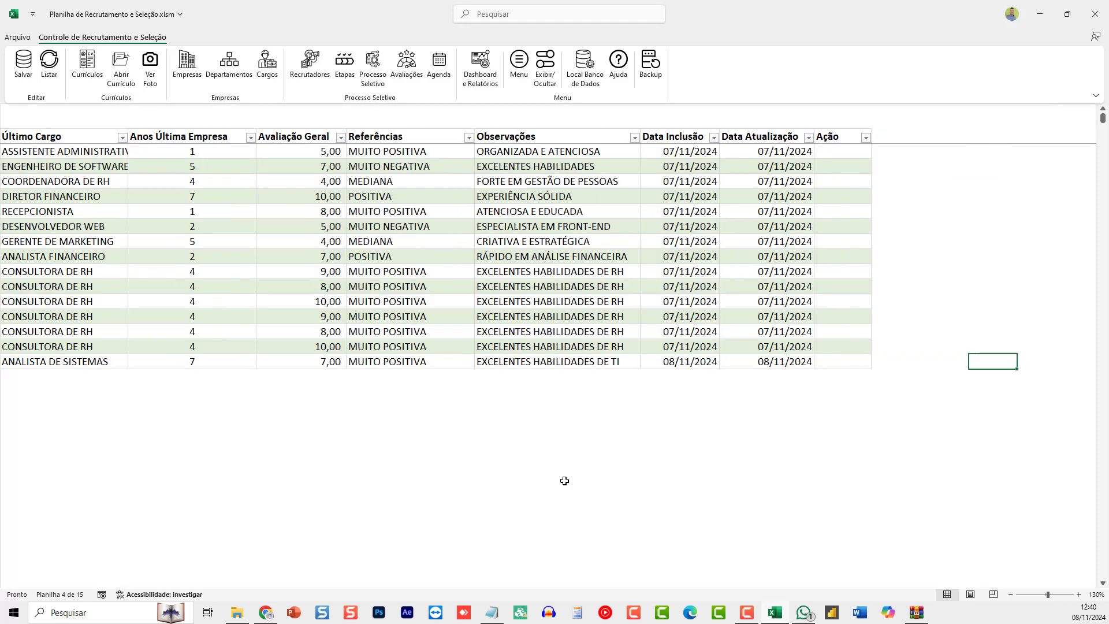
pyautogui.press('Left')
pyautogui.press('Right')
pyautogui.press('Right')
pyautogui.press('Right')
pyautogui.press('Right')
pyautogui.press('Right')
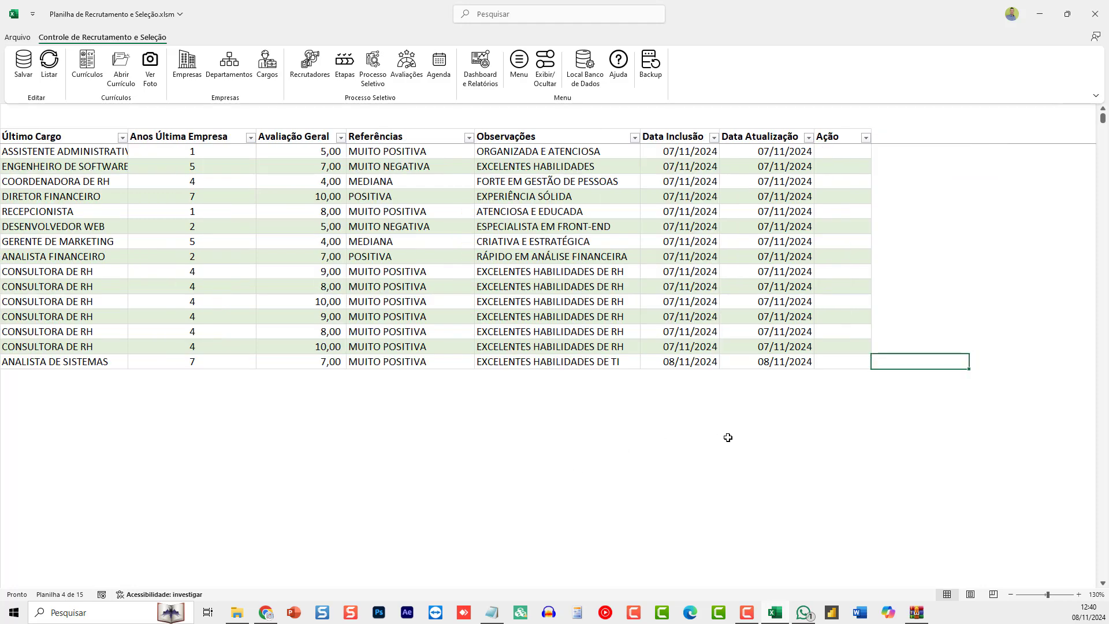
pyautogui.press('Right')
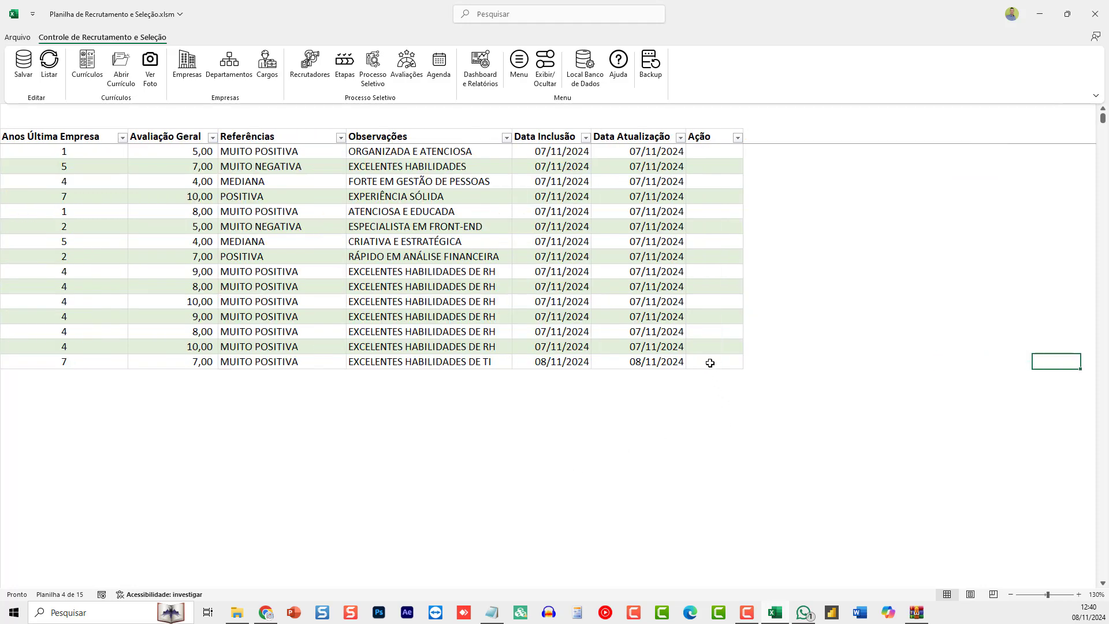
# Set candidate 186's Ação to Excluir and save, removing it from the table.
pyautogui.click(709, 362)
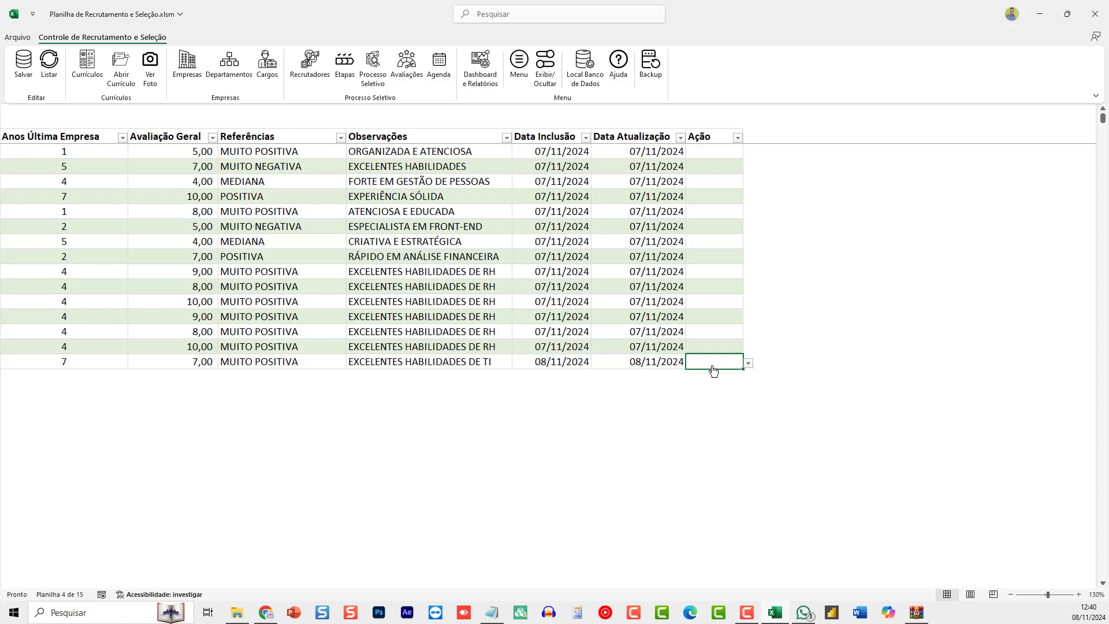
pyautogui.click(747, 364)
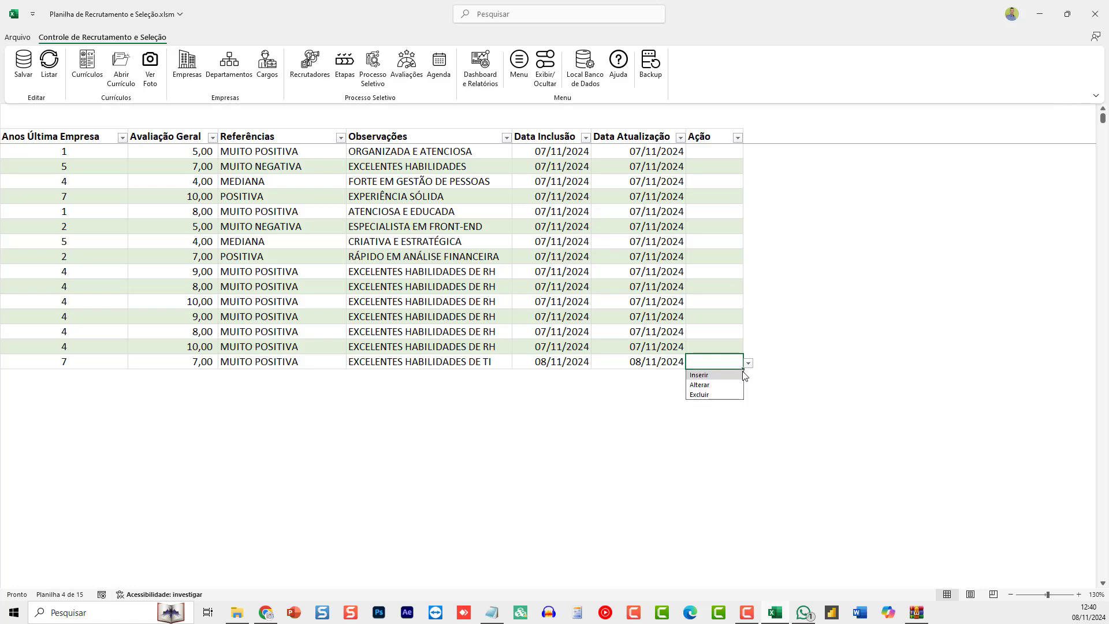
pyautogui.click(718, 394)
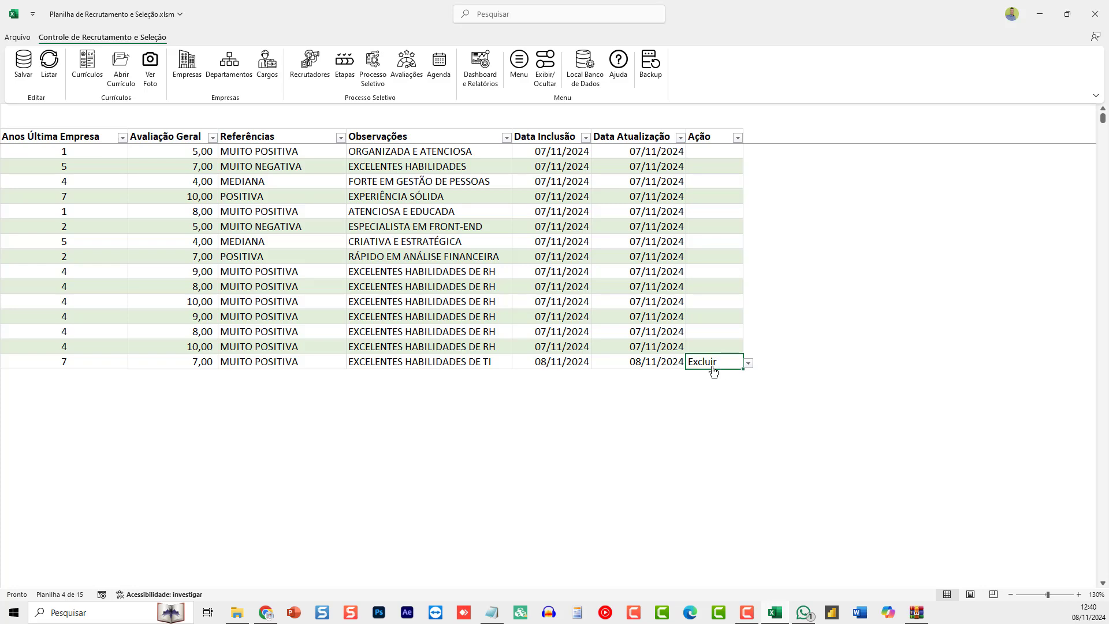
pyautogui.click(26, 64)
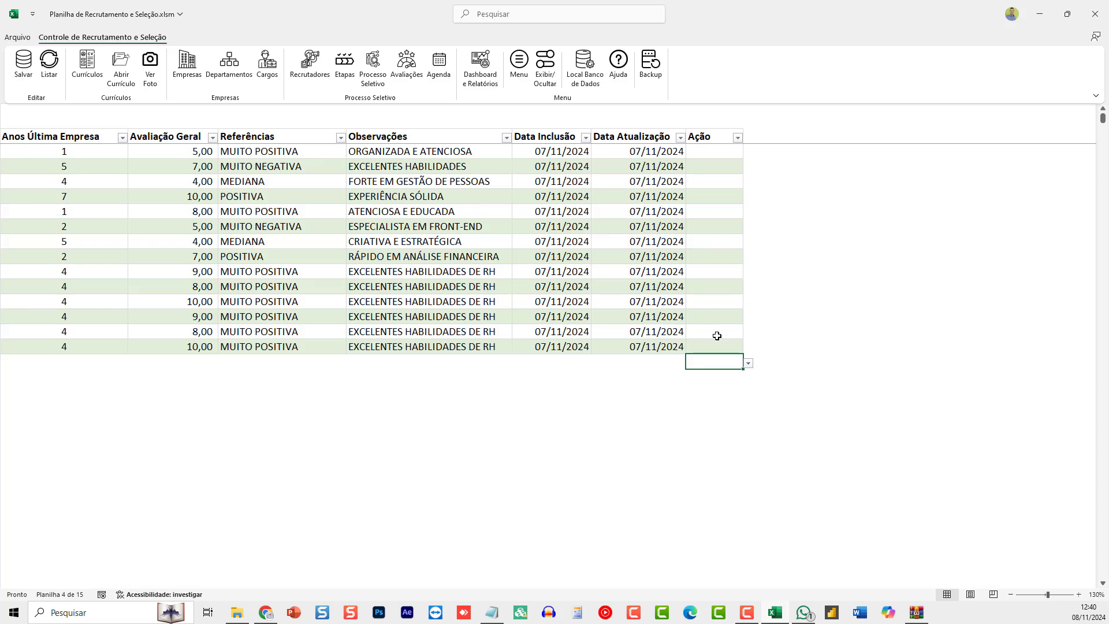
# Copy the fourteen candidate names and paste them as values below the table.
pyautogui.press('Home')
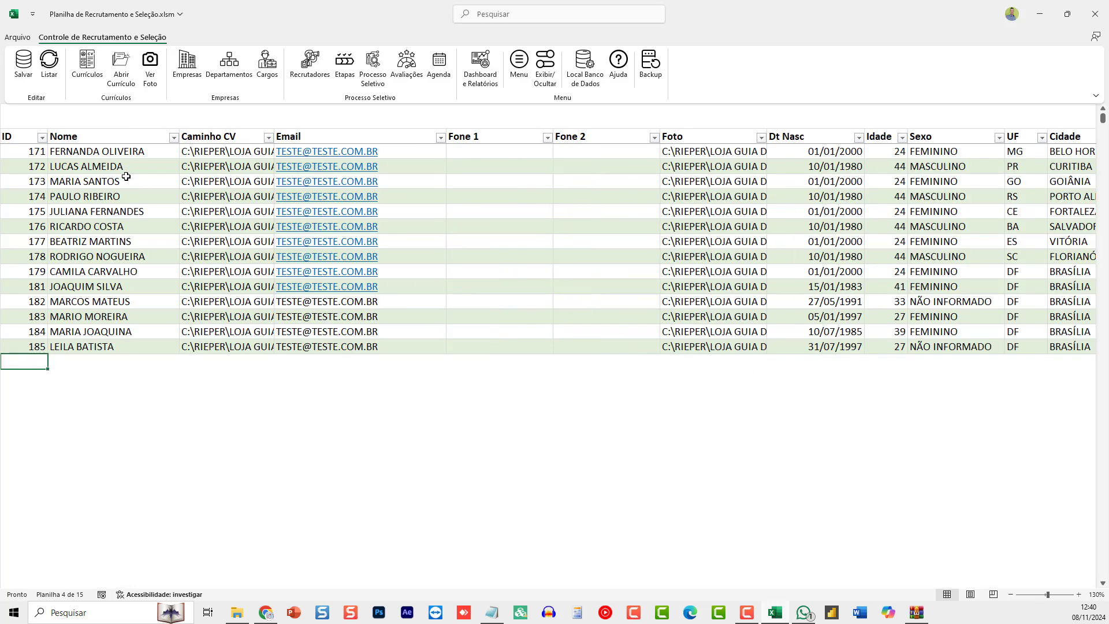
pyautogui.moveTo(117, 154); pyautogui.dragTo(111, 344)
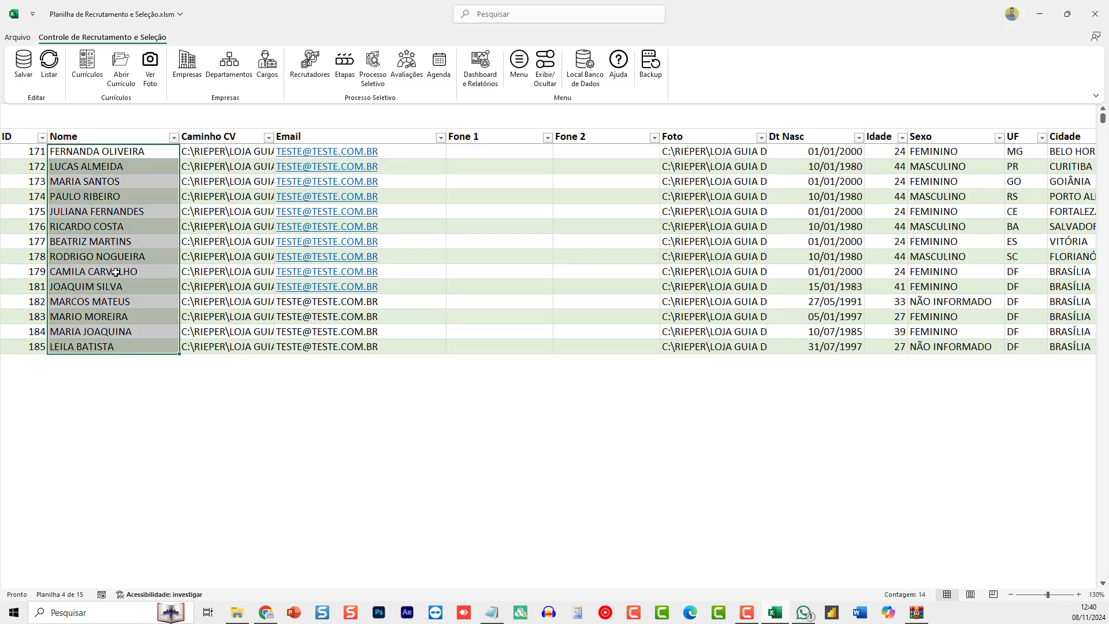
pyautogui.hotkey('ctrl', 'c')
pyautogui.rightClick(100, 361)
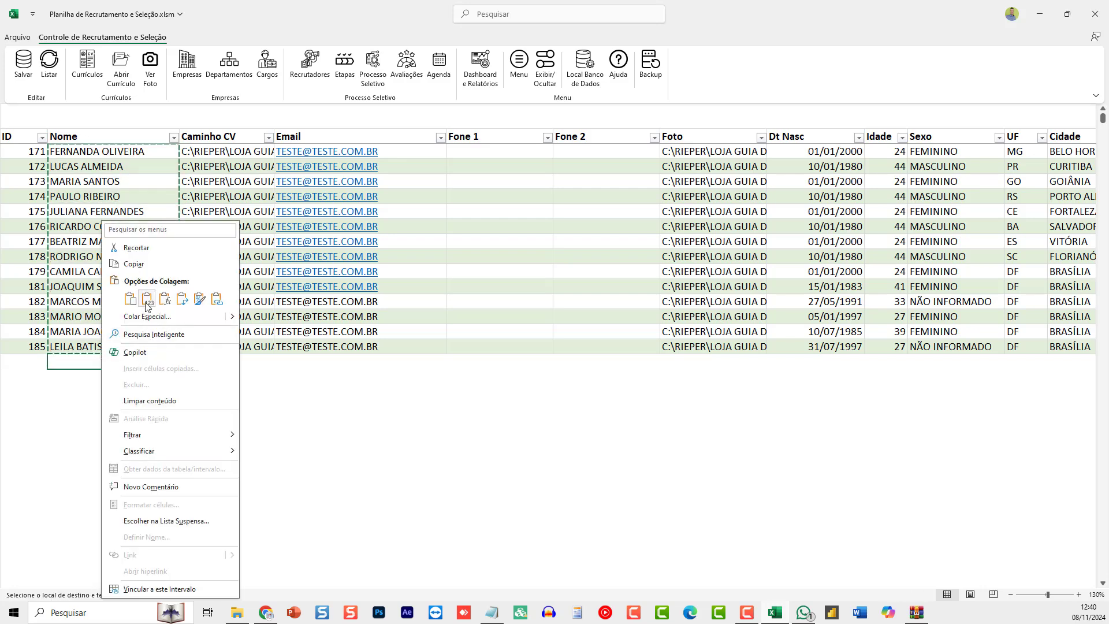
pyautogui.click(147, 299)
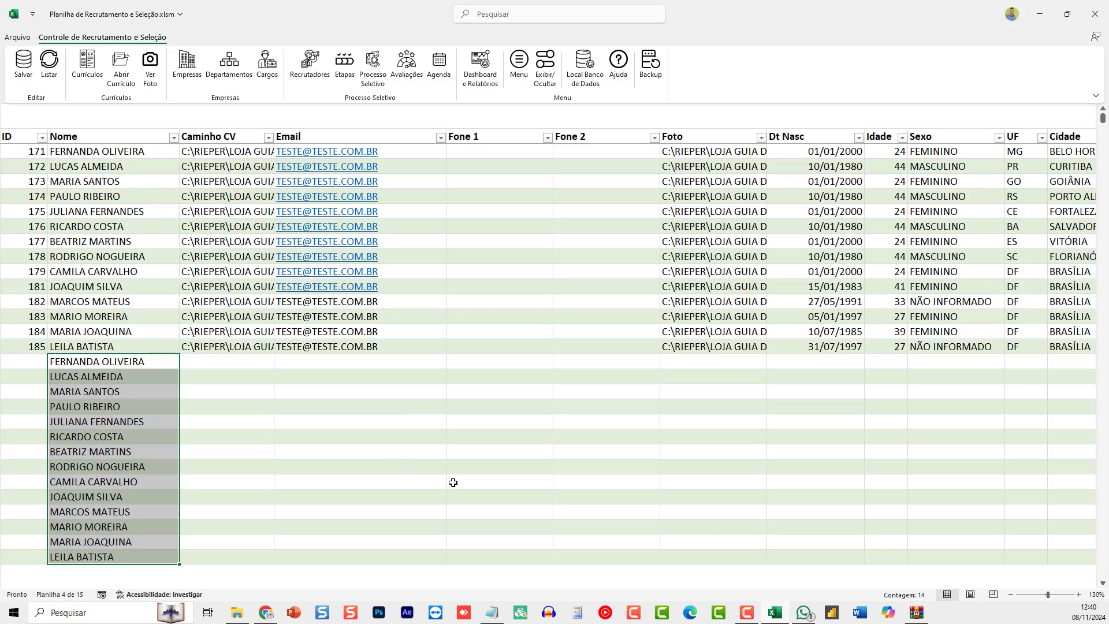
# Fill the 14 Ação cells beside the pasted names with Inserir.
pyautogui.hotkey('ctrl', 'Right')
pyautogui.hotkey('ctrl', 'c')
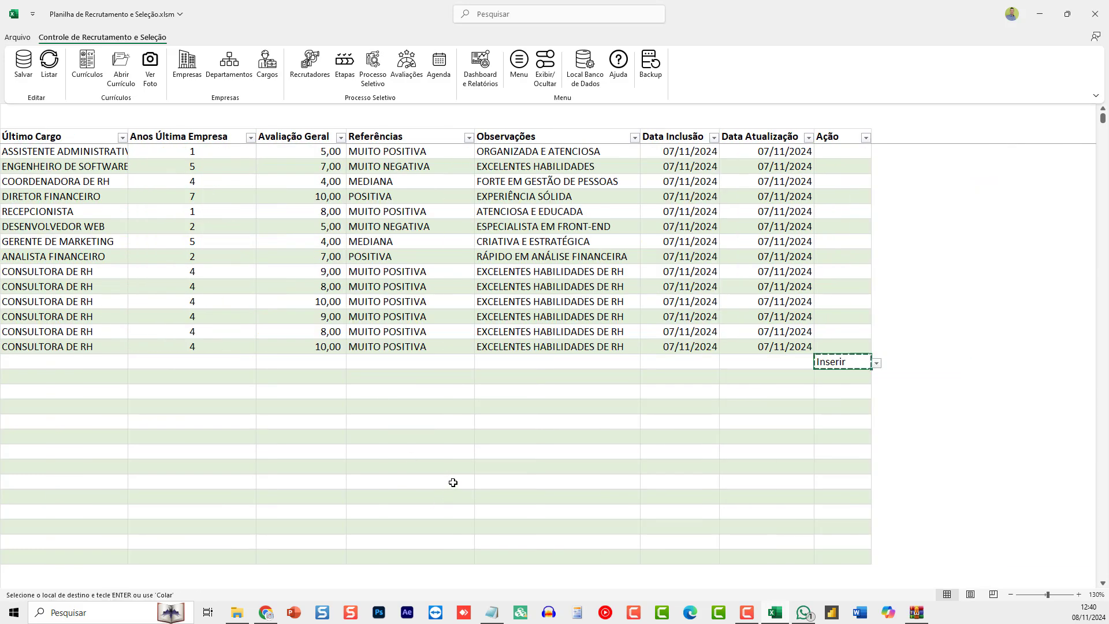
pyautogui.scroll(-2, 686, 562)
pyautogui.scroll(-1, 686, 562)
pyautogui.keyDown('shift'); pyautogui.click(837, 421); pyautogui.keyUp('shift')
pyautogui.hotkey('ctrl', 'v')
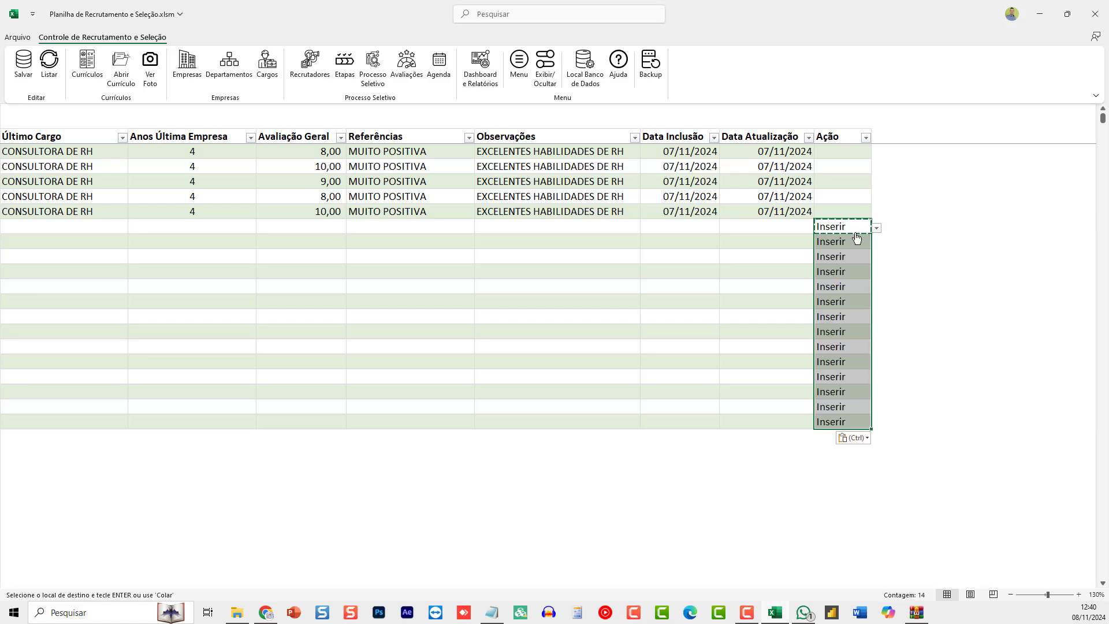
pyautogui.click(843, 261)
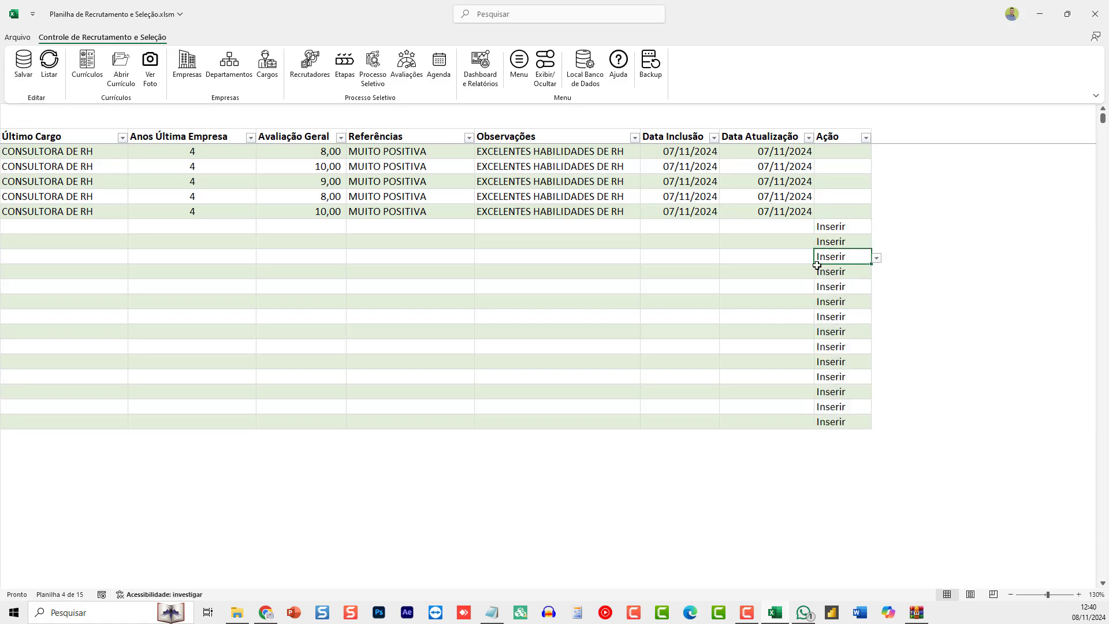
pyautogui.click(851, 227)
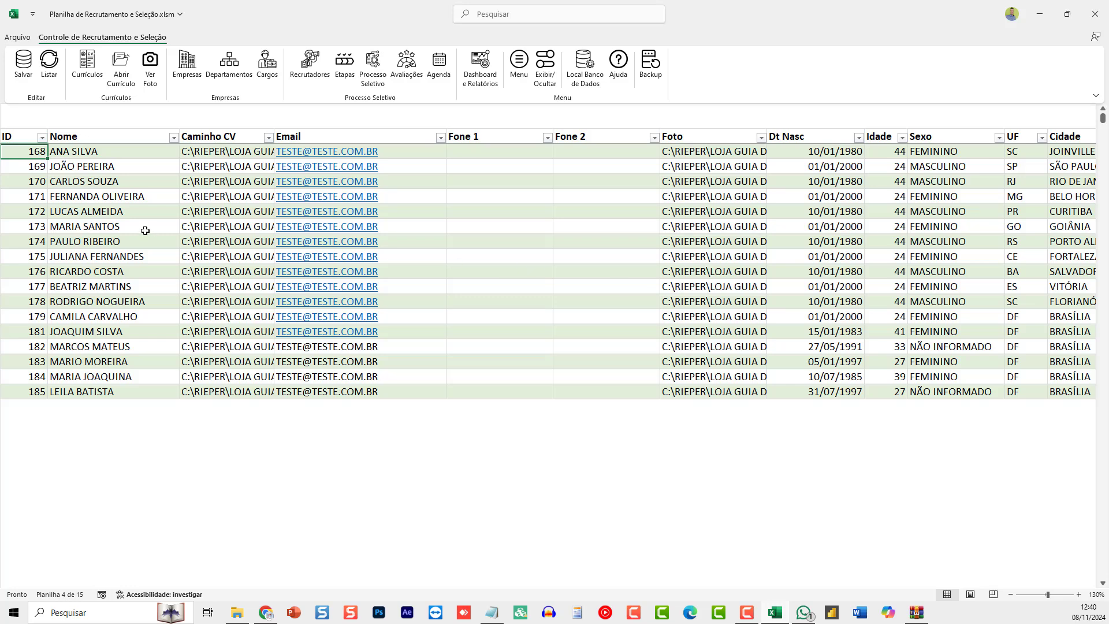
pyautogui.click(118, 226)
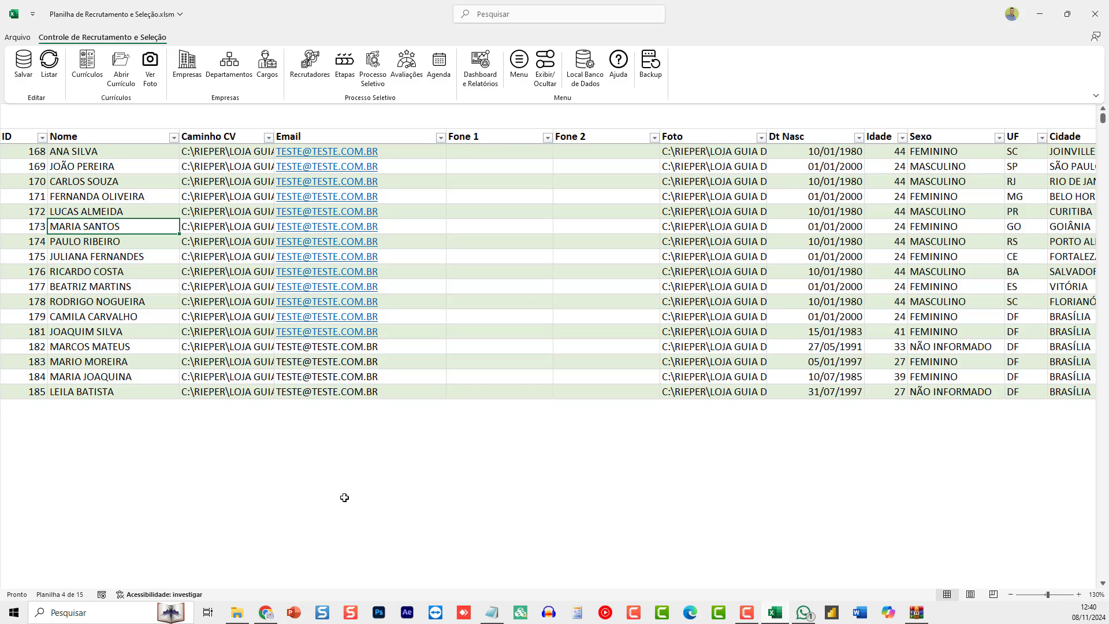
pyautogui.click(247, 394)
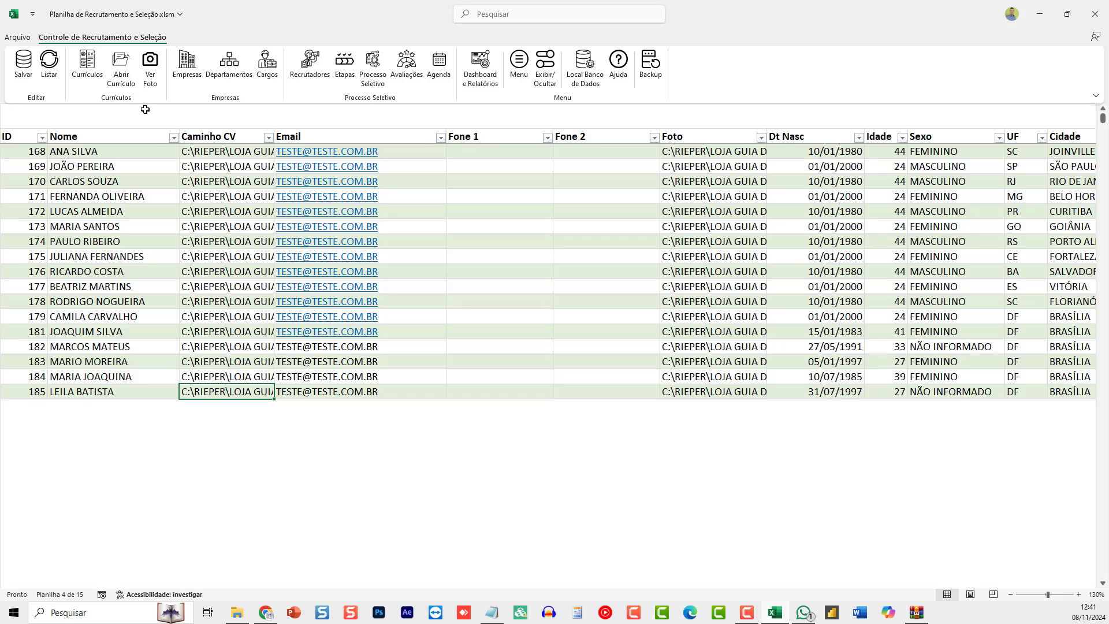
# View candidate 185's CV 'Currículo com bloco de cores.pdf' in Foxit, then close it.
pyautogui.click(112, 60)
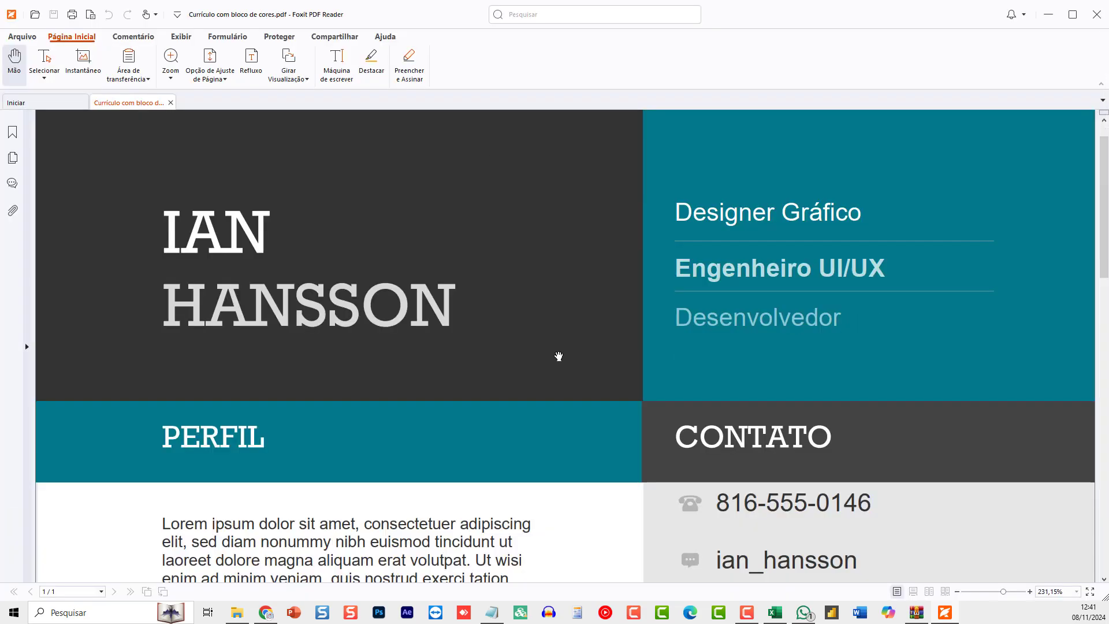
pyautogui.scroll(-3, 560, 370)
pyautogui.scroll(-9, 564, 384)
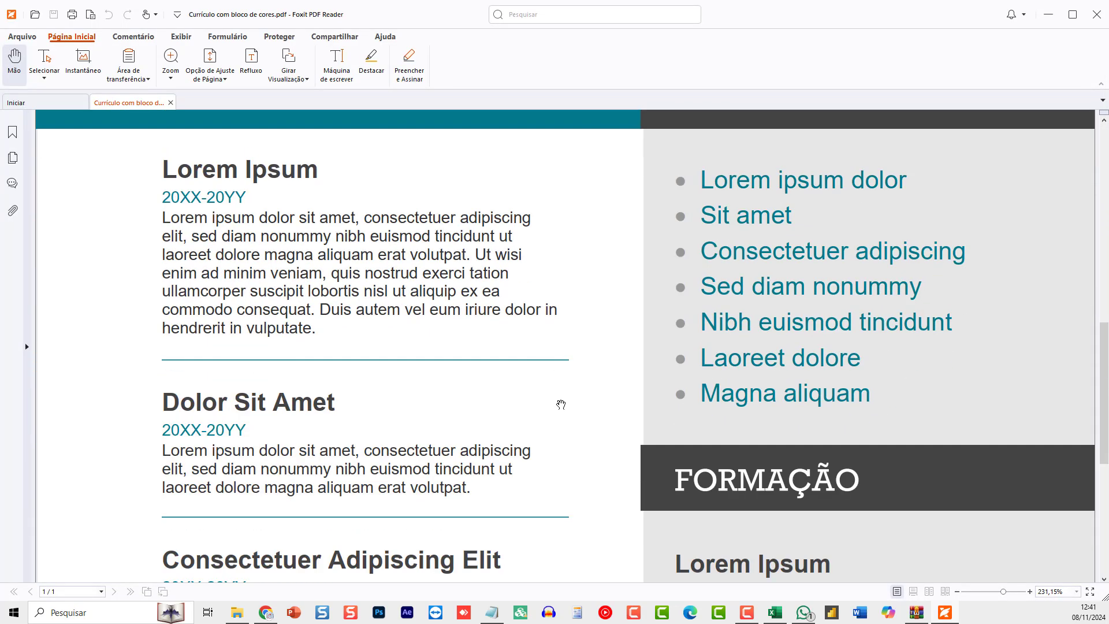
pyautogui.keyDown('ctrl'); pyautogui.scroll(-5, 561, 409); pyautogui.keyUp('ctrl')
pyautogui.scroll(3, 578, 456)
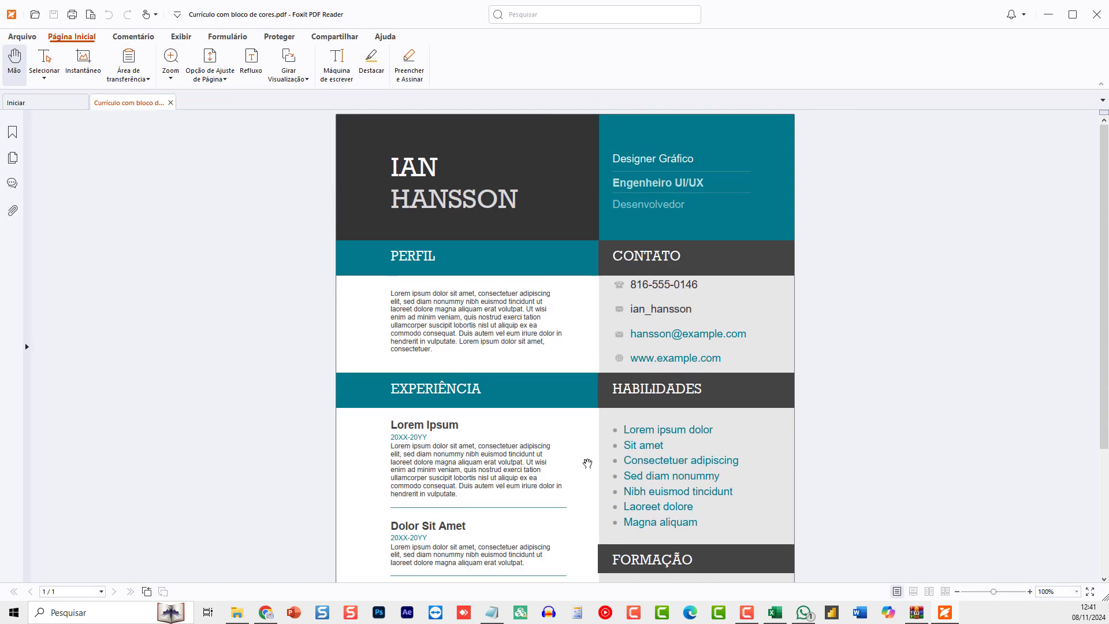
pyautogui.keyDown('ctrl'); pyautogui.scroll(-2, 587, 463); pyautogui.keyUp('ctrl')
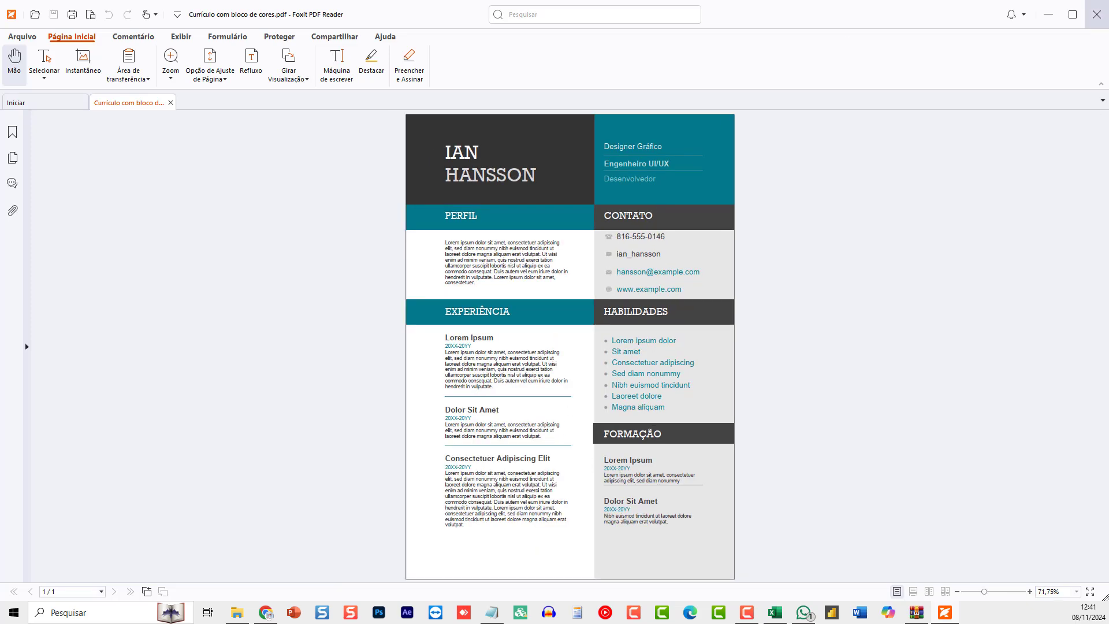
pyautogui.click(1096, 14)
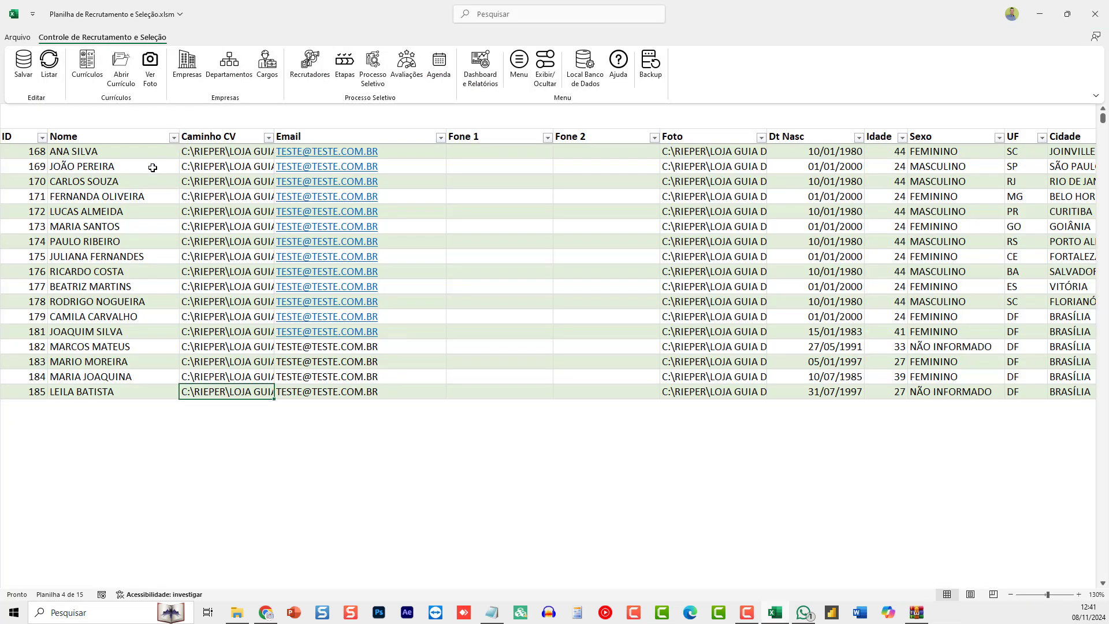
pyautogui.click(148, 70)
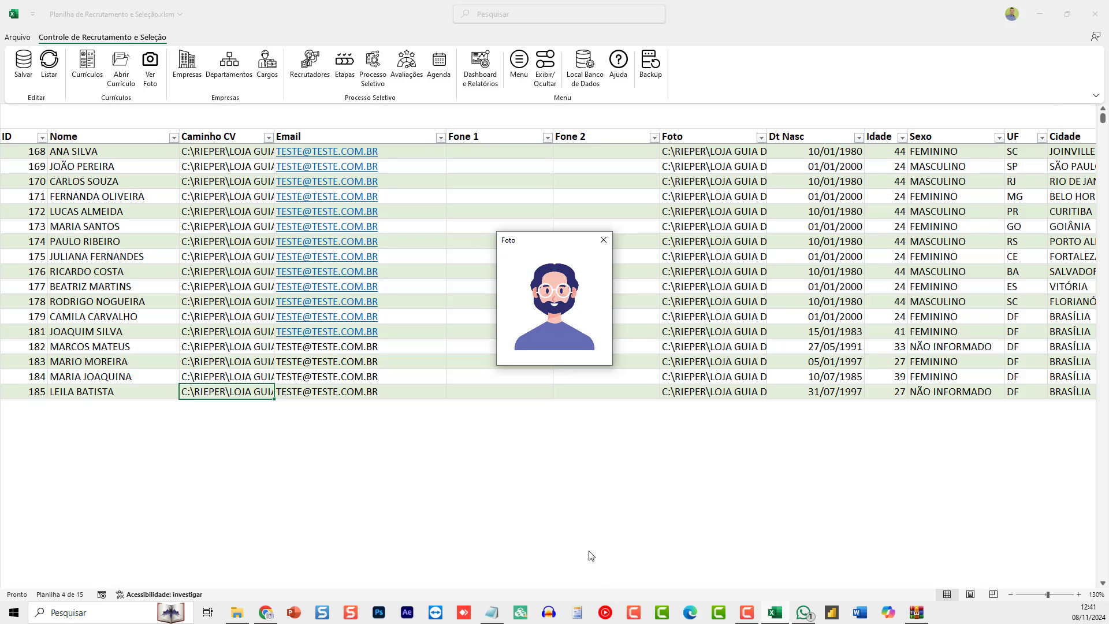
pyautogui.click(602, 238)
pyautogui.click(199, 272)
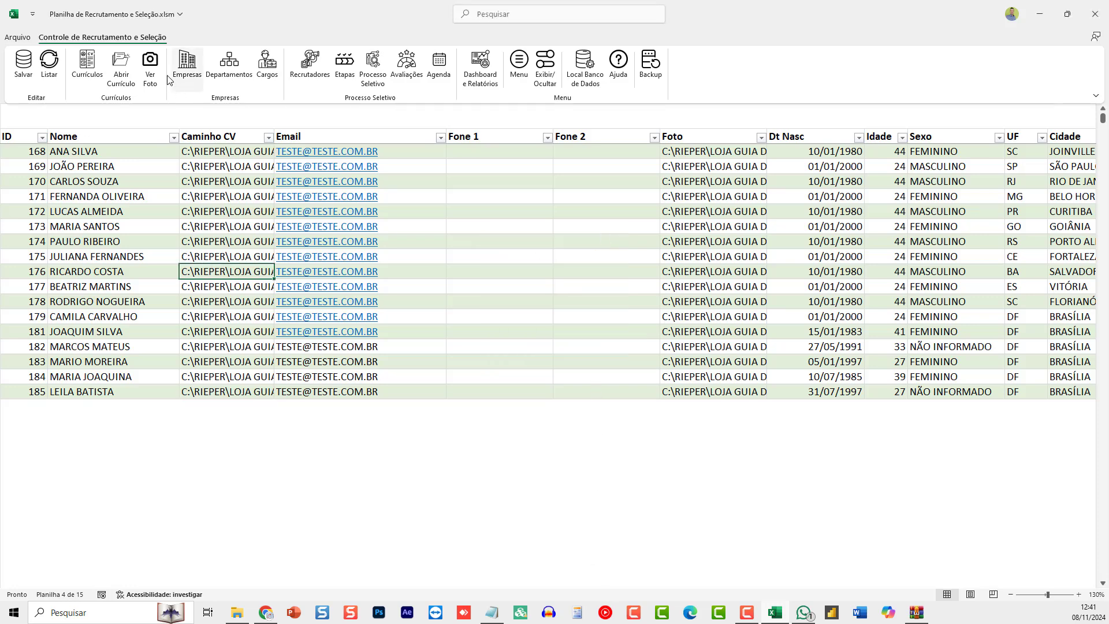
pyautogui.click(150, 66)
pyautogui.click(603, 239)
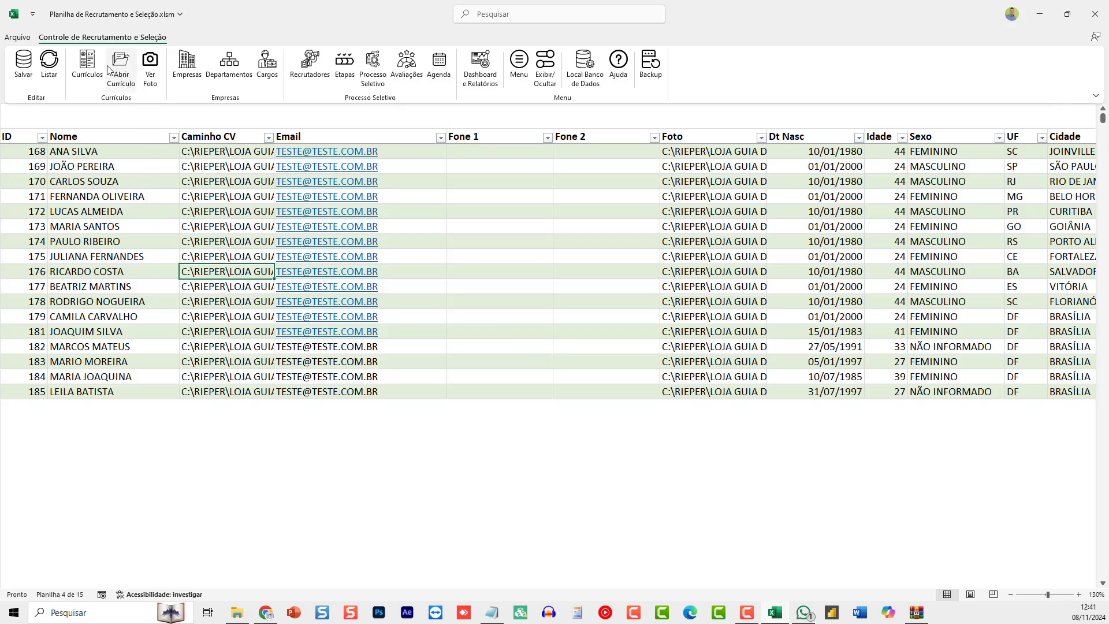
# On the Empresas sheet, add EMPRESA X below the three companies and save it as ID 5.
pyautogui.click(186, 64)
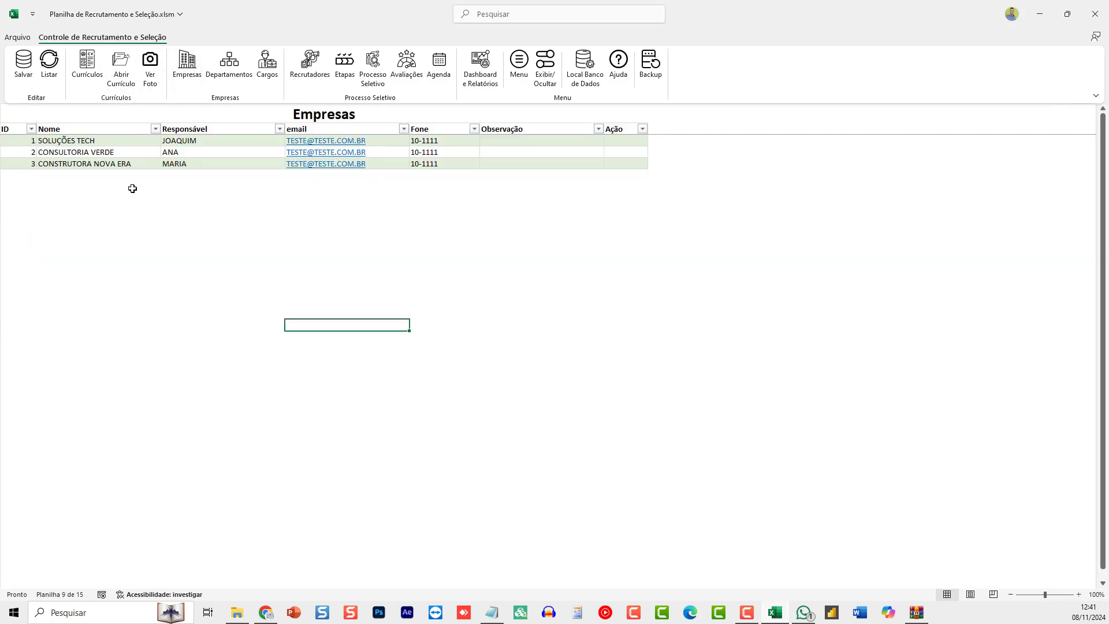
pyautogui.scroll(3, 277, 248)
pyautogui.scroll(1, 312, 265)
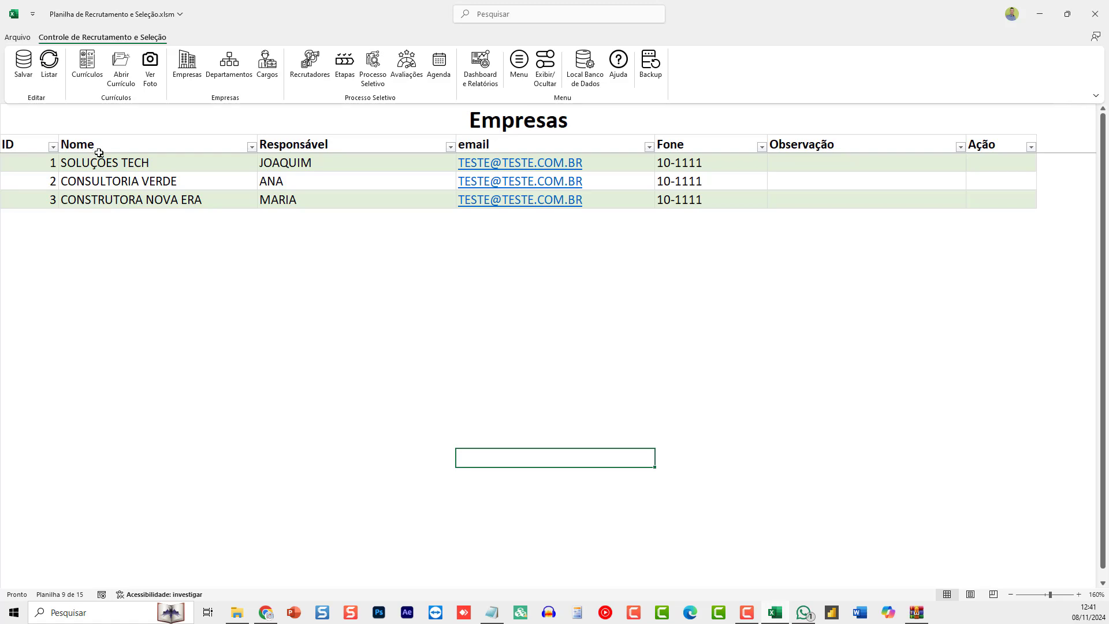
pyautogui.moveTo(99, 157); pyautogui.dragTo(799, 273)
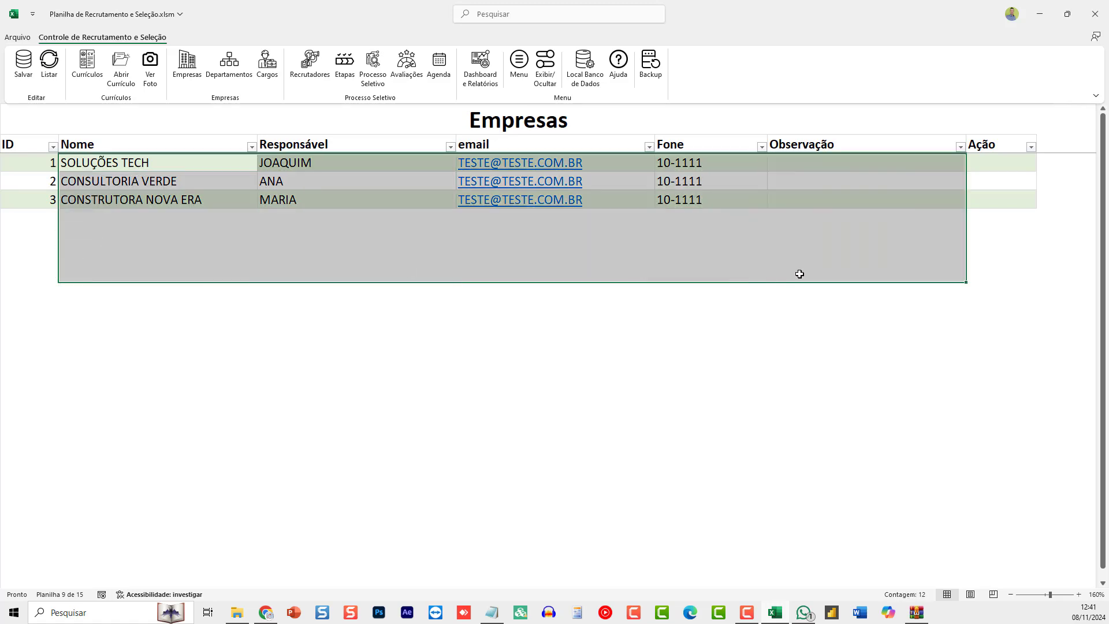
pyautogui.click(644, 258)
pyautogui.click(122, 216)
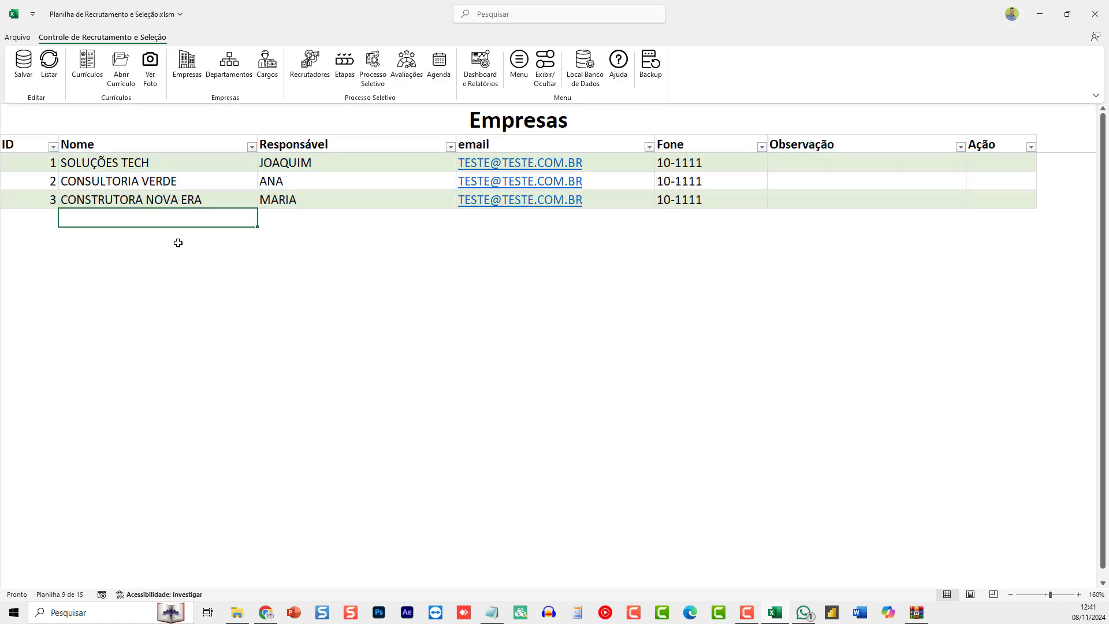
pyautogui.write('teste')
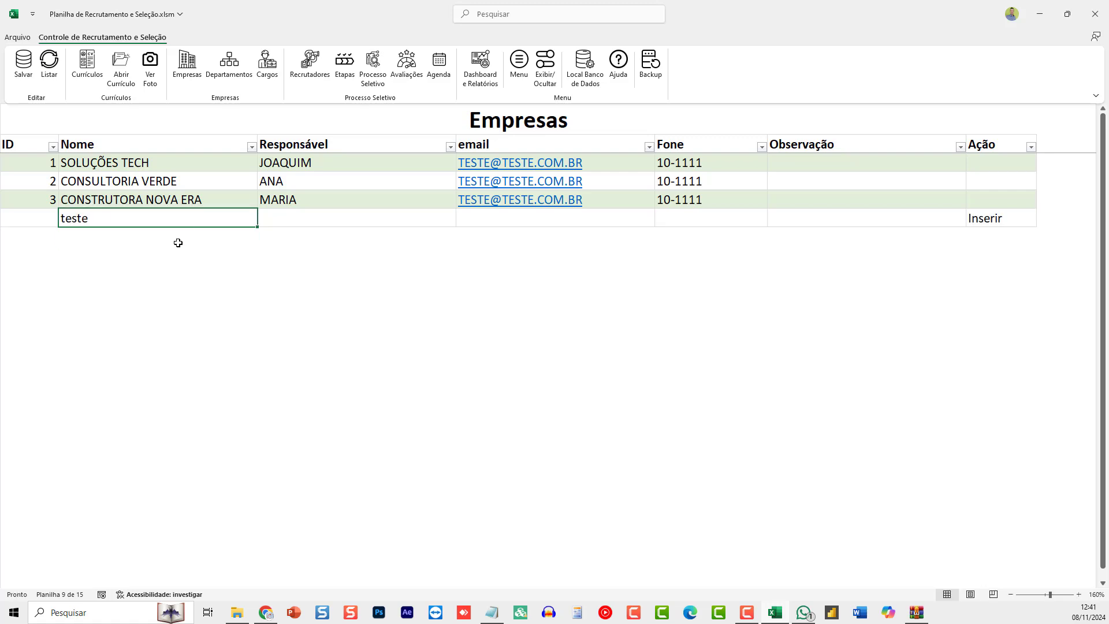
pyautogui.write('empresa x')
pyautogui.press('Tab')
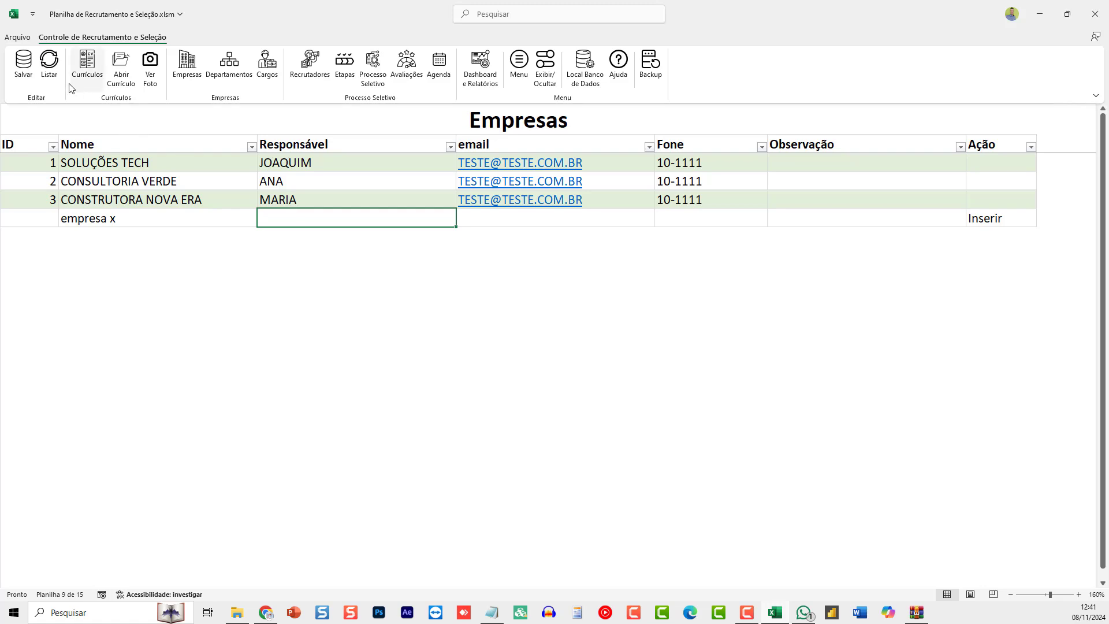
pyautogui.click(33, 62)
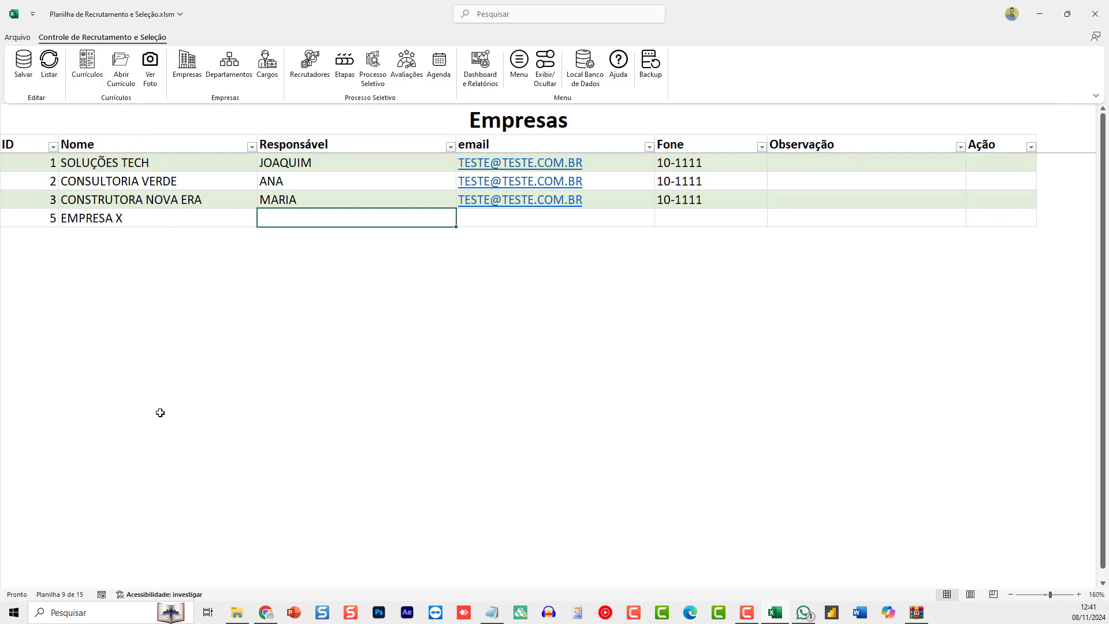
pyautogui.click(43, 217)
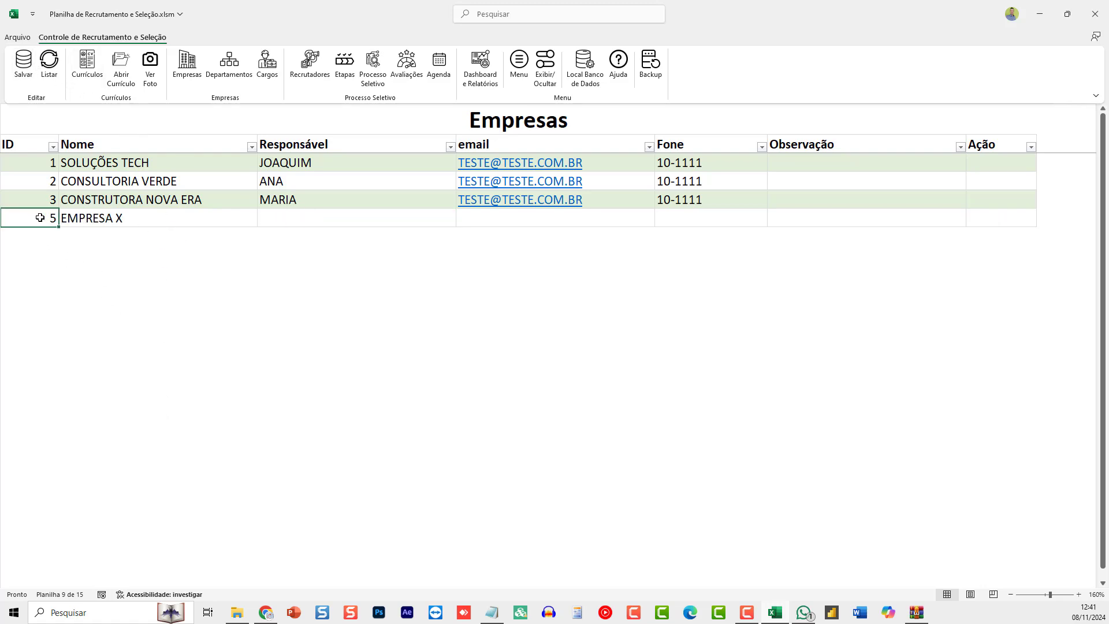
# Rename company 5 from EMPRESA X to EMPRESA Y.
pyautogui.click(1033, 222)
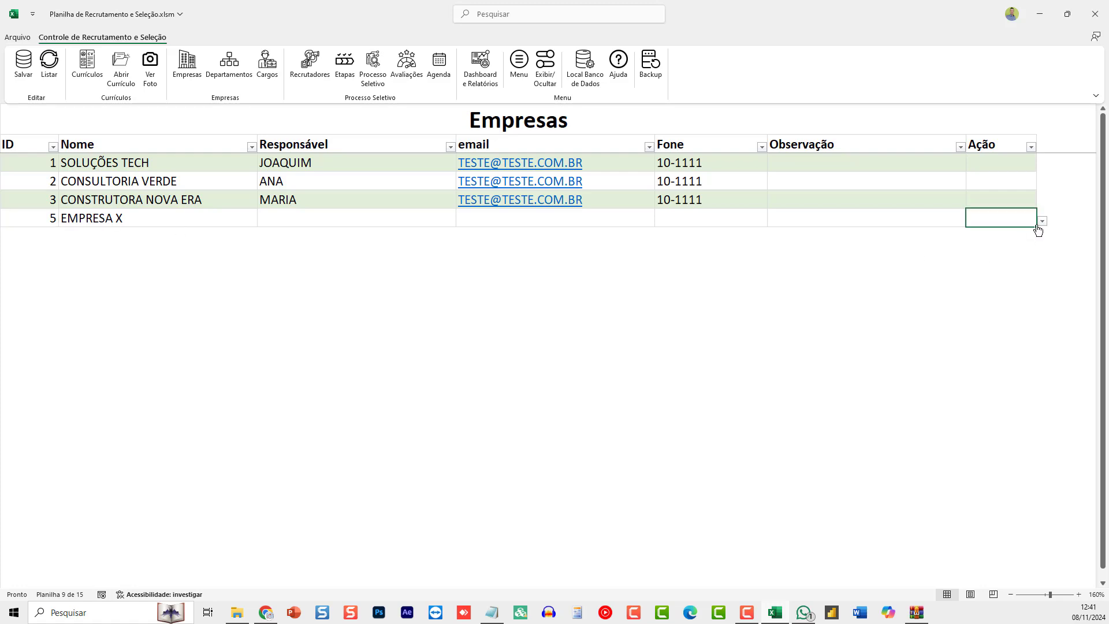
pyautogui.click(1041, 221)
pyautogui.click(984, 253)
pyautogui.click(170, 220)
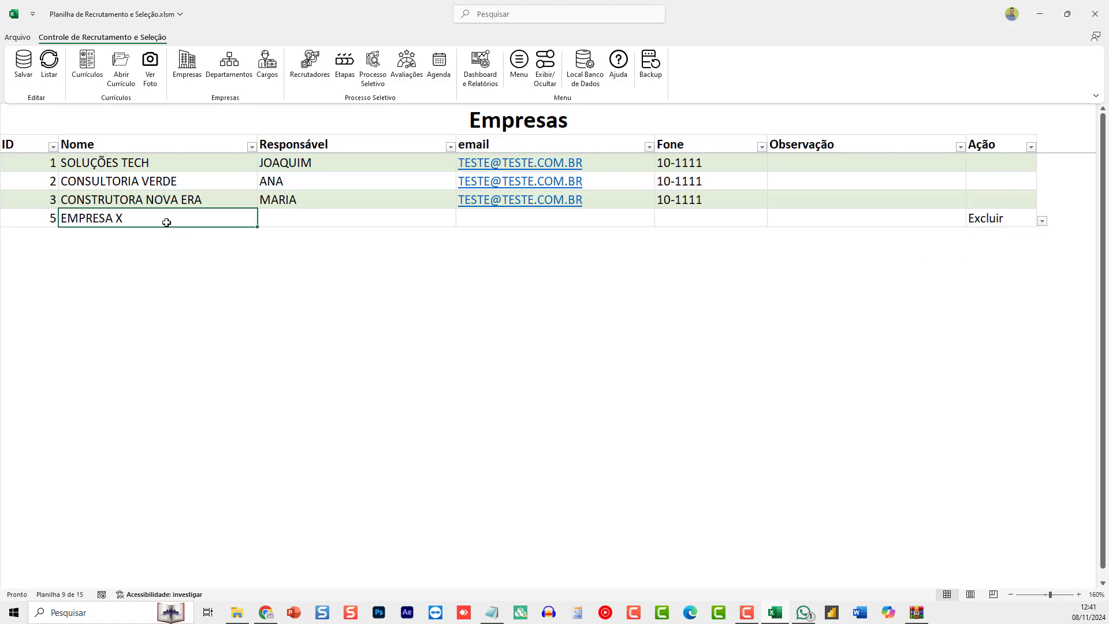
pyautogui.doubleClick(182, 217)
pyautogui.press('BackSpace')
pyautogui.write('y')
pyautogui.press('Return')
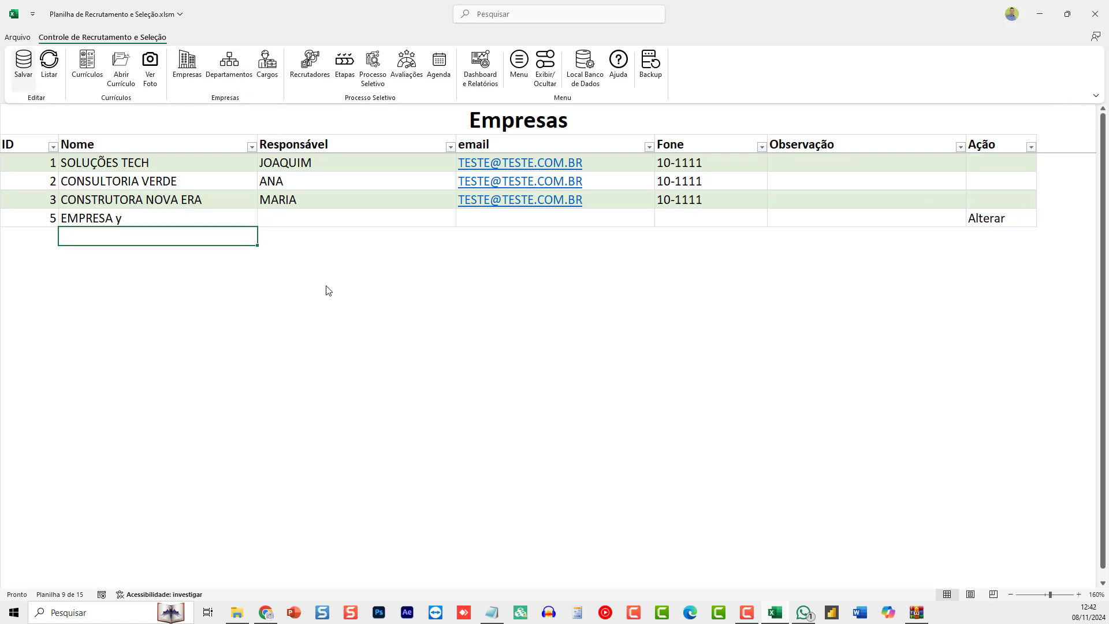
pyautogui.click(139, 216)
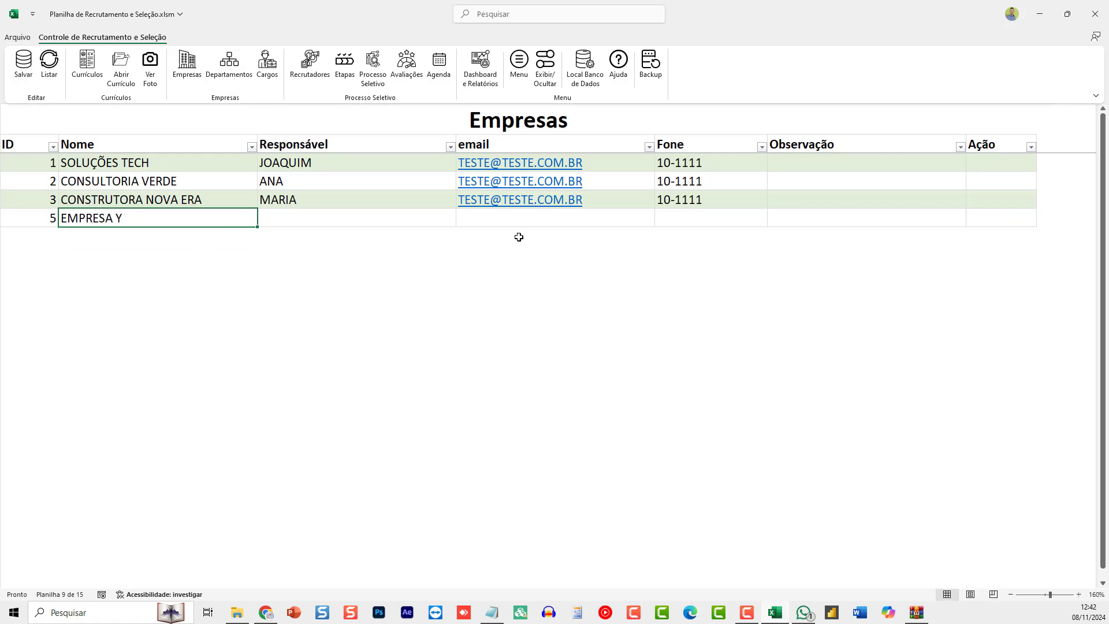
# Mark EMPRESA Y as Excluir and save to delete it, then show Departamentos.
pyautogui.click(1030, 220)
pyautogui.click(1042, 221)
pyautogui.click(996, 253)
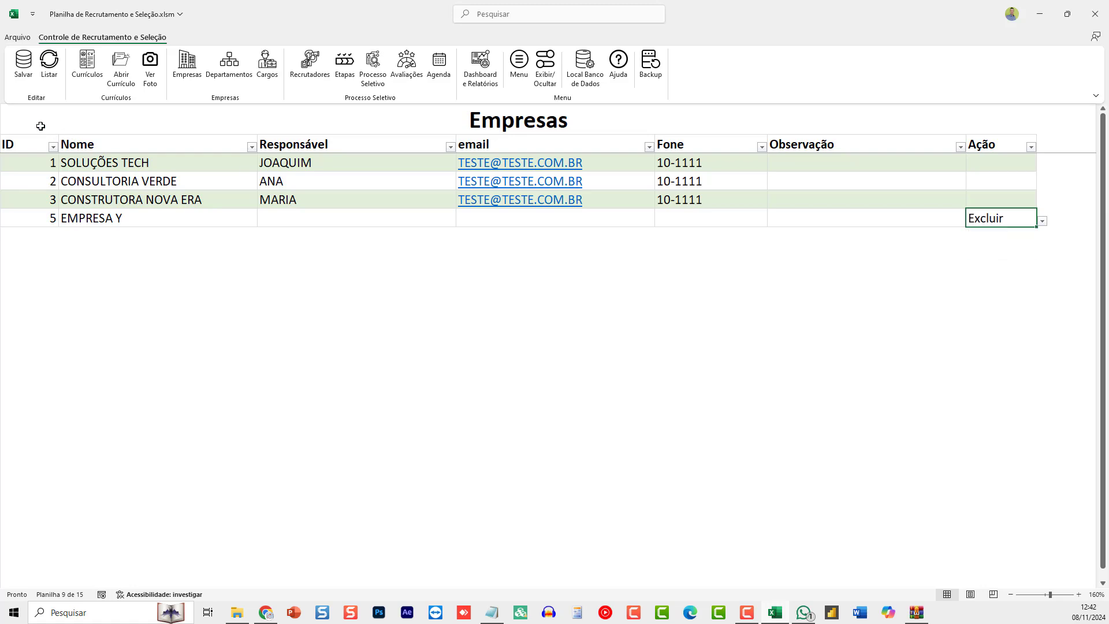
pyautogui.click(24, 67)
pyautogui.click(234, 255)
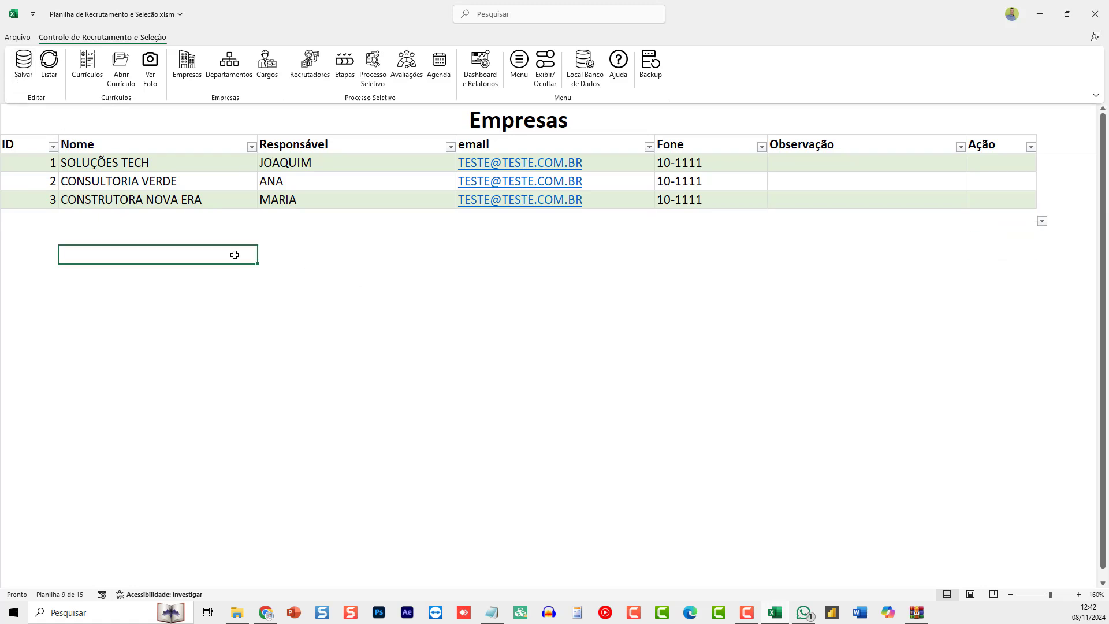
pyautogui.click(229, 64)
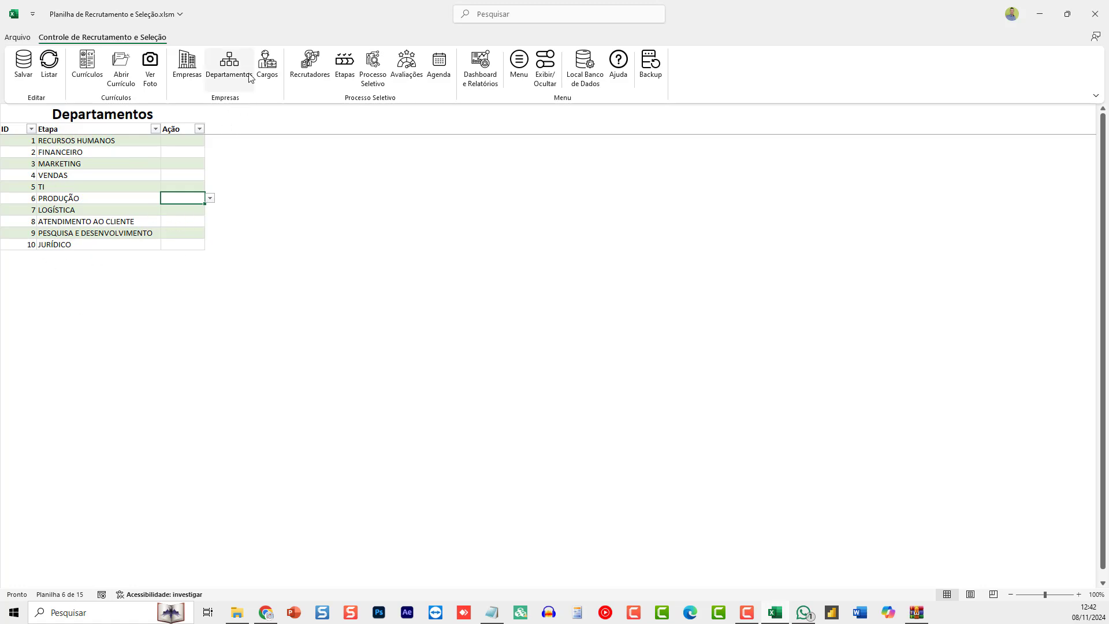
# Add ANALISTA as a new job title below the 20 entries in Cargos.
pyautogui.click(267, 63)
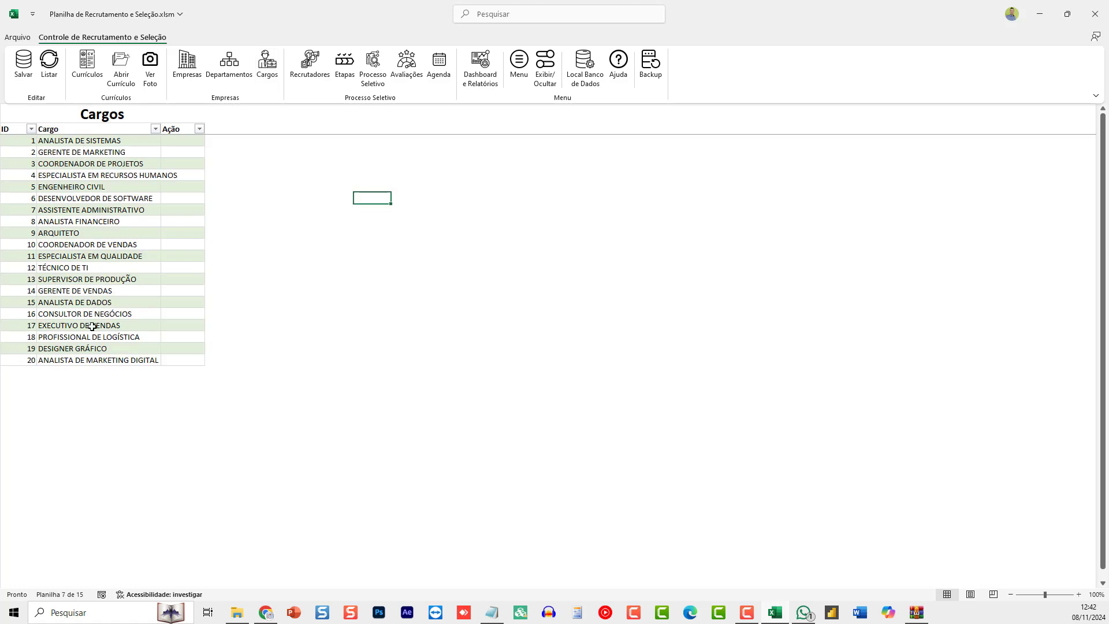
pyautogui.moveTo(79, 359); pyautogui.dragTo(86, 141)
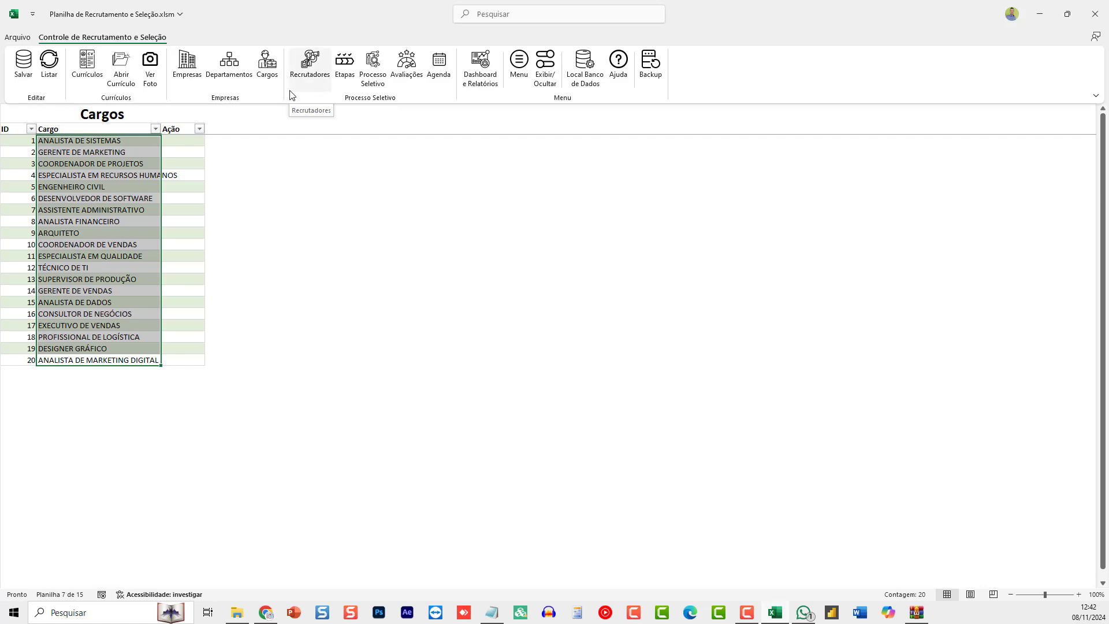
pyautogui.click(68, 376)
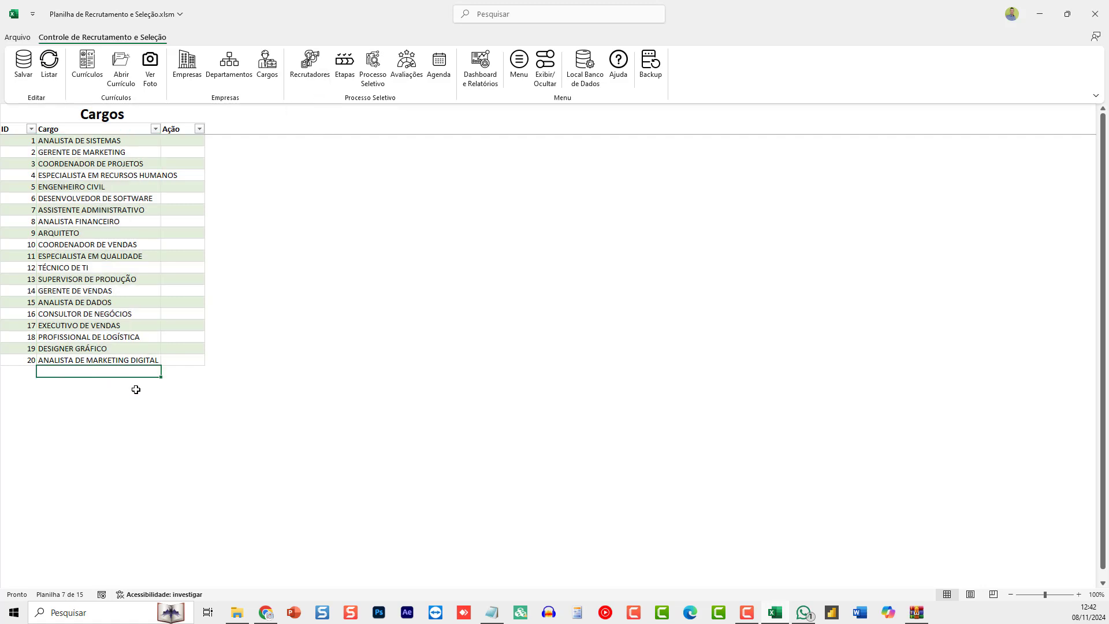
pyautogui.write('analista')
pyautogui.press('Return')
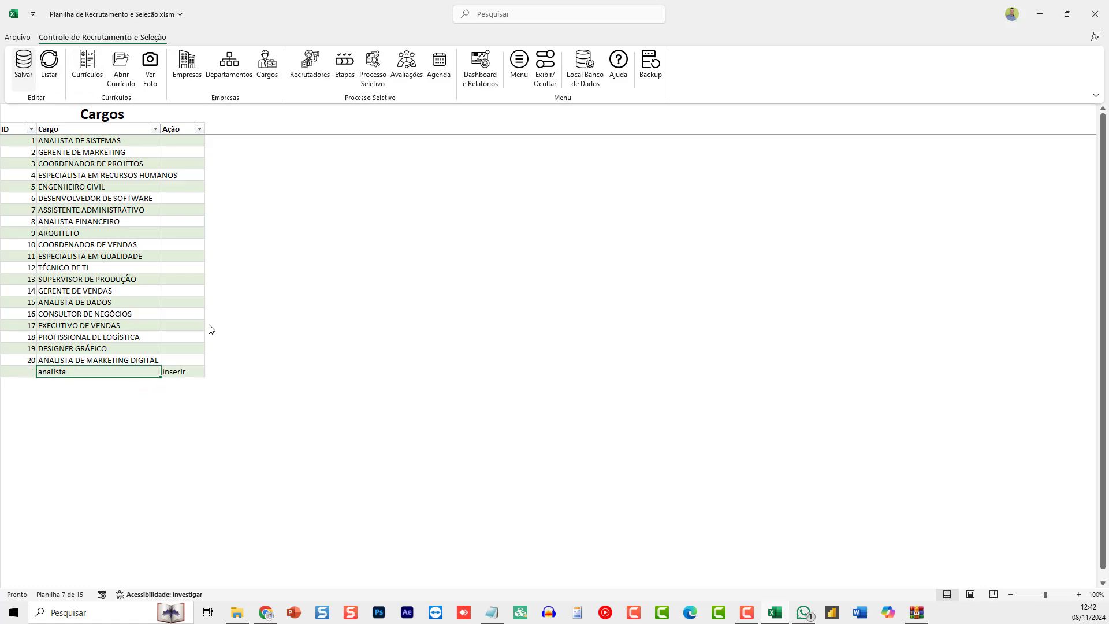
# Mark ANALISTA as Excluir and save to remove it, then show the Recrutadores list.
pyautogui.click(178, 372)
pyautogui.click(209, 372)
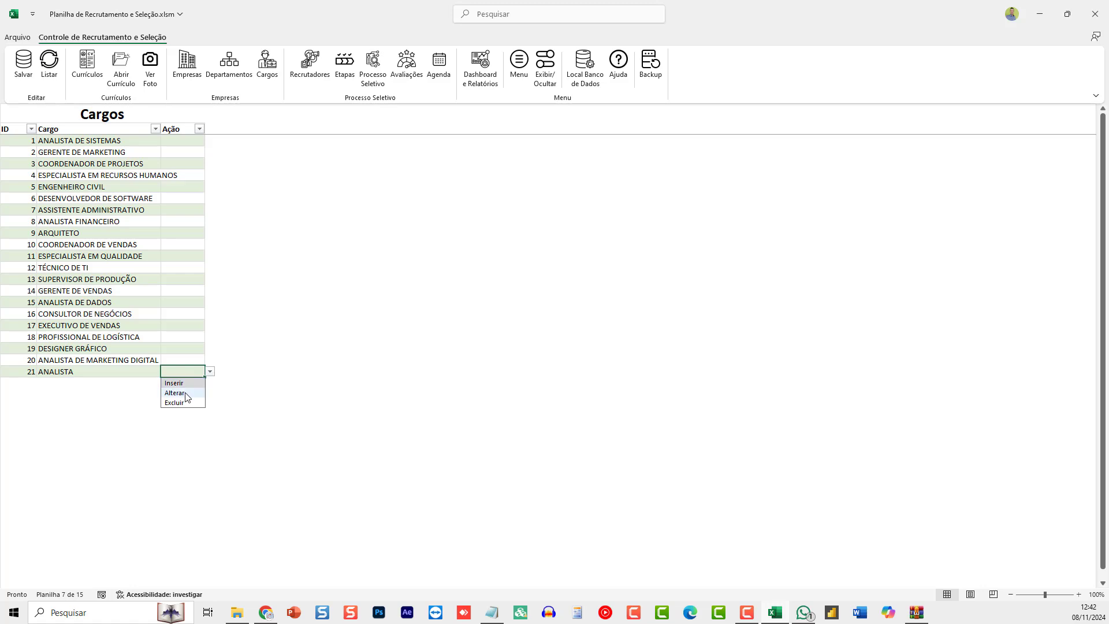
pyautogui.click(181, 402)
pyautogui.click(30, 81)
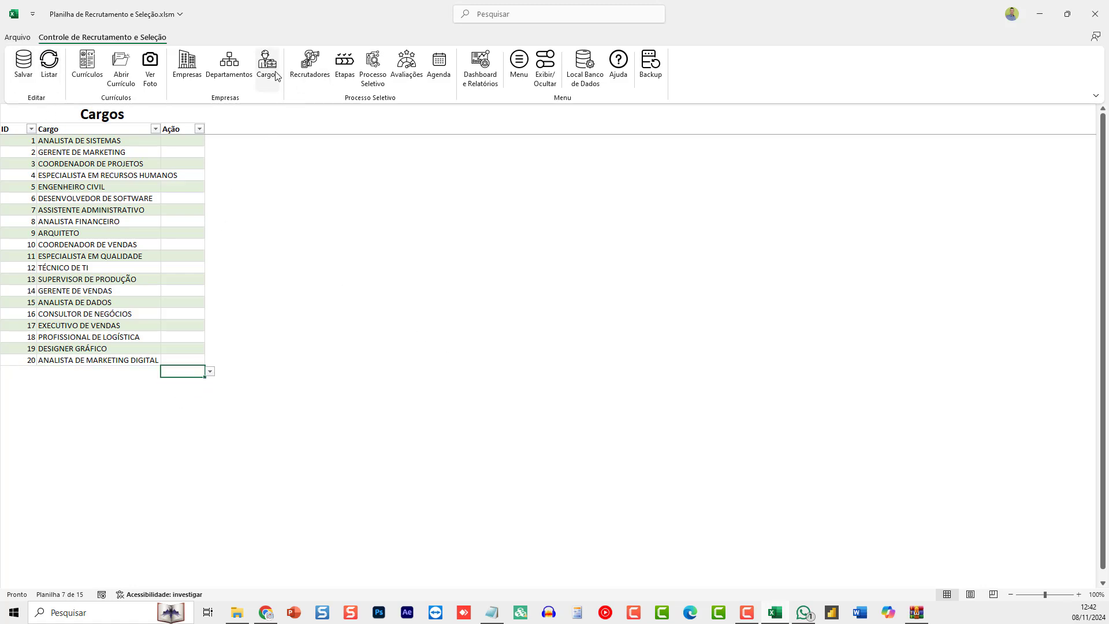
pyautogui.click(306, 68)
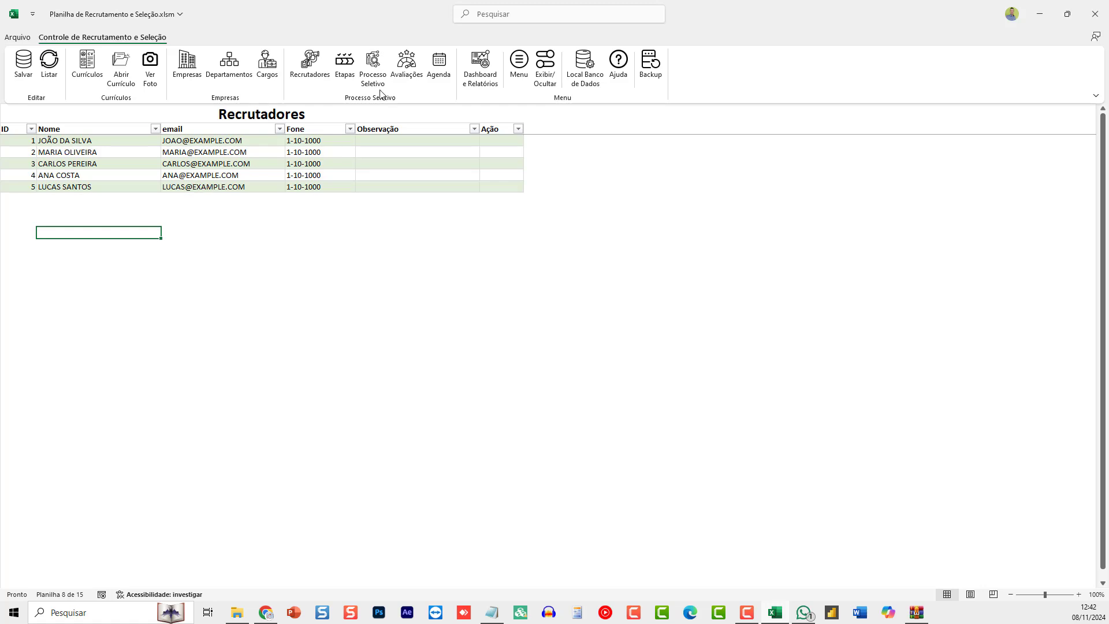
pyautogui.click(344, 63)
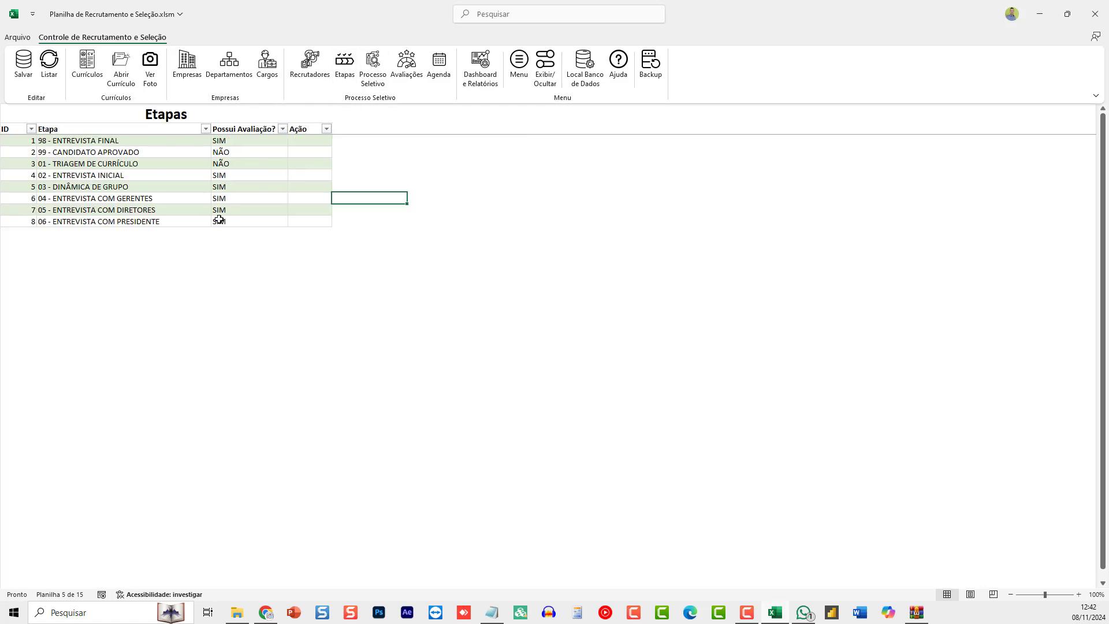
pyautogui.click(69, 229)
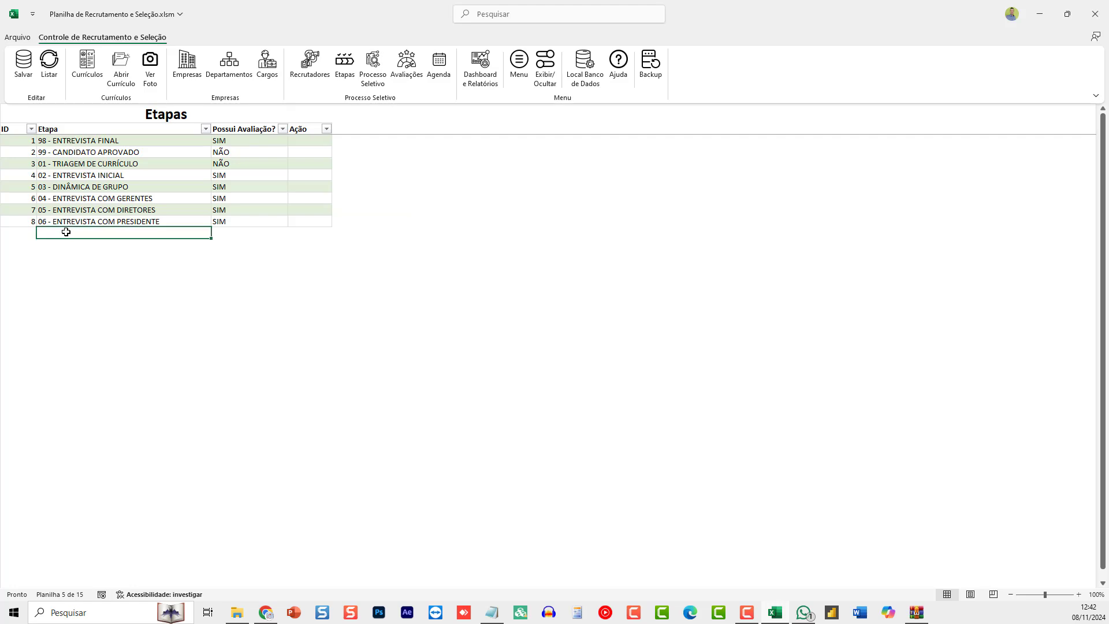
pyautogui.scroll(3, 180, 271)
pyautogui.scroll(1, 184, 271)
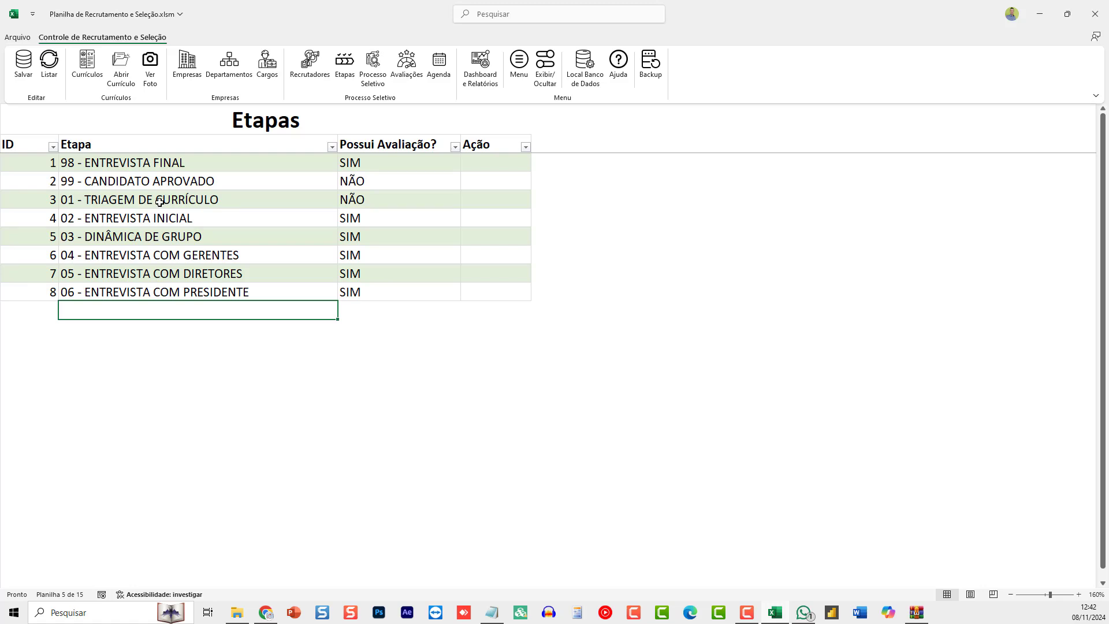
pyautogui.click(112, 164)
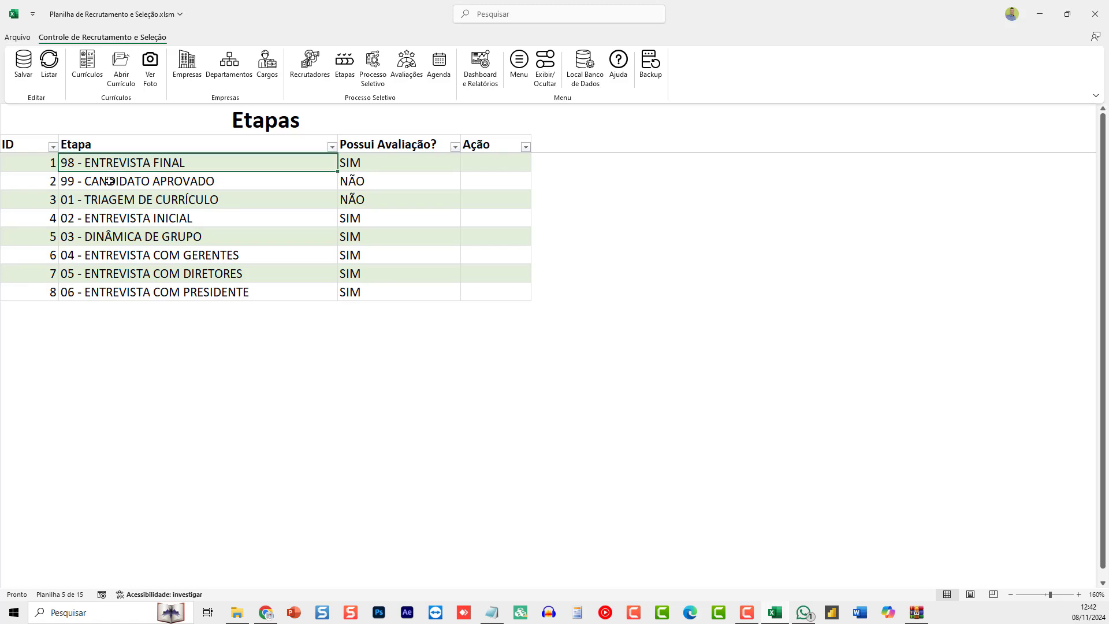
pyautogui.click(165, 182)
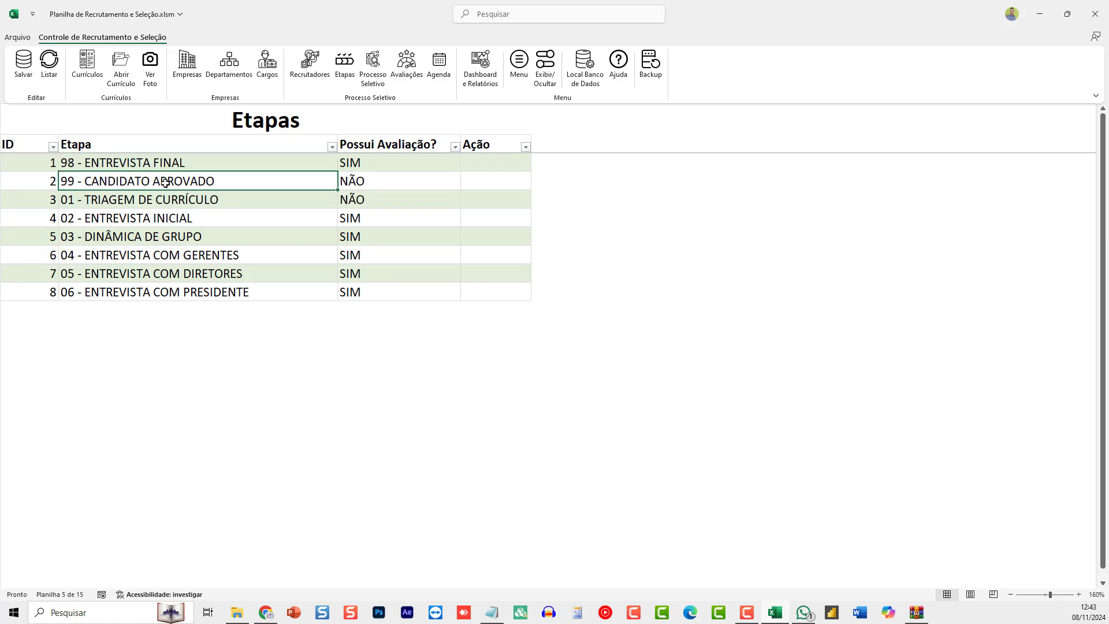
pyautogui.click(118, 203)
pyautogui.click(98, 220)
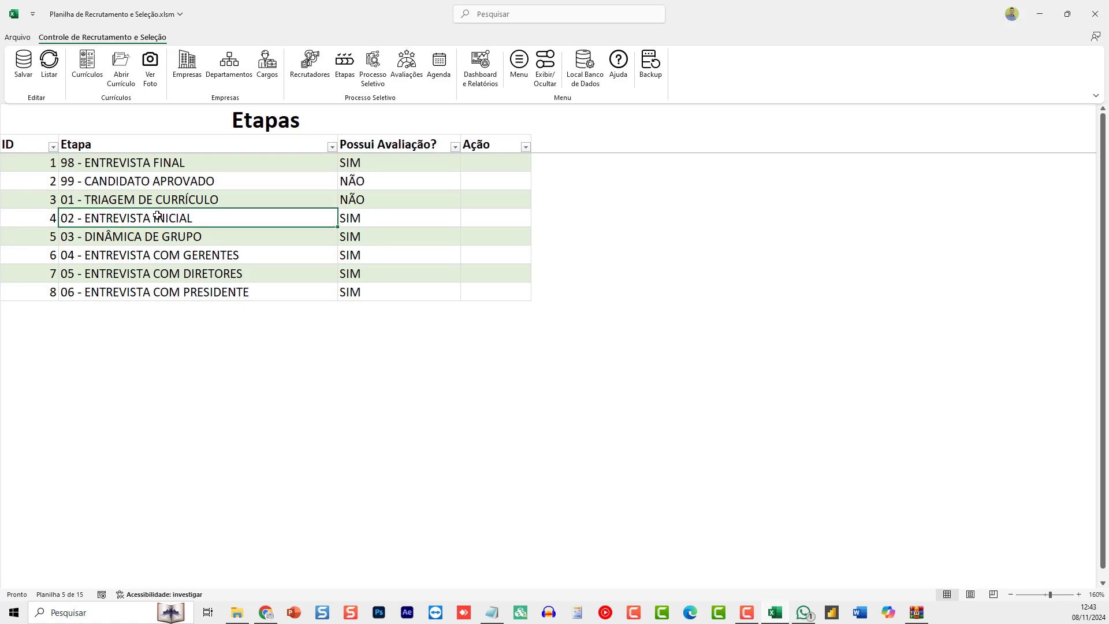
pyautogui.click(119, 239)
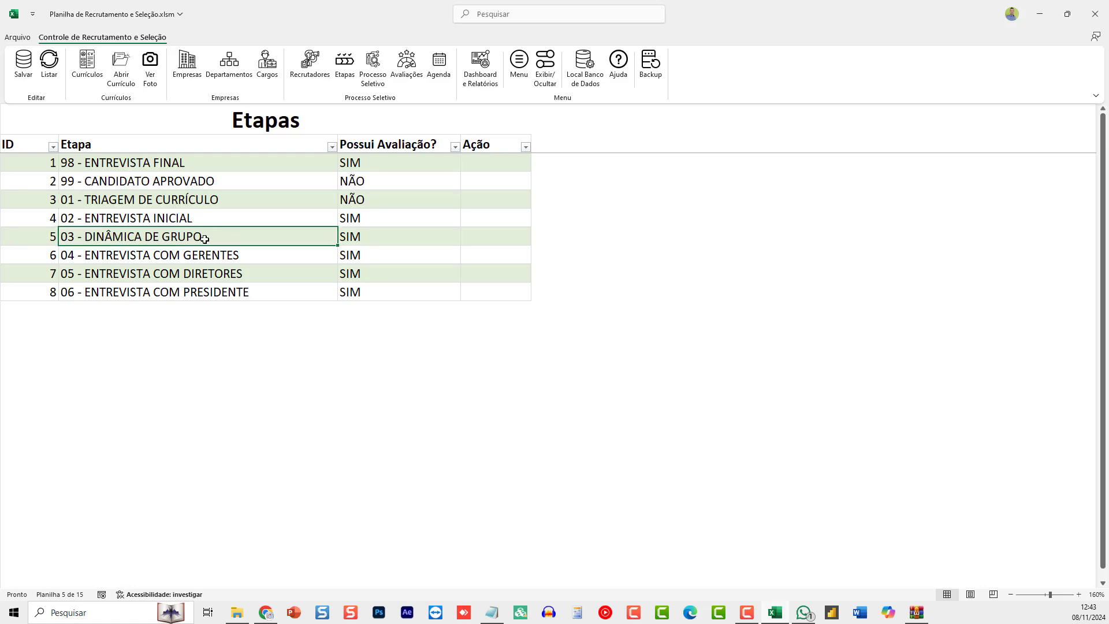
pyautogui.click(123, 257)
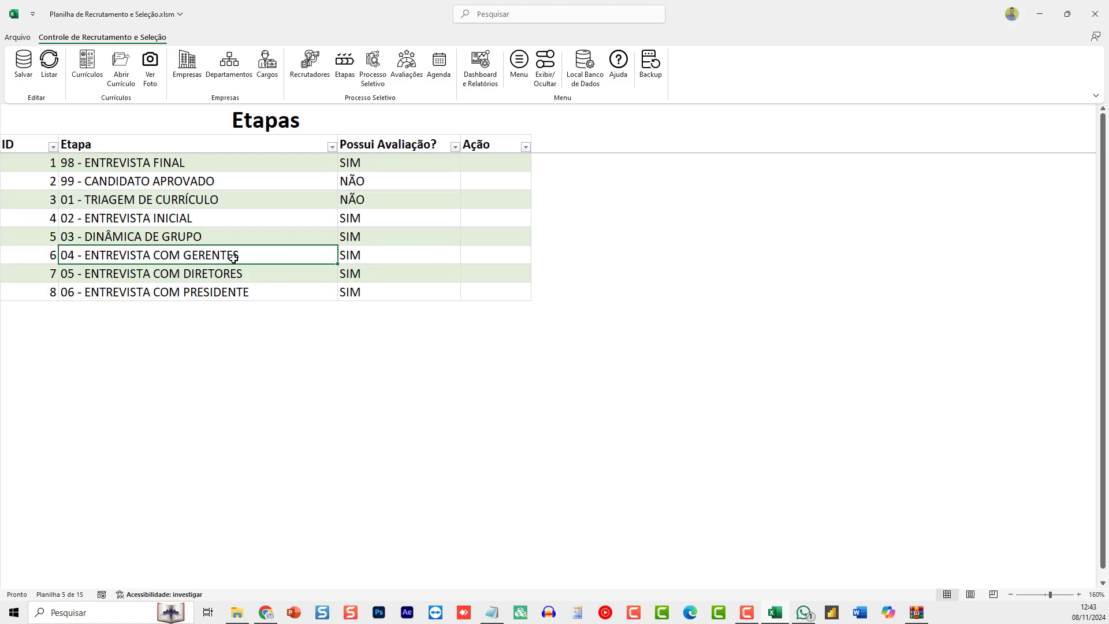
pyautogui.click(127, 276)
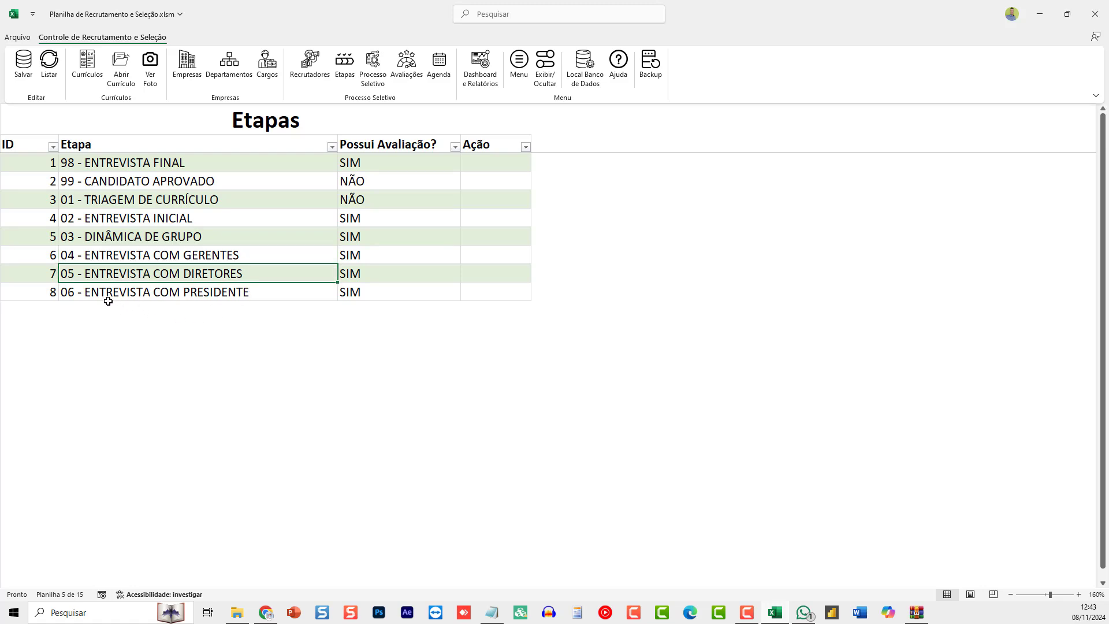
pyautogui.click(188, 290)
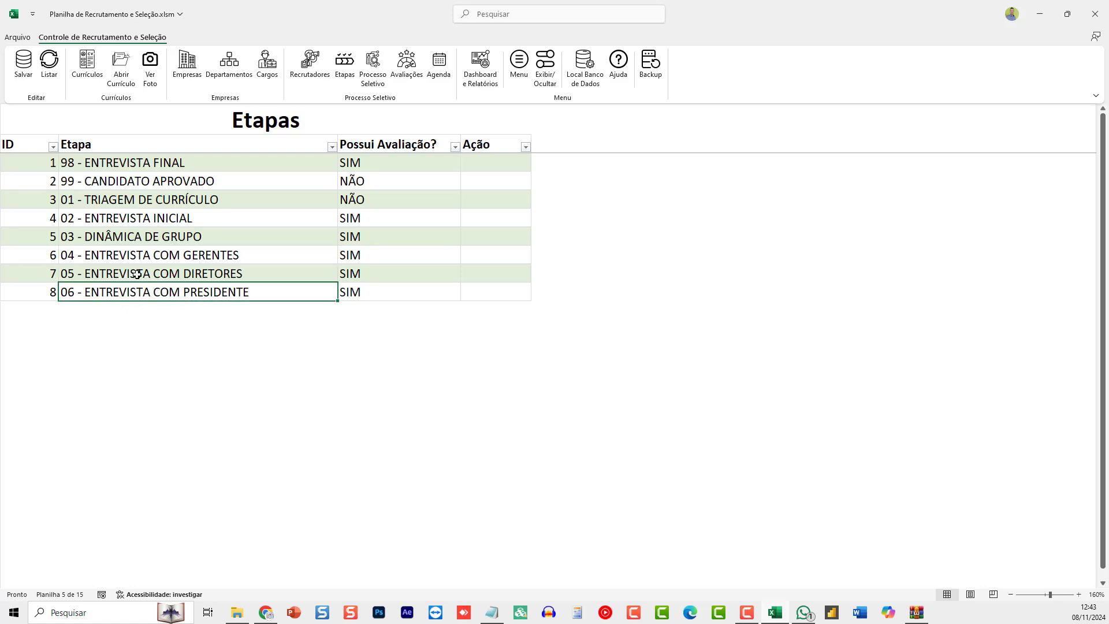
pyautogui.click(152, 184)
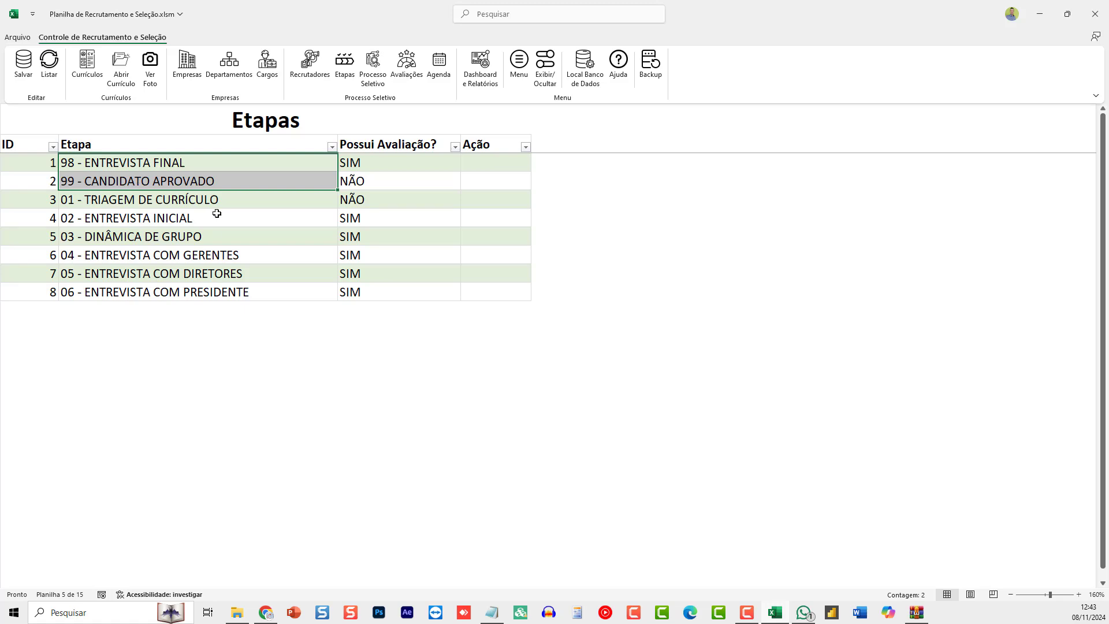
# Review stages 01–06, 98 ENTREVISTA FINAL and 99 CANDIDATO APROVADO, then open Processos Seletivos.
pyautogui.click(508, 161)
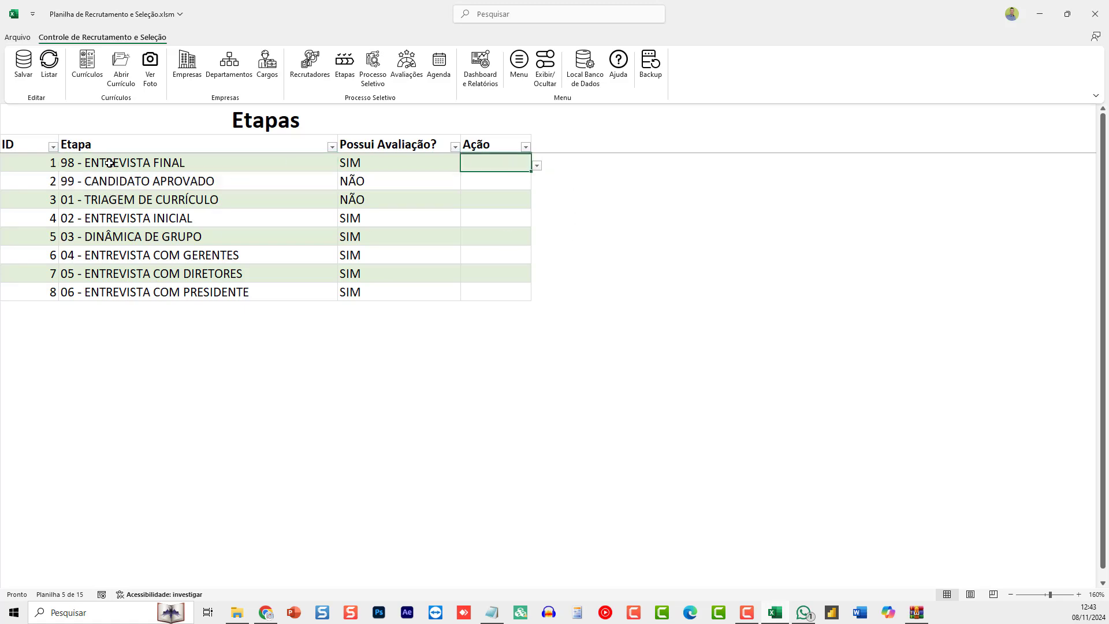
pyautogui.moveTo(92, 201); pyautogui.dragTo(76, 296)
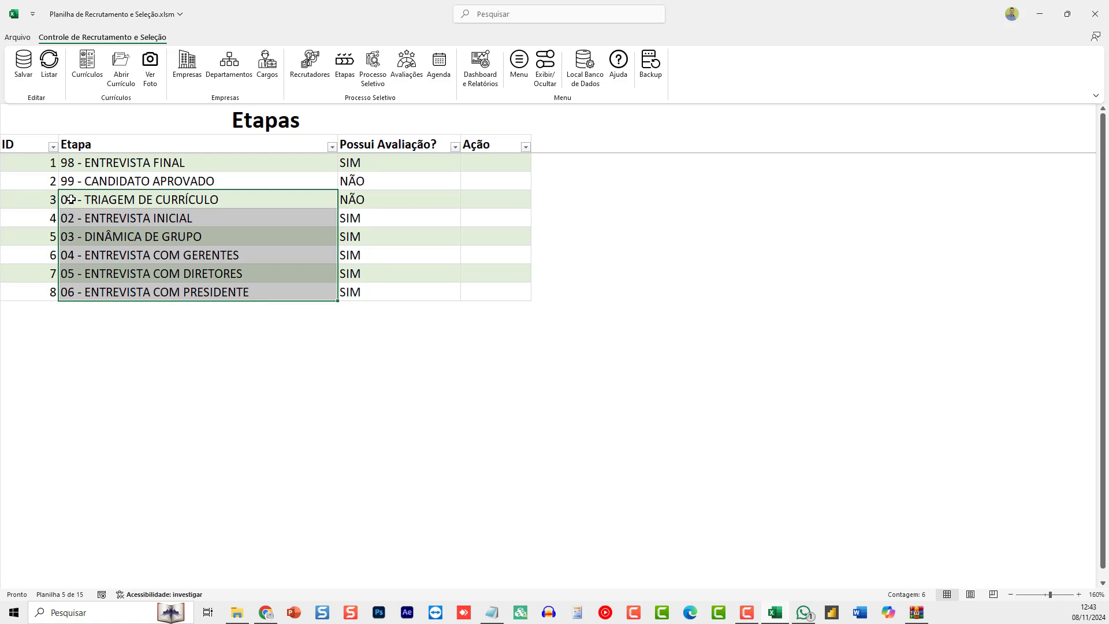
pyautogui.click(72, 199)
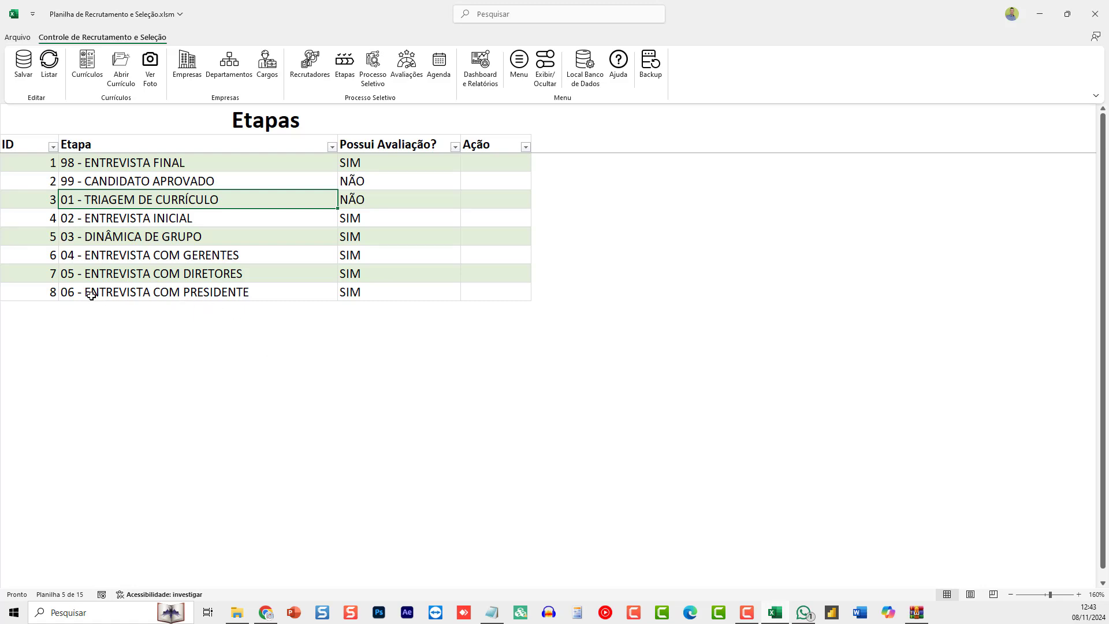
pyautogui.click(72, 305)
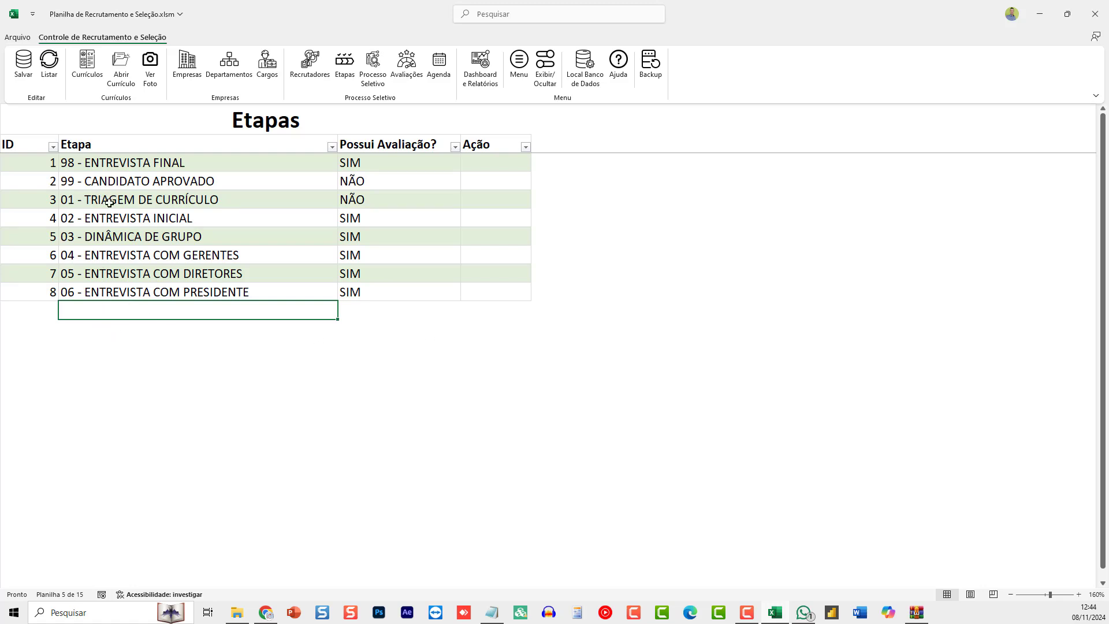
pyautogui.click(71, 181)
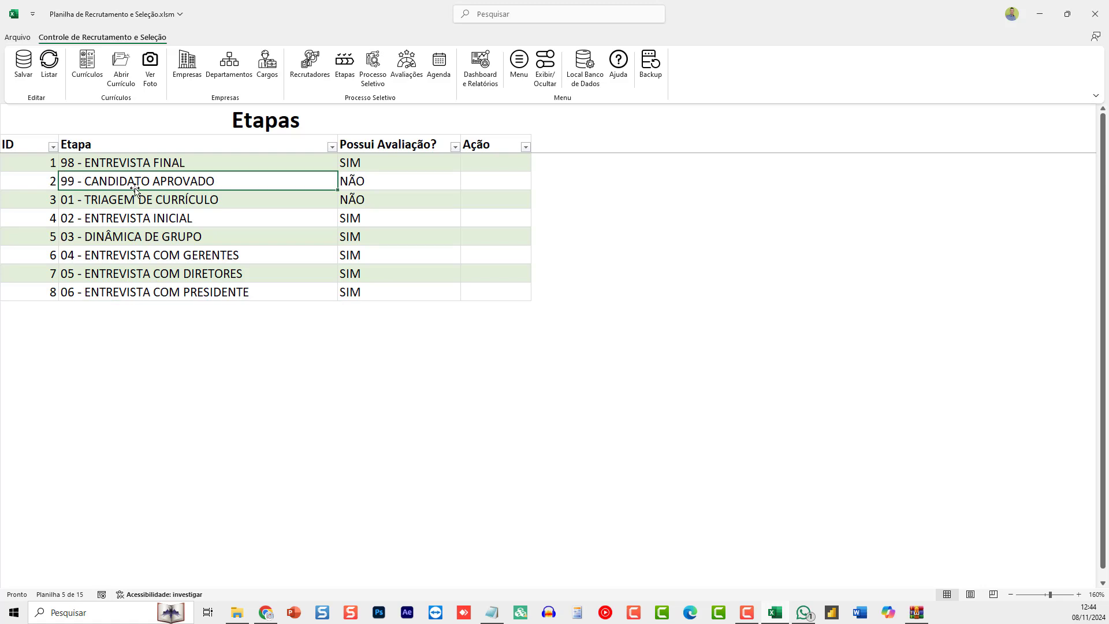
pyautogui.click(90, 164)
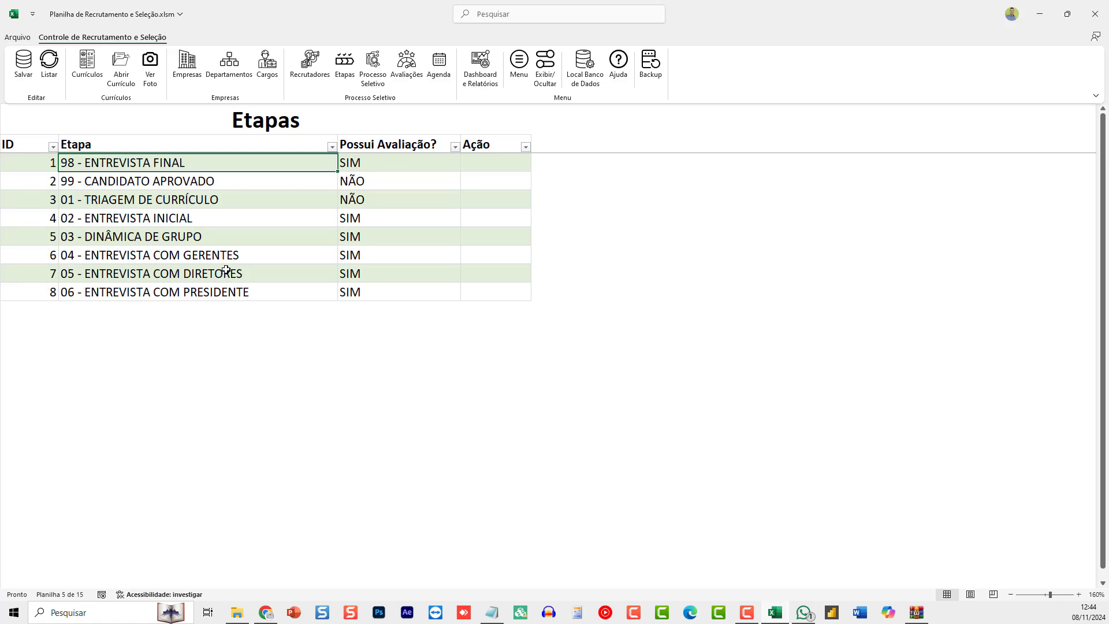
pyautogui.click(390, 176)
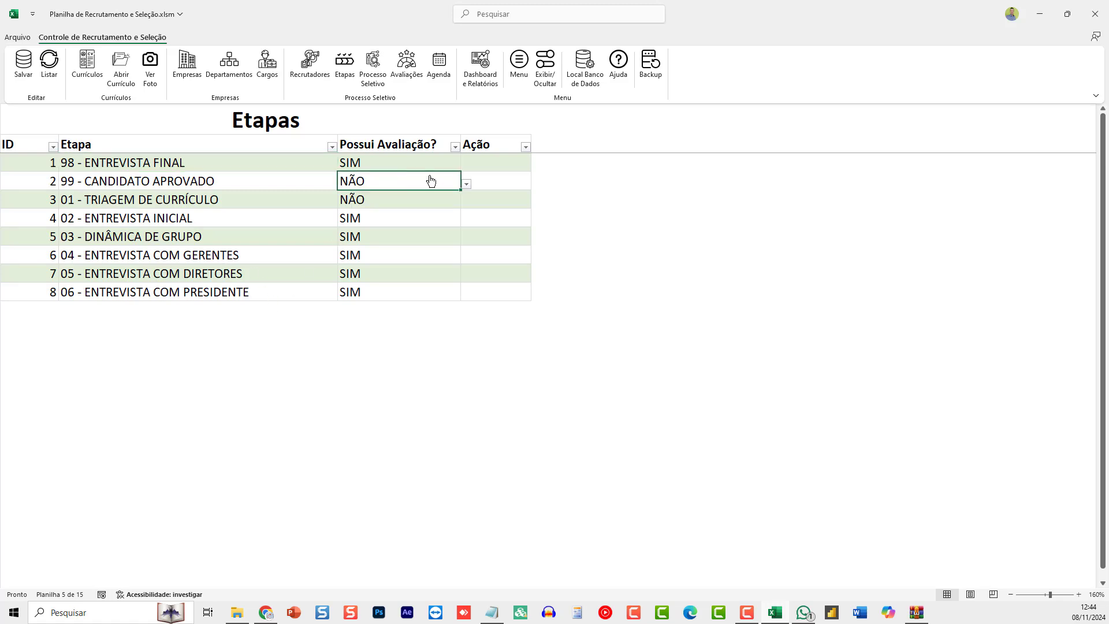
pyautogui.scroll(-2, 229, 272)
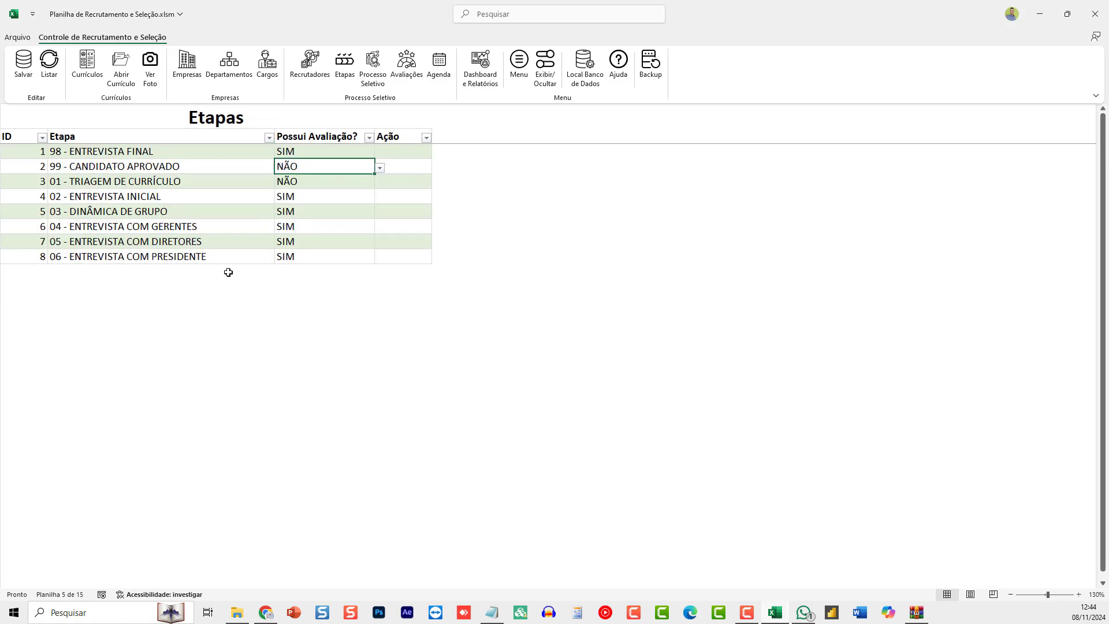
pyautogui.scroll(-2, 229, 272)
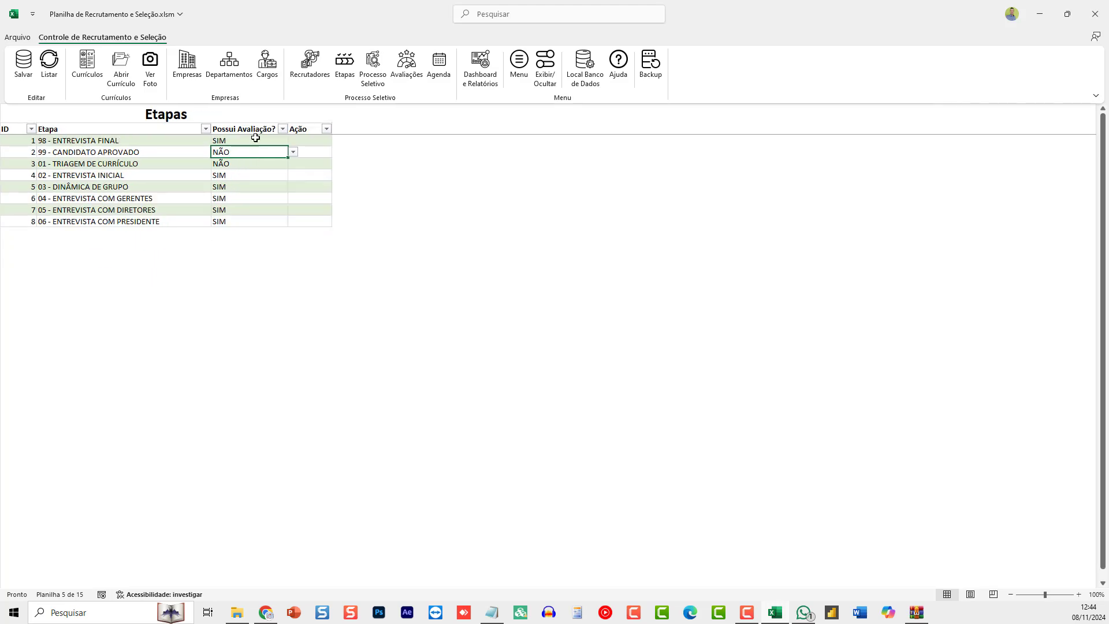
pyautogui.click(371, 75)
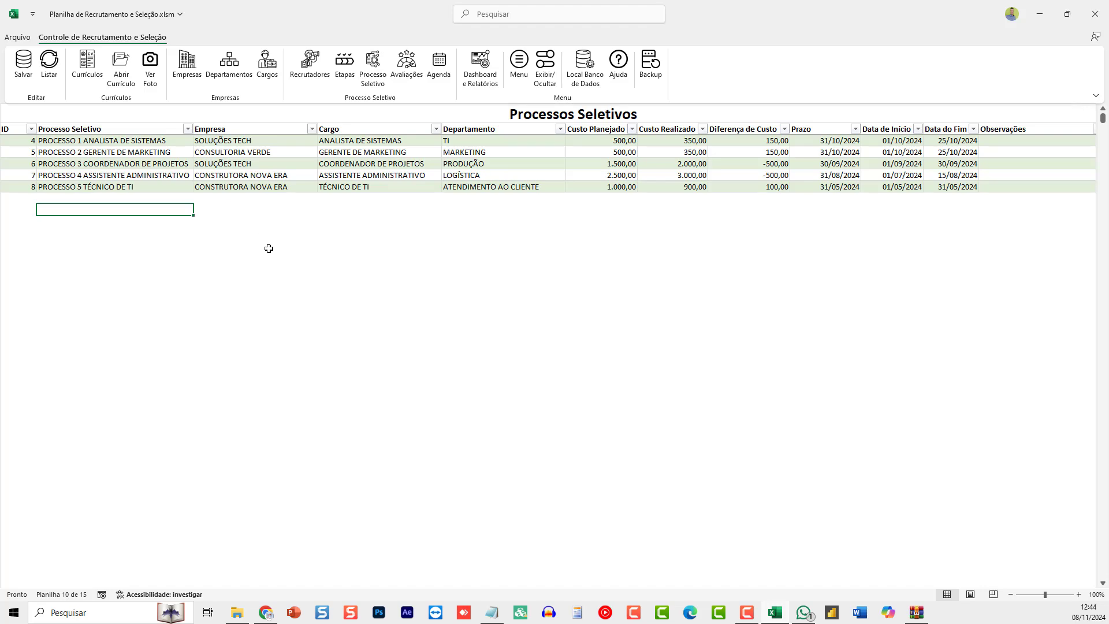
# Name the new process 'PROCESSO 6 ANALISTA DE SISTEMAS'.
pyautogui.keyDown('ctrl'); pyautogui.scroll(6, 269, 250); pyautogui.keyUp('ctrl')
pyautogui.keyDown('ctrl'); pyautogui.scroll(1, 267, 267); pyautogui.keyUp('ctrl')
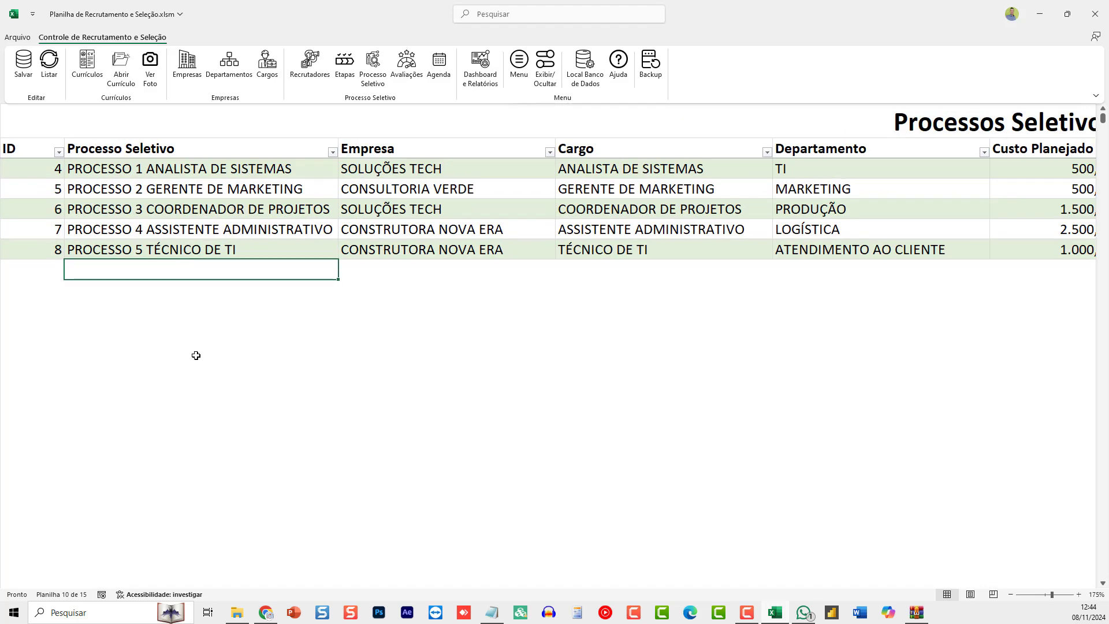
pyautogui.write('P')
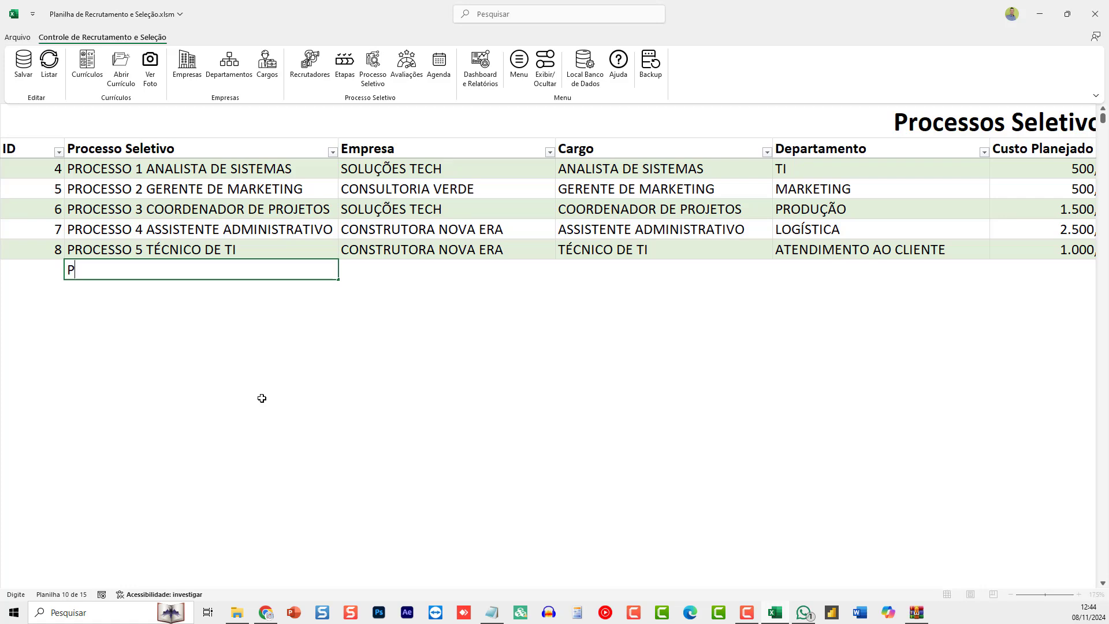
pyautogui.write('ROCESSO ')
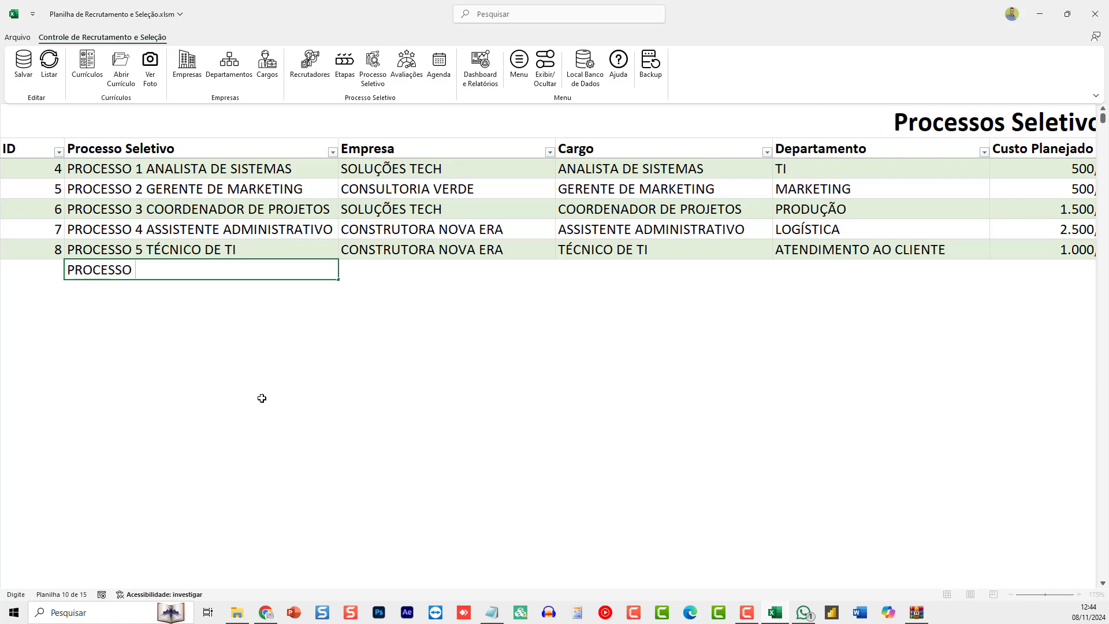
pyautogui.write('6')
pyautogui.press('Return')
pyautogui.press('Up')
pyautogui.press('Right')
pyautogui.press('Left')
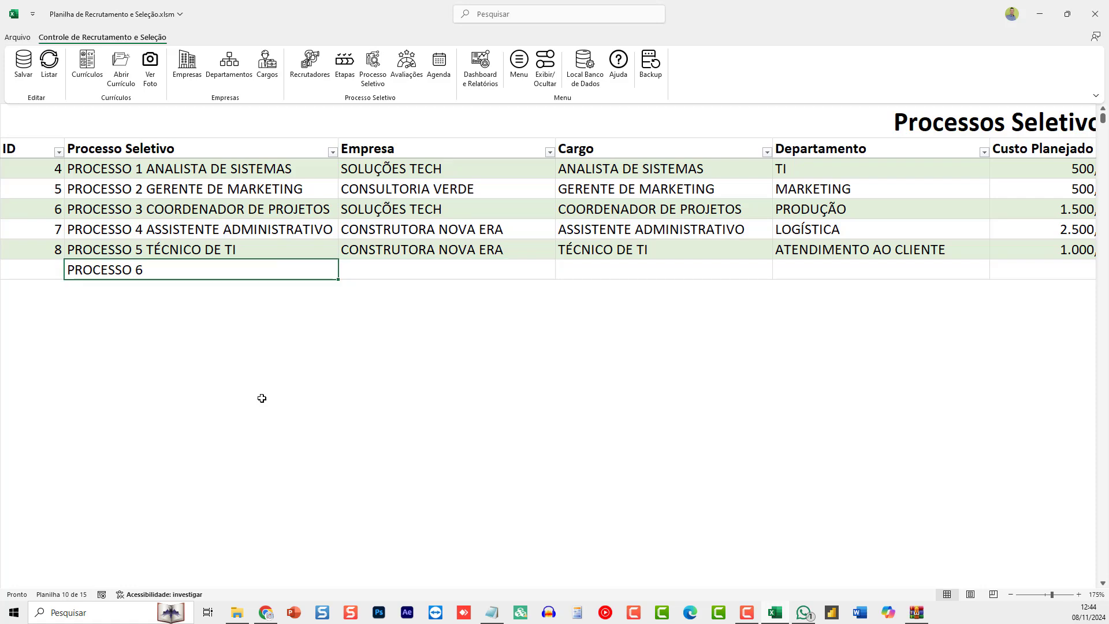
pyautogui.press('F2')
pyautogui.write('ANALISTA DE ')
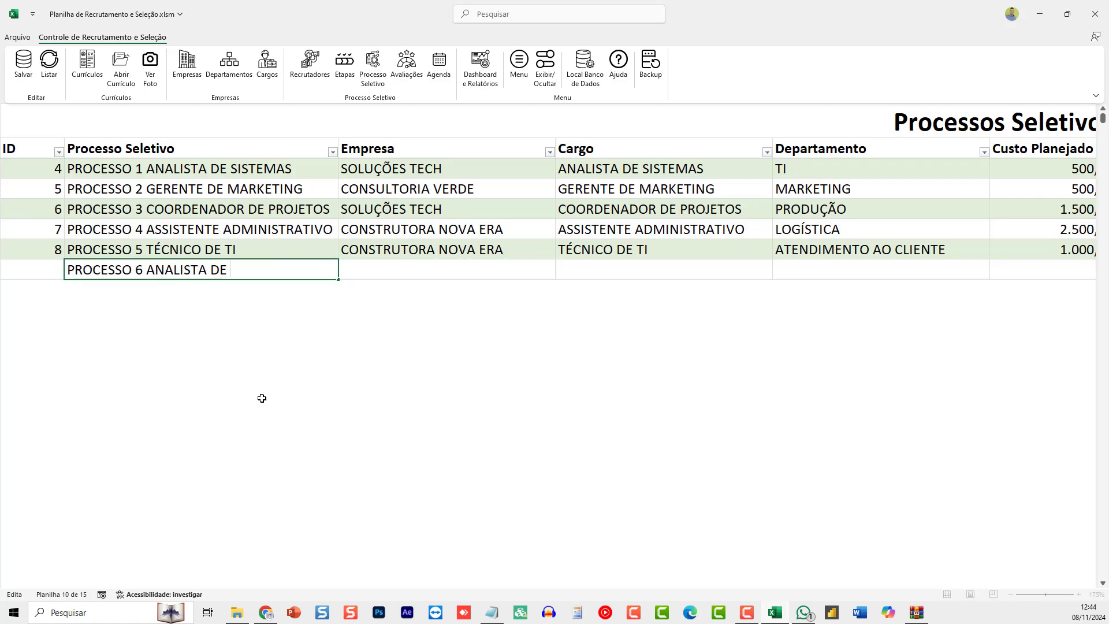
pyautogui.write('SISTEMAS')
pyautogui.press('Tab')
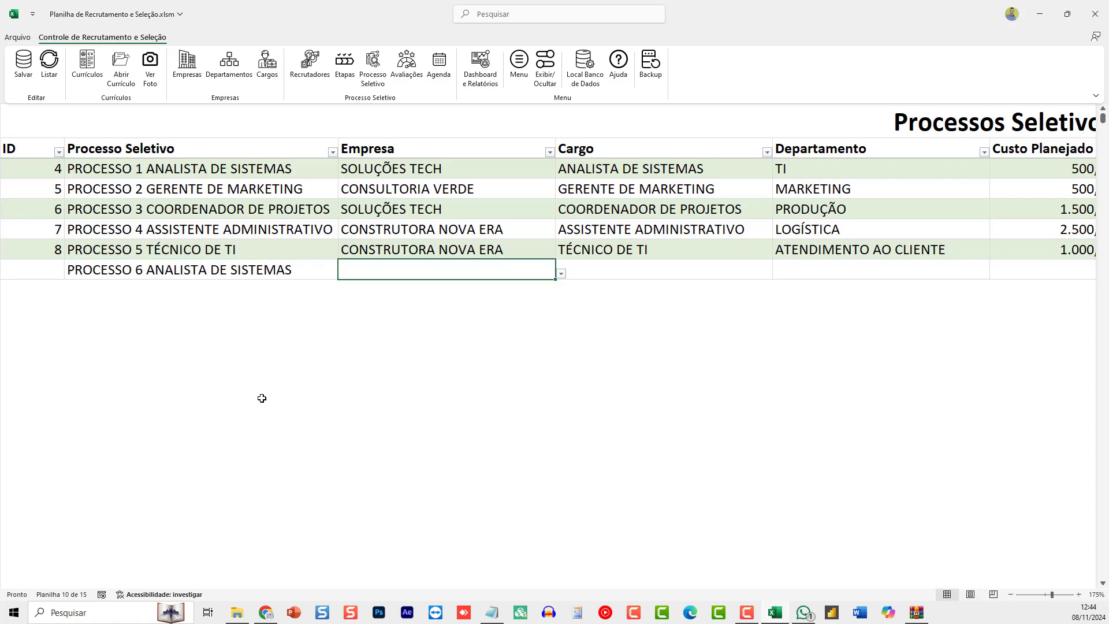
# Set company SOLUÇÕES TECH, job title ANALISTA DE SISTEMAS and department TI for the new row.
pyautogui.hotkey('alt', 'Down')
pyautogui.press('Down')
pyautogui.press('Up')
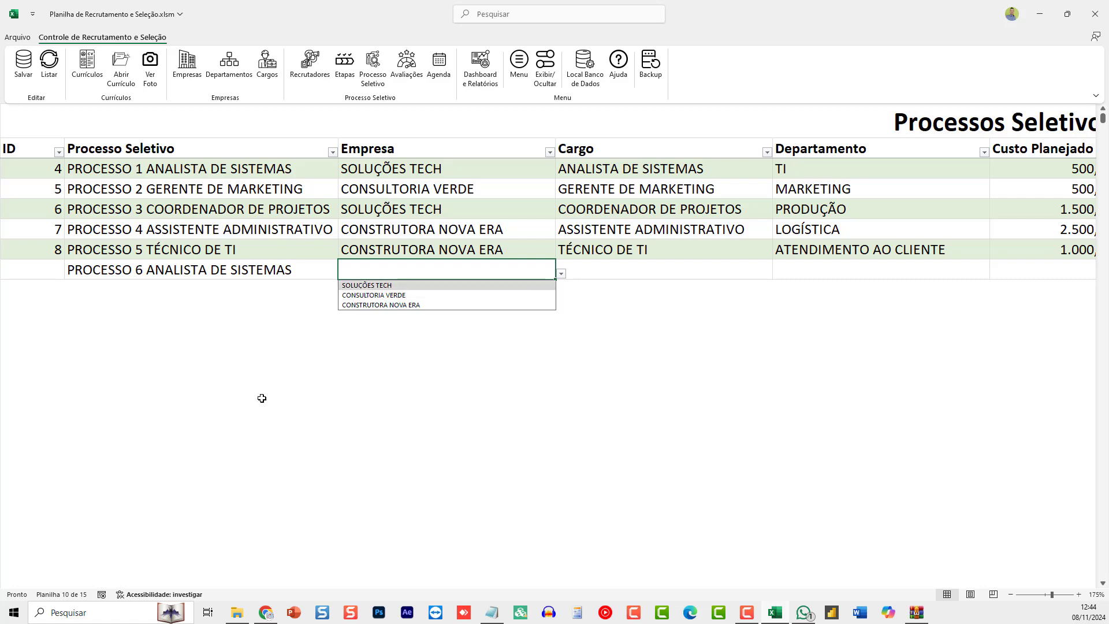
pyautogui.press('Return')
pyautogui.press('Tab')
pyautogui.hotkey('alt', 'Down')
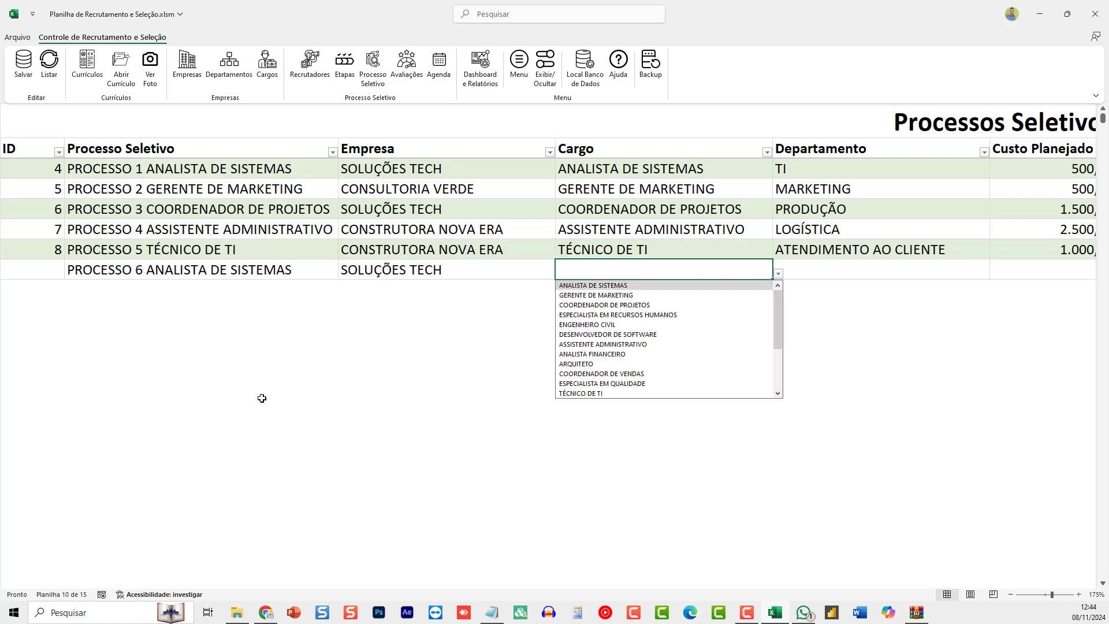
pyautogui.press('Return')
pyautogui.press('Tab')
pyautogui.press('Tab')
pyautogui.press('Tab')
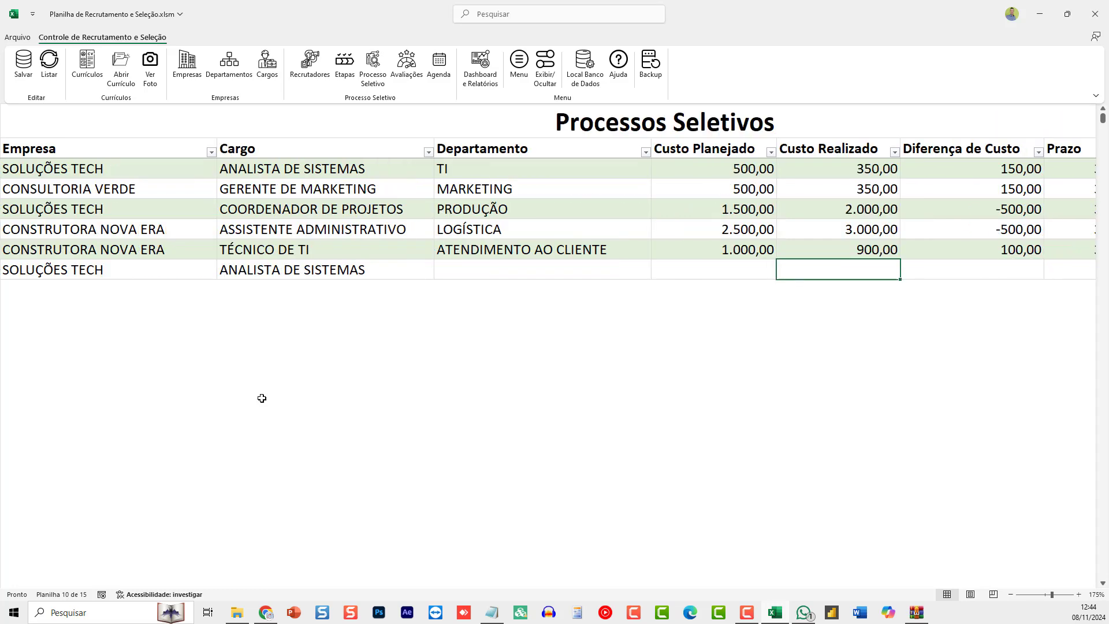
pyautogui.hotkey('shift', 'Tab')
pyautogui.hotkey('shift', 'Tab')
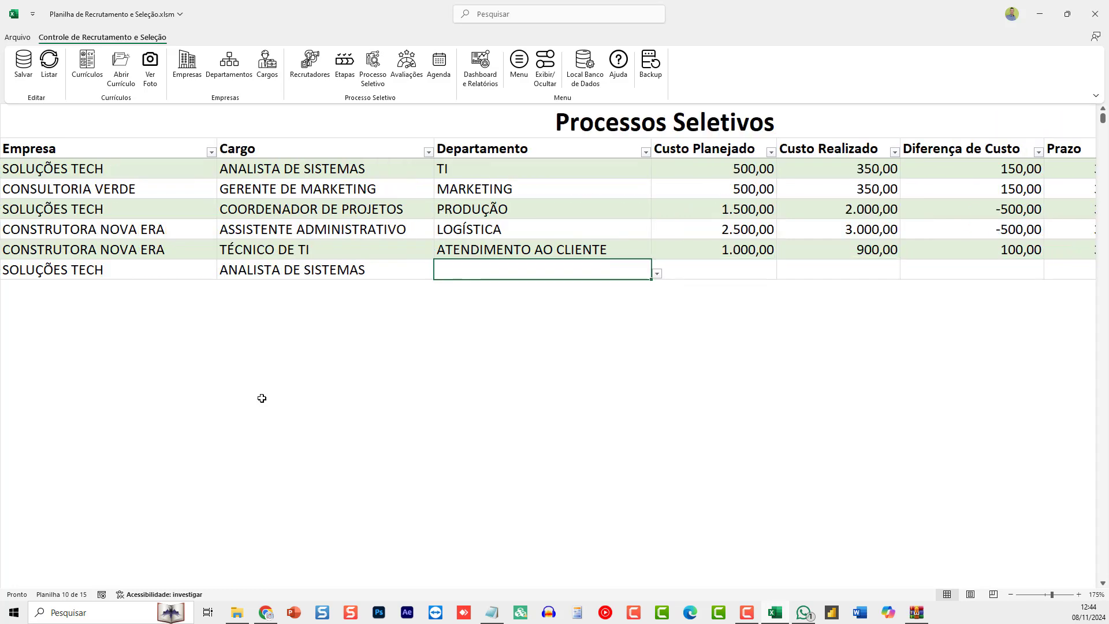
pyautogui.hotkey('alt', 'Down')
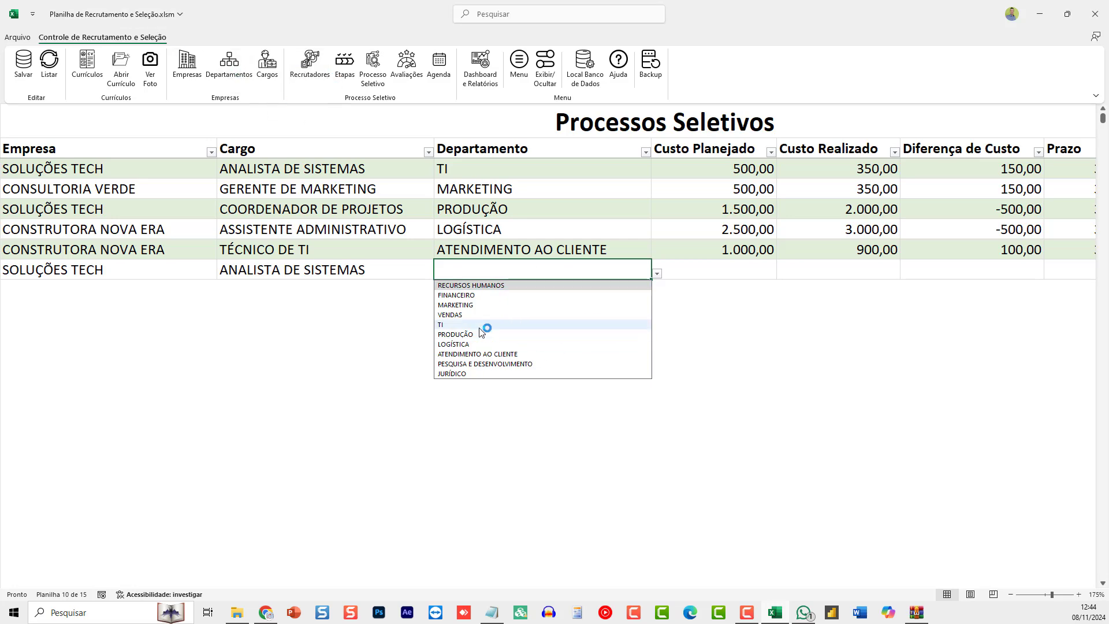
pyautogui.click(508, 325)
pyautogui.press('Right')
pyautogui.press('Right')
pyautogui.press('Right')
pyautogui.press('Right')
pyautogui.press('Right')
pyautogui.press('Right')
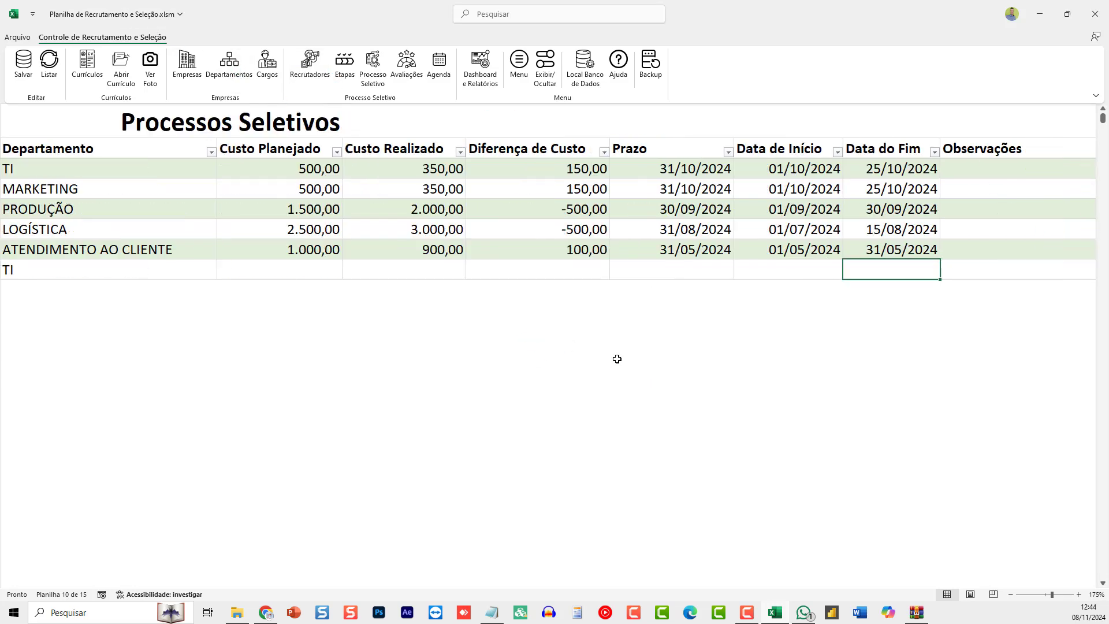
pyautogui.press('Left')
pyautogui.press('Left')
pyautogui.press('Left')
pyautogui.press('Left')
pyautogui.press('Left')
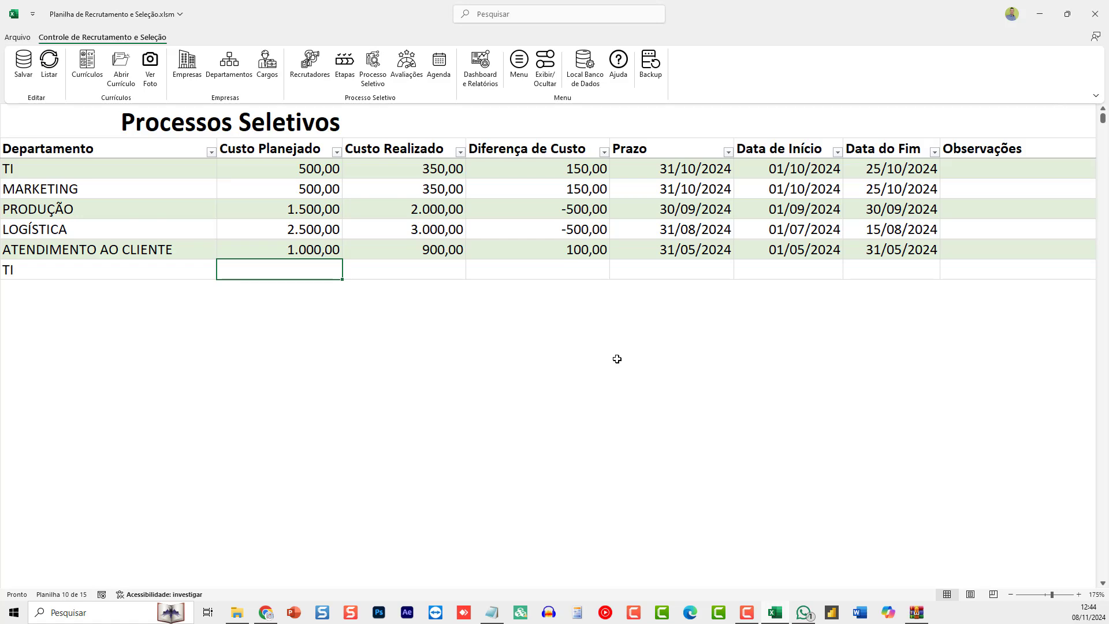
# Enter 500 as the new process's planned cost.
pyautogui.write('500')
pyautogui.press('Return')
pyautogui.press('Up')
pyautogui.press('Right')
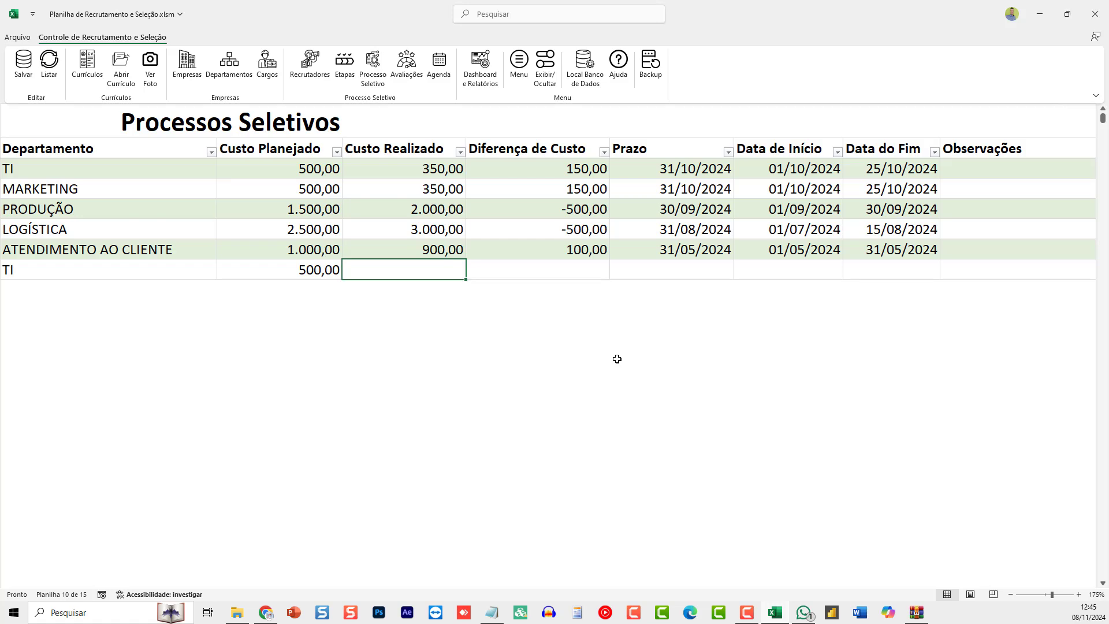
pyautogui.press('Right')
pyautogui.press('Right')
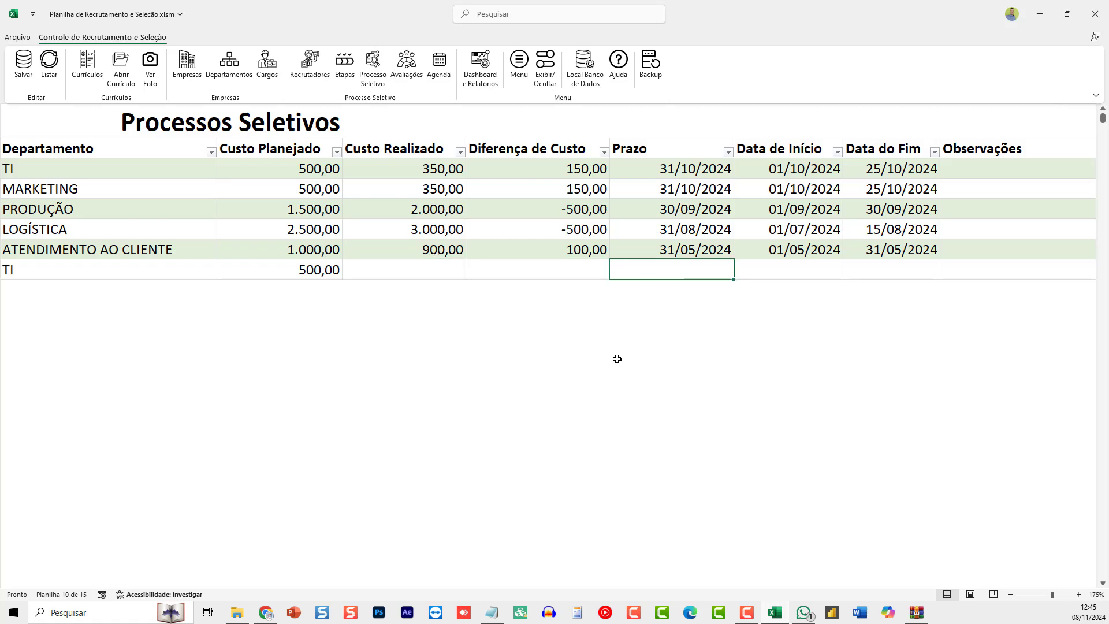
pyautogui.press('Left')
pyautogui.press('Left')
pyautogui.press('Right')
pyautogui.press('Right')
# Set deadline 30/11/2024, start 01/11/2024 and end 08/11/2024, then save the row.
pyautogui.write('31/')
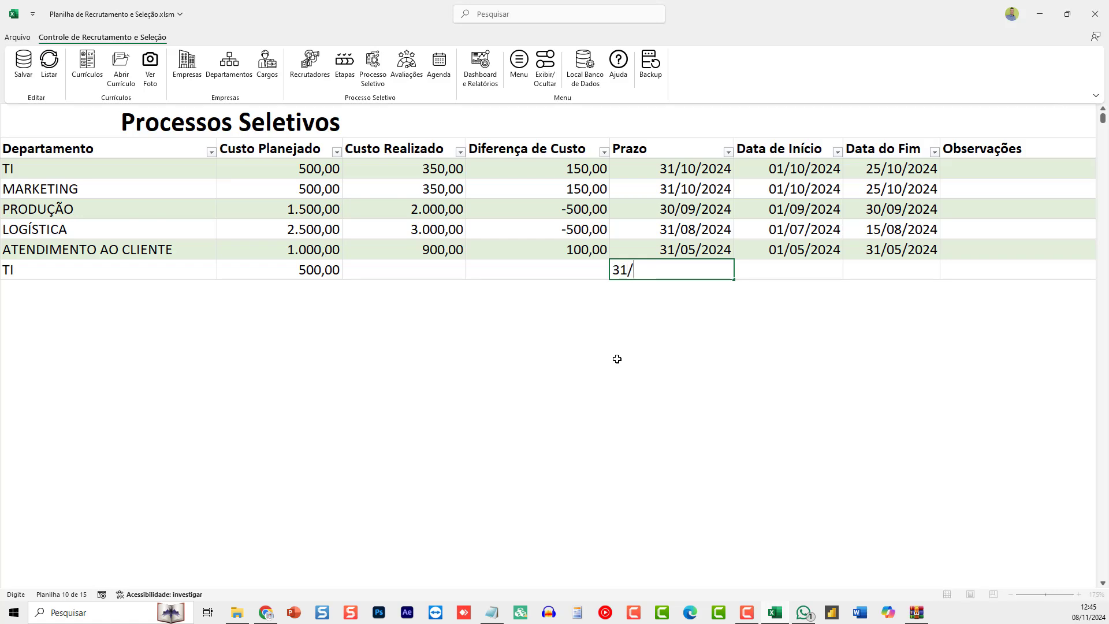
pyautogui.press('BackSpace')
pyautogui.press('BackSpace')
pyautogui.press('BackSpace')
pyautogui.write('30/11/2024')
pyautogui.press('Right')
pyautogui.press('Right')
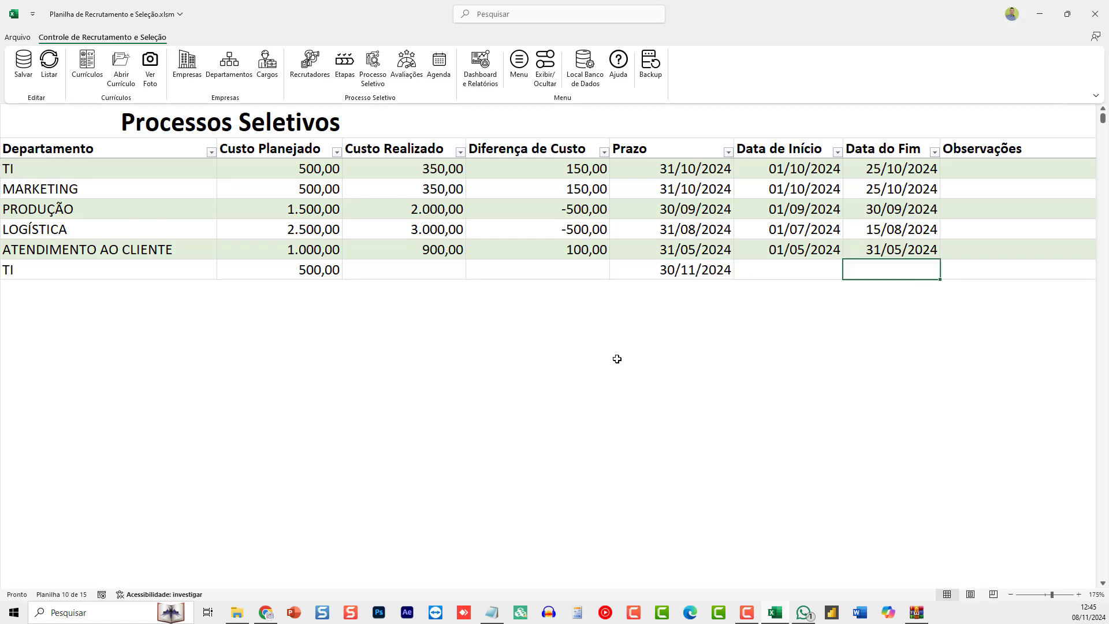
pyautogui.press('Right')
pyautogui.press('Right')
pyautogui.press('Left')
pyautogui.press('Left')
pyautogui.press('Left')
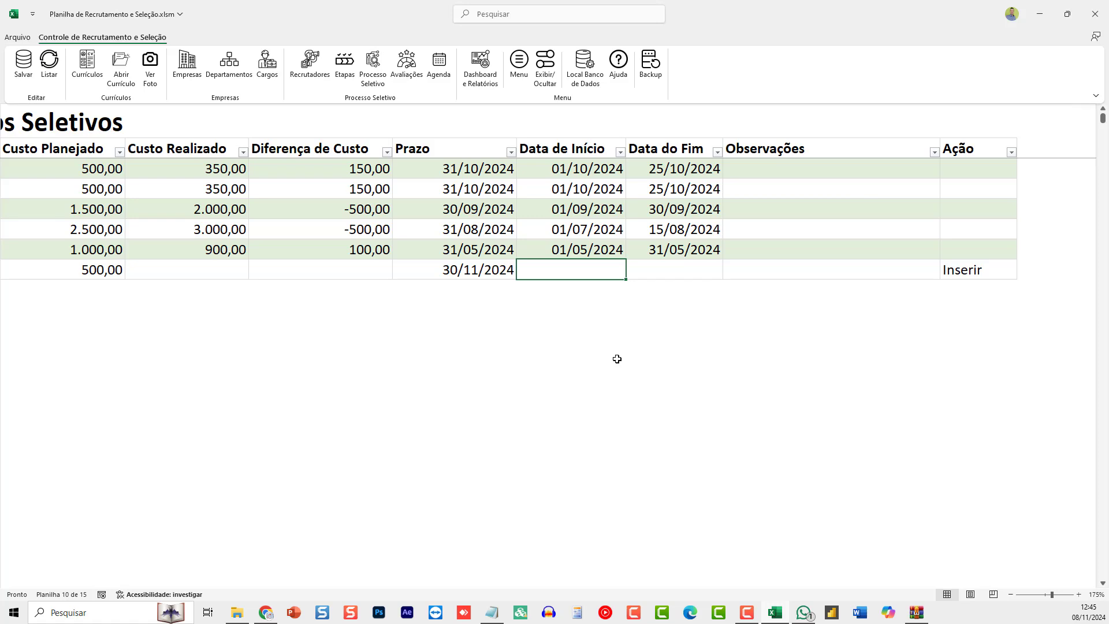
pyautogui.write('01/11/2024')
pyautogui.press('Right')
pyautogui.write('08/11/2024')
pyautogui.press('Return')
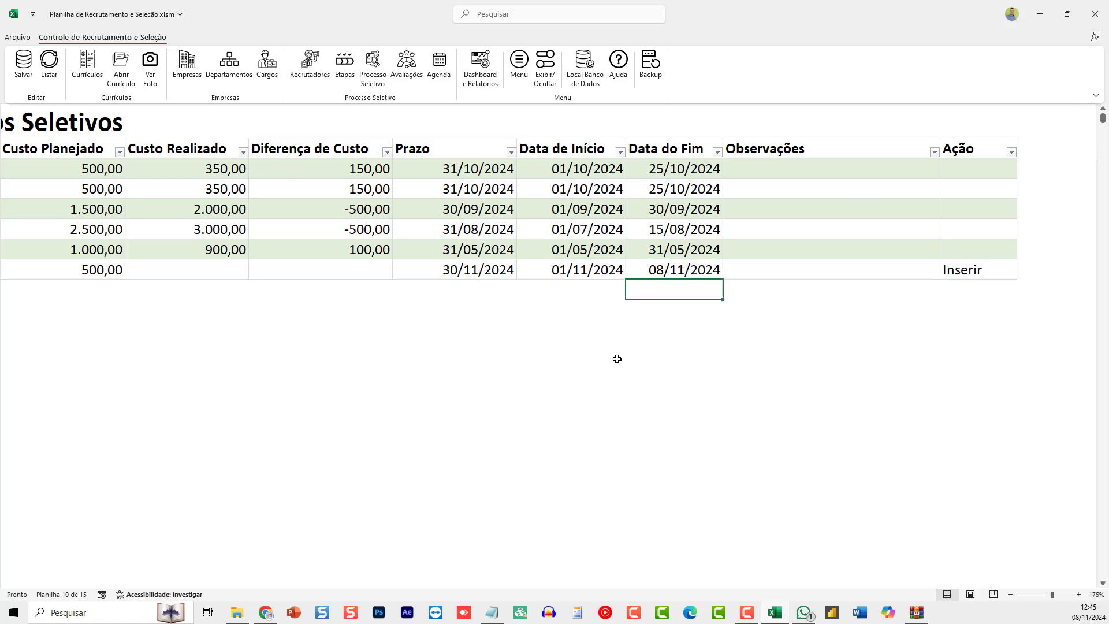
pyautogui.click(26, 67)
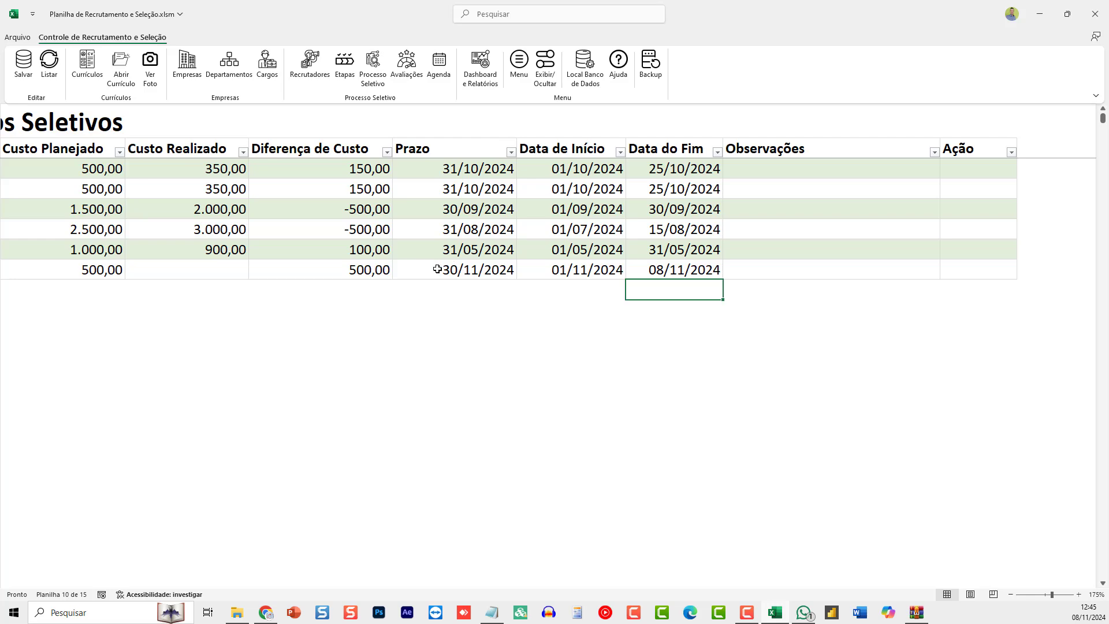
pyautogui.click(488, 274)
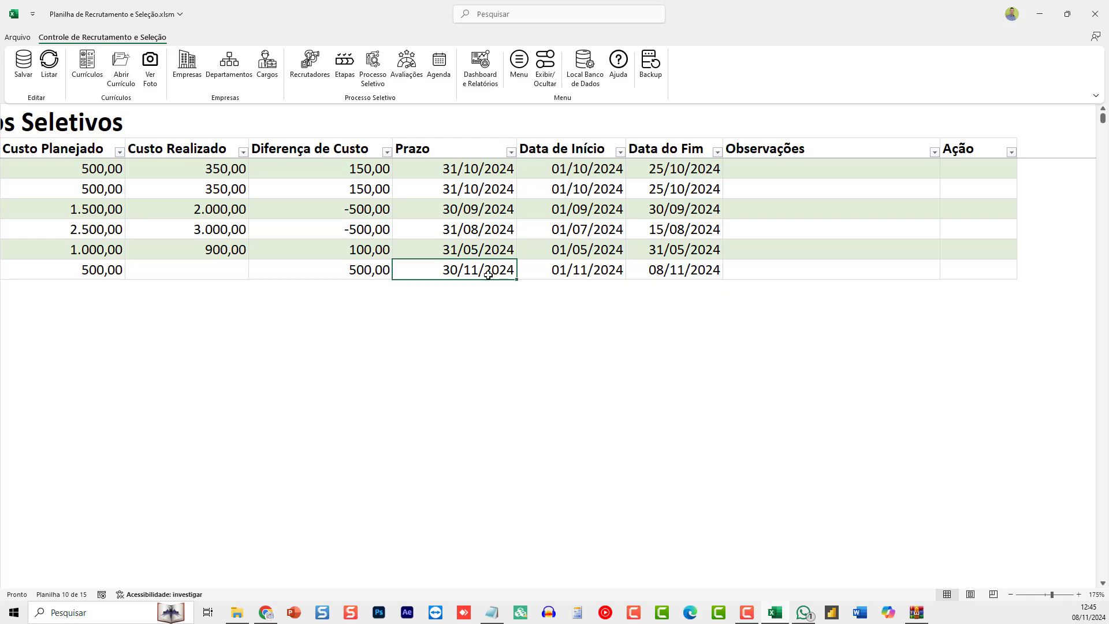
pyautogui.press('Home')
pyautogui.scroll(-3, 444, 263)
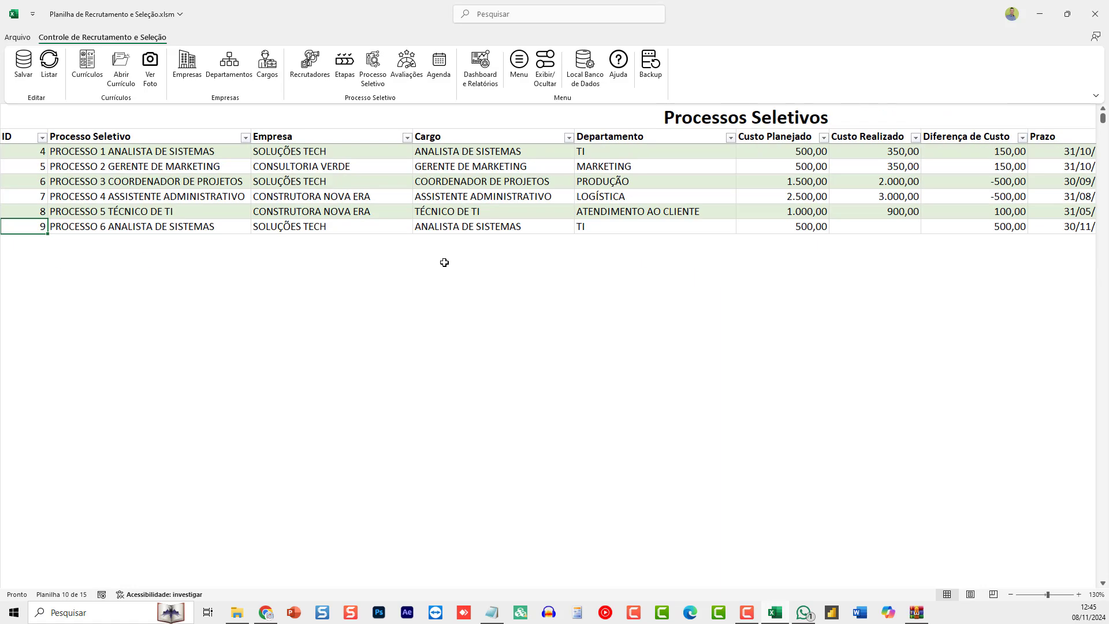
pyautogui.moveTo(106, 151); pyautogui.dragTo(103, 230)
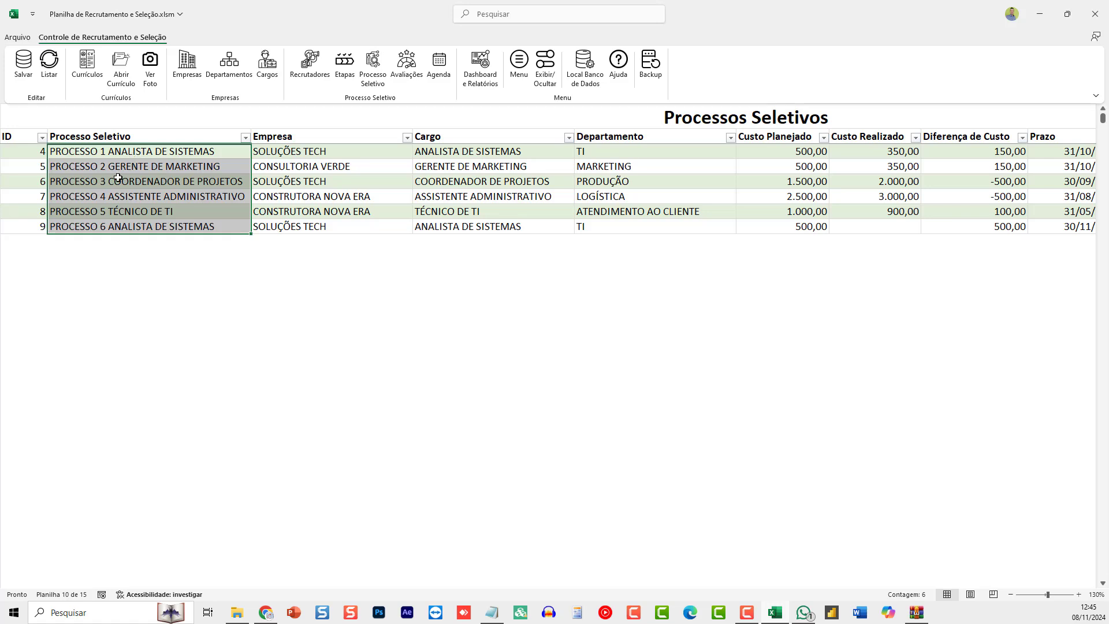
pyautogui.click(97, 227)
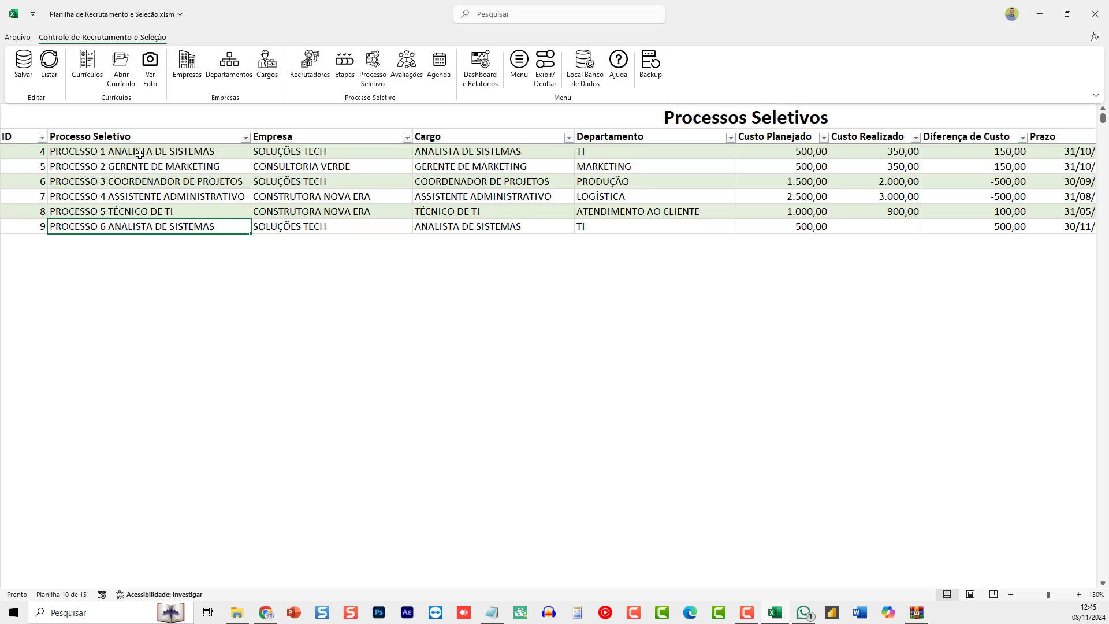
pyautogui.moveTo(142, 152); pyautogui.dragTo(127, 223)
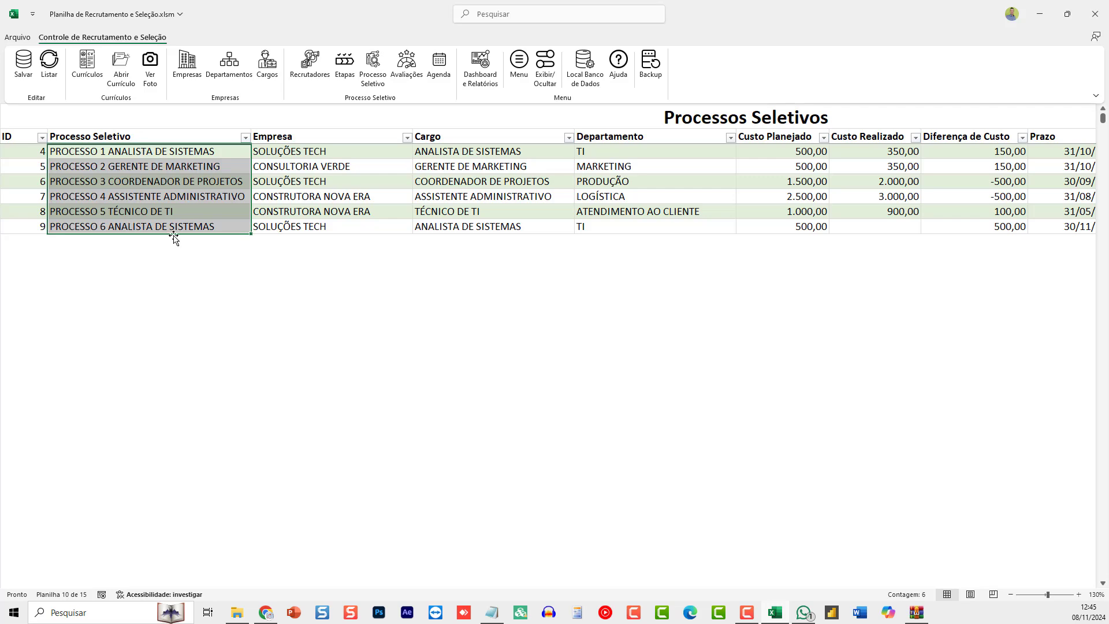
pyautogui.keyDown('ctrl'); pyautogui.scroll(-1, 232, 249); pyautogui.keyUp('ctrl')
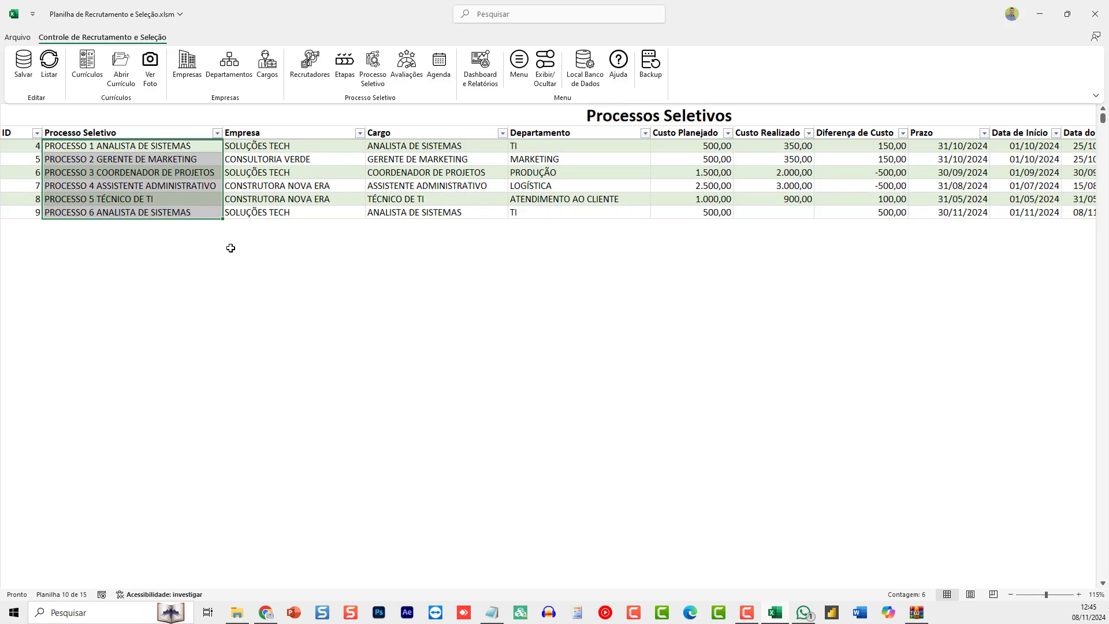
pyautogui.keyDown('ctrl'); pyautogui.scroll(-1, 230, 247); pyautogui.keyUp('ctrl')
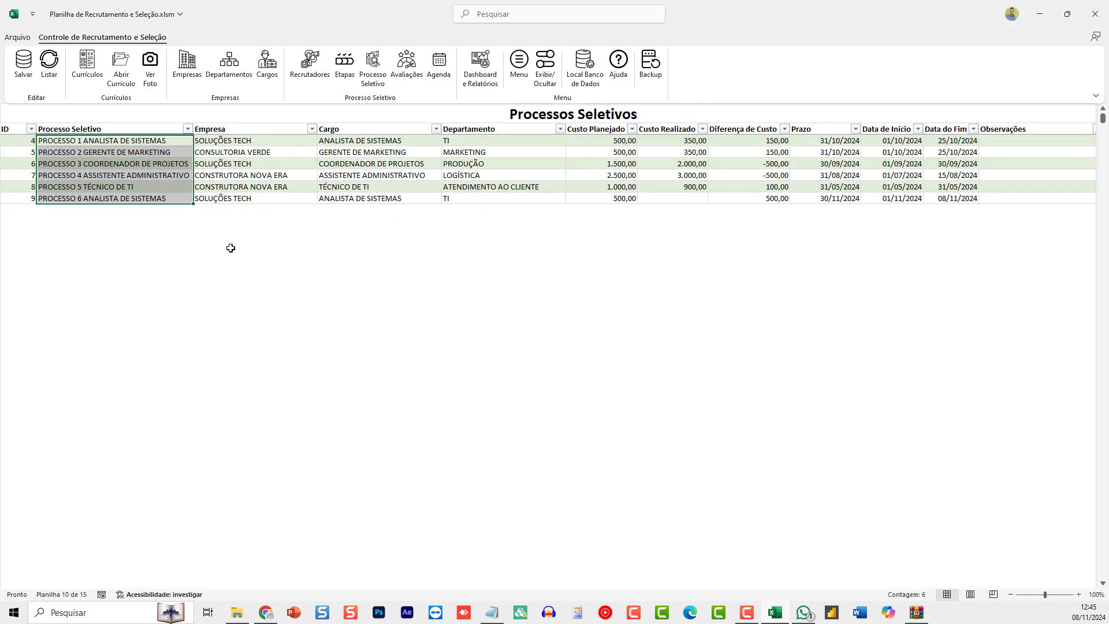
pyautogui.click(224, 177)
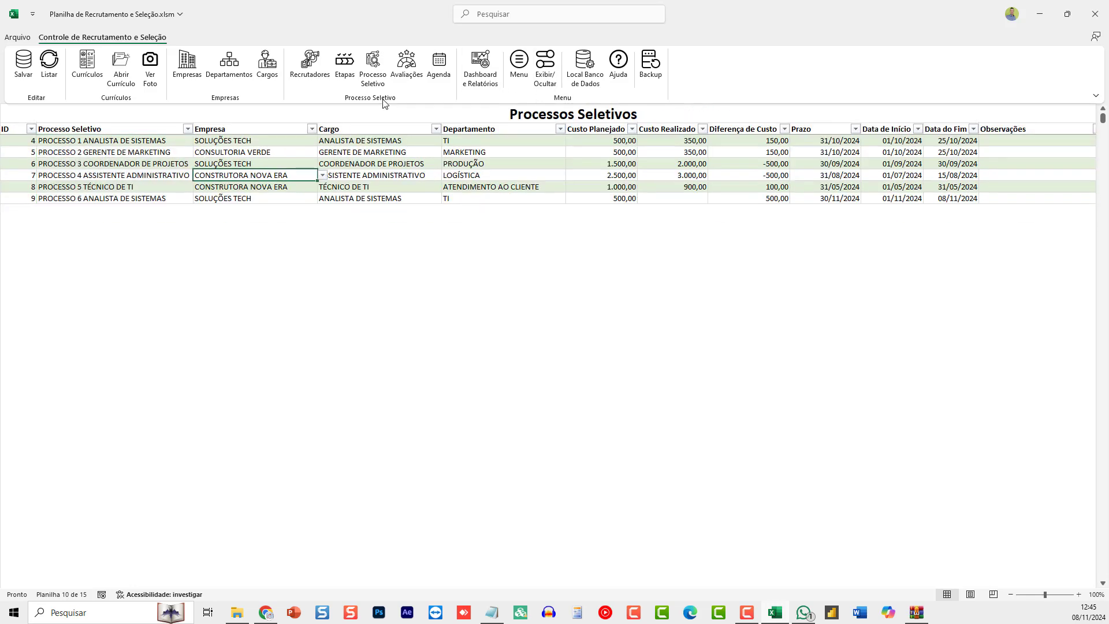
pyautogui.moveTo(87, 152); pyautogui.dragTo(82, 198)
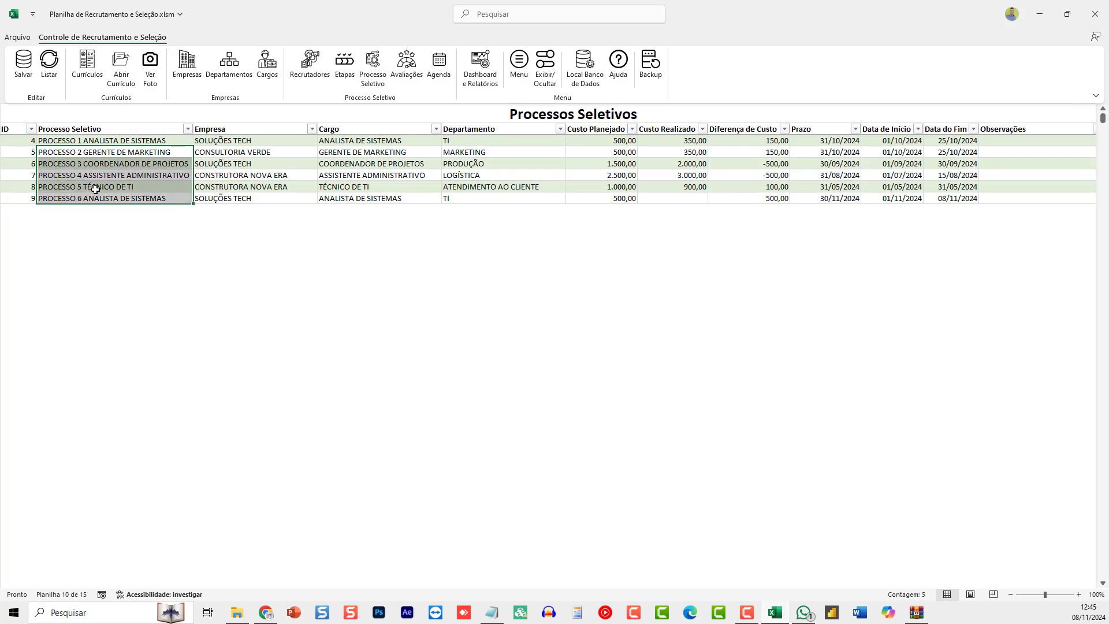
pyautogui.click(389, 167)
# In Avaliações, start a row below ID 206 for PROCESSO 6 ANALISTA DE SISTEMAS.
pyautogui.click(407, 74)
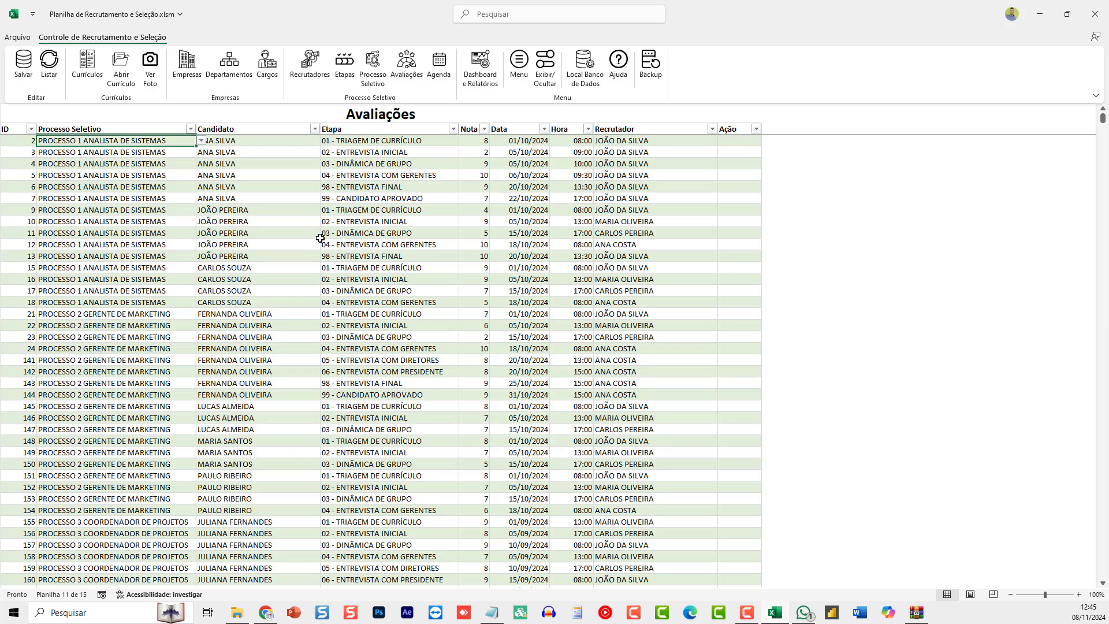
pyautogui.scroll(-11, 303, 287)
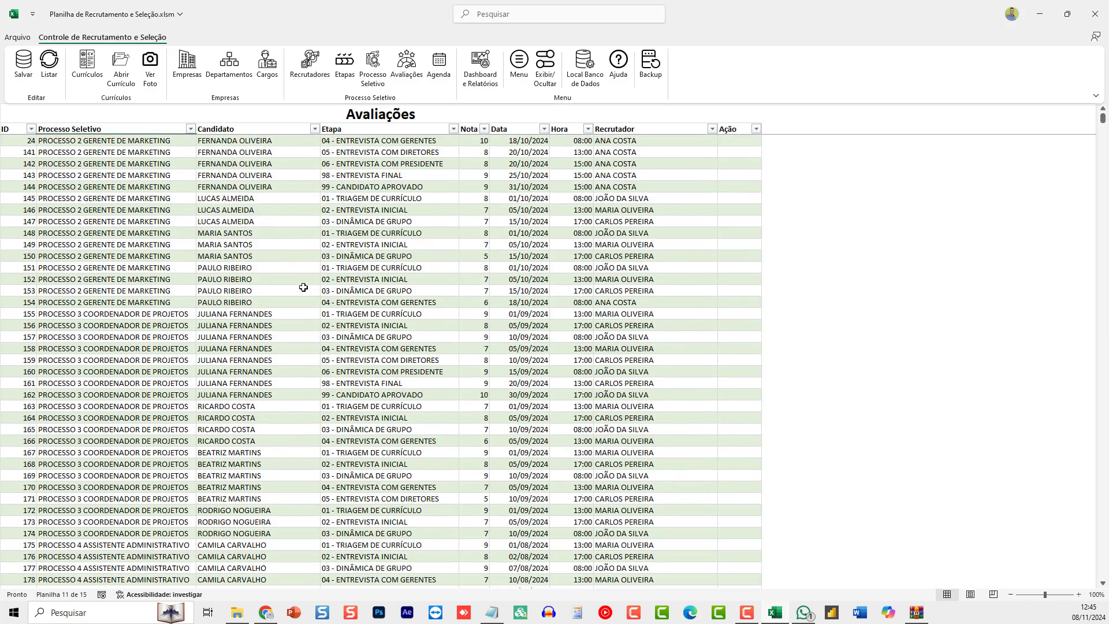
pyautogui.scroll(-14, 304, 287)
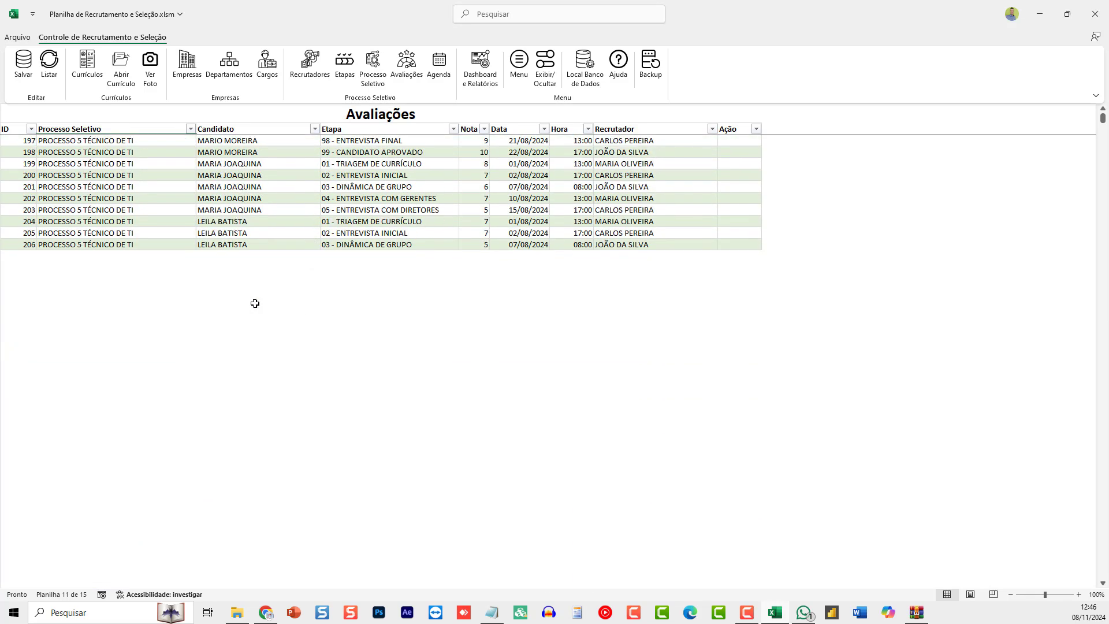
pyautogui.scroll(-1, 103, 254)
pyautogui.click(129, 221)
pyautogui.keyDown('ctrl'); pyautogui.scroll(3, 244, 257); pyautogui.keyUp('ctrl')
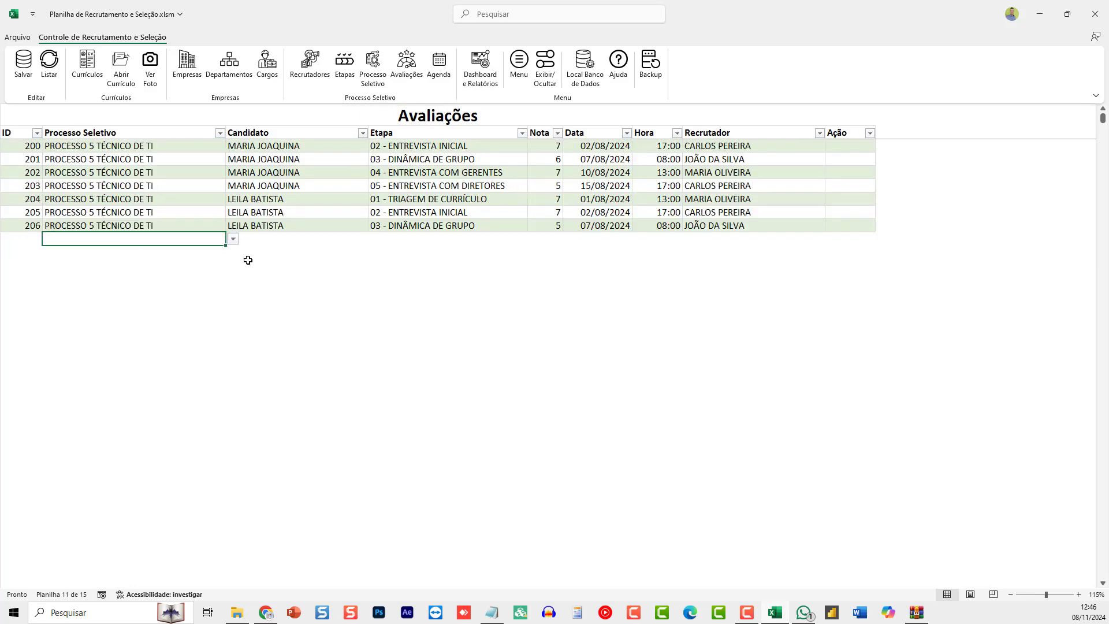
pyautogui.click(289, 277)
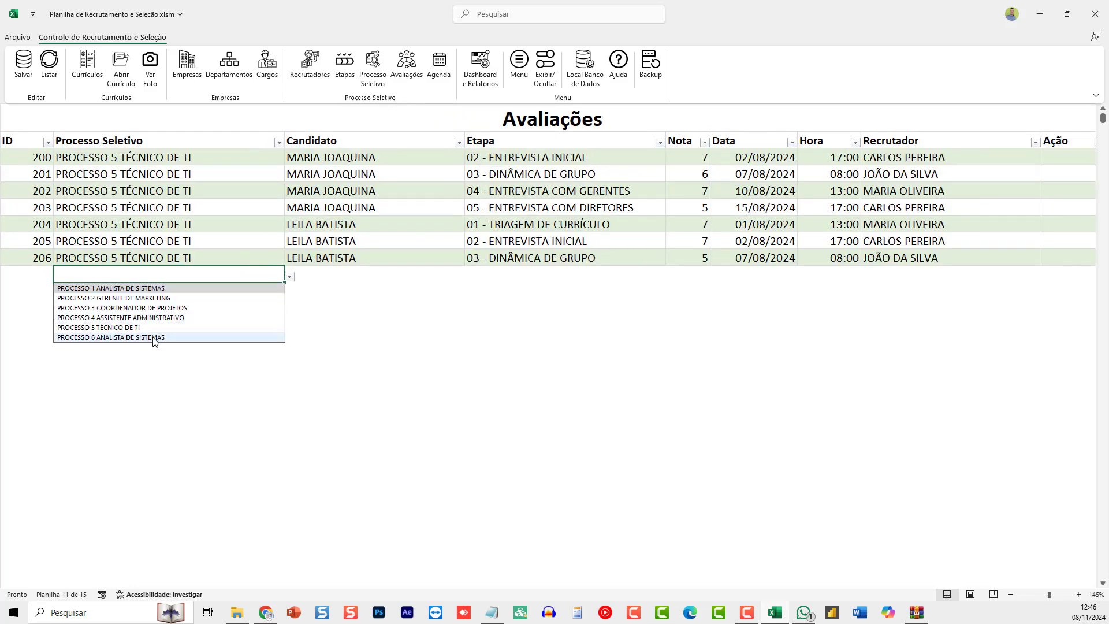
pyautogui.click(173, 336)
# Fill in the candidate's name using autocomplete.
pyautogui.click(395, 276)
pyautogui.click(469, 277)
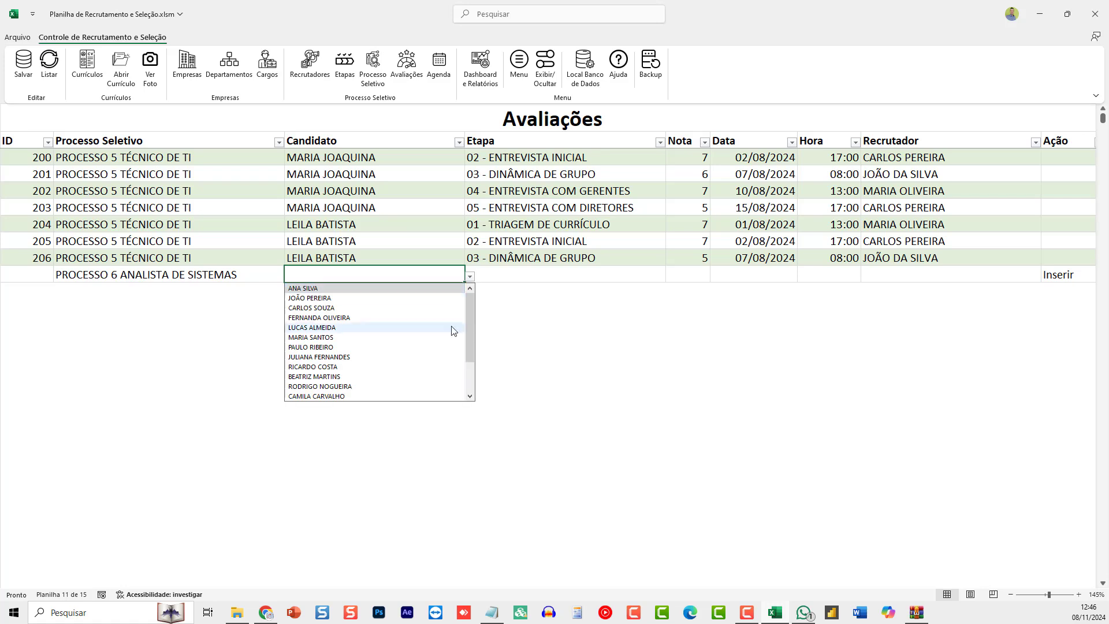
pyautogui.moveTo(471, 326)
pyautogui.mouseDown()
pyautogui.moveTo(466, 367)
pyautogui.moveTo(475, 311)
pyautogui.mouseUp()
pyautogui.click(401, 276)
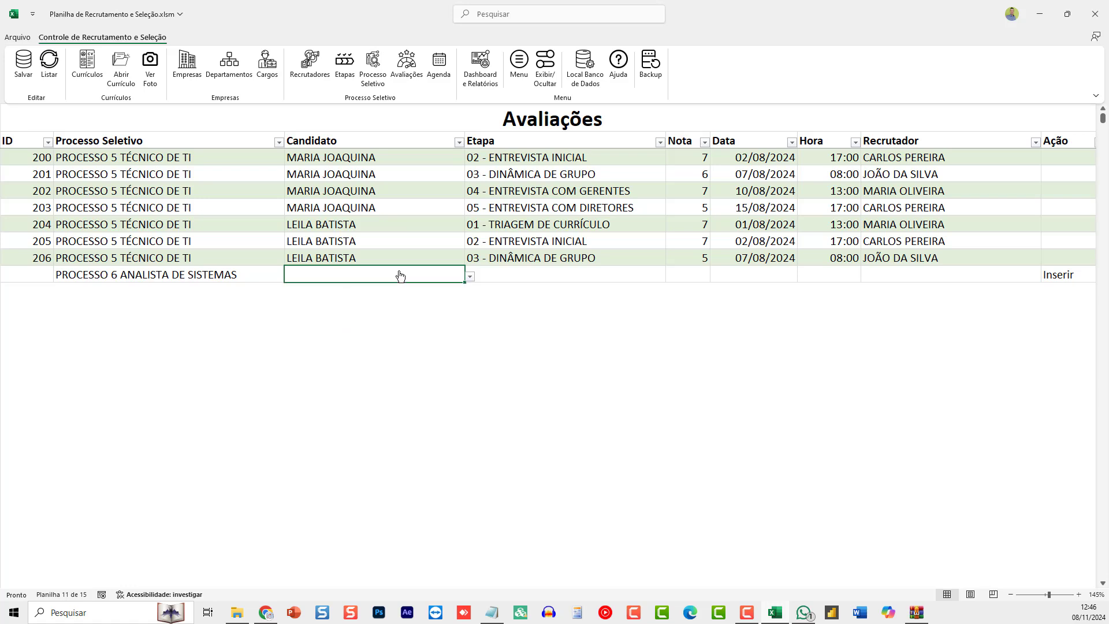
pyautogui.write('MARCOS')
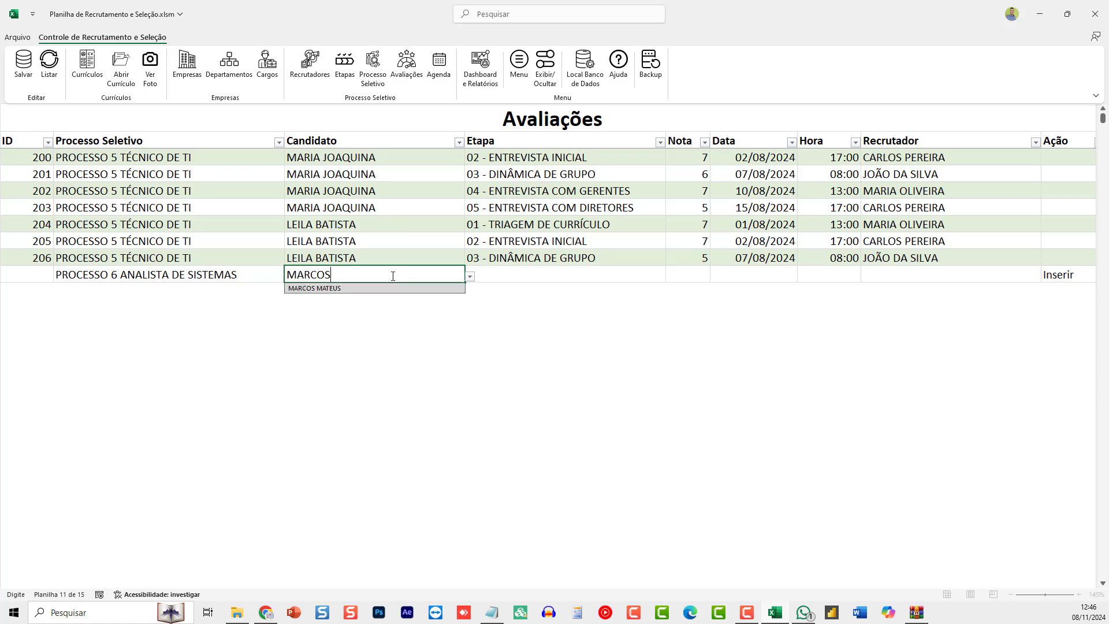
pyautogui.click(322, 288)
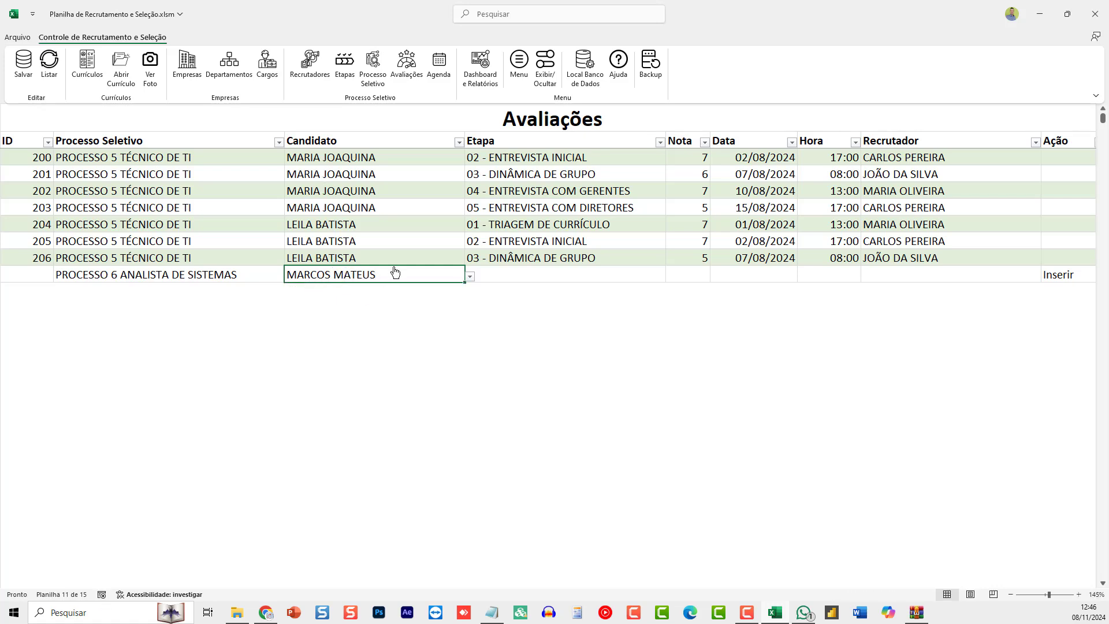
pyautogui.click(469, 277)
pyautogui.click(468, 278)
# Set the stage to 01 - TRIAGEM DE CURRÍCULO.
pyautogui.click(518, 275)
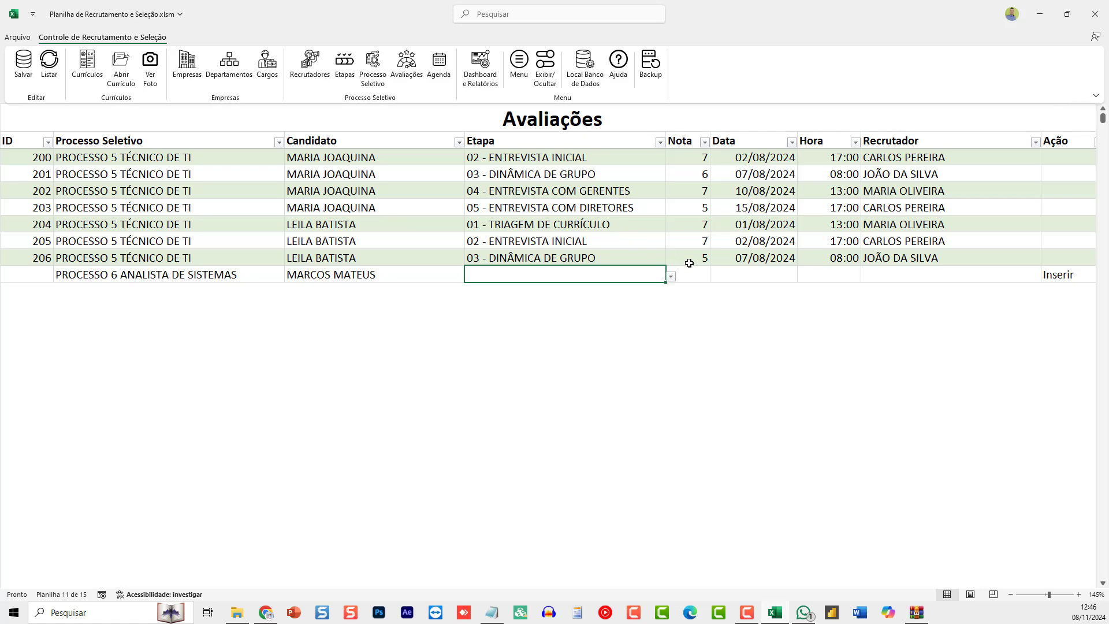
pyautogui.click(670, 277)
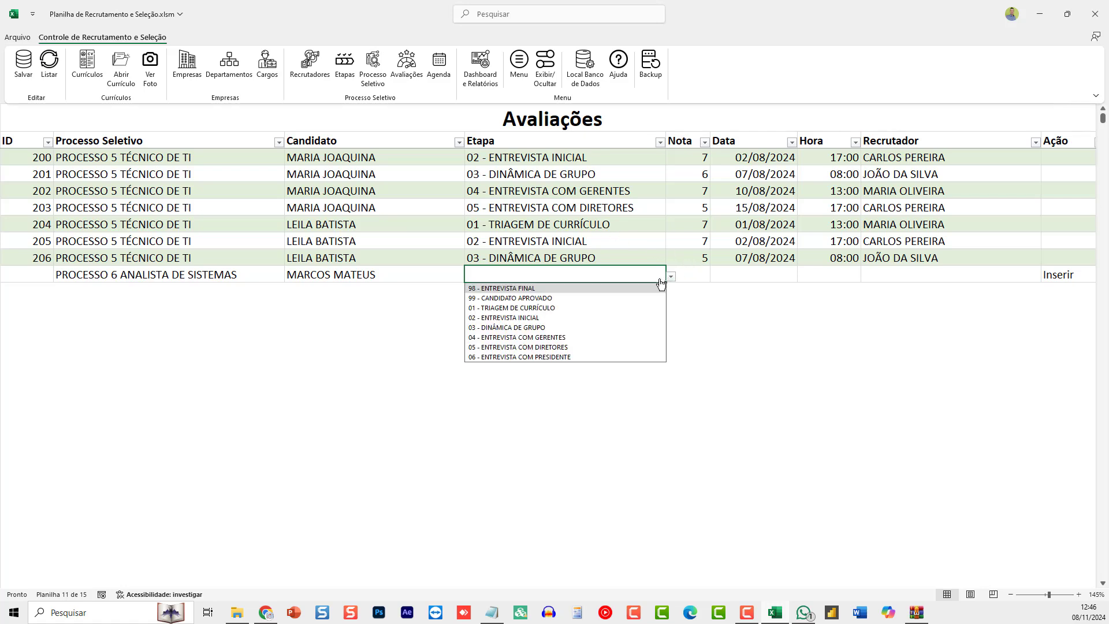
pyautogui.click(568, 310)
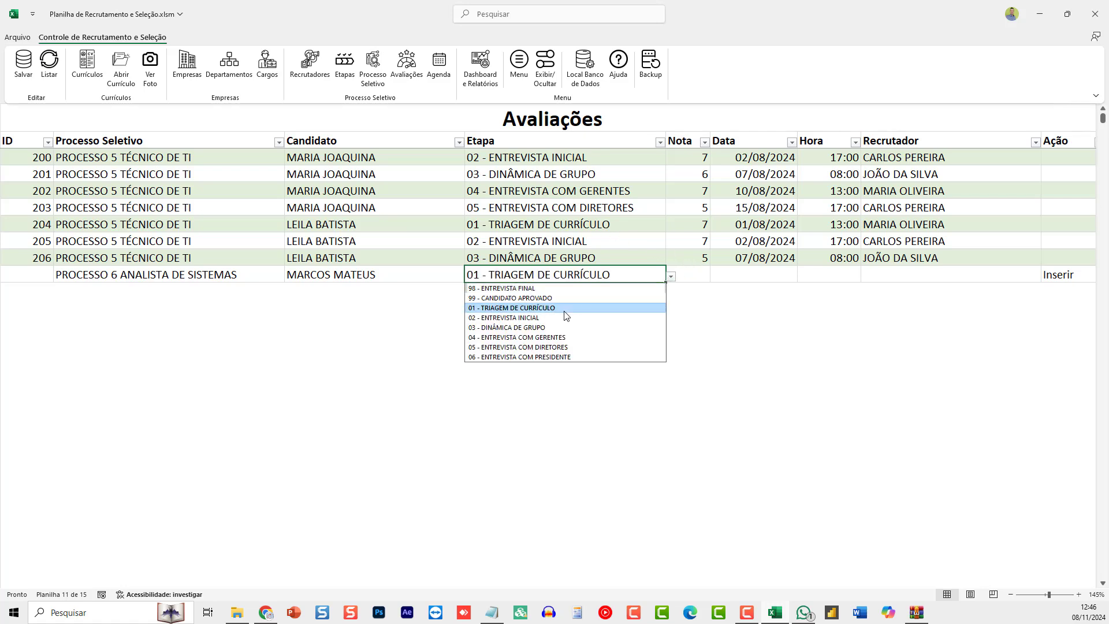
pyautogui.click(696, 273)
pyautogui.click(767, 269)
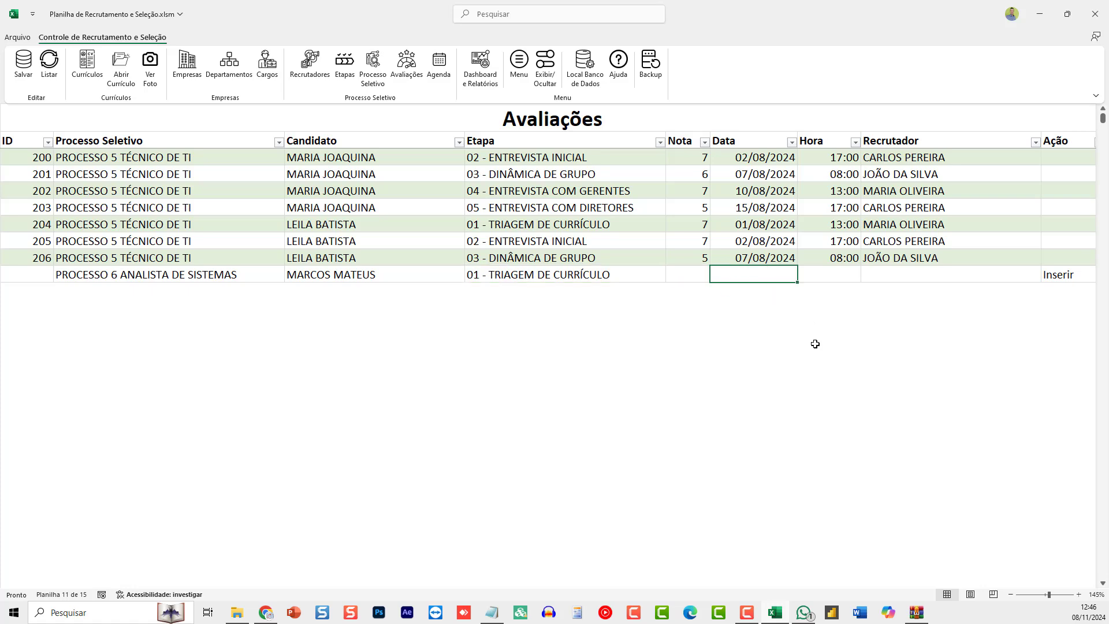
pyautogui.press('Right')
pyautogui.press('Right')
pyautogui.press('Right')
pyautogui.press('Right')
pyautogui.press('Left')
pyautogui.press('Left')
pyautogui.press('Left')
pyautogui.press('Left')
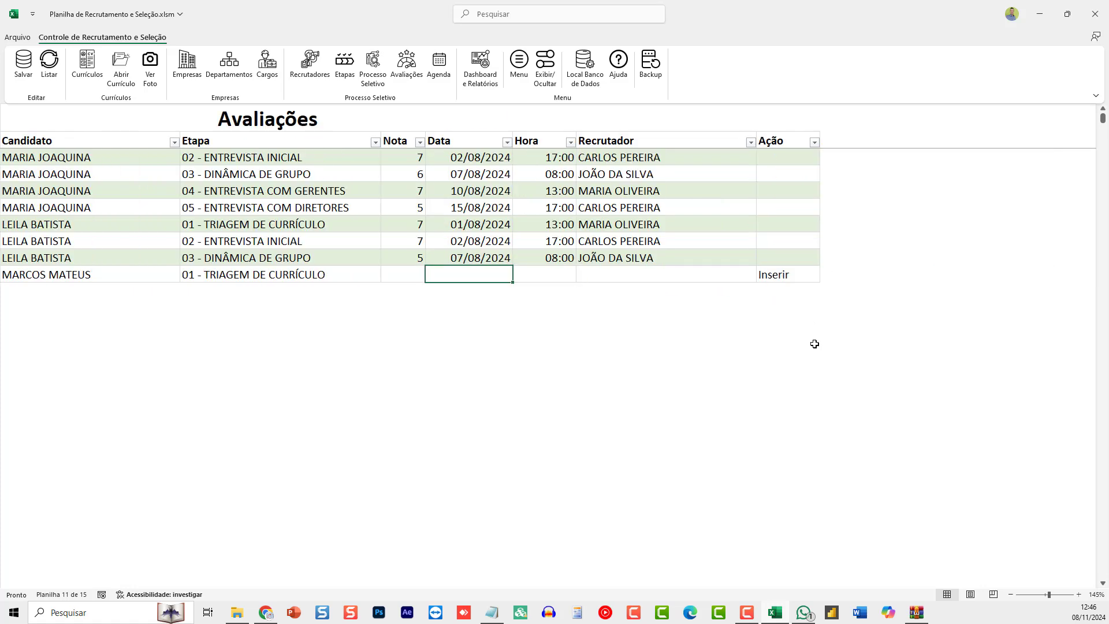
pyautogui.press('Left')
# Record grade 8 on 01/11/2024 at 08:00 and assign the recruiter.
pyautogui.write('8')
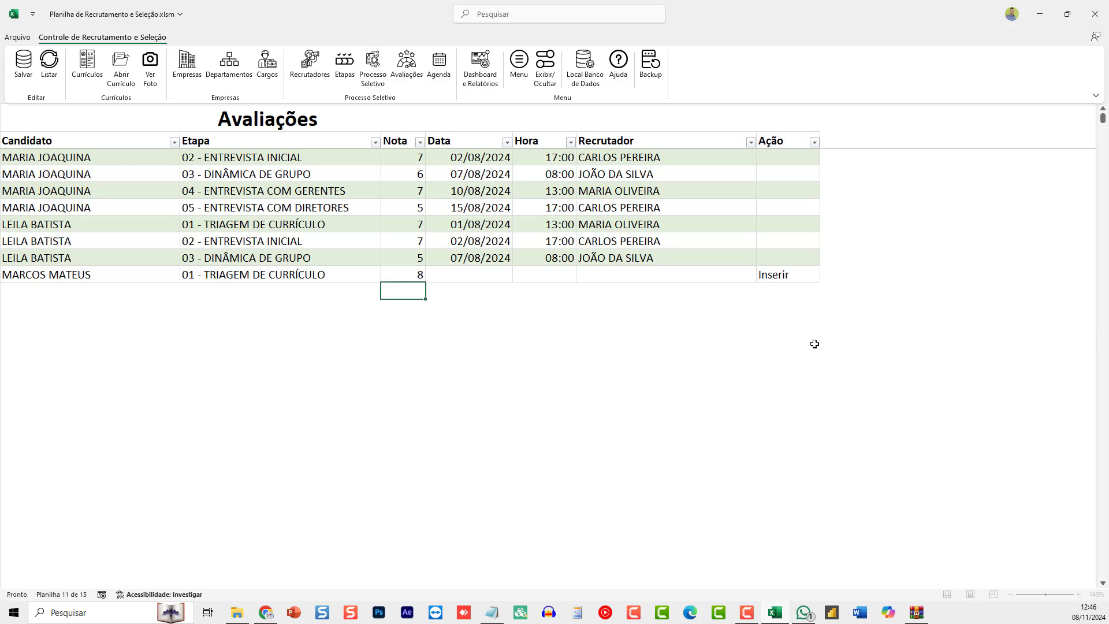
pyautogui.press('Tab')
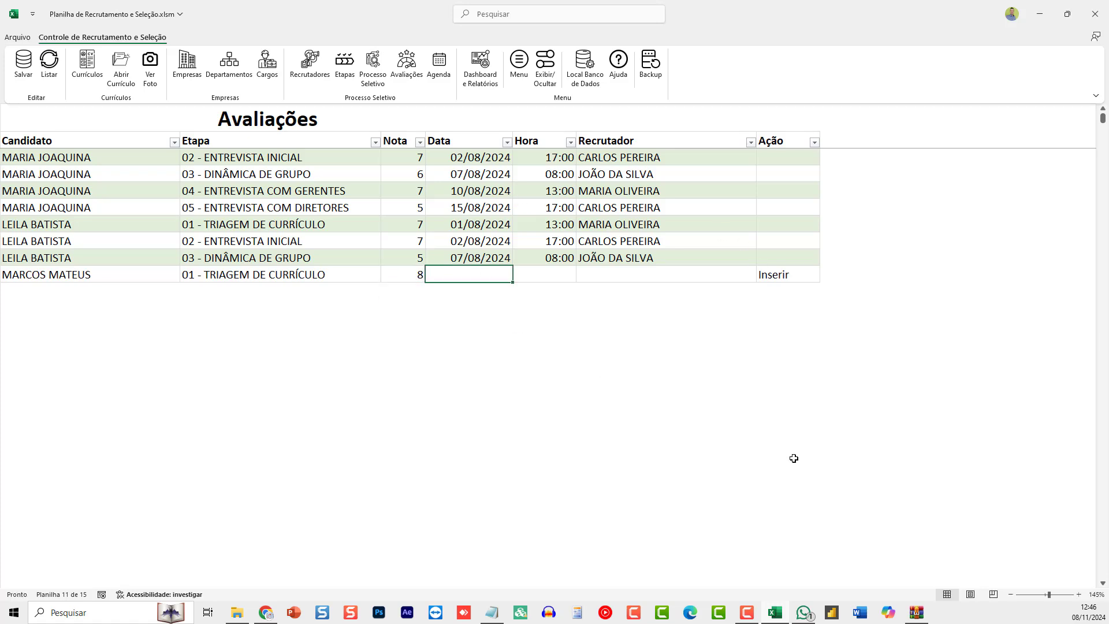
pyautogui.write('1/11')
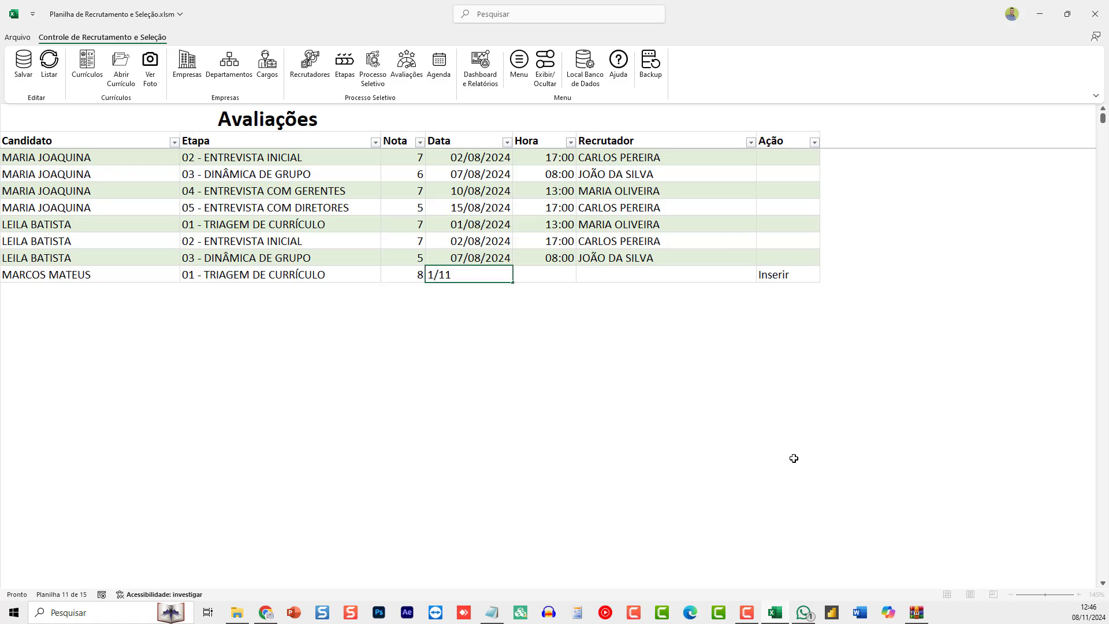
pyautogui.press('Tab')
pyautogui.write('08:')
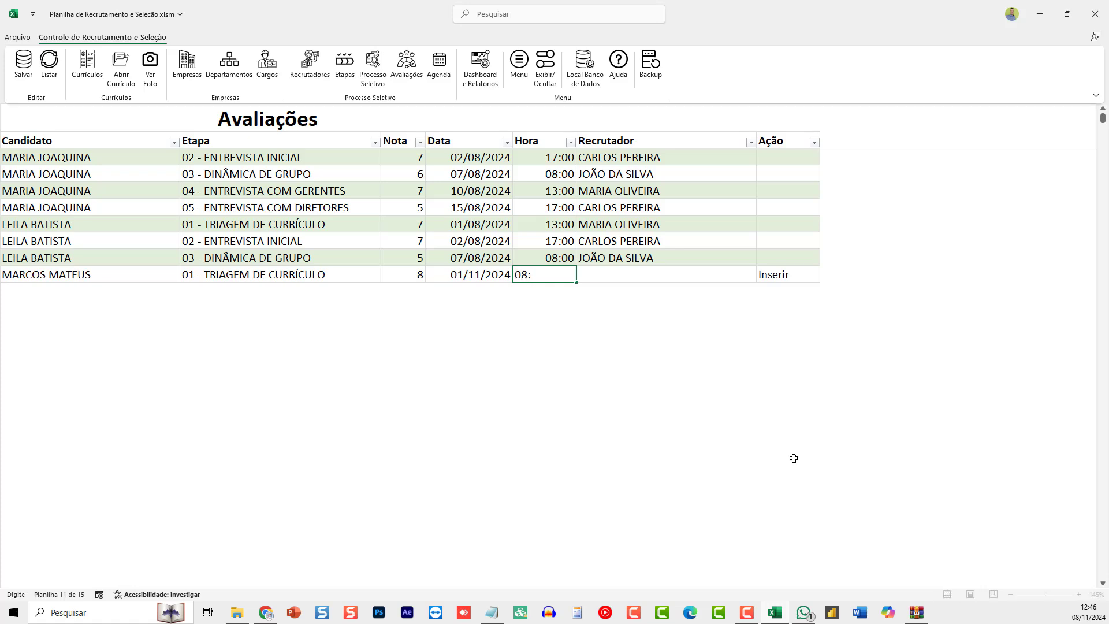
pyautogui.write('00')
pyautogui.press('Tab')
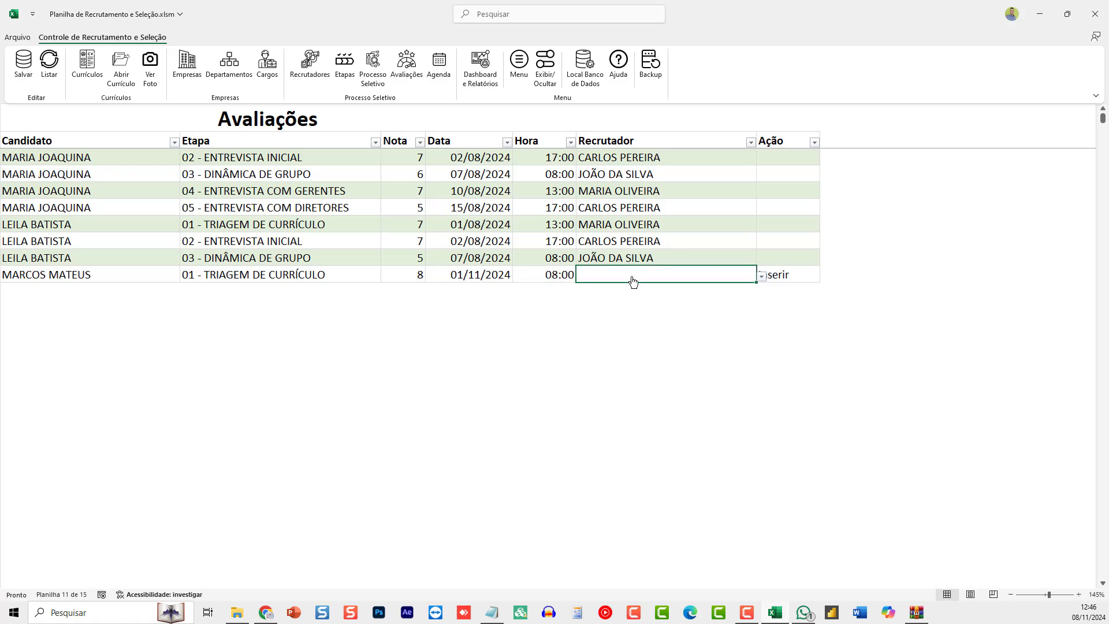
pyautogui.hotkey('alt', 'Down')
pyautogui.click(614, 289)
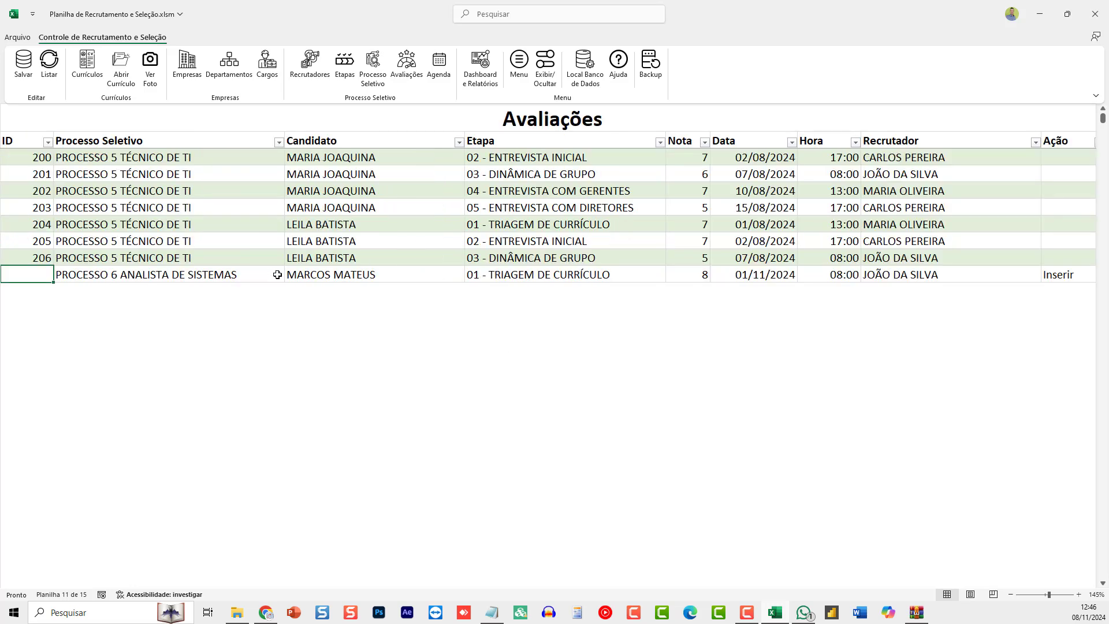
# Add another PROCESSO 6 ANALISTA DE SISTEMAS row for the same candidate.
pyautogui.scroll(-1, 324, 276)
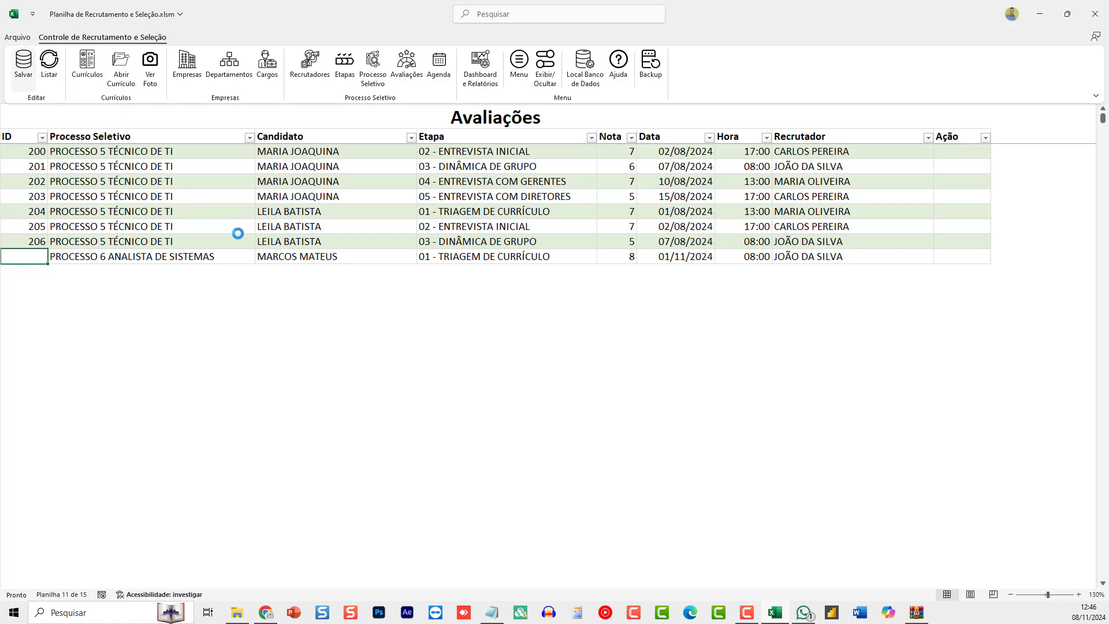
pyautogui.click(128, 276)
pyautogui.click(260, 273)
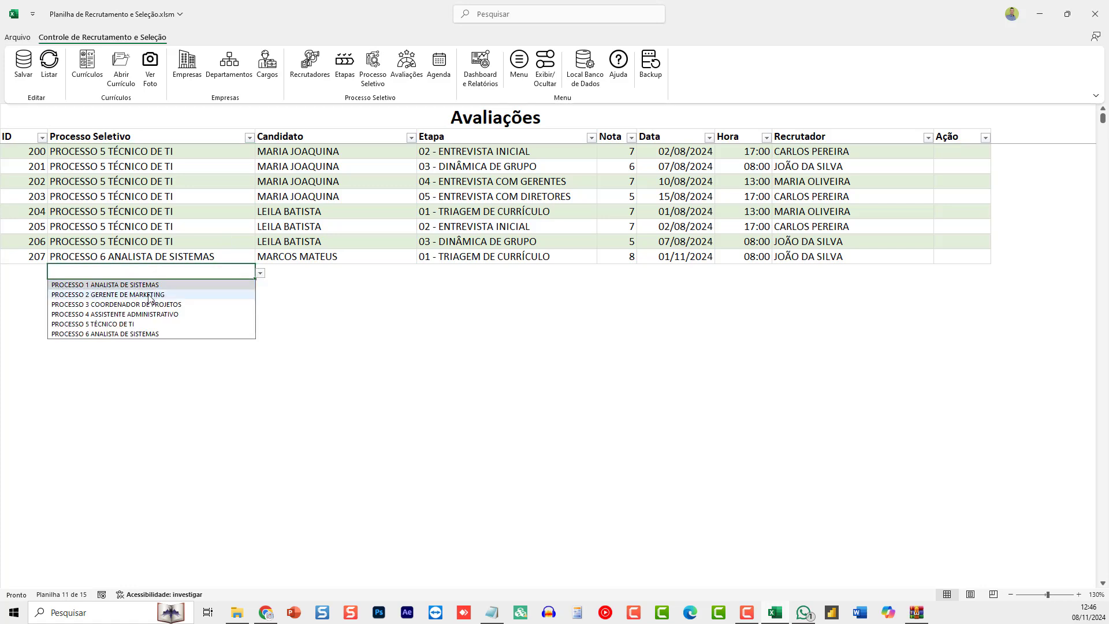
pyautogui.click(104, 333)
pyautogui.click(407, 275)
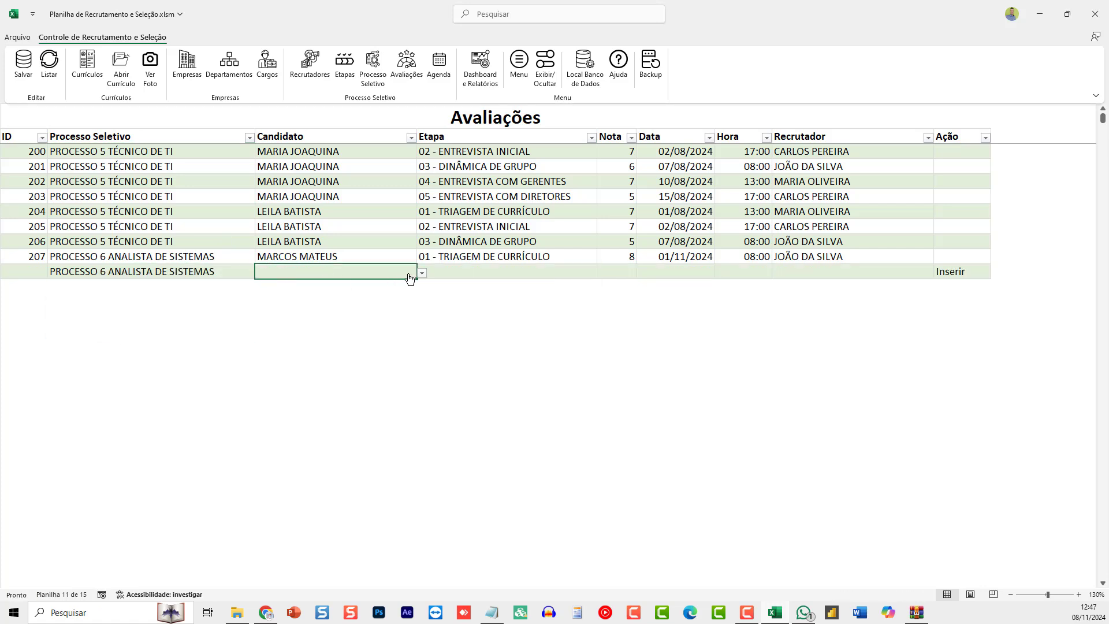
pyautogui.click(422, 272)
pyautogui.scroll(-3, 323, 346)
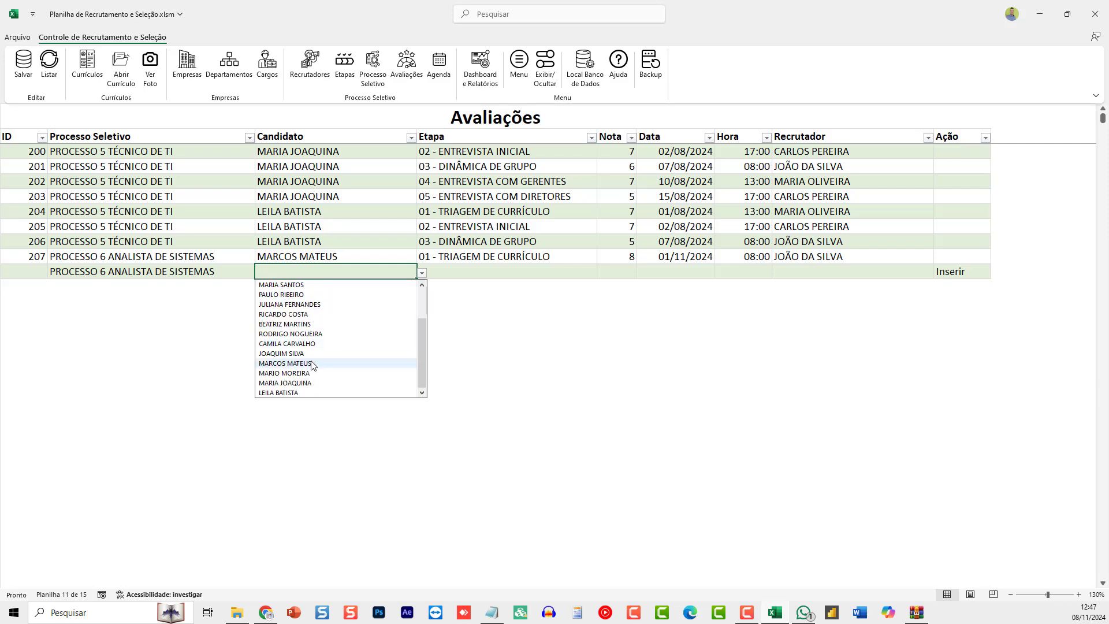
pyautogui.click(311, 364)
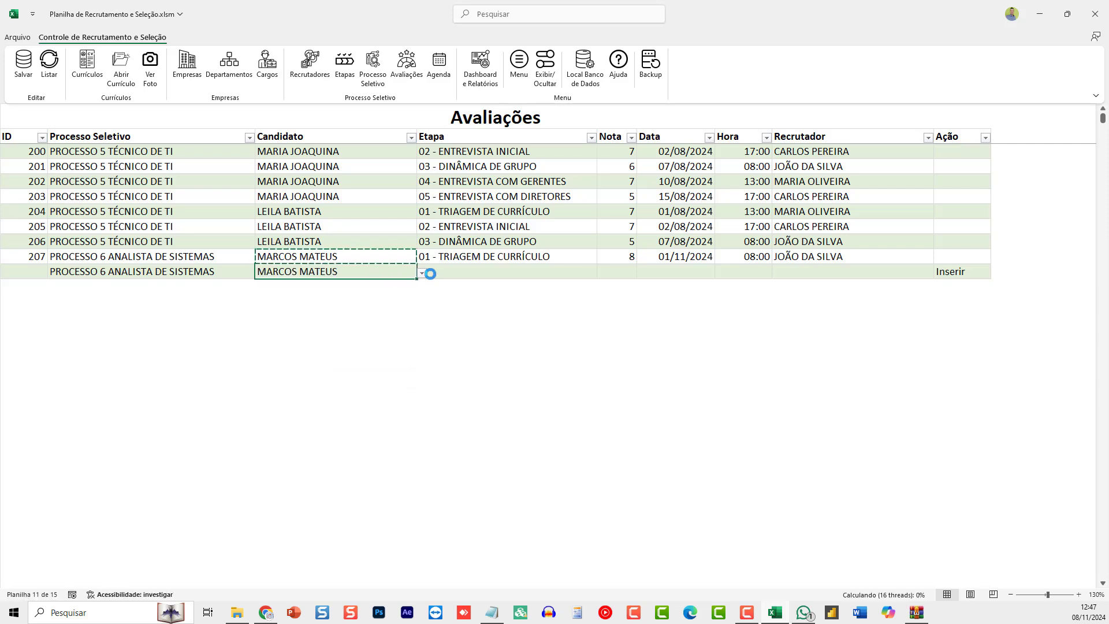
# Set the stage to 02 - ENTREVISTA INICIAL with grade 7.
pyautogui.click(470, 267)
pyautogui.click(601, 273)
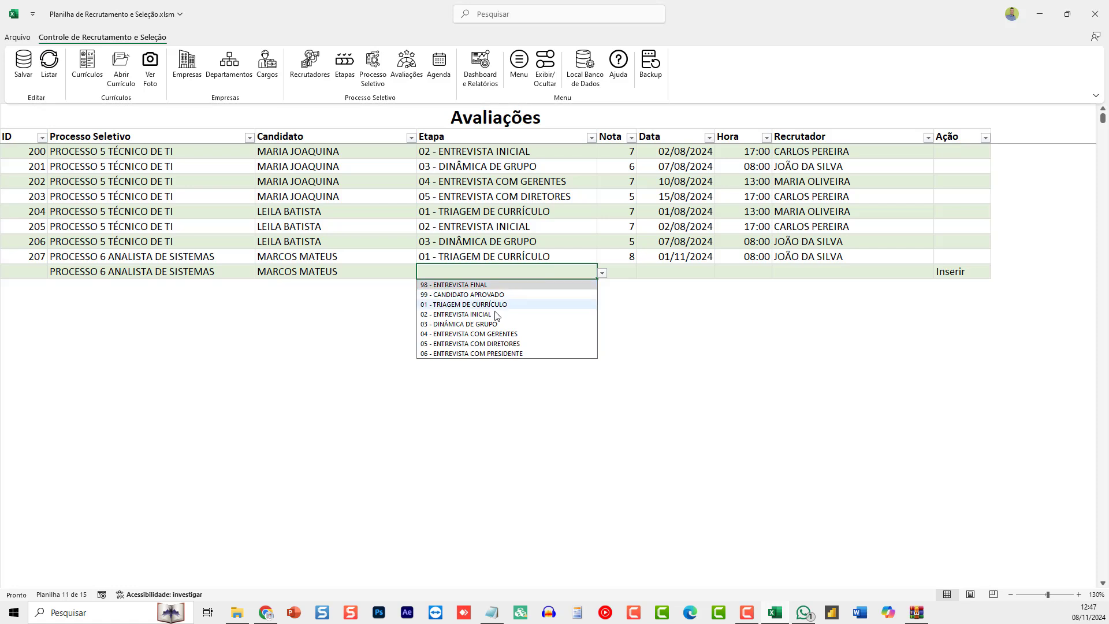
pyautogui.click(495, 316)
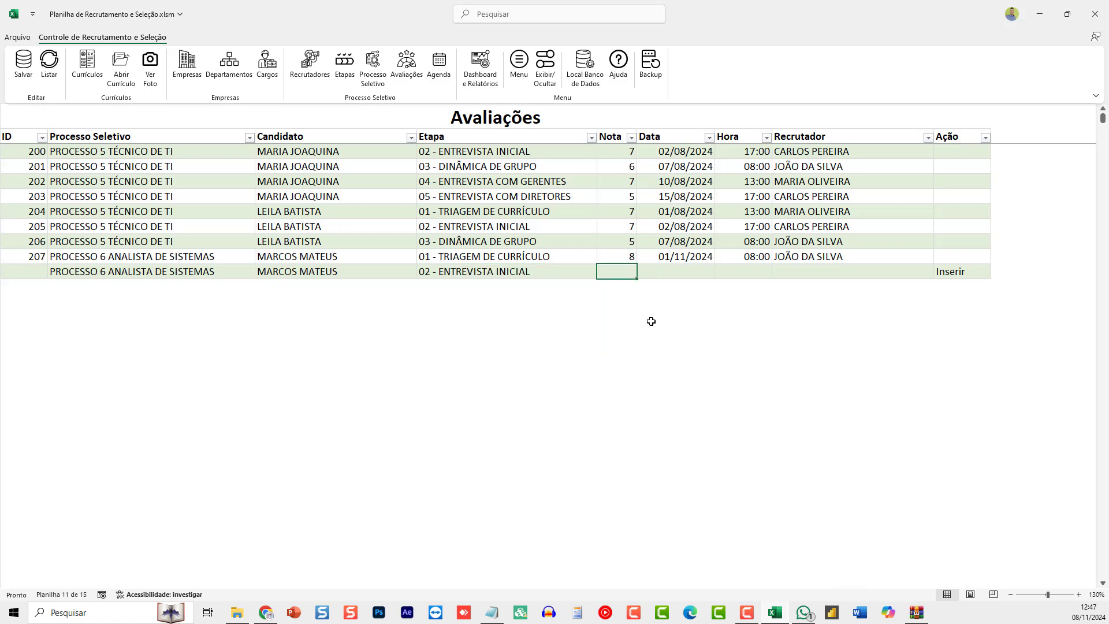
pyautogui.write('7')
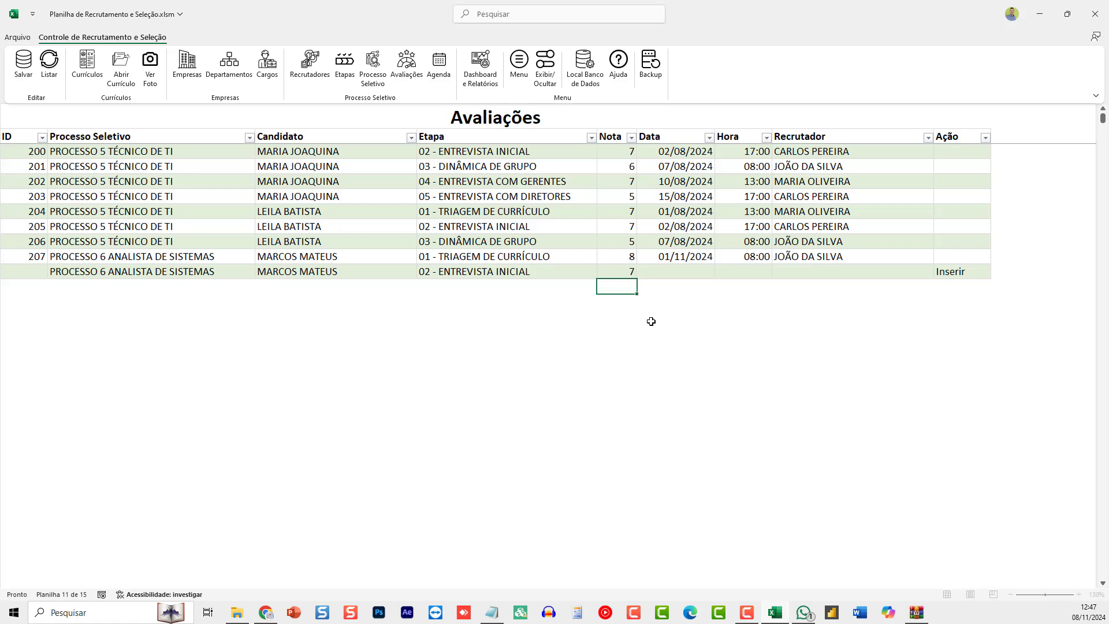
pyautogui.press('Tab')
# Enter 02/11/2024 at 13:00, pick the recruiter, and save the evaluations.
pyautogui.write('02/11')
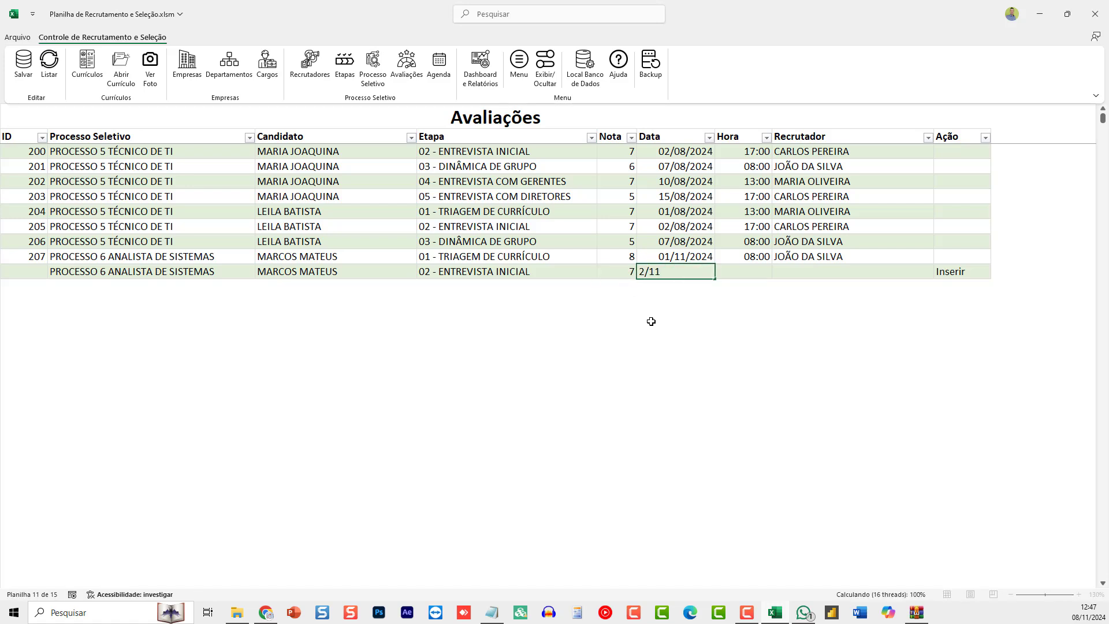
pyautogui.press('Tab')
pyautogui.write('13:00')
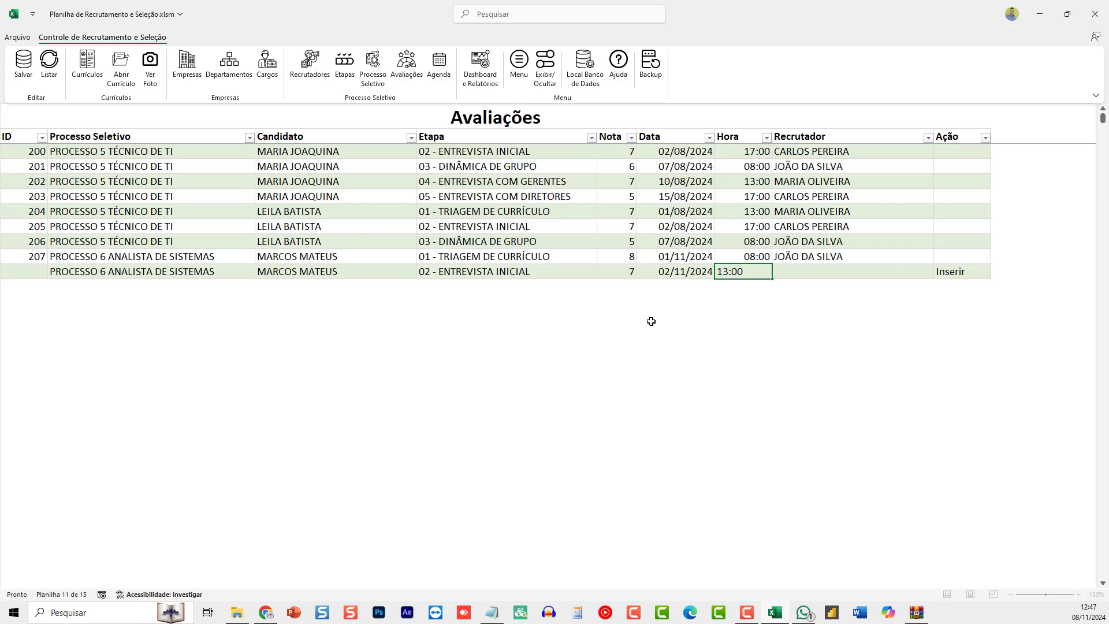
pyautogui.press('Tab')
pyautogui.hotkey('alt', 'Down')
pyautogui.press('Down')
pyautogui.press('Down')
pyautogui.press('Return')
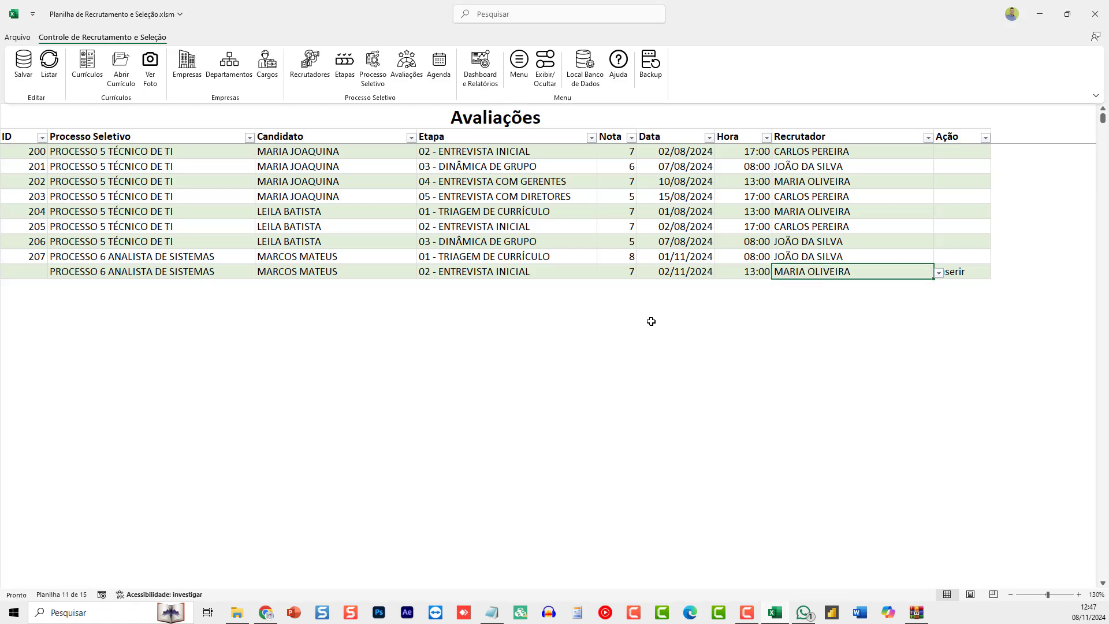
pyautogui.click(33, 68)
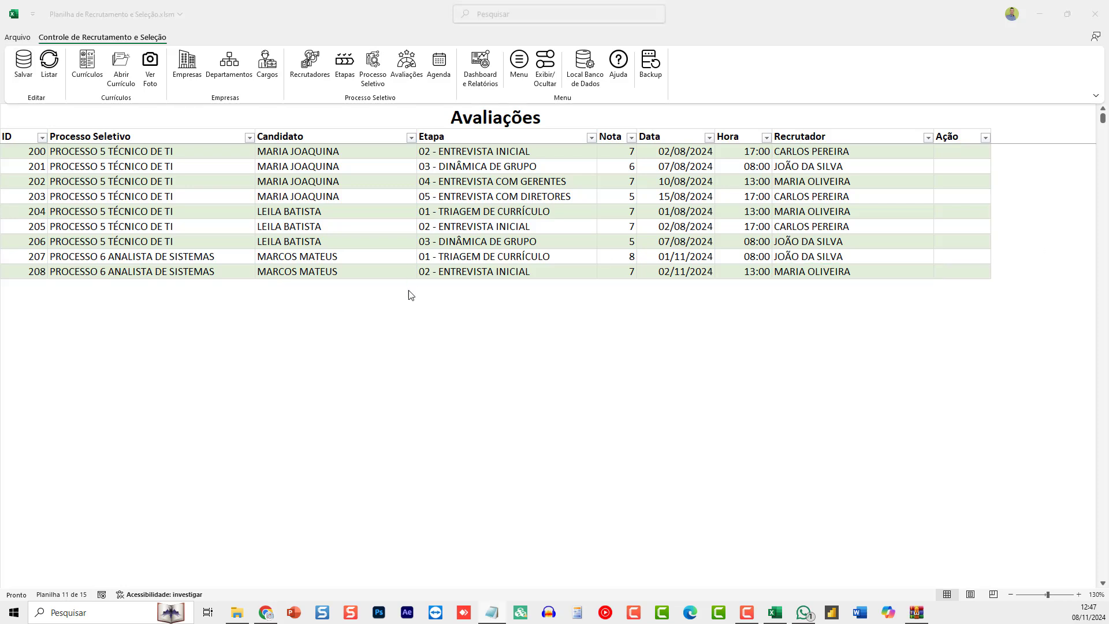
# Start a new row below 208 for PROCESSO 6 ANALISTA DE SISTEMAS.
pyautogui.click(142, 283)
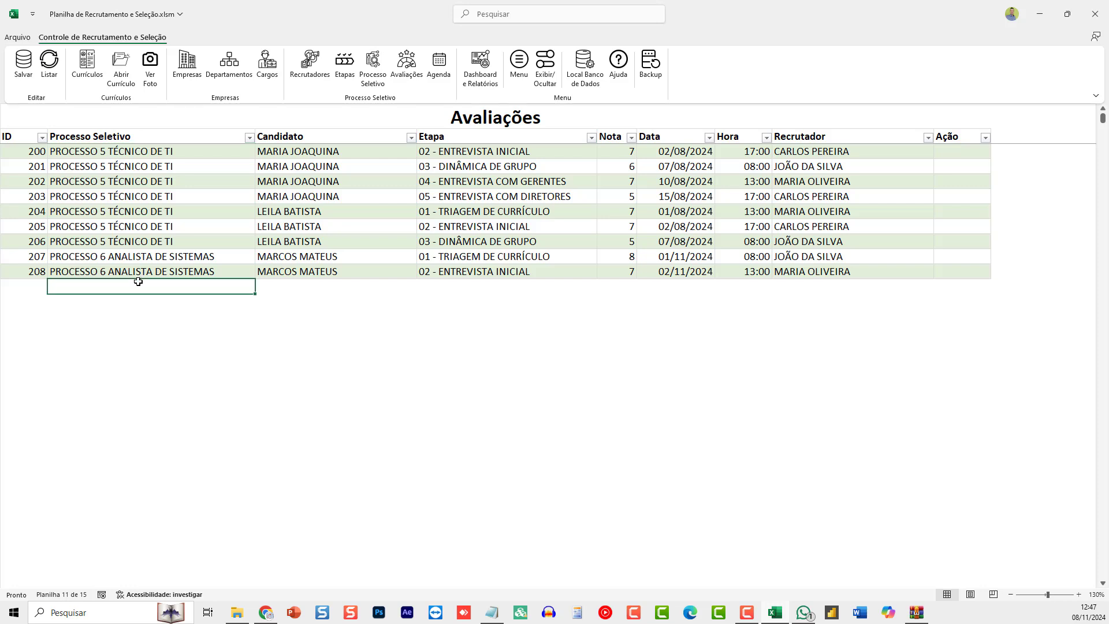
pyautogui.click(260, 288)
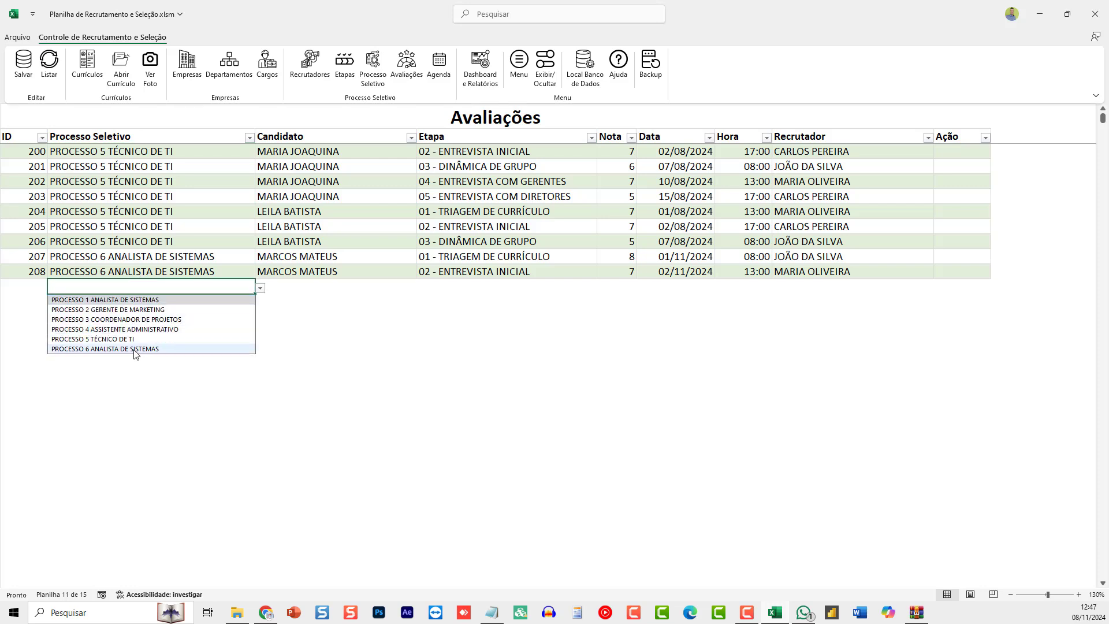
pyautogui.click(105, 348)
pyautogui.click(371, 287)
# Copy the candidate's name from row 208 into the new row.
pyautogui.click(424, 288)
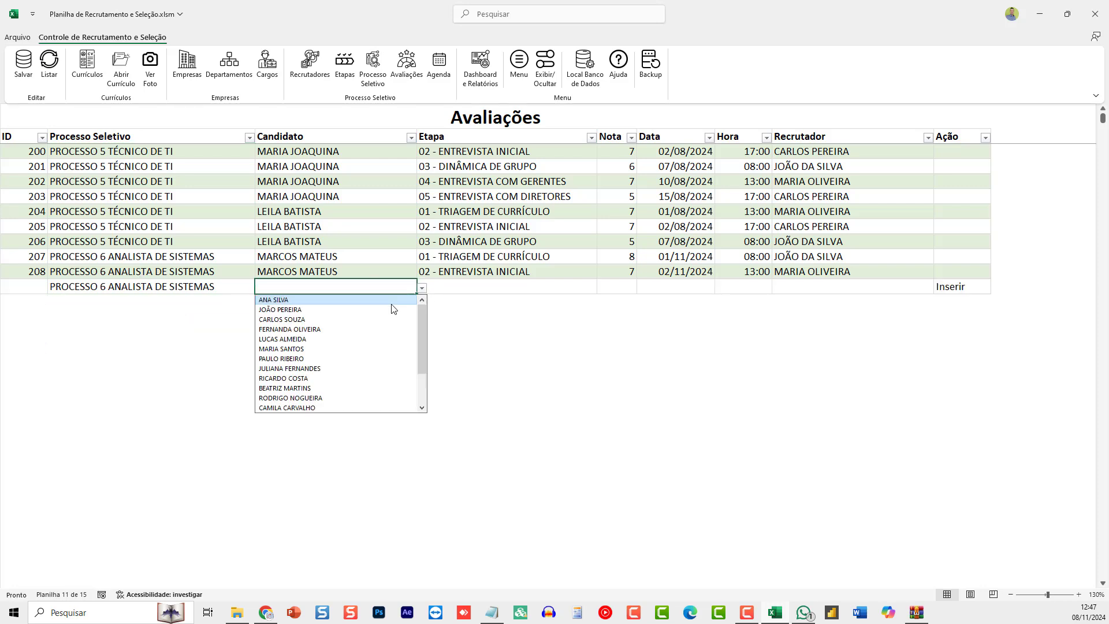
pyautogui.scroll(-3, 339, 384)
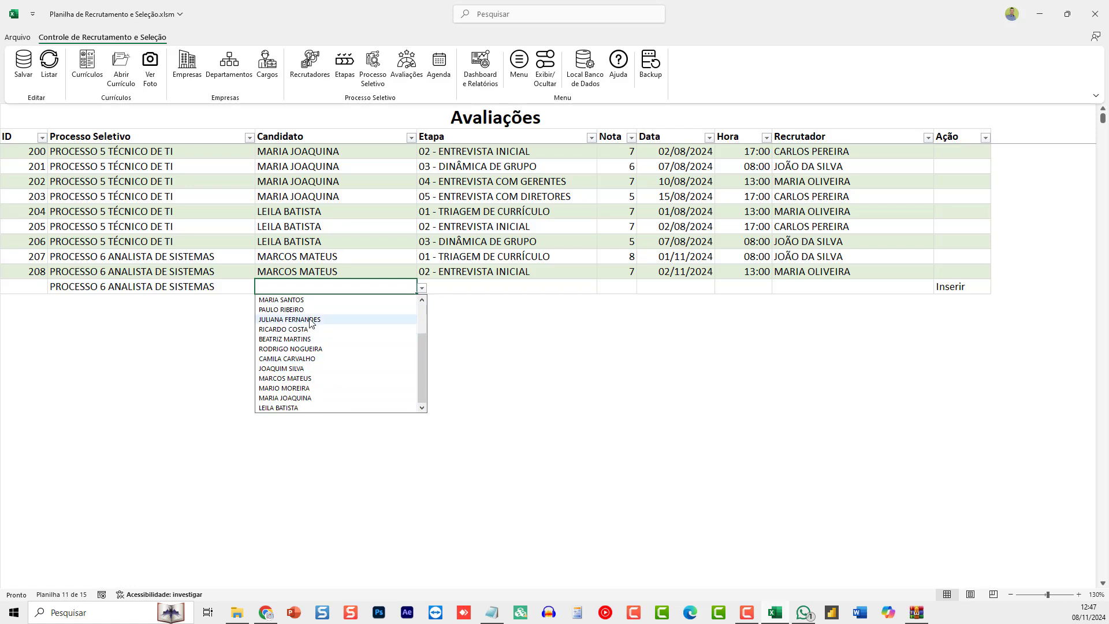
pyautogui.scroll(3, 316, 359)
pyautogui.scroll(1, 317, 360)
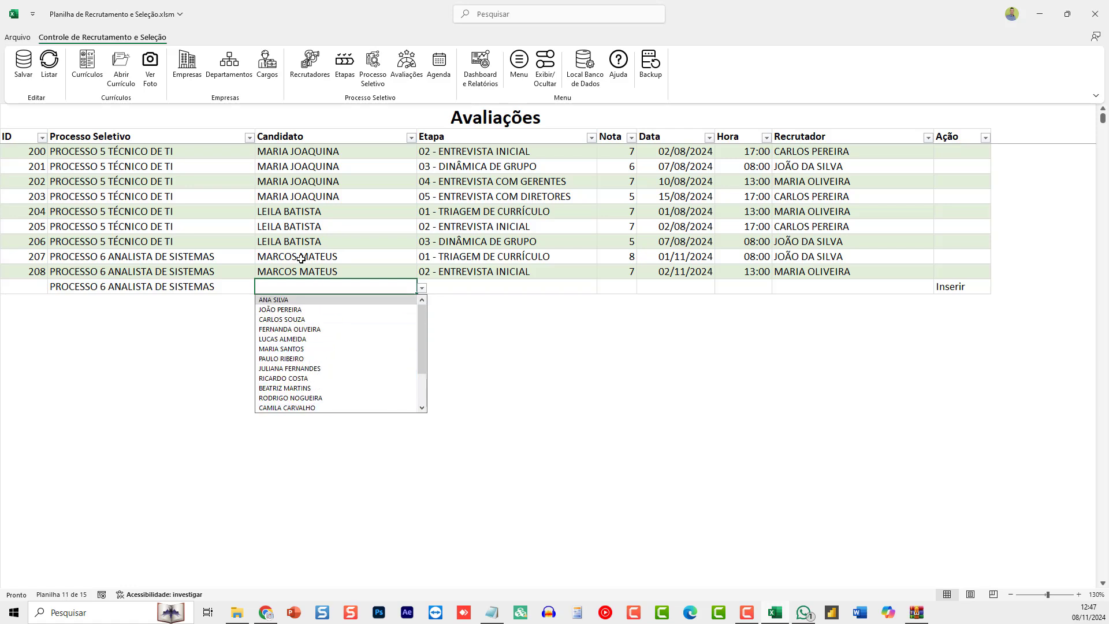
pyautogui.click(300, 259)
pyautogui.click(312, 271)
pyautogui.hotkey('ctrl', 'c')
pyautogui.click(327, 285)
pyautogui.hotkey('ctrl', 'v')
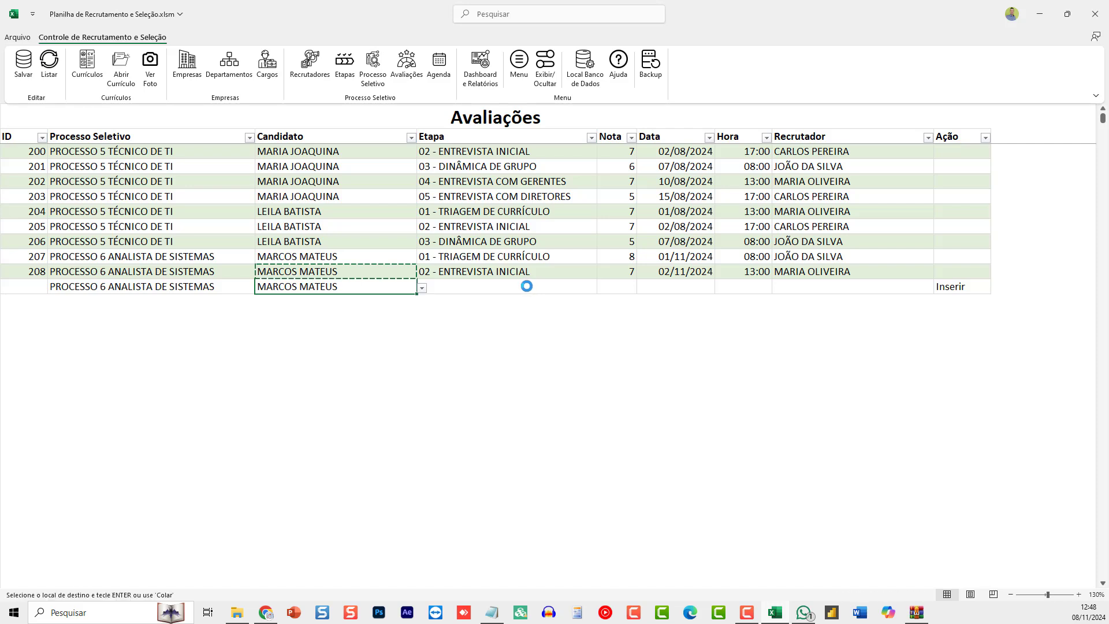
# Set the stage to 98 - ENTREVISTA FINAL with grade 8.
pyautogui.click(534, 289)
pyautogui.click(602, 288)
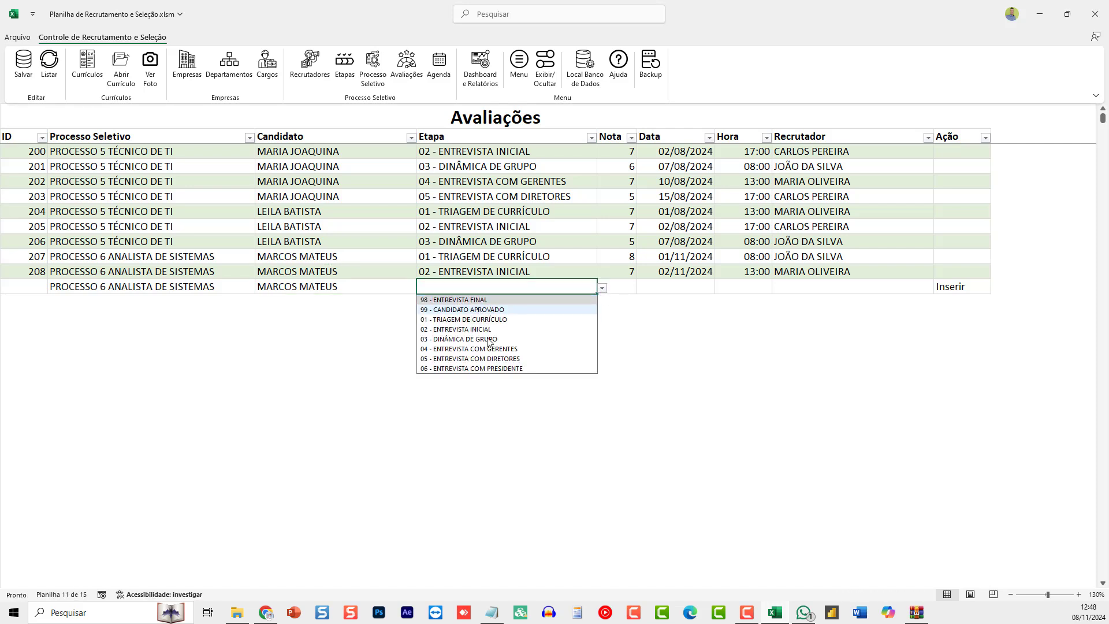
pyautogui.click(477, 300)
pyautogui.click(623, 288)
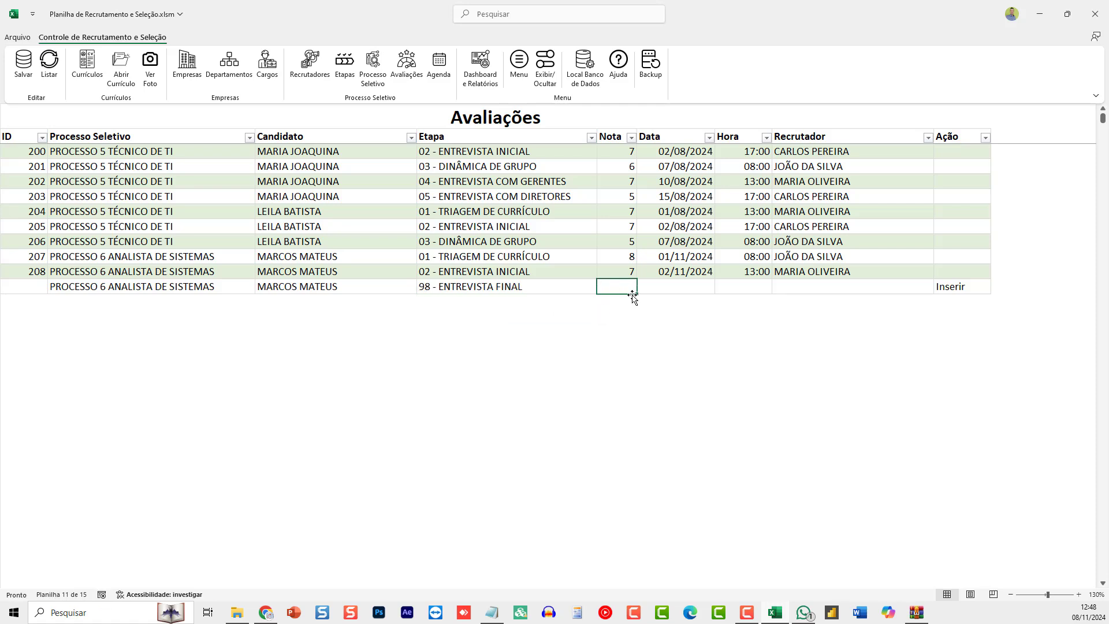
pyautogui.write('8')
pyautogui.press('Tab')
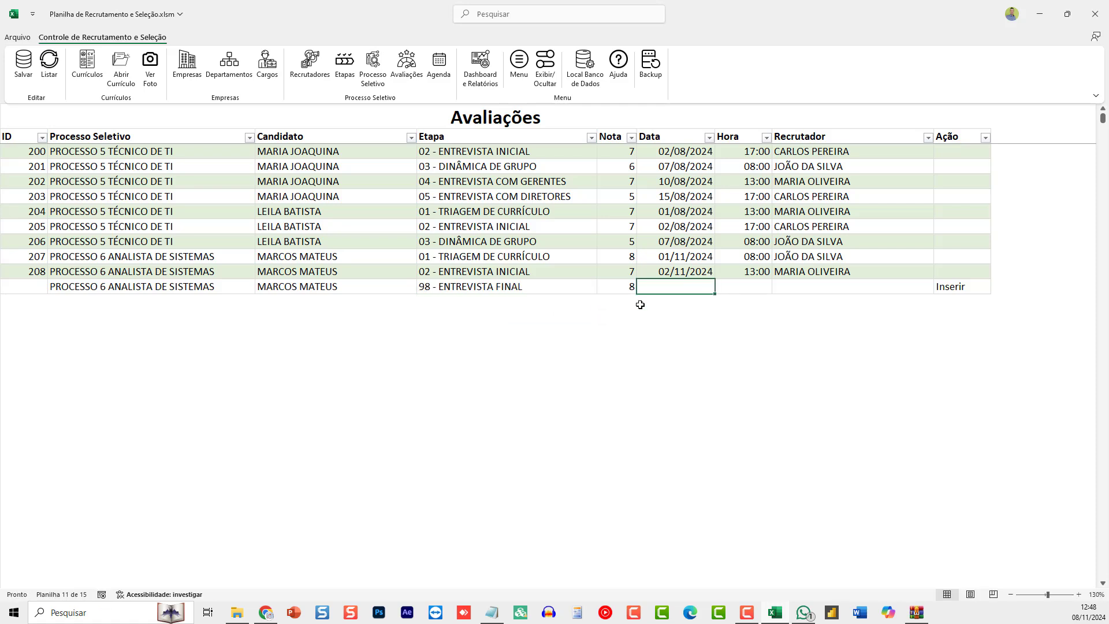
# Enter 05/11/2024 at 09:00 and assign the recruiter.
pyautogui.write('05/11')
pyautogui.press('Tab')
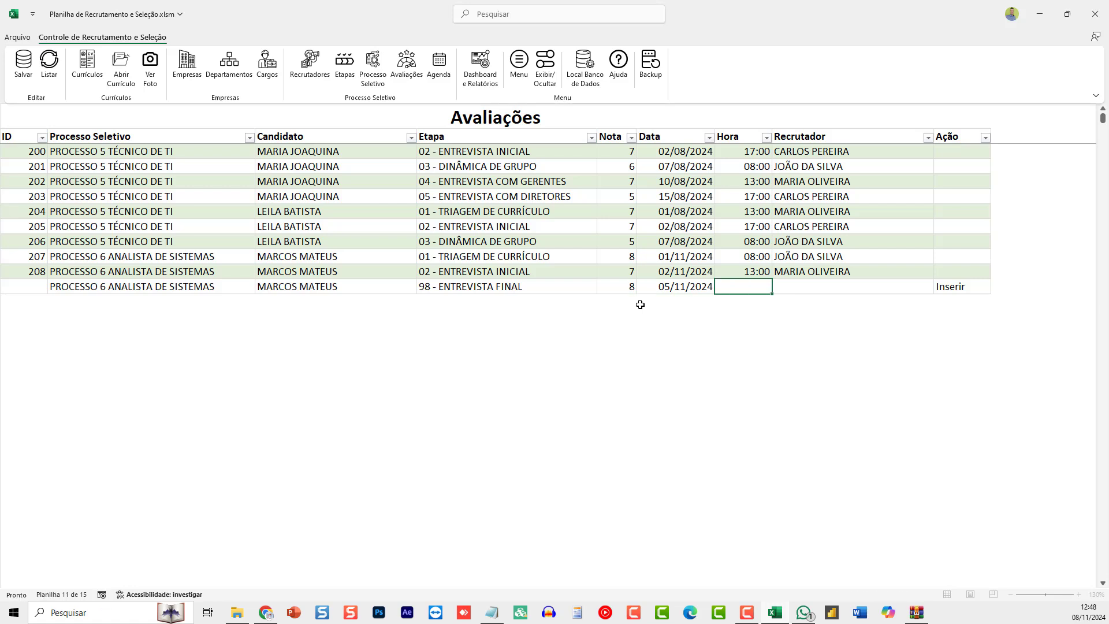
pyautogui.write('09:')
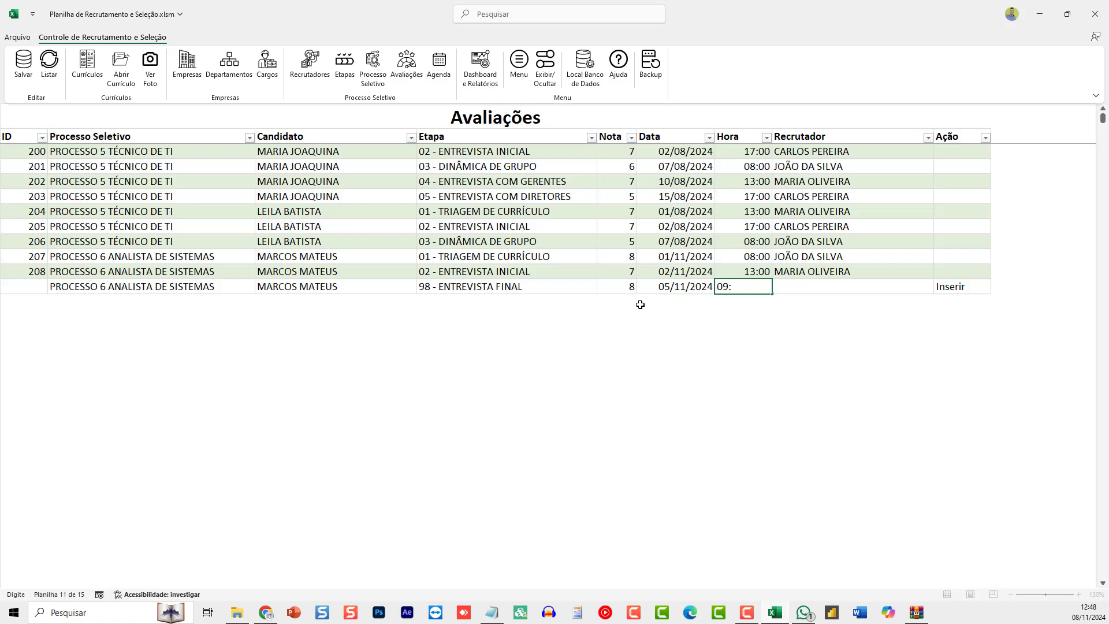
pyautogui.write('00')
pyautogui.press('Tab')
pyautogui.hotkey('alt', 'Down')
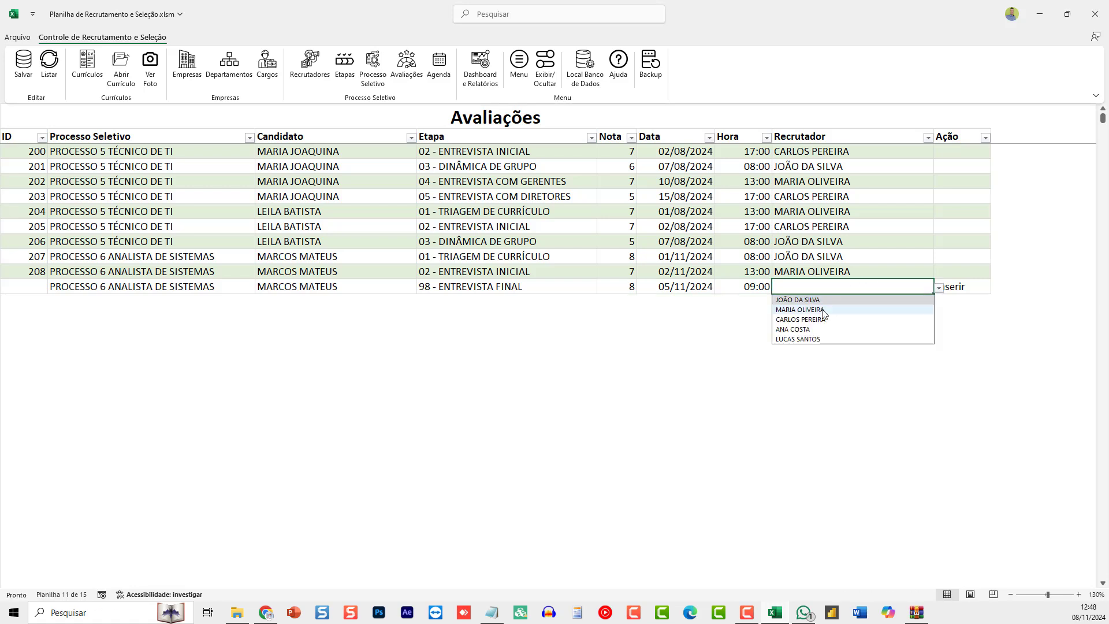
pyautogui.click(823, 310)
pyautogui.click(144, 306)
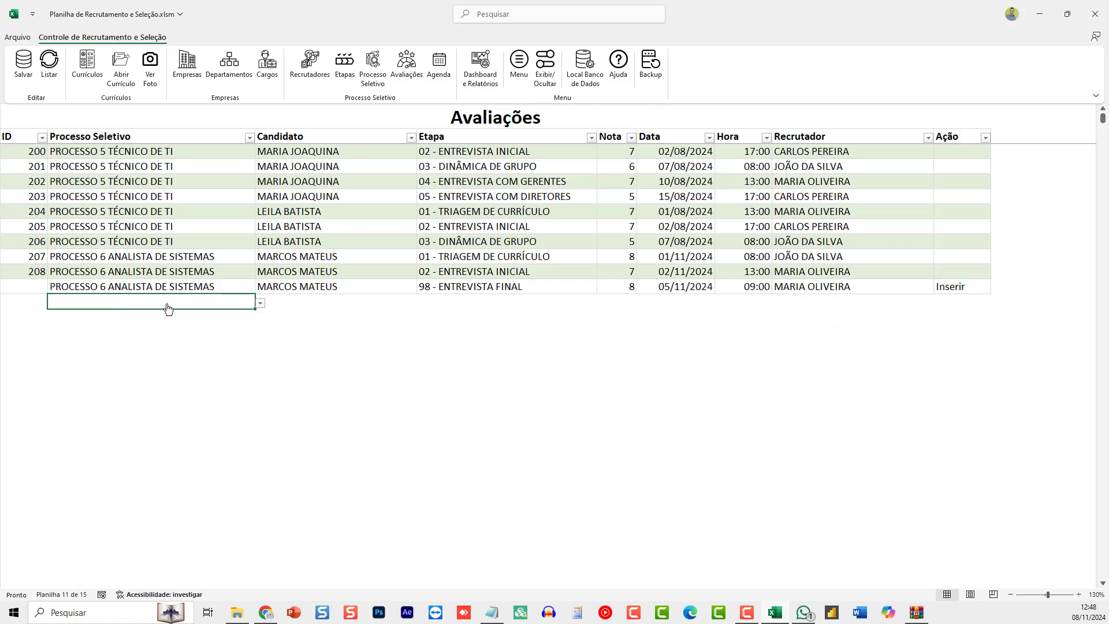
# Set the new row's process to PROCESSO 6 ANALISTA DE SISTEMAS, same candidate, stage 99 - CANDIDATO APROVADO.
pyautogui.hotkey('alt', 'Down')
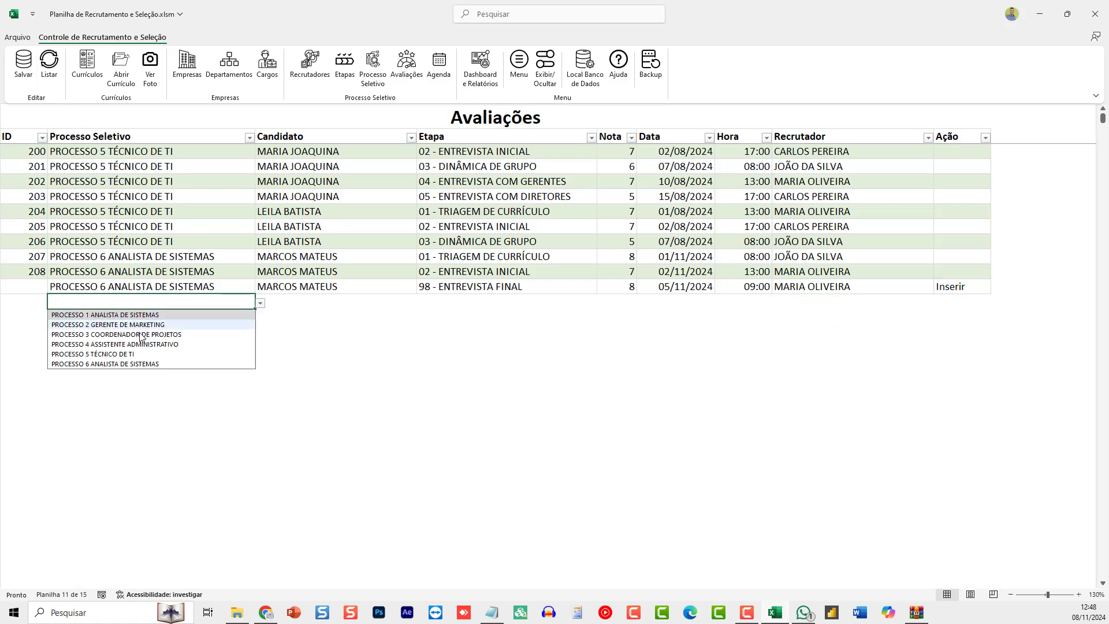
pyautogui.click(126, 363)
pyautogui.hotkey('alt', 'Down')
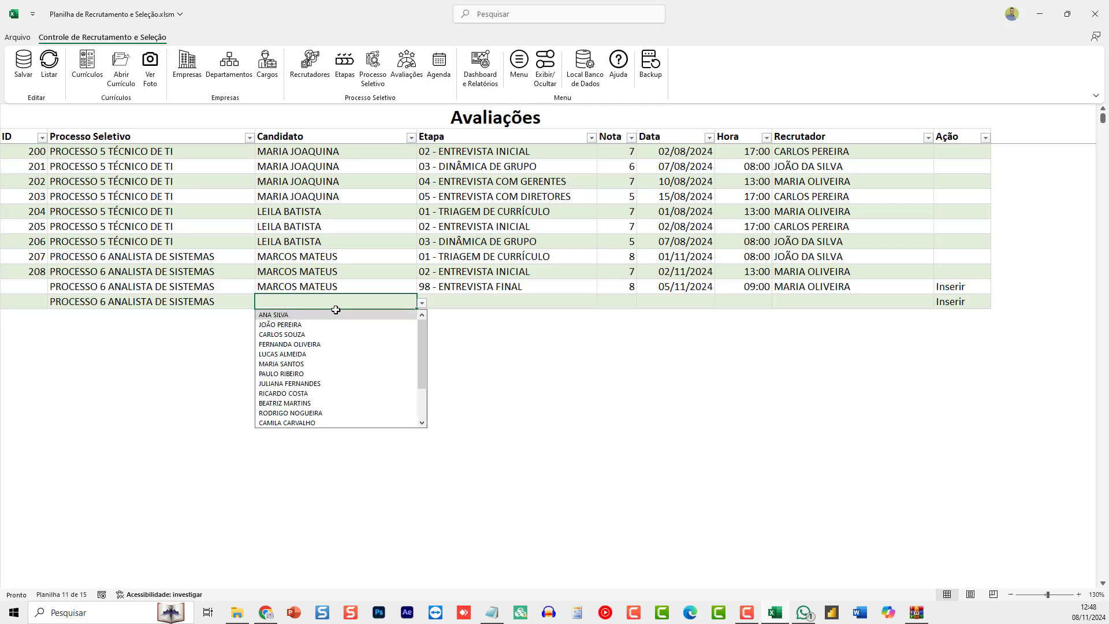
pyautogui.scroll(-2, 301, 393)
pyautogui.click(293, 394)
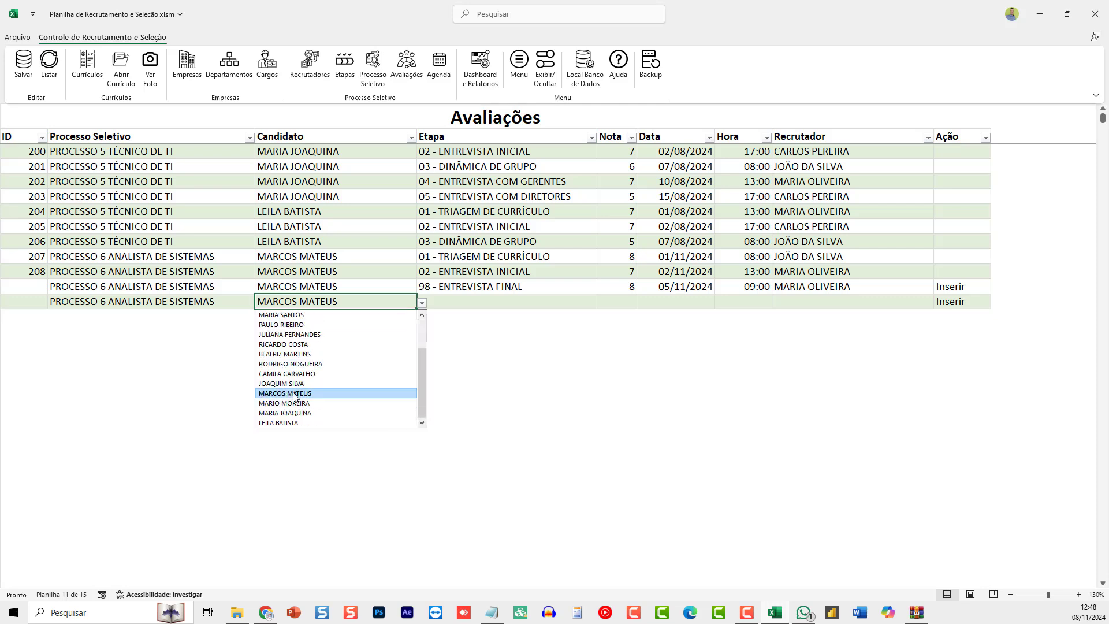
pyautogui.hotkey('alt', 'Down')
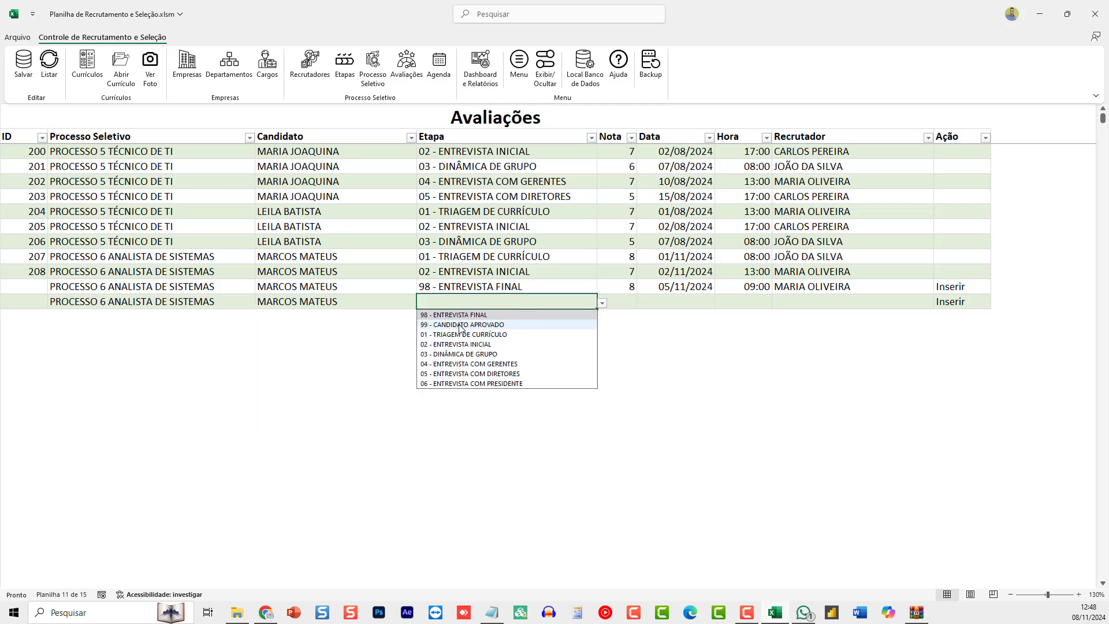
pyautogui.click(460, 326)
# Enter grade 10, date 08/11/2024 and time 08:00, and pick the recruiter.
pyautogui.write('8')
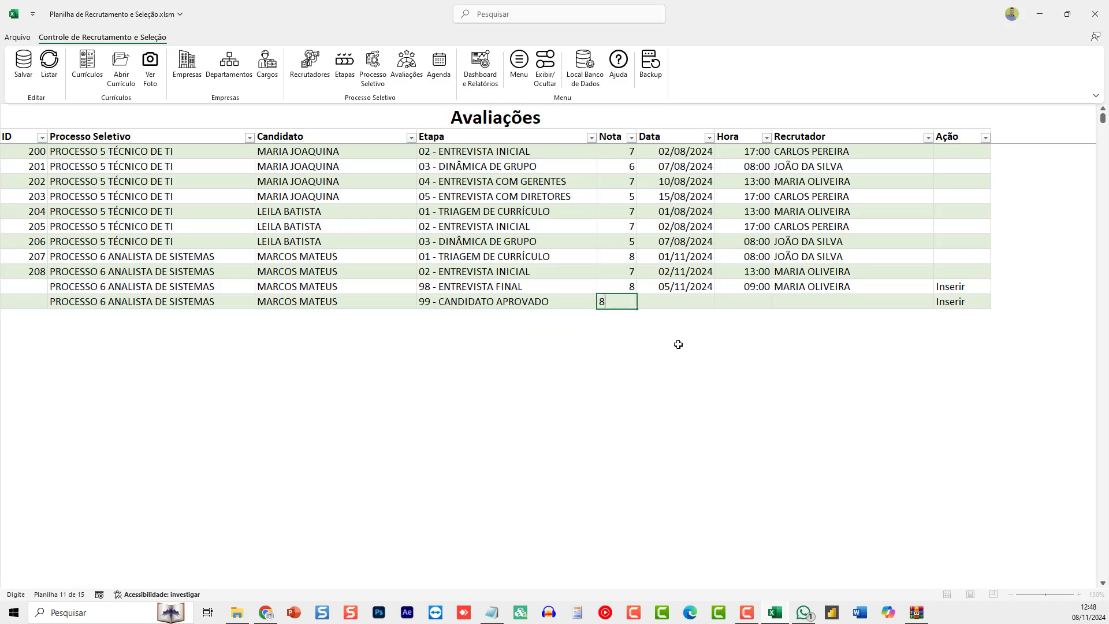
pyautogui.press('BackSpace')
pyautogui.write('10')
pyautogui.press('Tab')
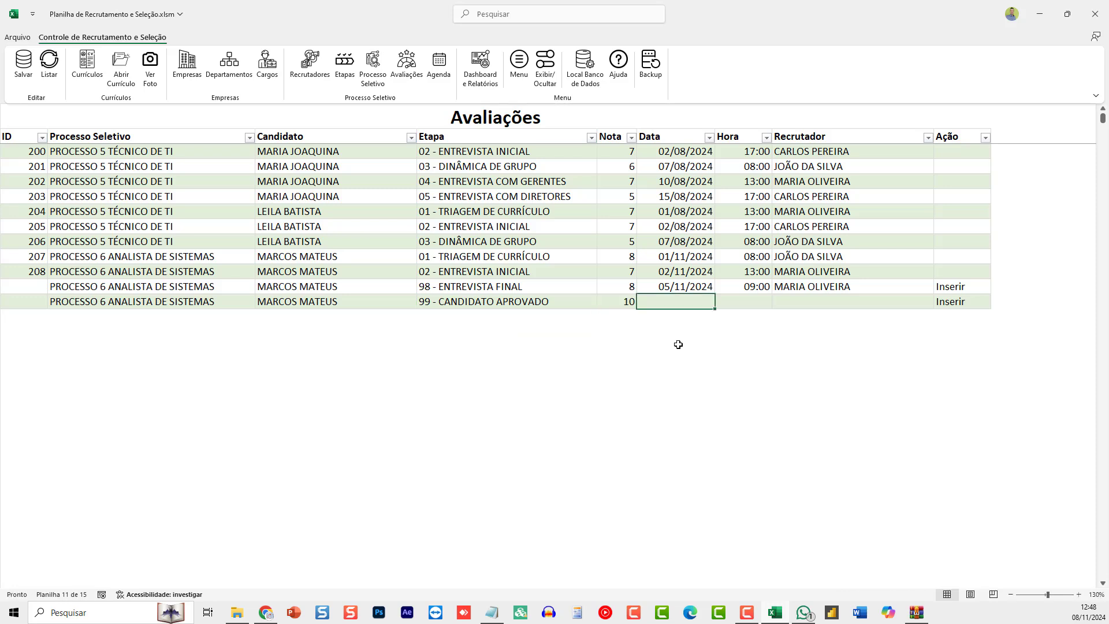
pyautogui.write('08/11')
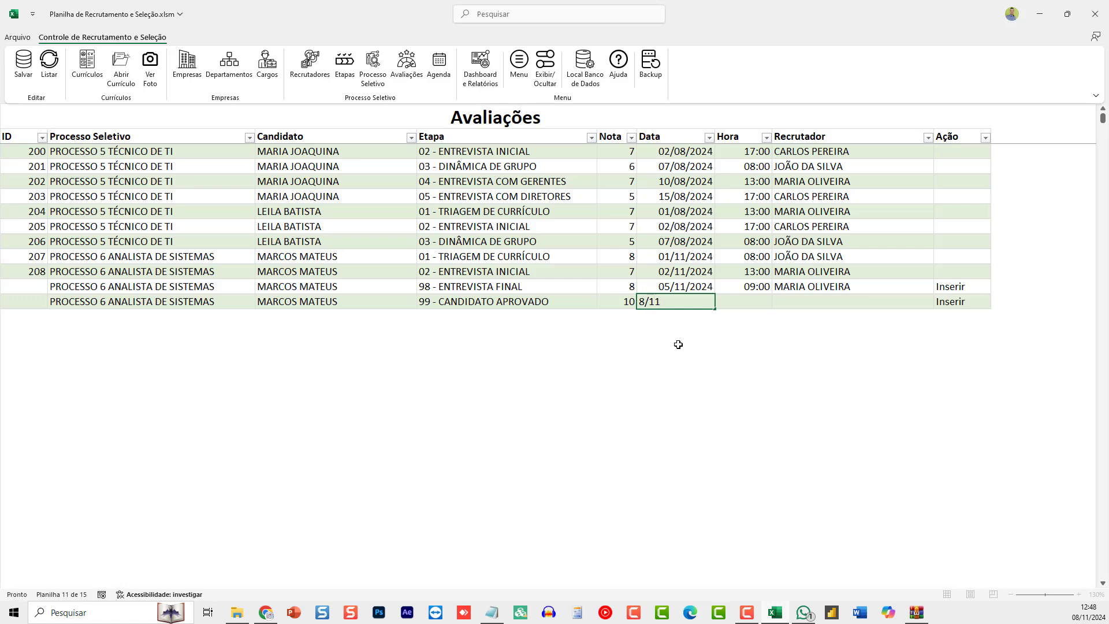
pyautogui.press('Tab')
pyautogui.write('08')
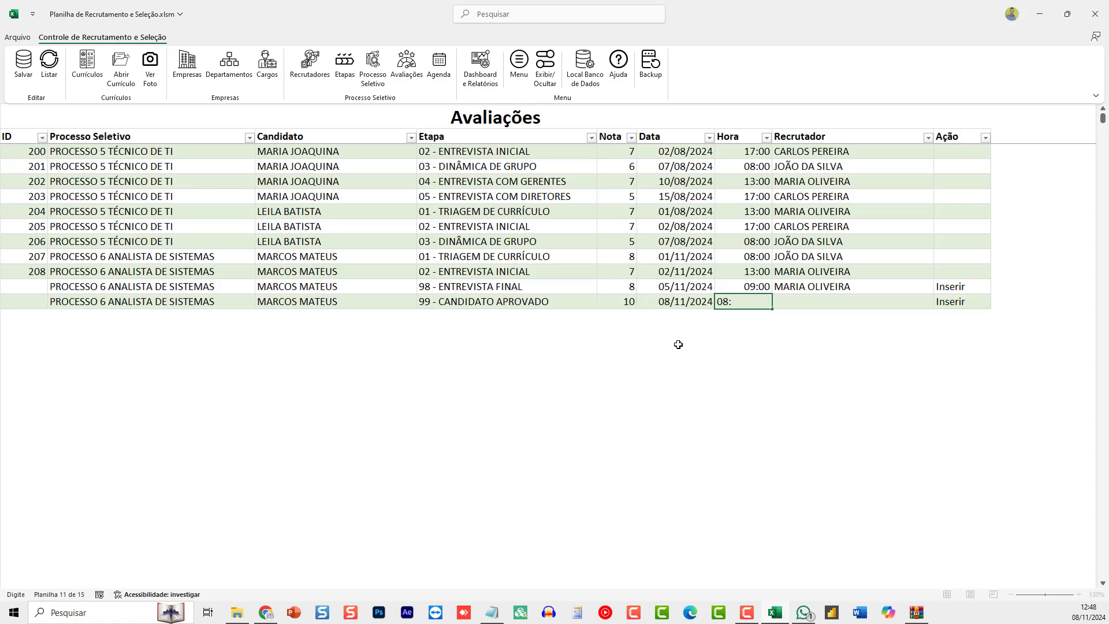
pyautogui.write(':00')
pyautogui.press('Tab')
pyautogui.hotkey('alt', 'Down')
pyautogui.press('Down')
pyautogui.press('Down')
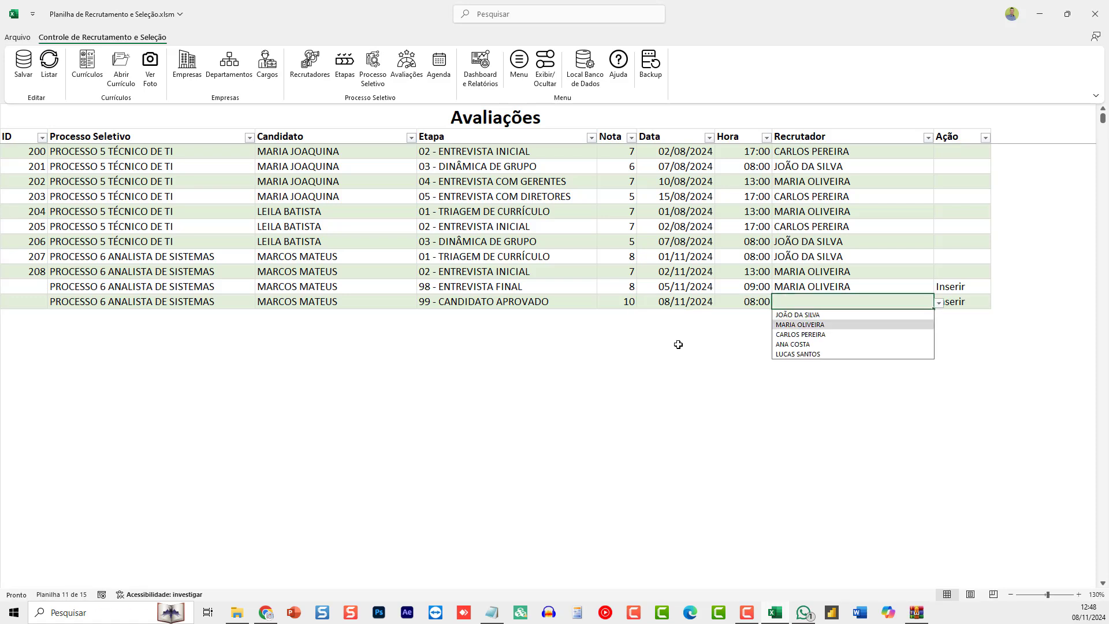
pyautogui.press('Return')
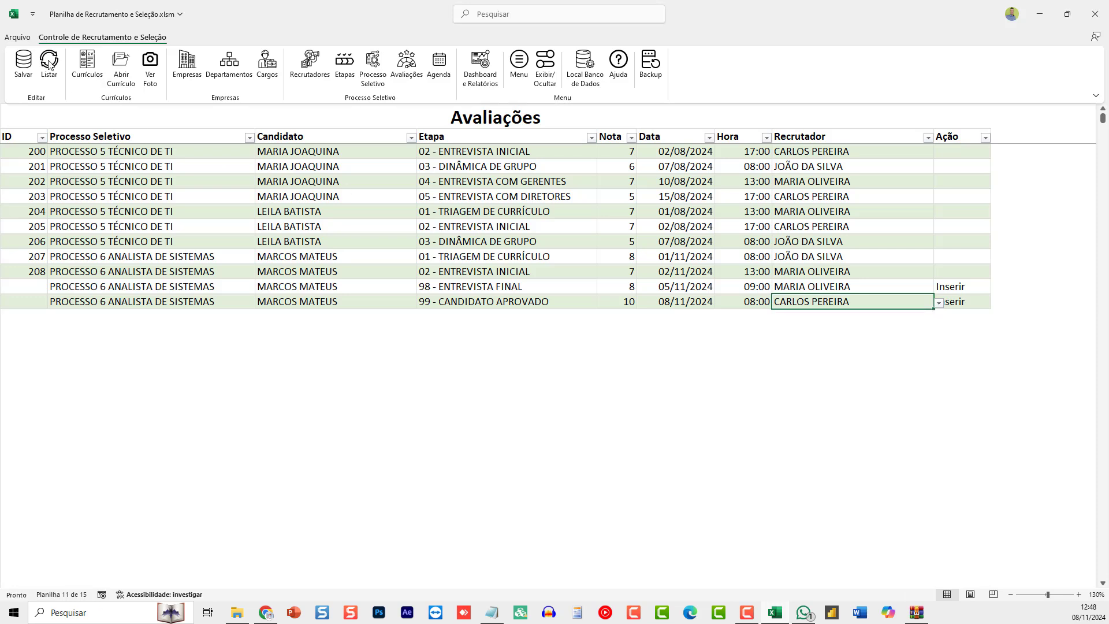
# Save the new evaluations and check they received IDs 209 and 210.
pyautogui.click(23, 67)
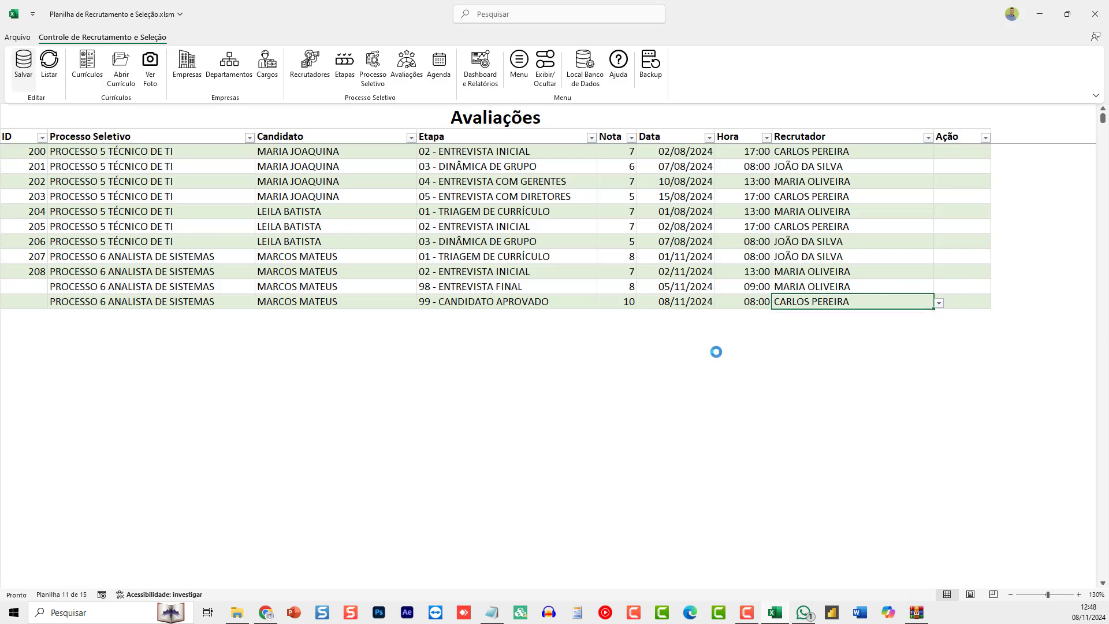
pyautogui.moveTo(36, 286); pyautogui.dragTo(35, 301)
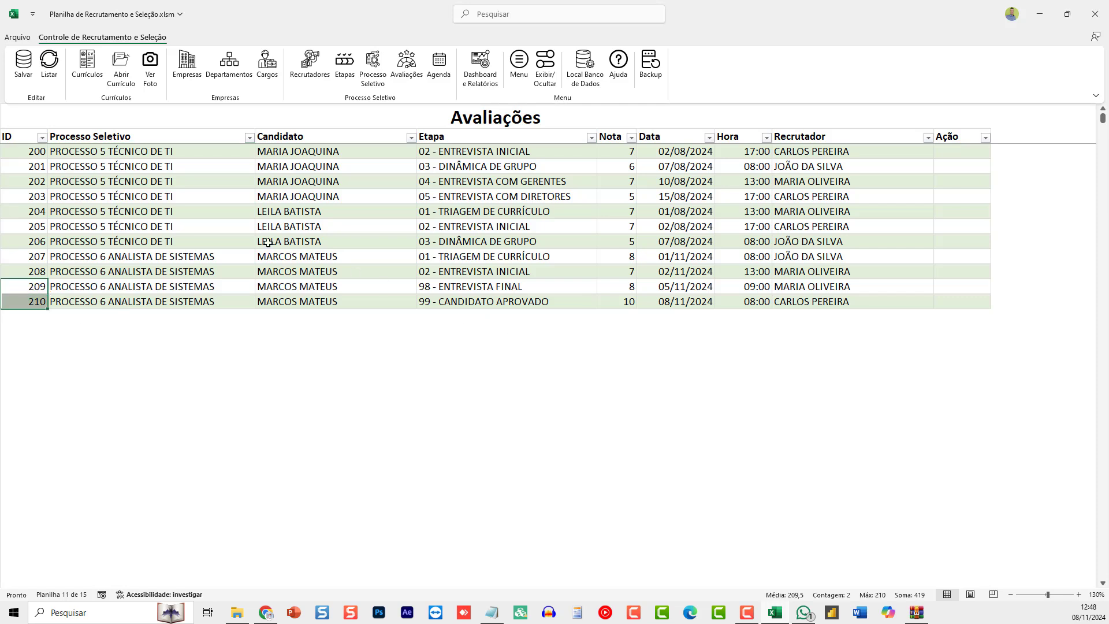
pyautogui.click(161, 190)
pyautogui.keyDown('shift'); pyautogui.click(859, 338); pyautogui.keyUp('shift')
pyautogui.press('Delete')
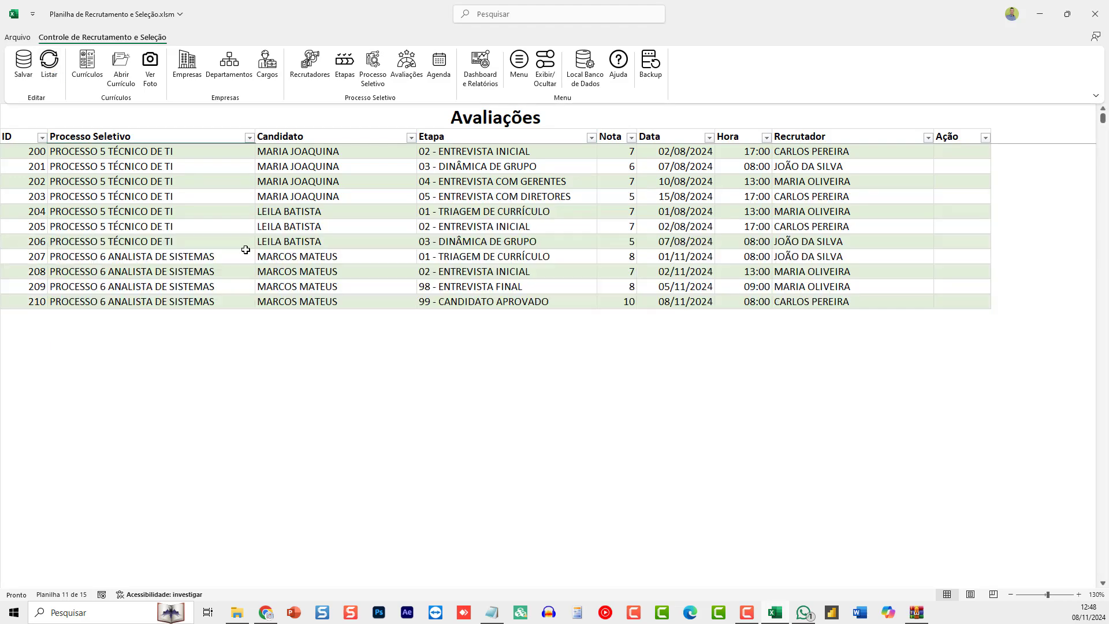
pyautogui.click(249, 254)
pyautogui.scroll(-3, 339, 280)
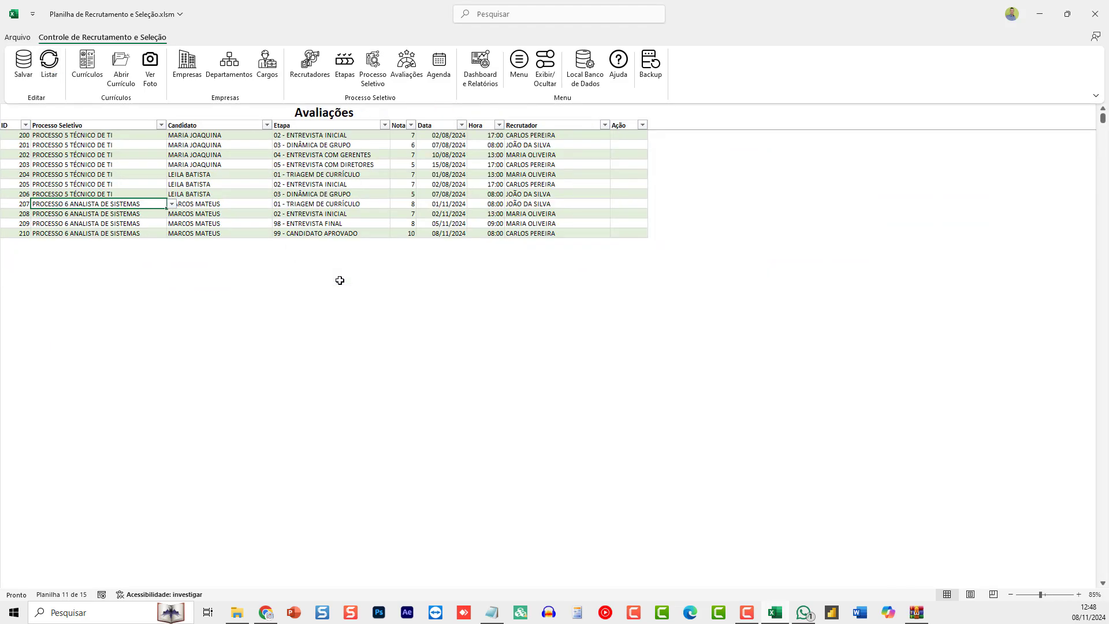
pyautogui.scroll(1, 339, 280)
pyautogui.scroll(4, 312, 271)
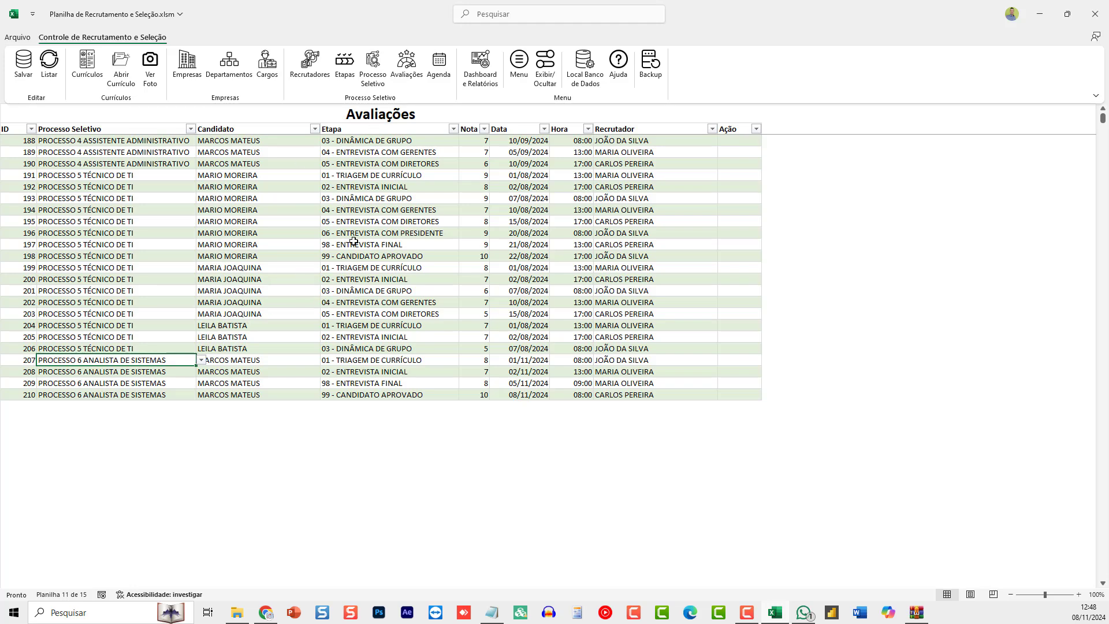
# Open the Agenda sheet and view the second and third recruiters' October schedules.
pyautogui.click(437, 77)
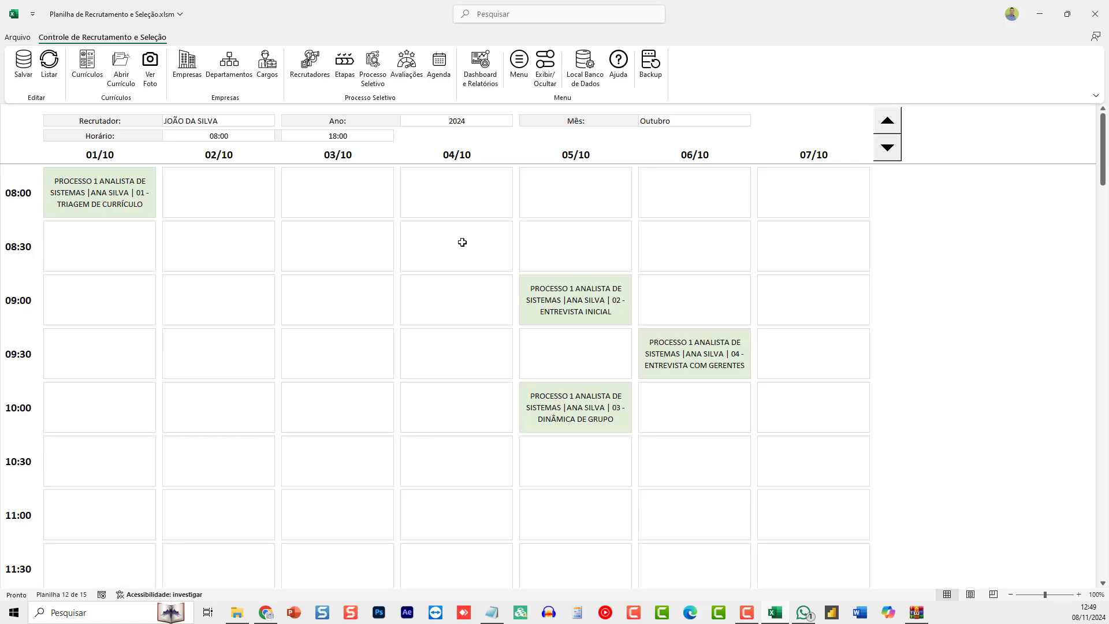
pyautogui.click(243, 121)
pyautogui.click(280, 120)
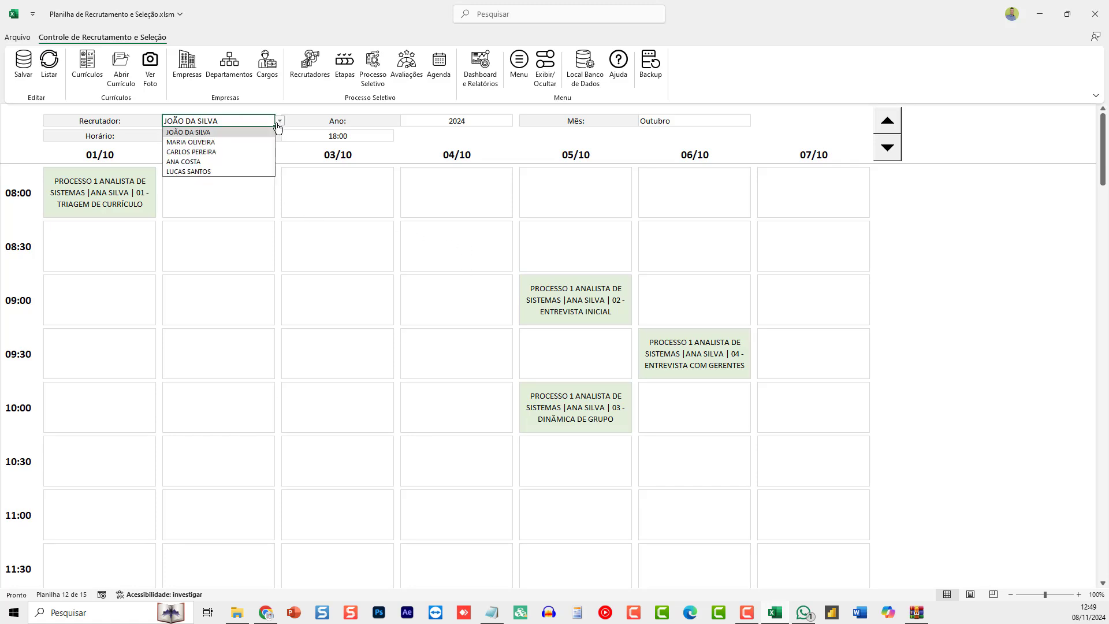
pyautogui.click(228, 143)
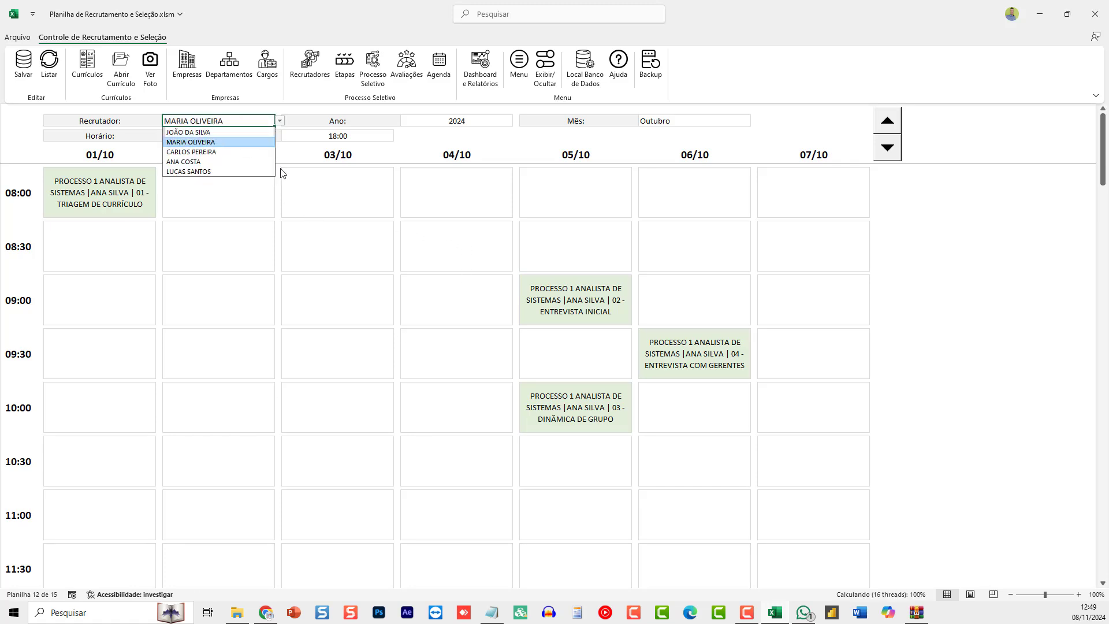
pyautogui.click(280, 121)
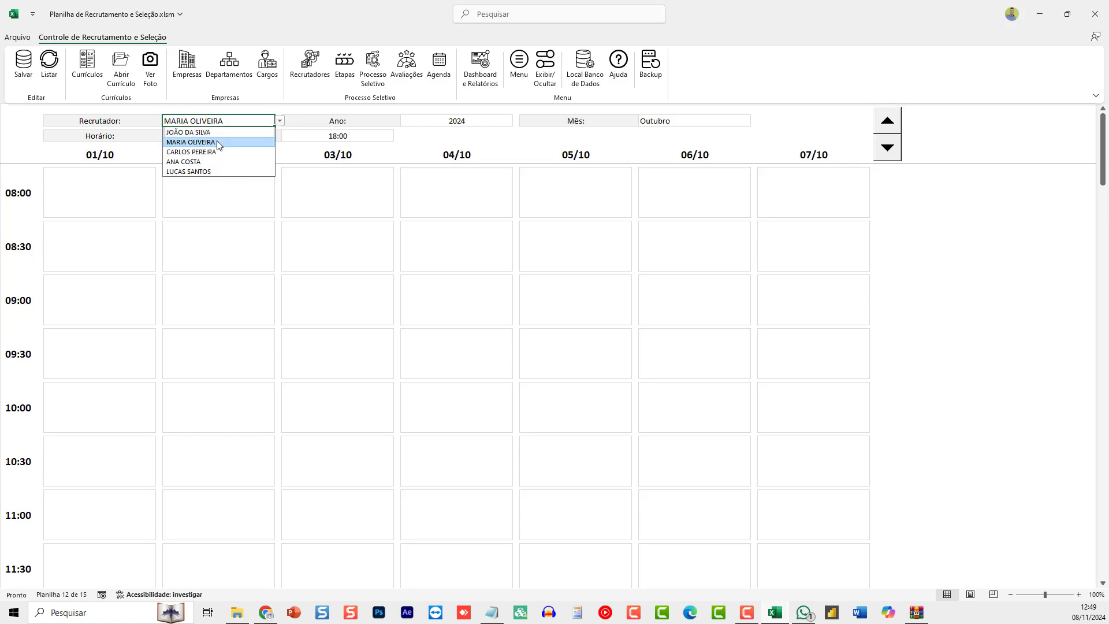
pyautogui.click(228, 141)
pyautogui.click(280, 122)
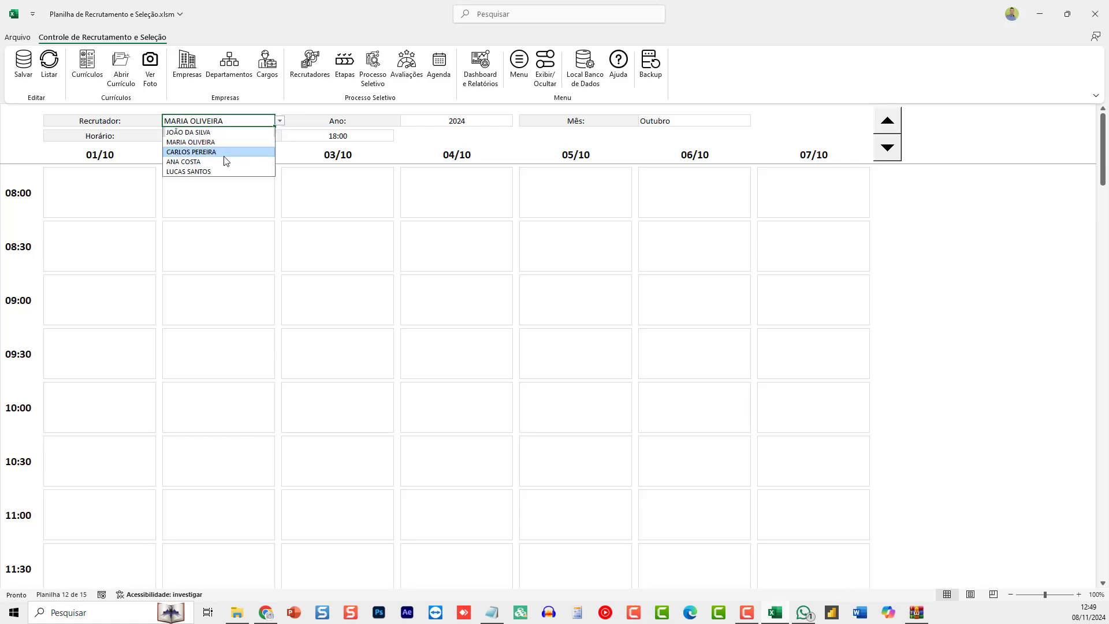
pyautogui.click(225, 153)
# View the fourth and fifth recruiters' schedules, ending on the first recruiter's four appointments.
pyautogui.click(280, 123)
pyautogui.click(231, 162)
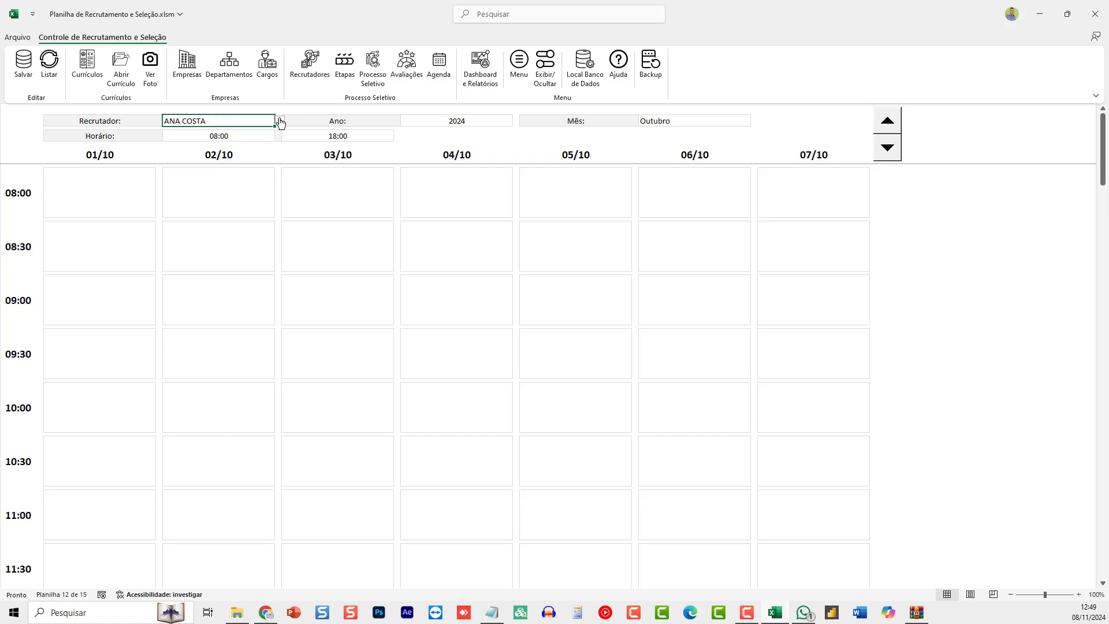
pyautogui.click(280, 120)
pyautogui.click(211, 172)
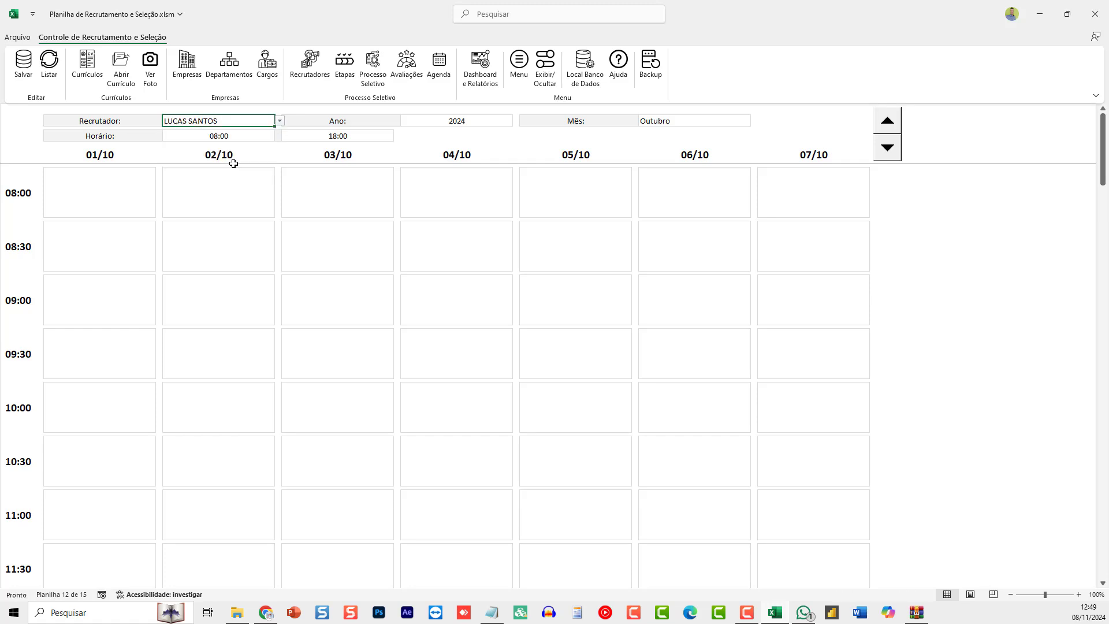
pyautogui.click(280, 121)
pyautogui.click(237, 133)
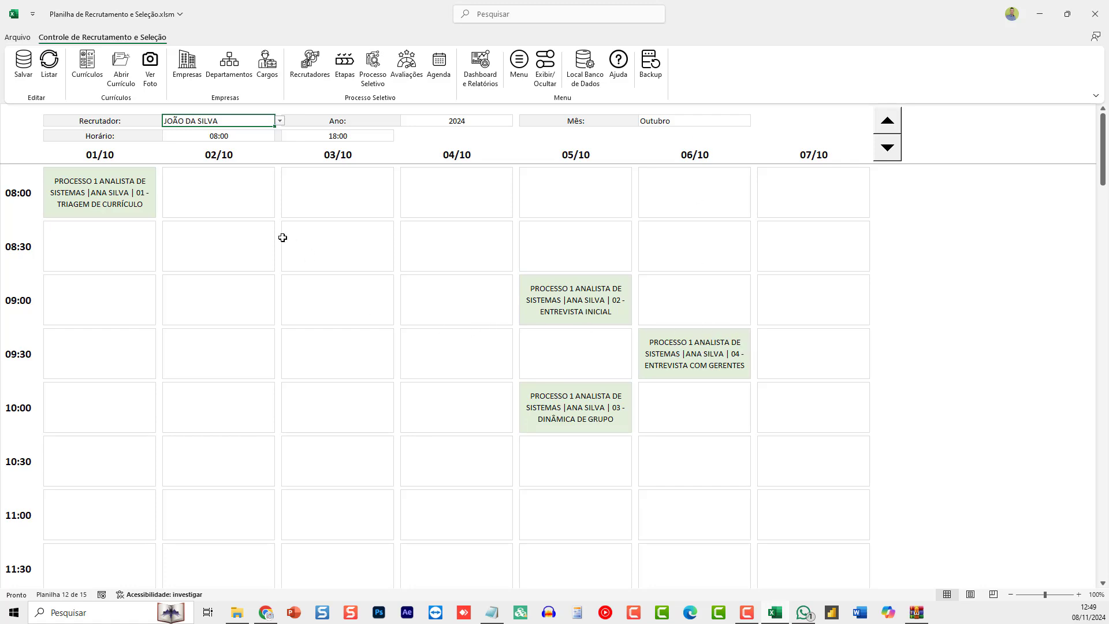
# Browse the agenda weeks around 01/10, then switch the month to Novembro and back to Outubro.
pyautogui.click(892, 123)
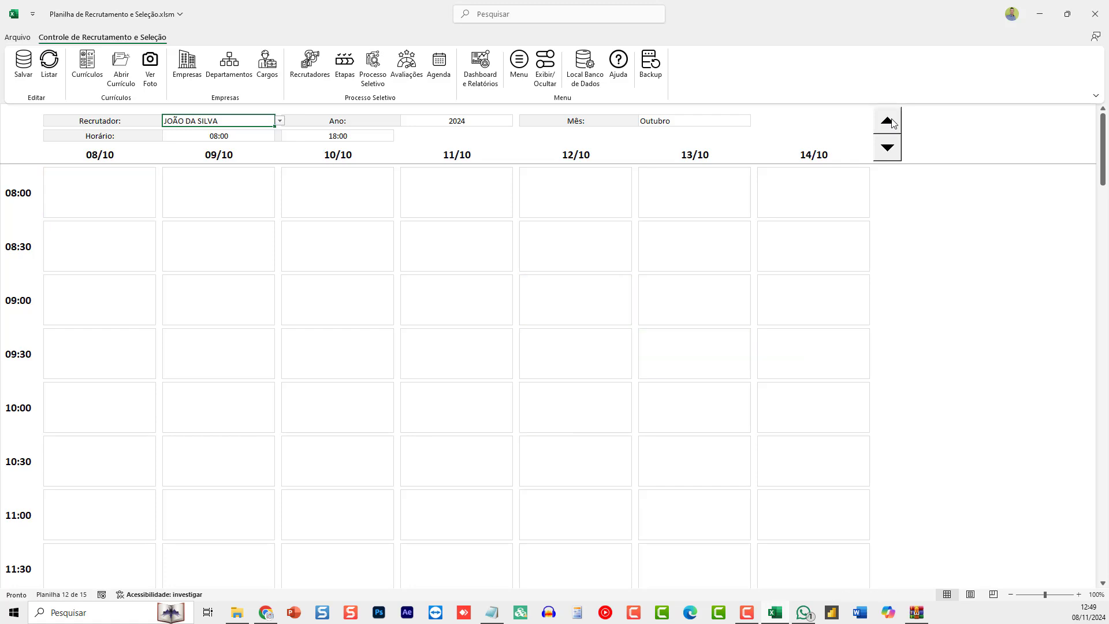
pyautogui.click(887, 150)
pyautogui.click(892, 124)
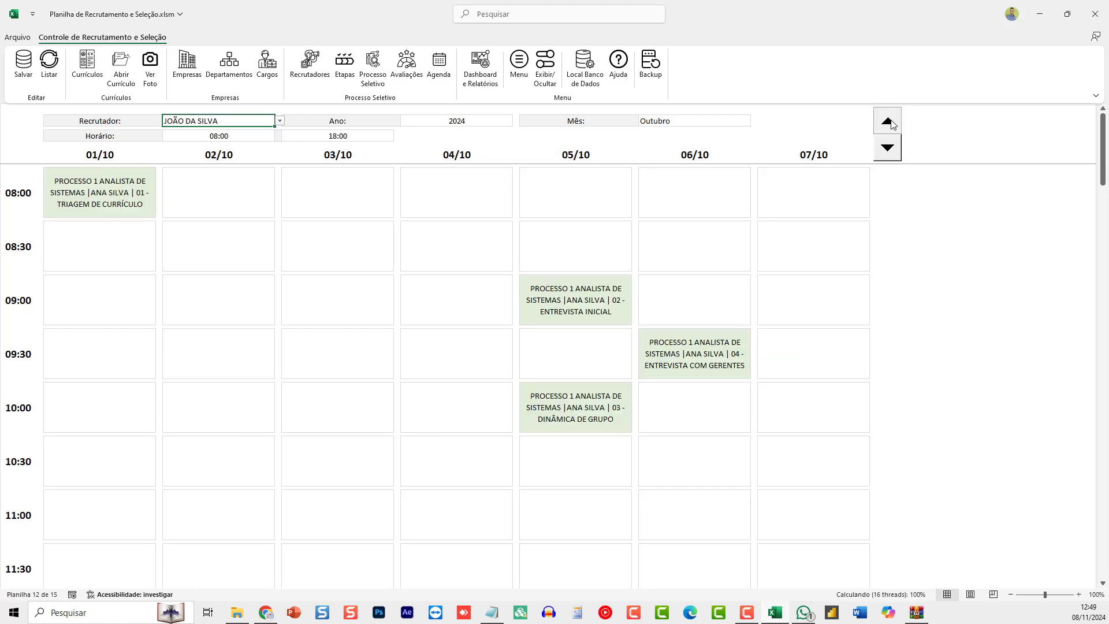
pyautogui.click(892, 125)
pyautogui.click(893, 156)
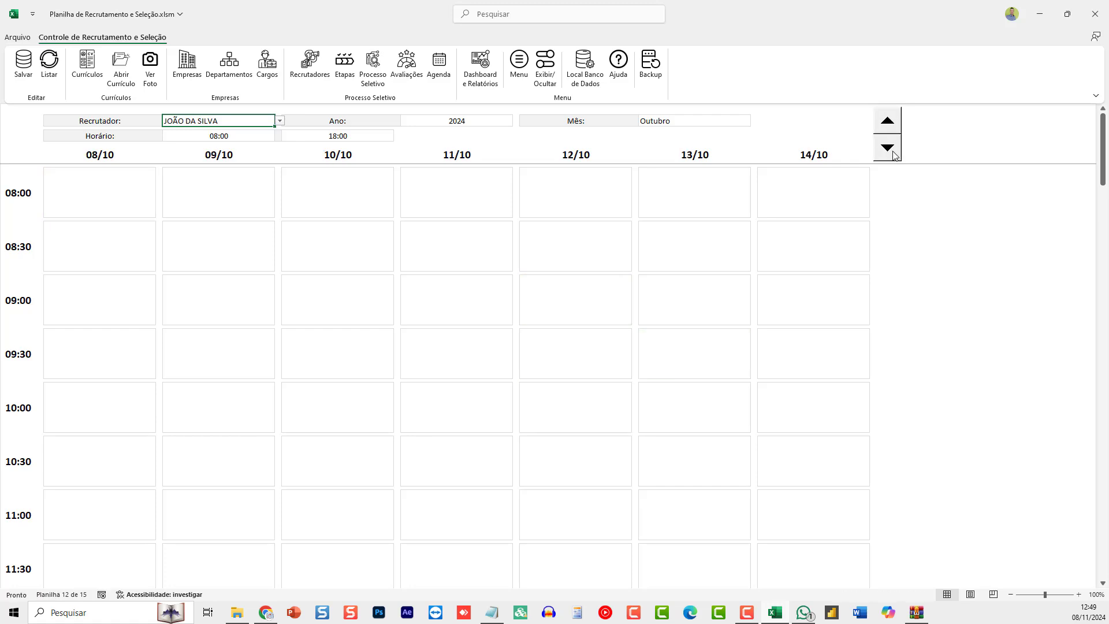
pyautogui.click(893, 155)
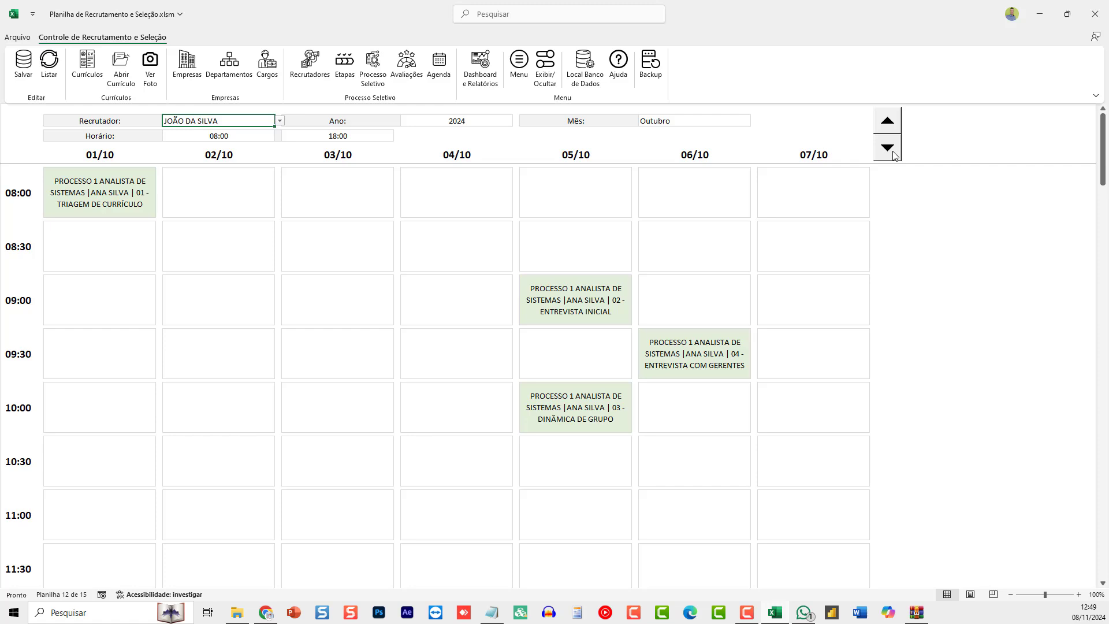
pyautogui.click(664, 120)
pyautogui.hotkey('alt', 'Down')
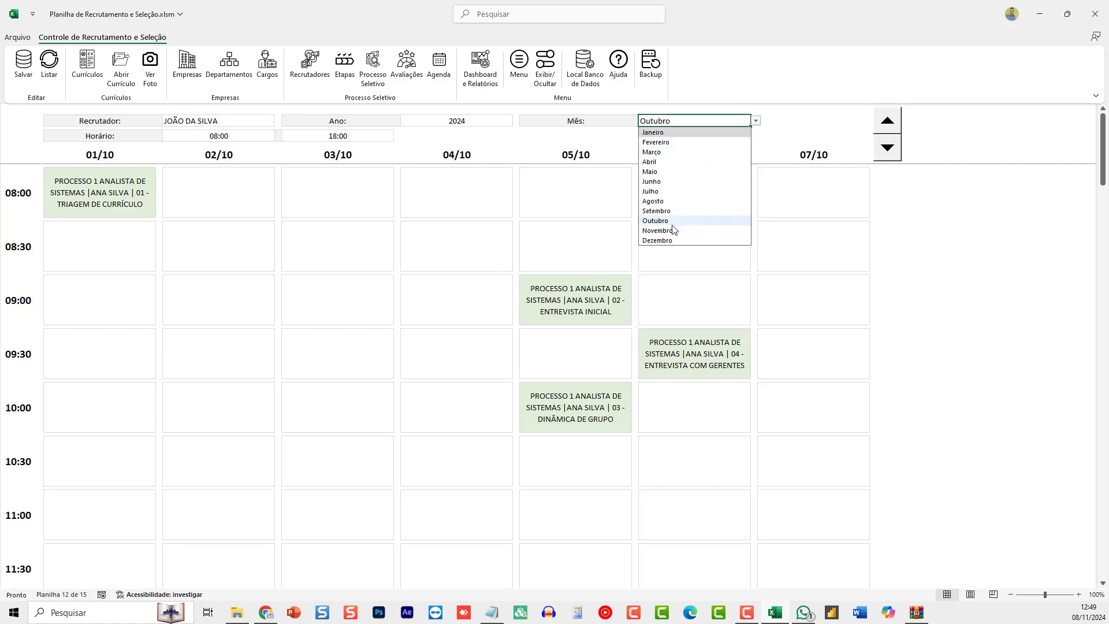
pyautogui.click(669, 229)
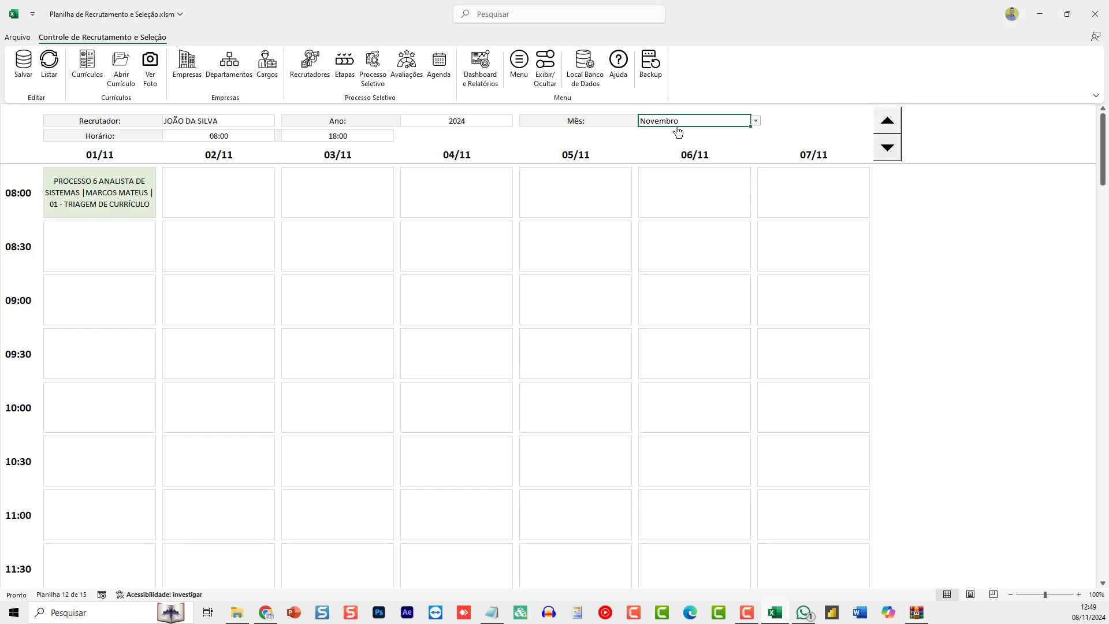
pyautogui.hotkey('alt', 'Down')
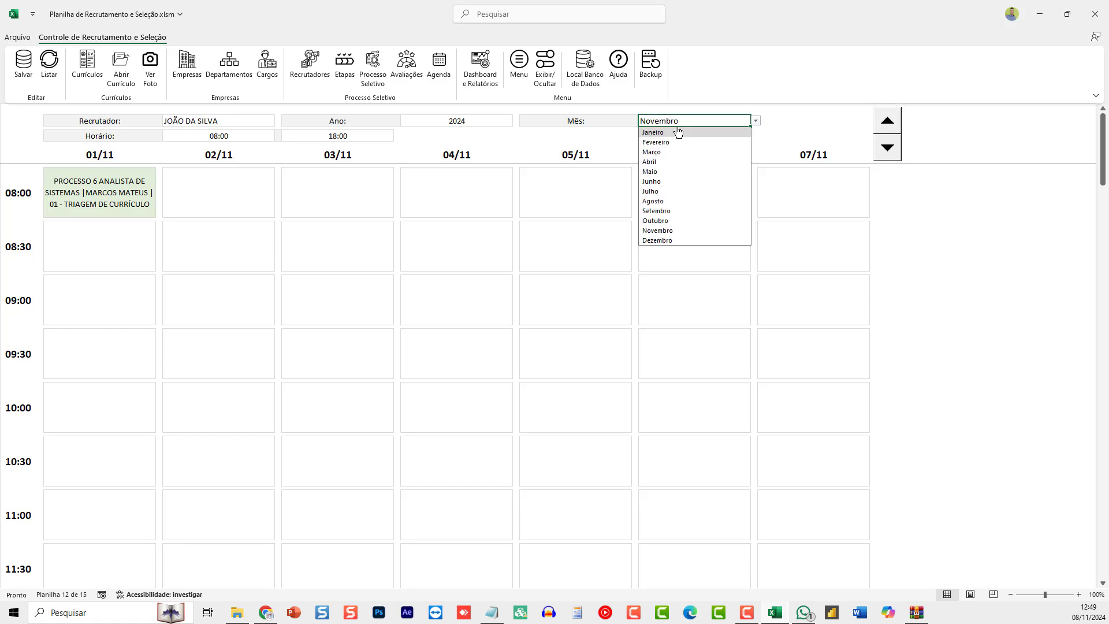
pyautogui.click(672, 221)
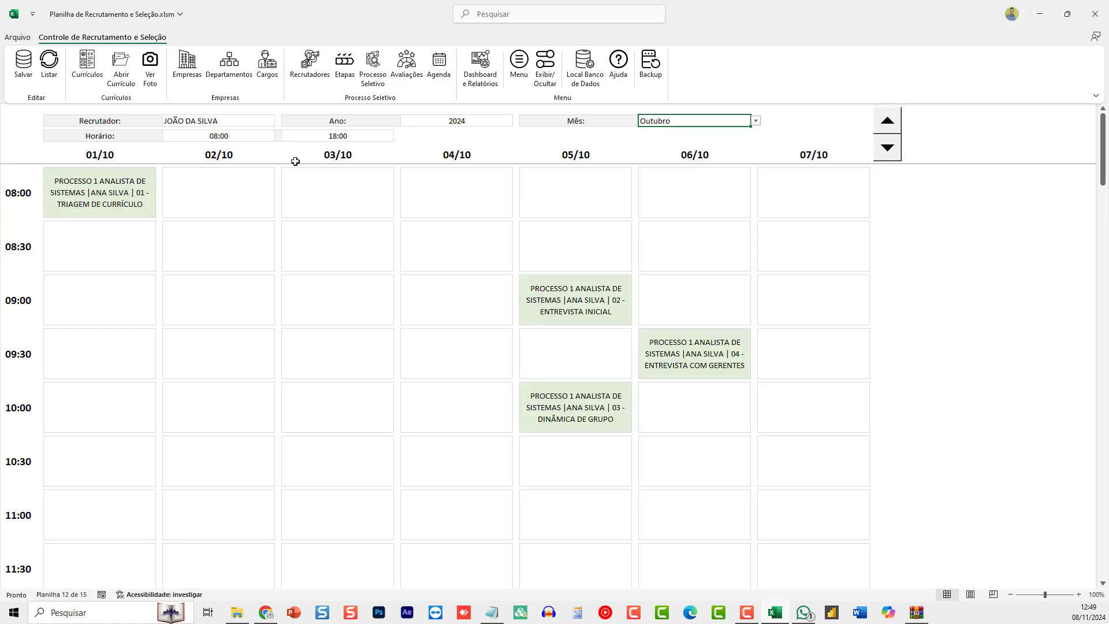
# Set the agenda hours to 08:00–17:00 and scroll the calendar to check the rows.
pyautogui.click(226, 139)
pyautogui.write('13')
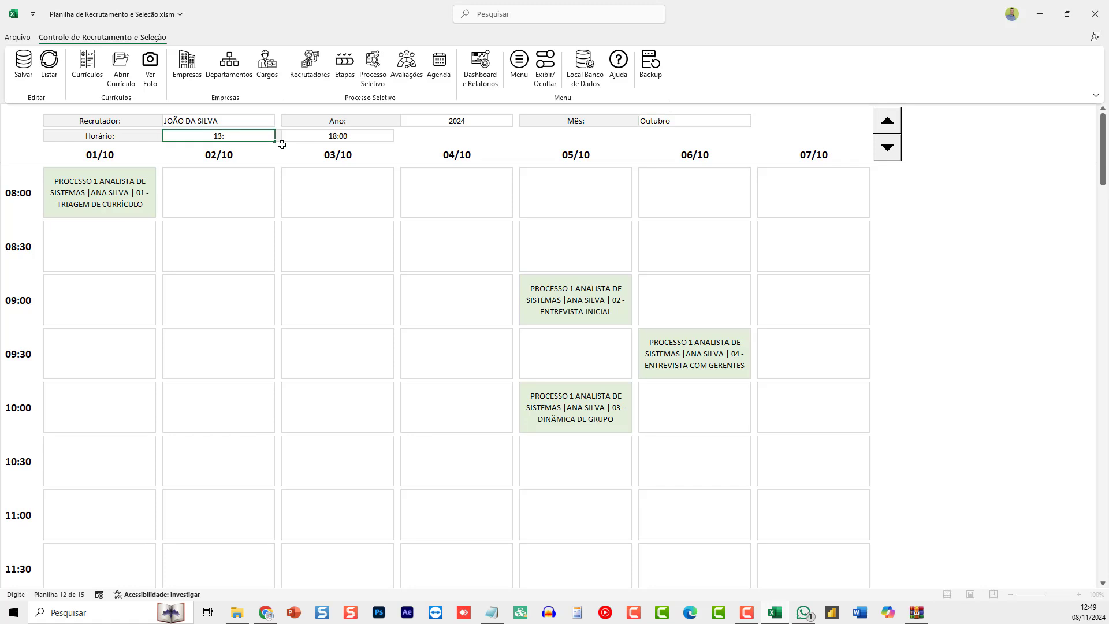
pyautogui.write(':00')
pyautogui.press('Tab')
pyautogui.write('17')
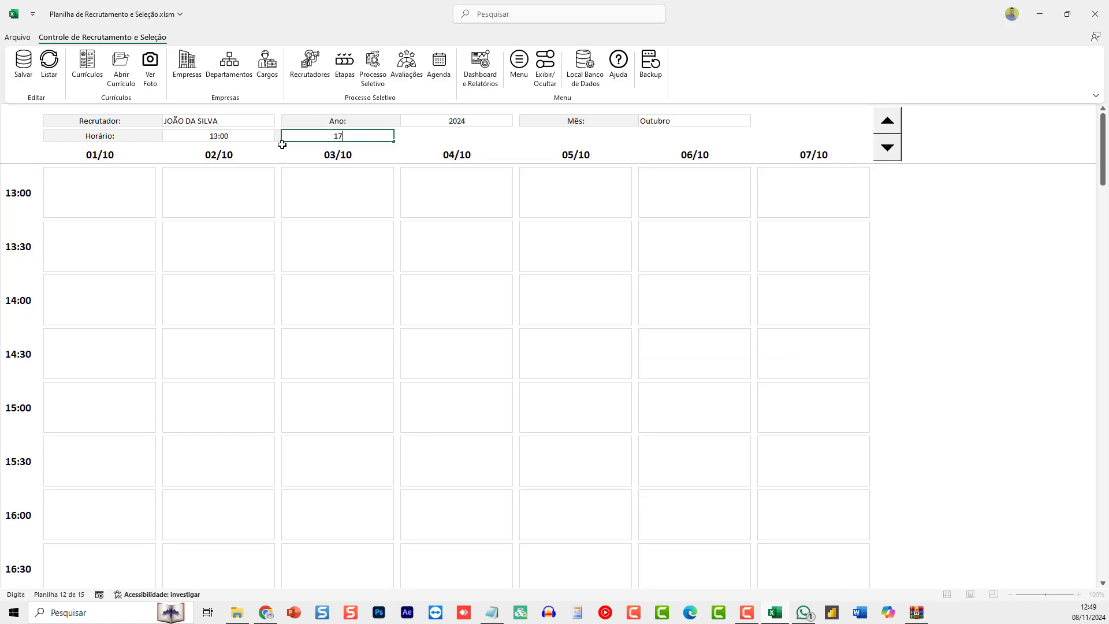
pyautogui.write(':00')
pyautogui.press('Return')
pyautogui.click(254, 138)
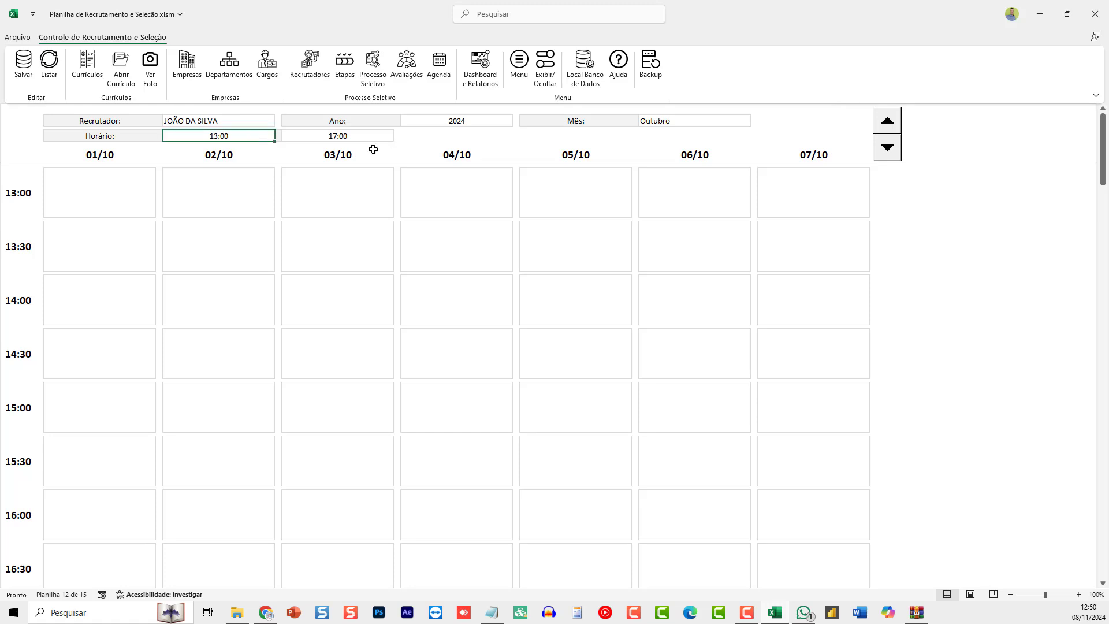
pyautogui.write('08:00')
pyautogui.press('Tab')
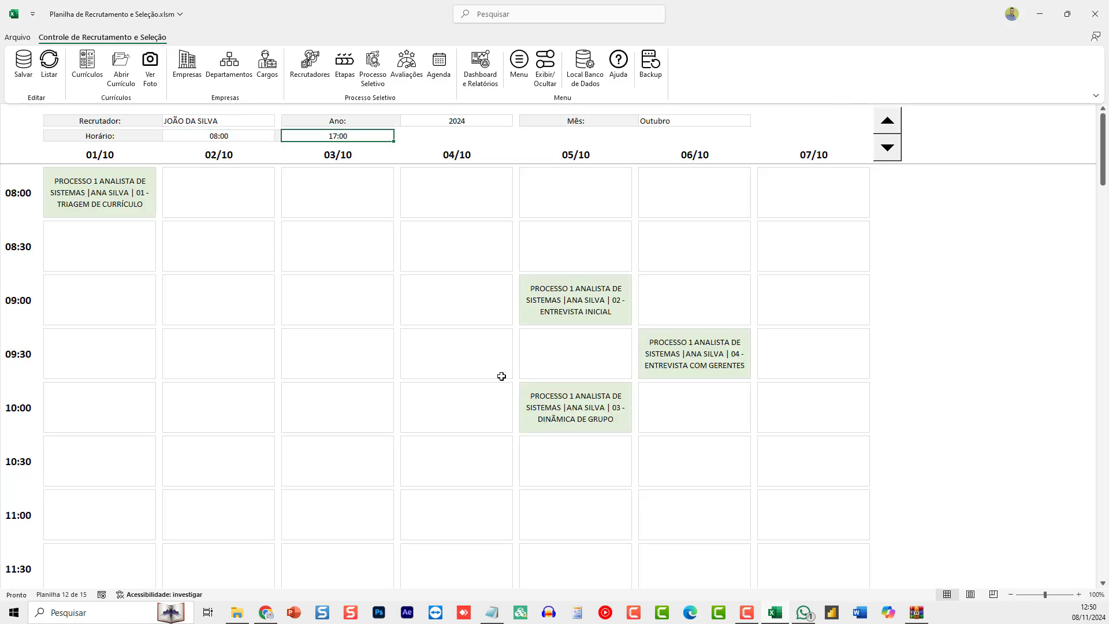
pyautogui.scroll(-10, 499, 376)
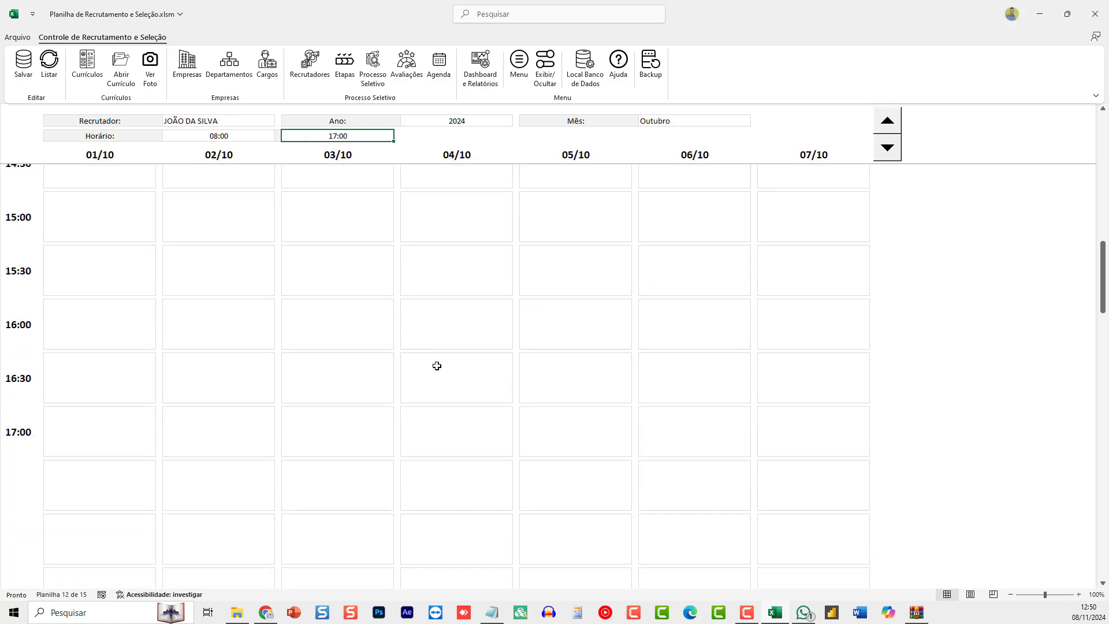
pyautogui.scroll(8, 440, 361)
pyautogui.scroll(3, 440, 361)
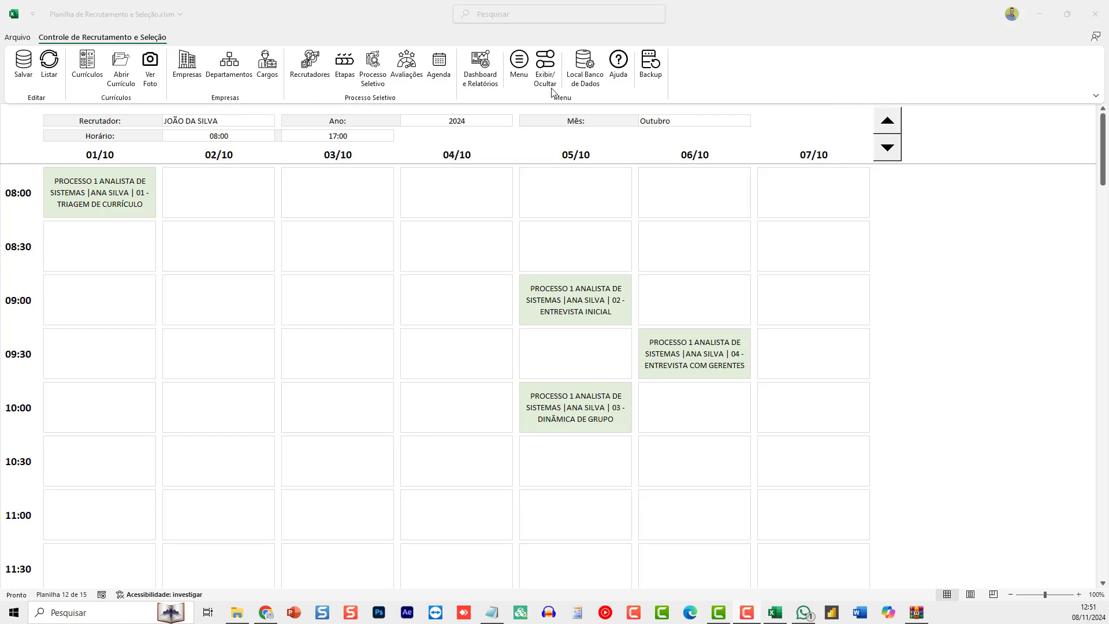
# Back up the recruitment system, confirm the backup, and bring up File Explorer's BD folder.
pyautogui.click(649, 64)
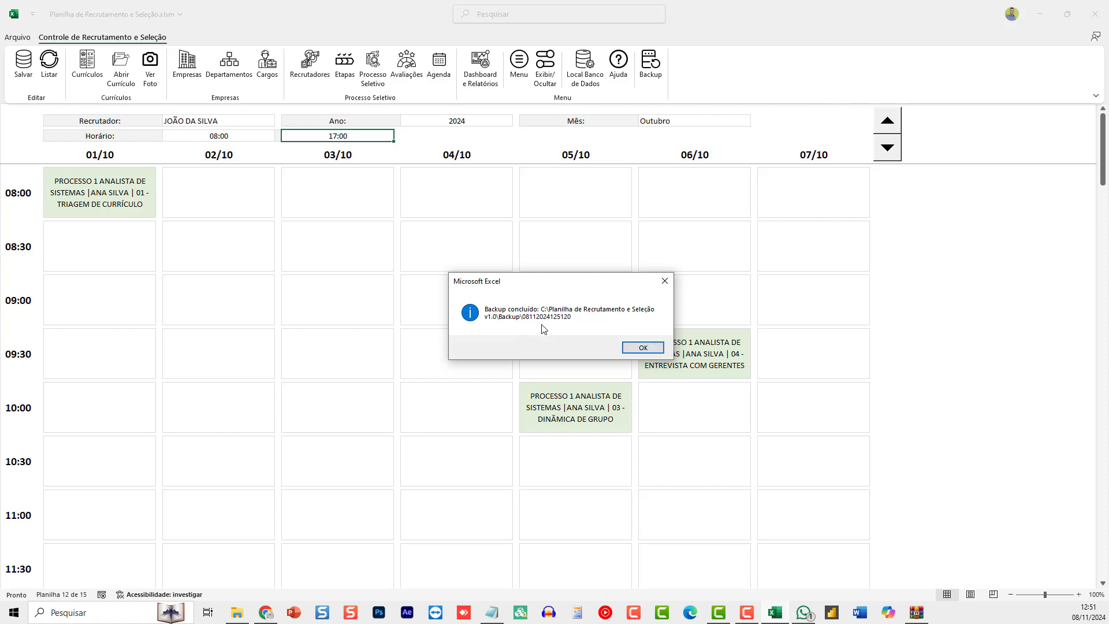
pyautogui.click(642, 348)
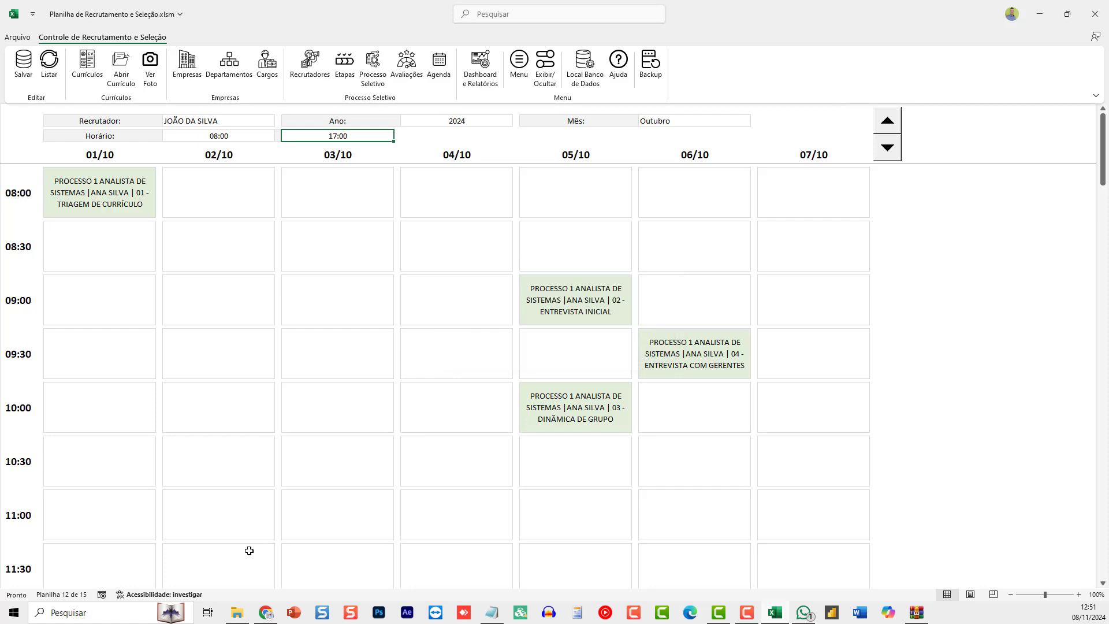
pyautogui.click(237, 612)
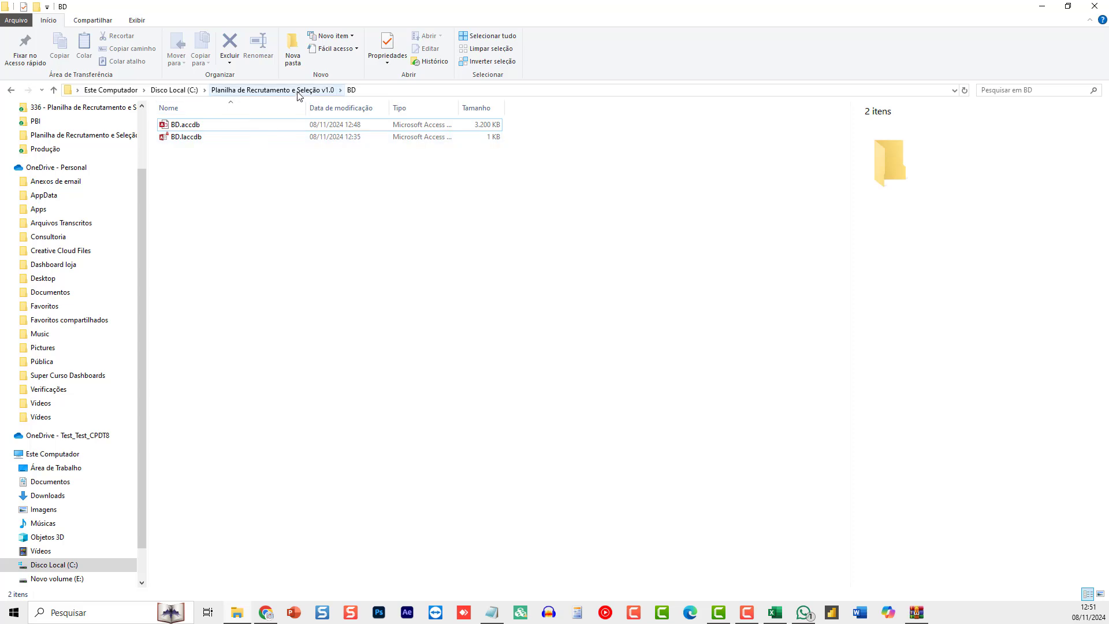
pyautogui.click(299, 91)
pyautogui.click(180, 129)
pyautogui.doubleClick(179, 131)
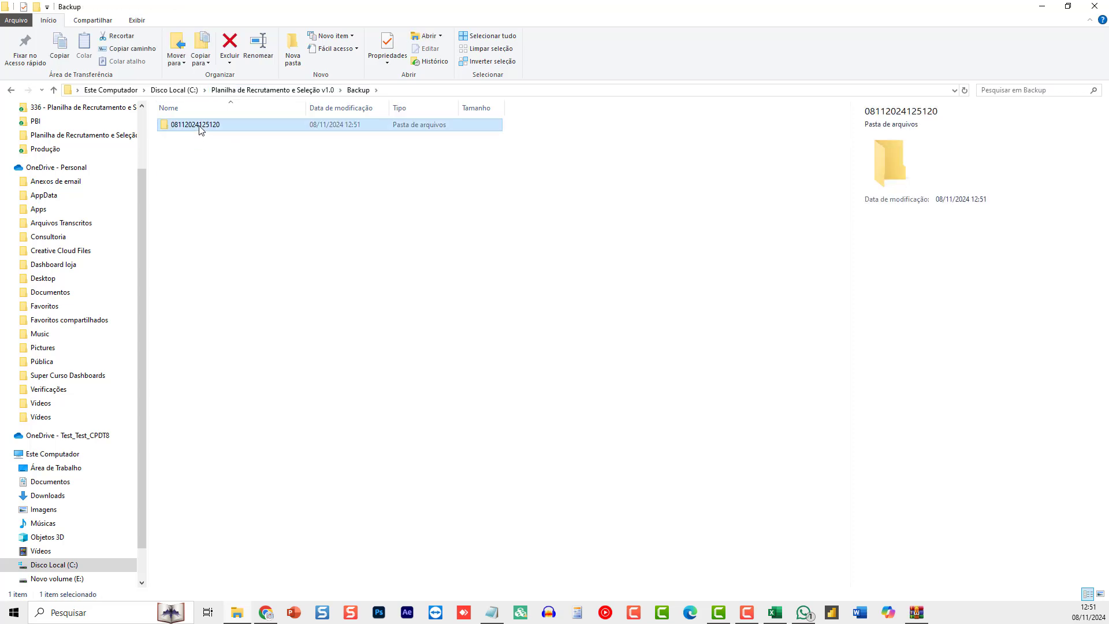
pyautogui.doubleClick(188, 124)
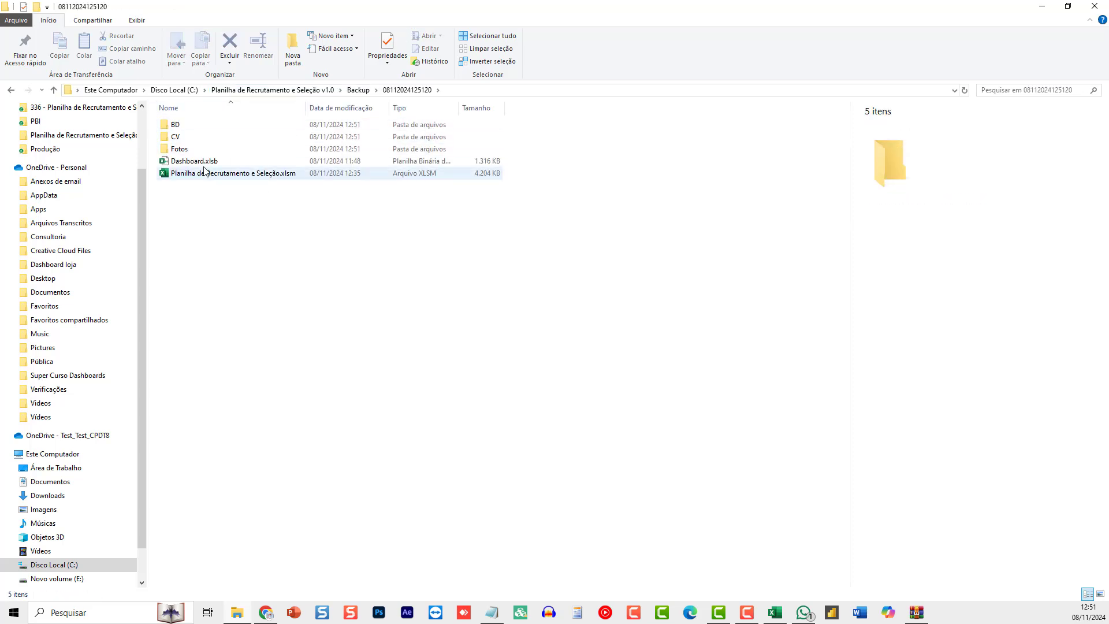
# Inspect the backed-up BD, CV and Fotos folders.
pyautogui.doubleClick(176, 125)
pyautogui.hotkey('alt', 'Left')
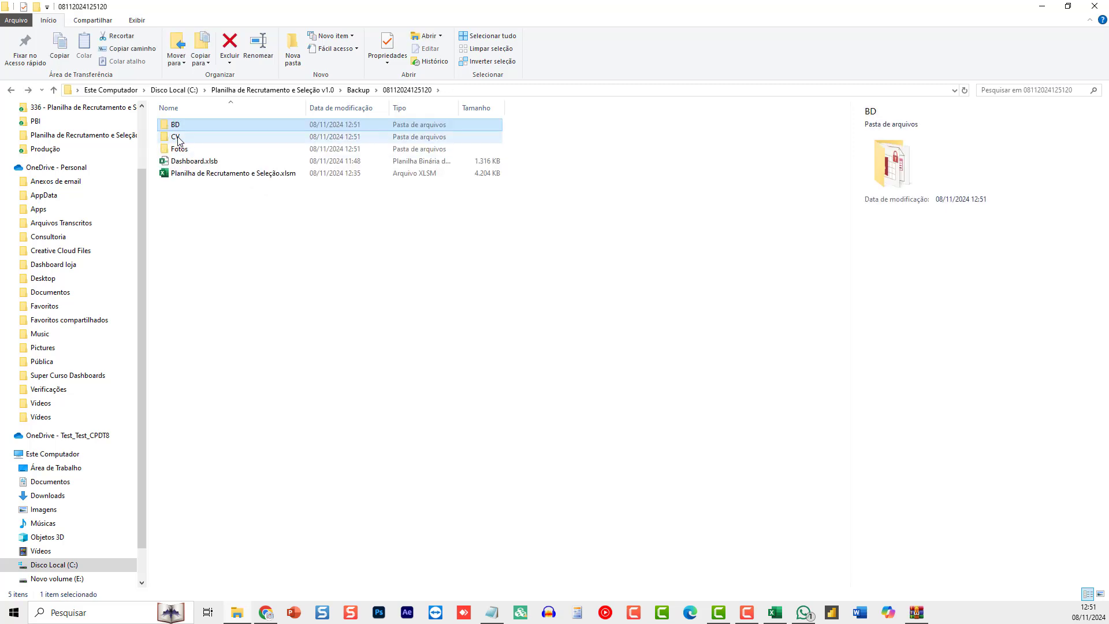
pyautogui.doubleClick(177, 137)
pyautogui.hotkey('alt', 'Left')
pyautogui.click(175, 147)
pyautogui.doubleClick(176, 149)
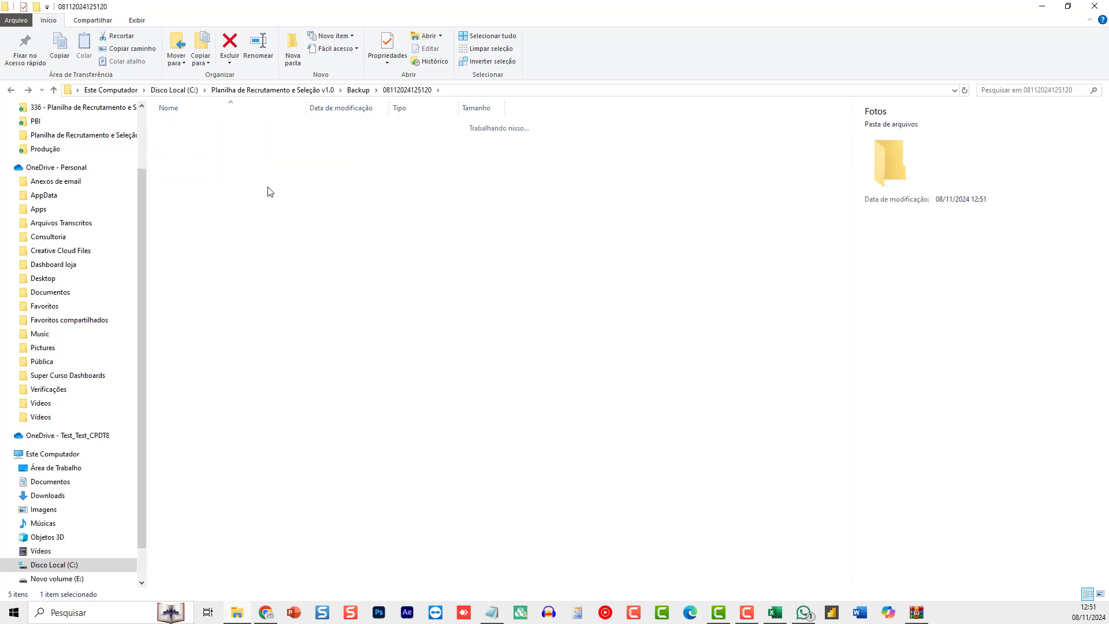
pyautogui.hotkey('alt', 'Left')
pyautogui.click(504, 245)
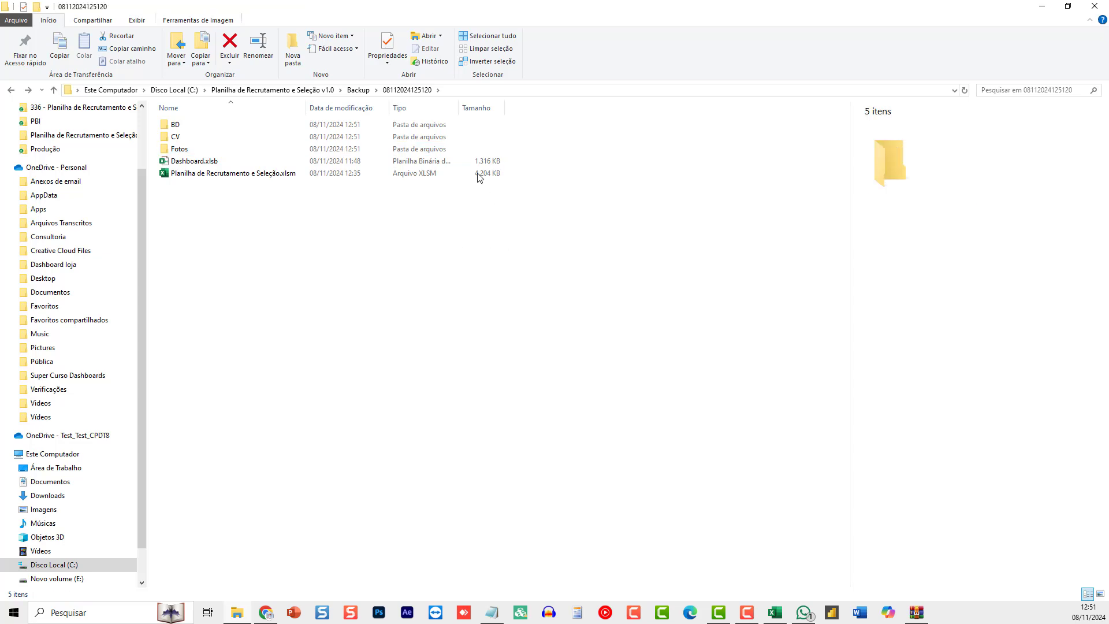
# Return to the project folder, minimise Explorer and go back to the Excel agenda.
pyautogui.click(358, 90)
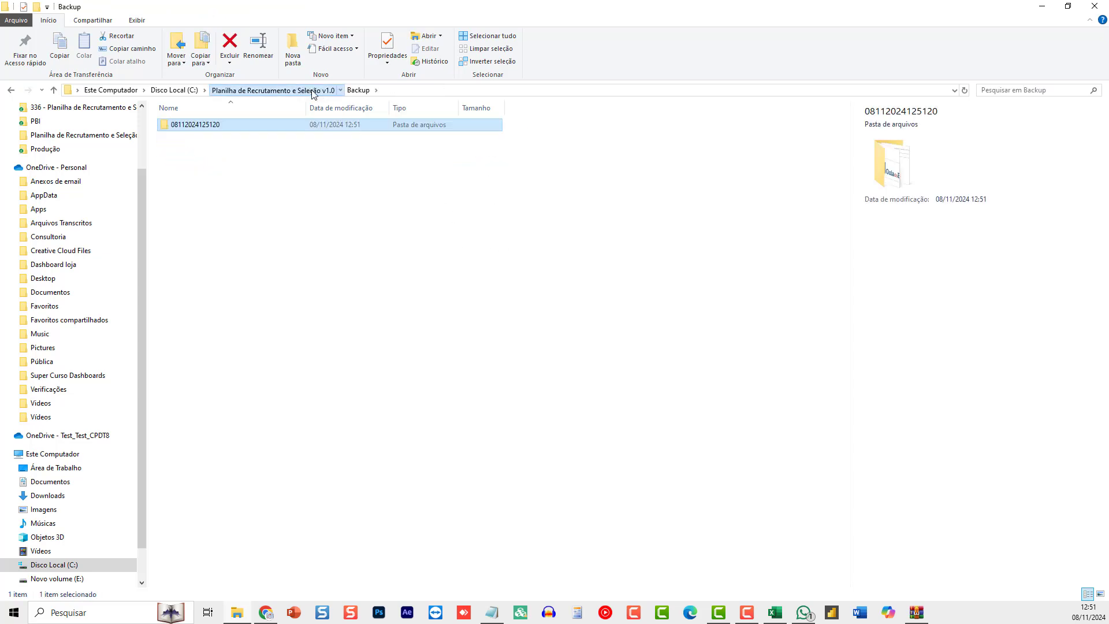
pyautogui.click(276, 90)
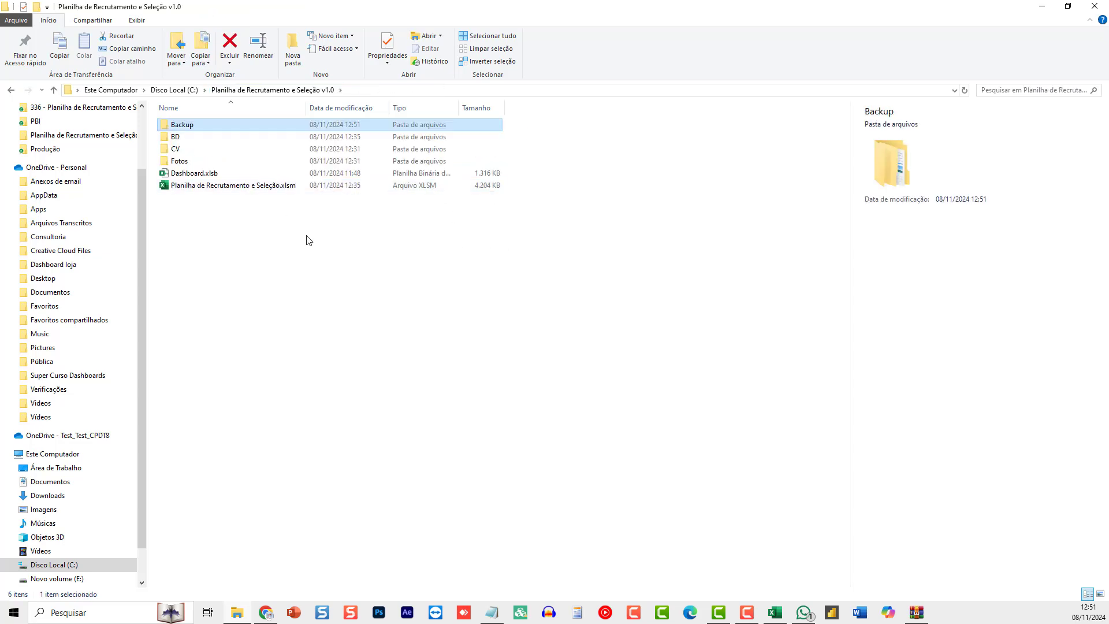
pyautogui.click(1041, 6)
pyautogui.click(636, 216)
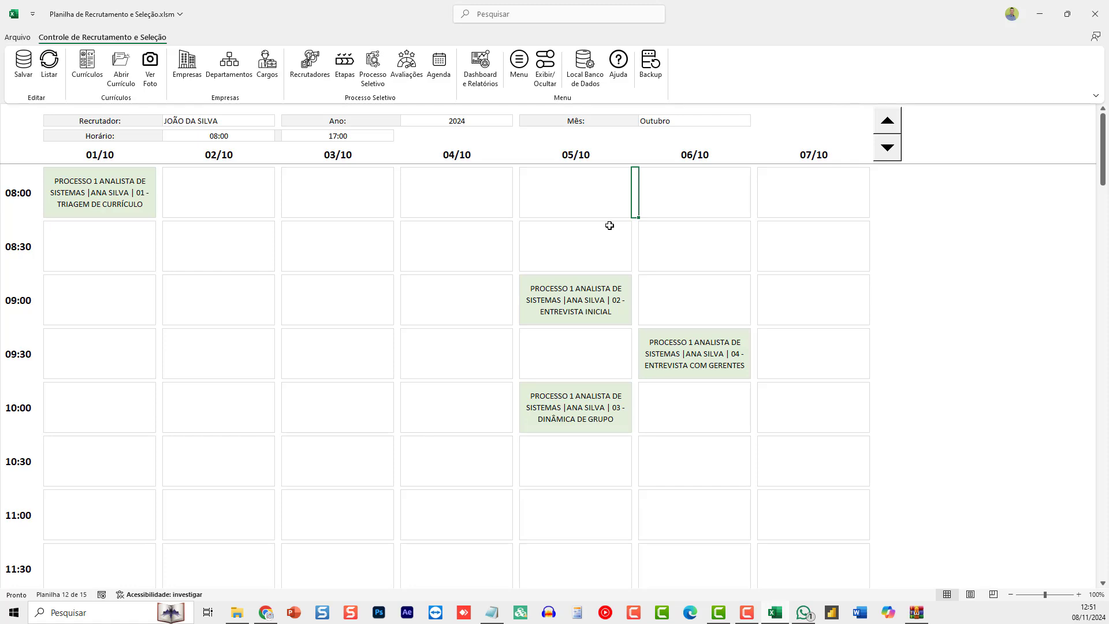
# Open Dashboard.xlsb, close the agenda workbook with changes saved, and list the available reports.
pyautogui.click(473, 76)
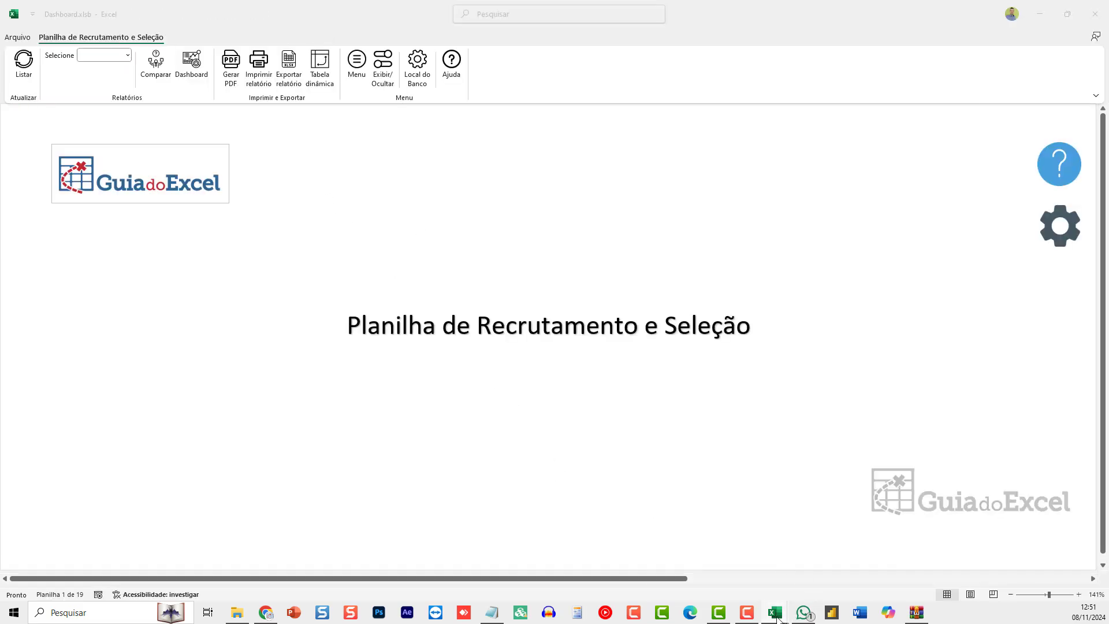
pyautogui.moveTo(775, 611)
pyautogui.click(712, 572)
pyautogui.click(1097, 15)
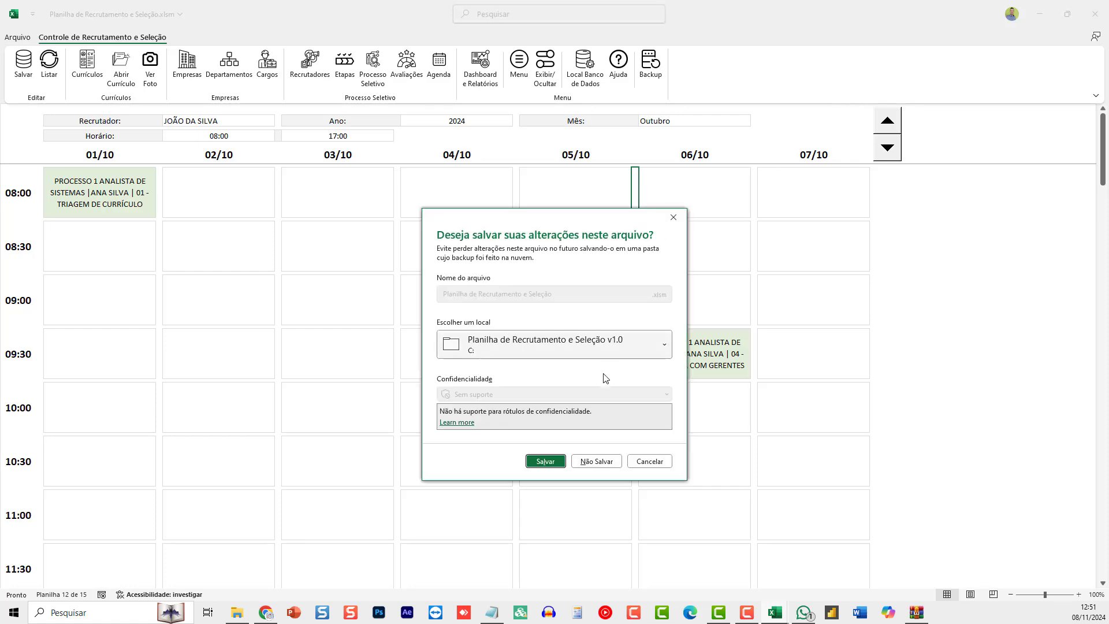
pyautogui.click(539, 460)
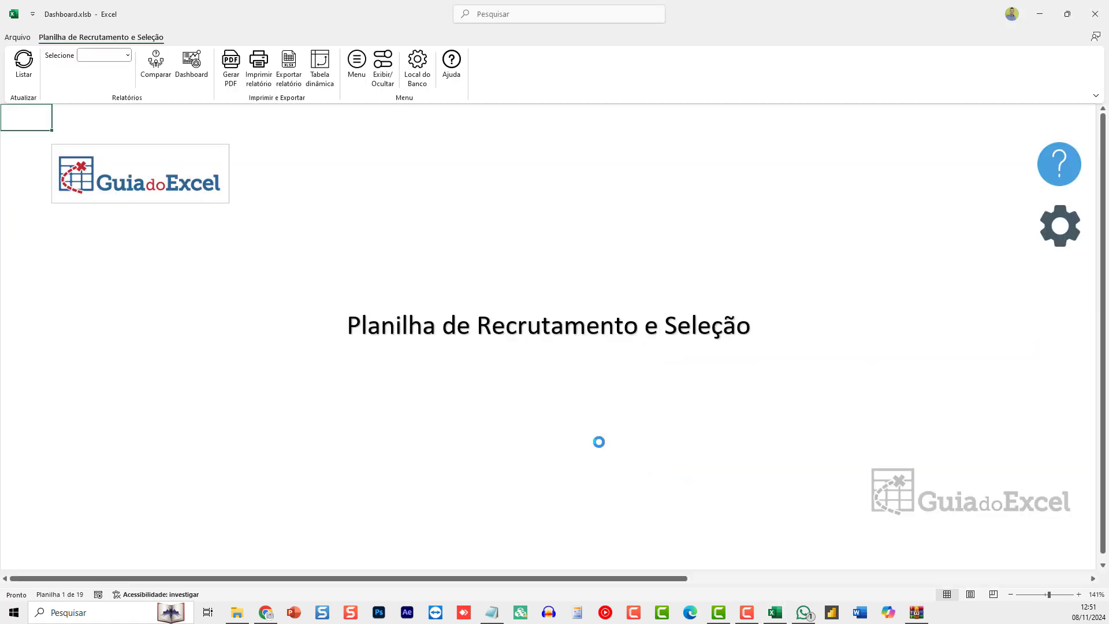
pyautogui.click(358, 223)
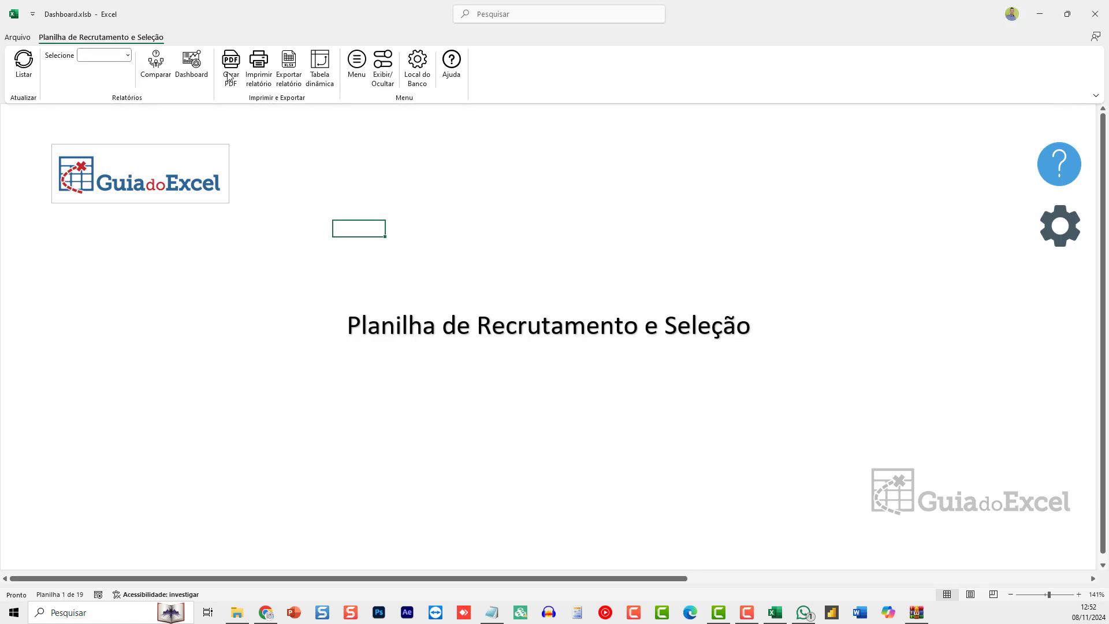
pyautogui.click(109, 58)
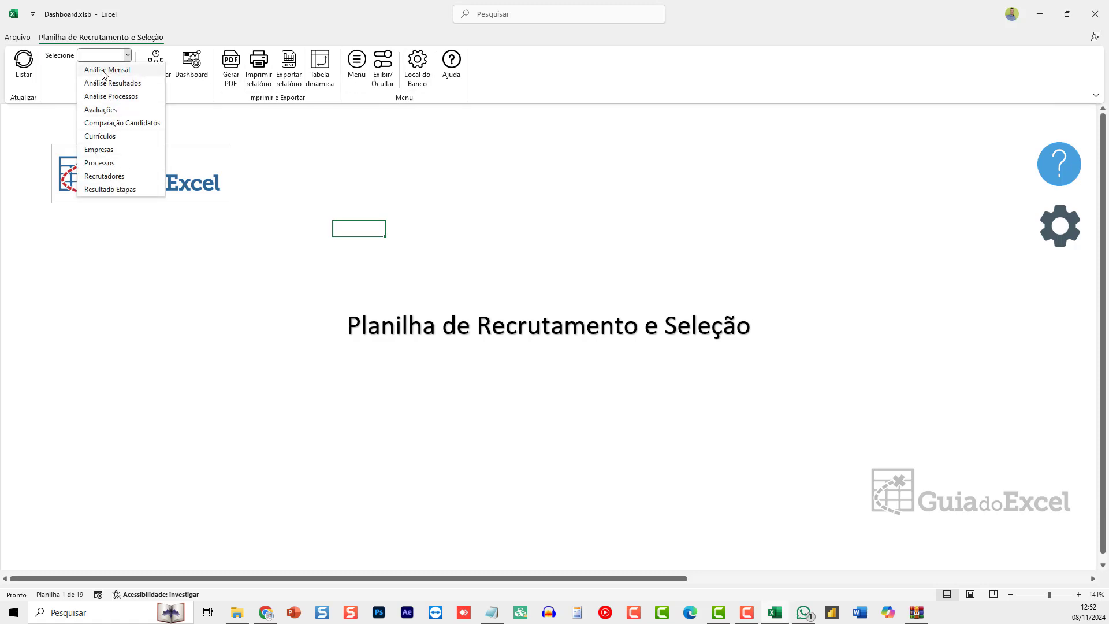
# Show and refresh the Análise Mensal report, then review its 2024 stage rows 01 to 06.
pyautogui.click(105, 70)
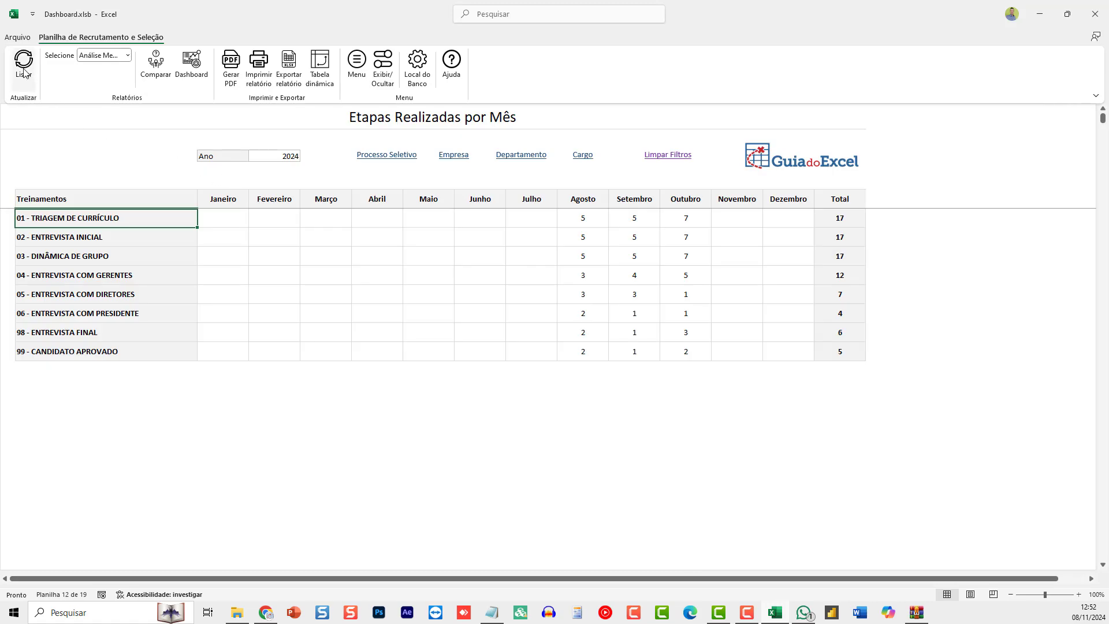
pyautogui.click(23, 71)
pyautogui.click(283, 157)
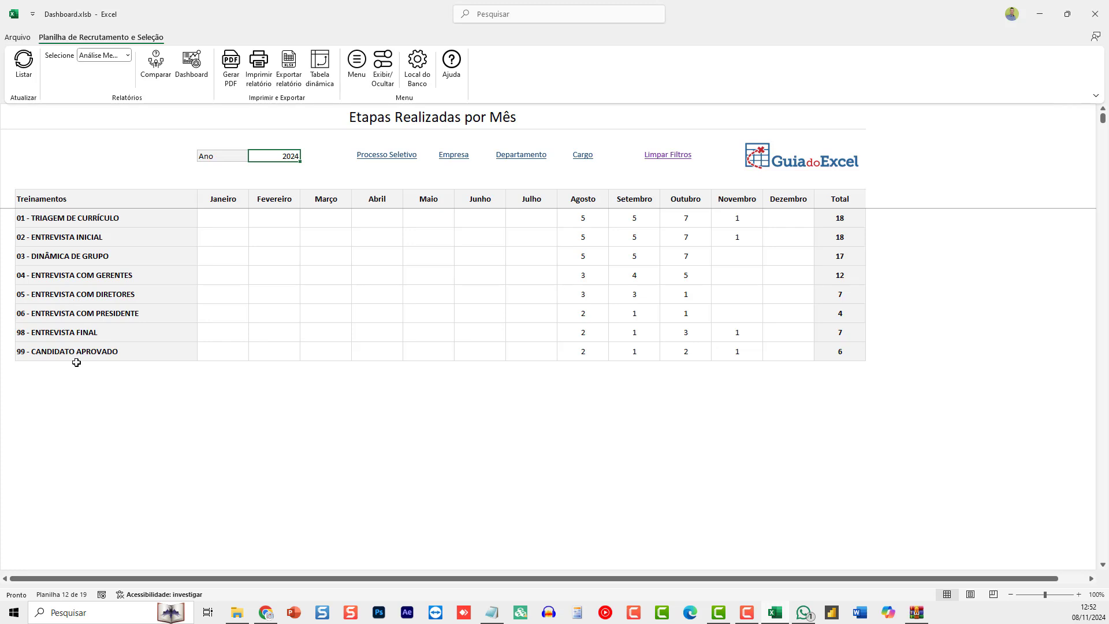
pyautogui.click(82, 221)
pyautogui.click(82, 241)
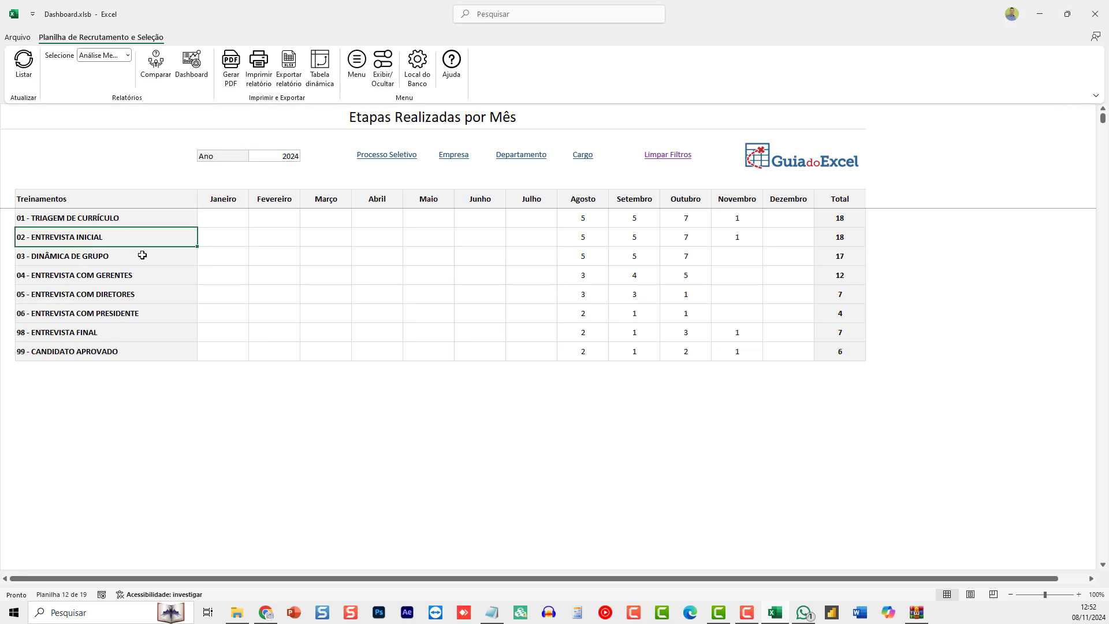
pyautogui.click(89, 257)
pyautogui.click(76, 277)
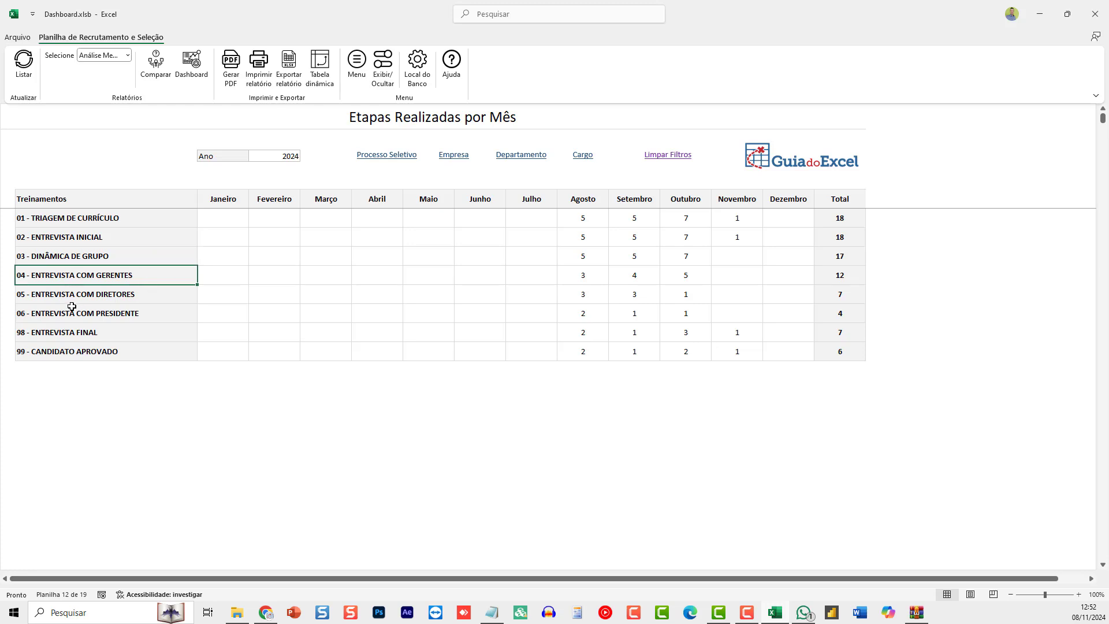
pyautogui.click(56, 296)
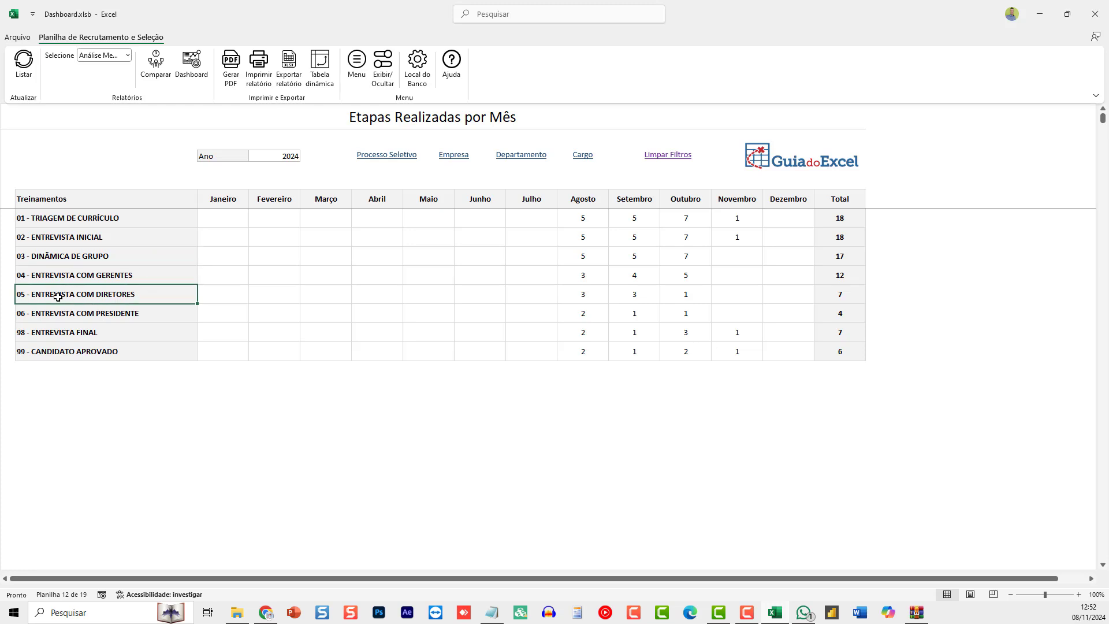
pyautogui.click(78, 315)
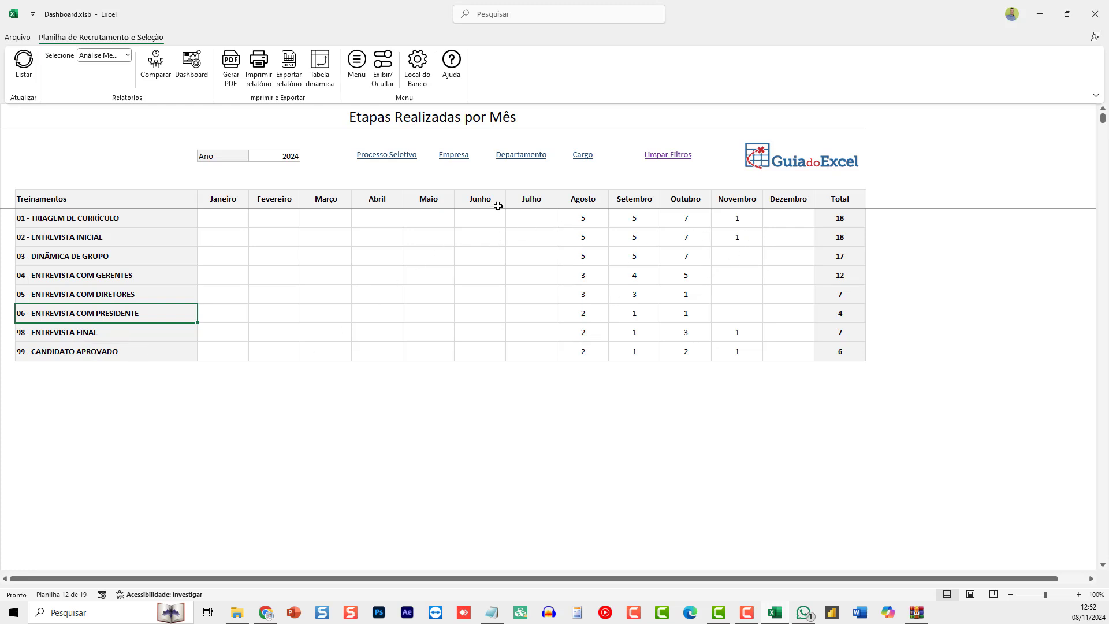
# Filter the stage report to one selection process and CONSTRUTORA NOVA ERA, then restore all companies.
pyautogui.click(403, 156)
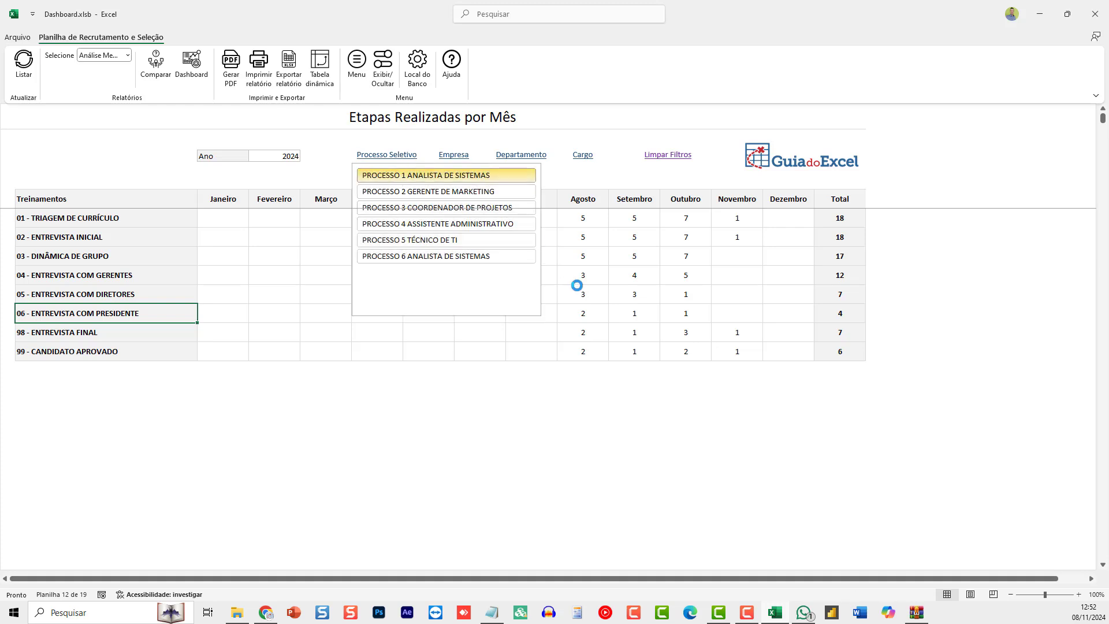
pyautogui.click(389, 161)
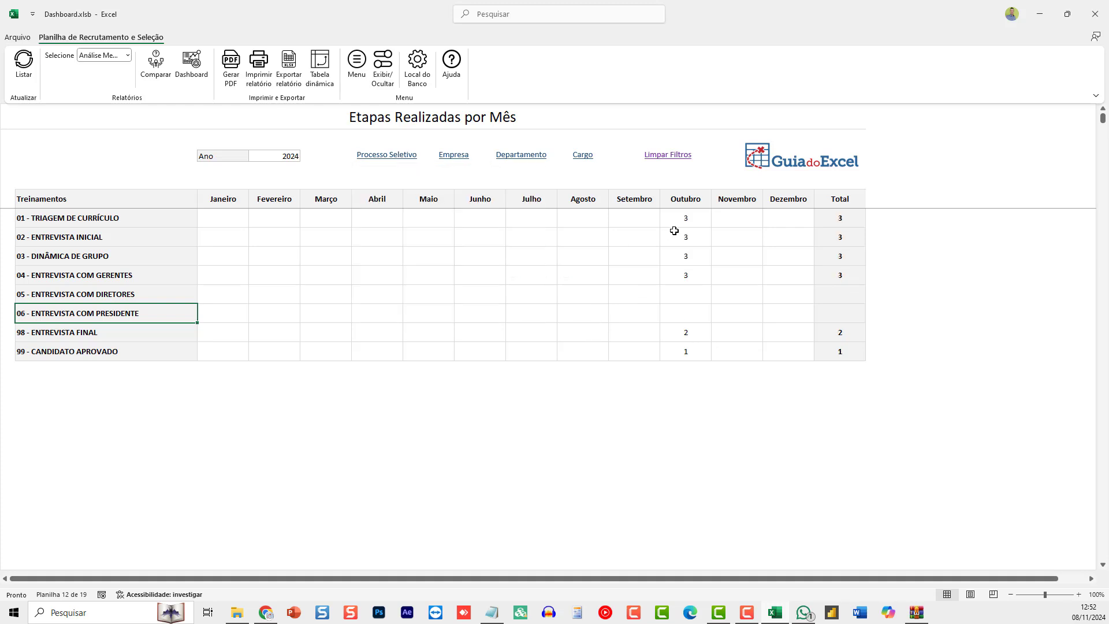
pyautogui.click(392, 155)
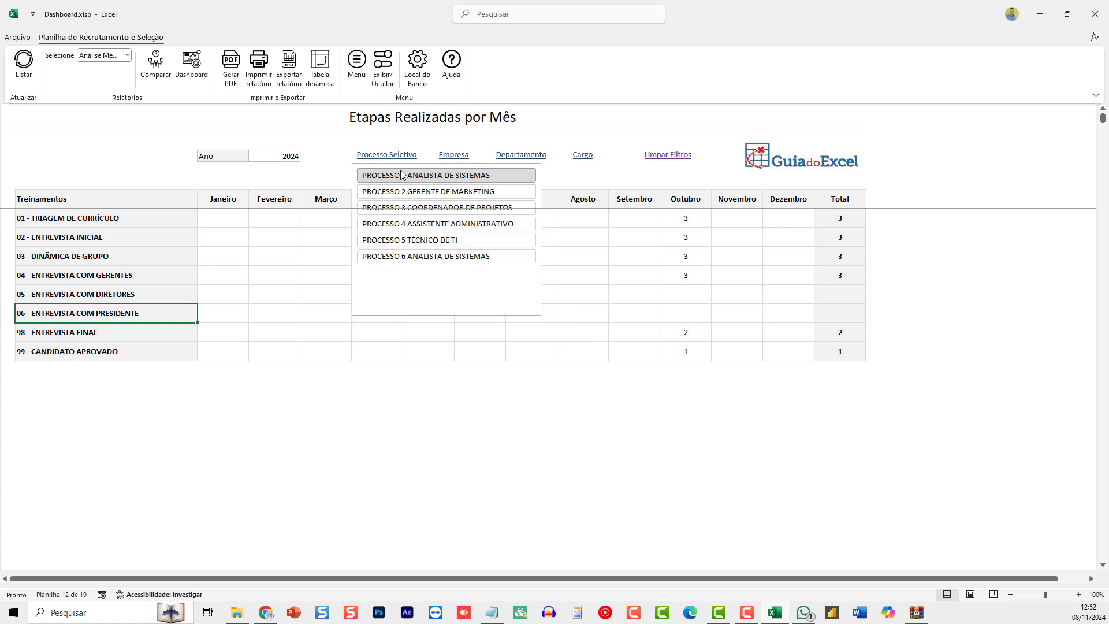
pyautogui.click(503, 191)
pyautogui.click(452, 156)
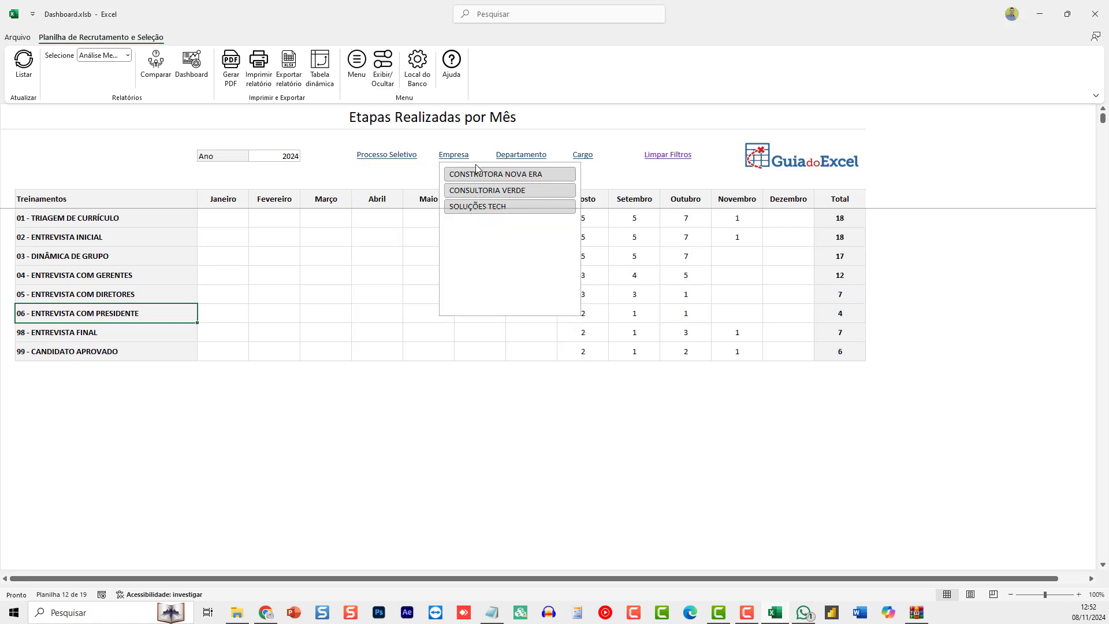
pyautogui.click(491, 179)
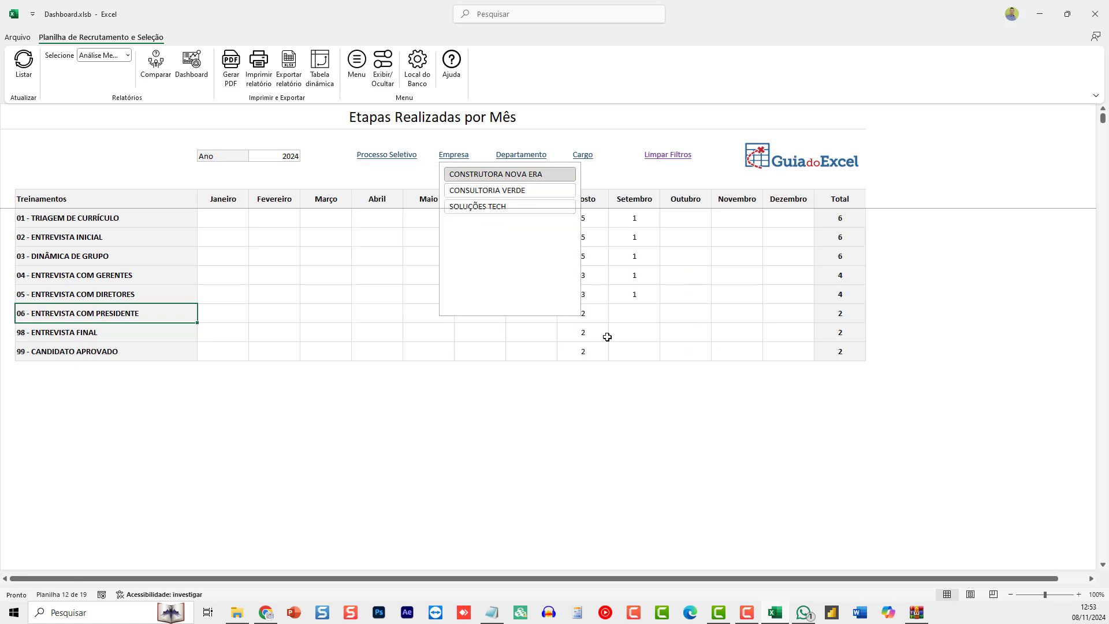
pyautogui.click(455, 162)
pyautogui.click(455, 157)
pyautogui.moveTo(468, 174); pyautogui.dragTo(486, 228)
# Filter by ATENDIMENTO AO CLIENTE, restore all departments, then filter to ANALISTA DE SISTEMAS.
pyautogui.click(529, 158)
pyautogui.click(540, 174)
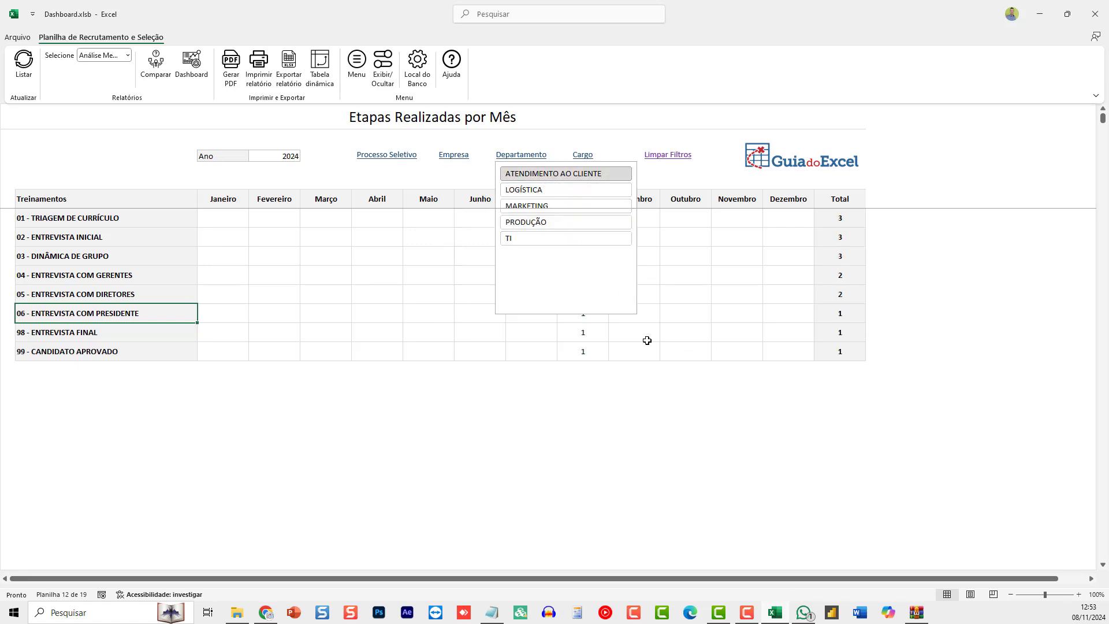
pyautogui.click(527, 154)
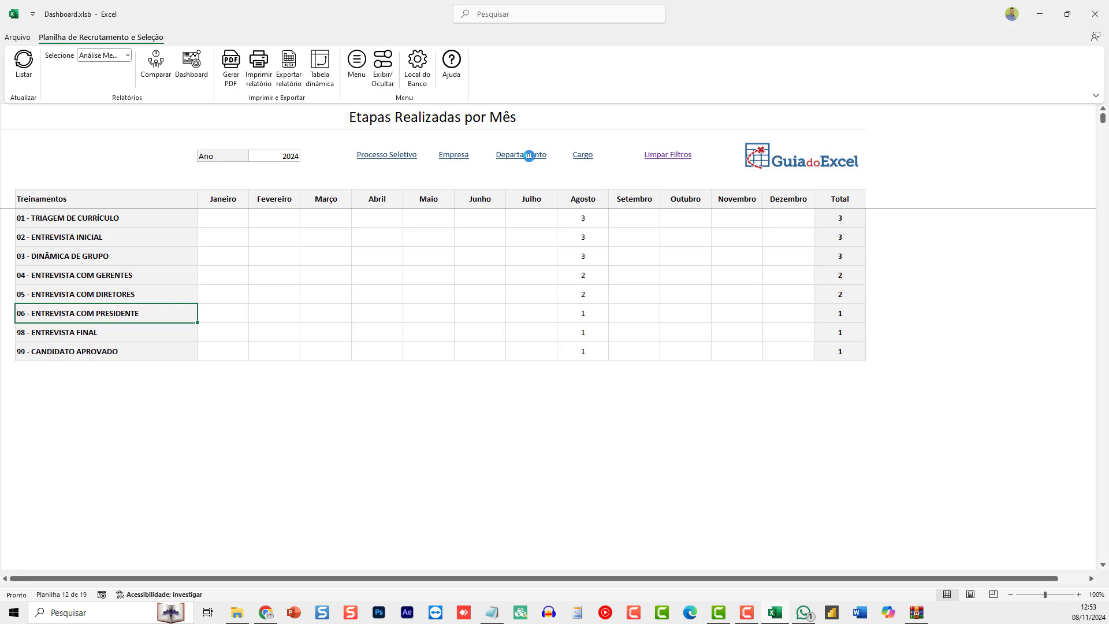
pyautogui.click(528, 155)
pyautogui.moveTo(530, 171); pyautogui.dragTo(537, 238)
pyautogui.click(583, 155)
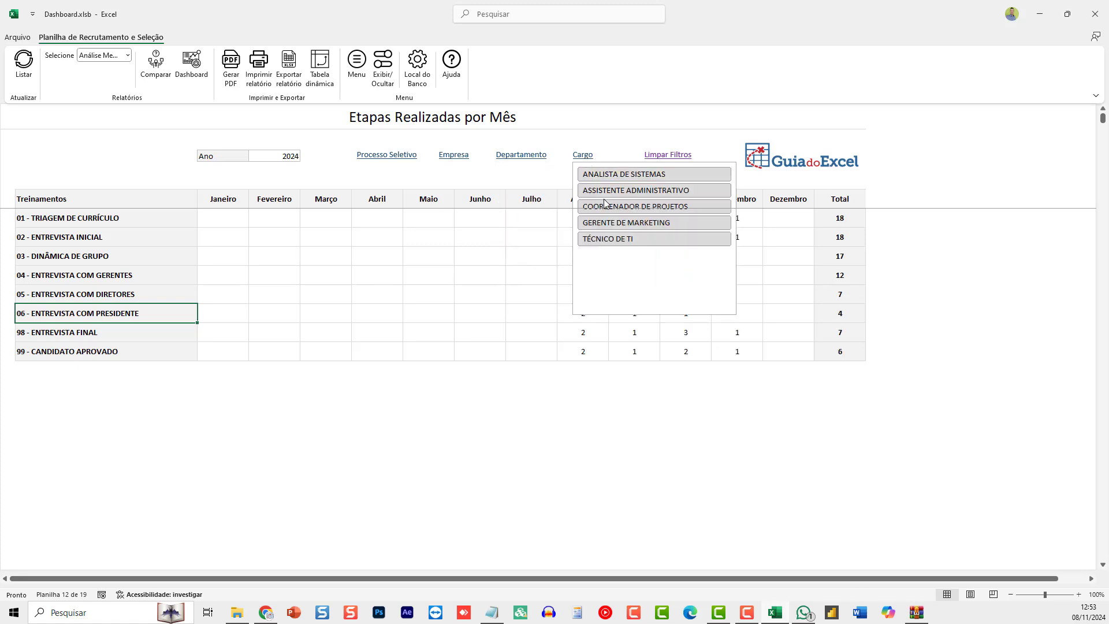
pyautogui.click(624, 175)
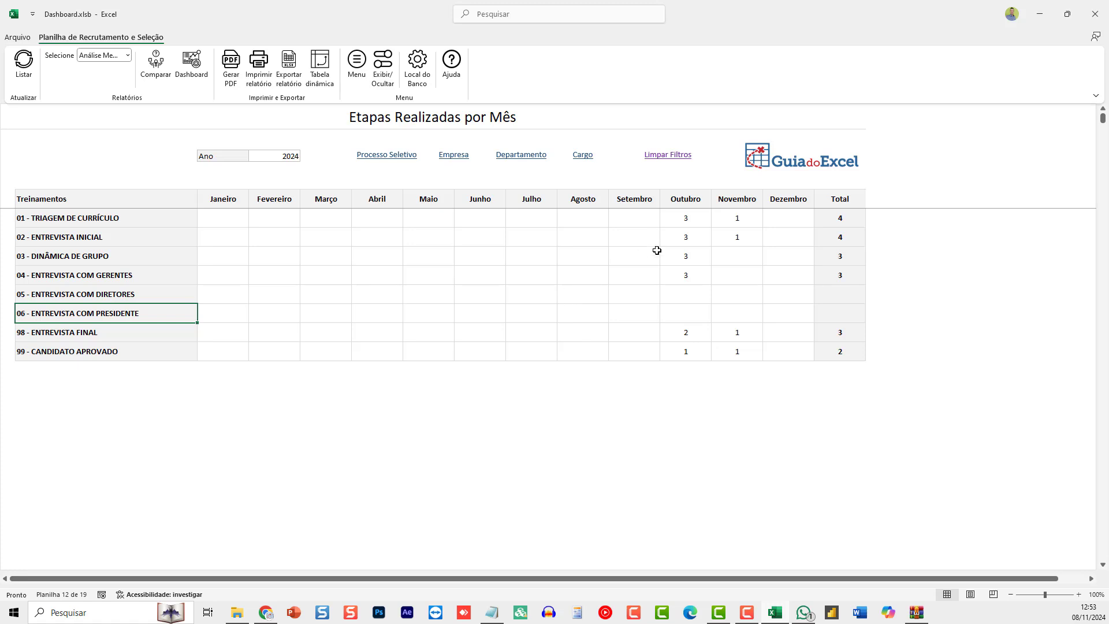
# Clear all report filters and switch to the Análise Resultados report.
pyautogui.click(660, 156)
pyautogui.click(128, 55)
pyautogui.click(145, 83)
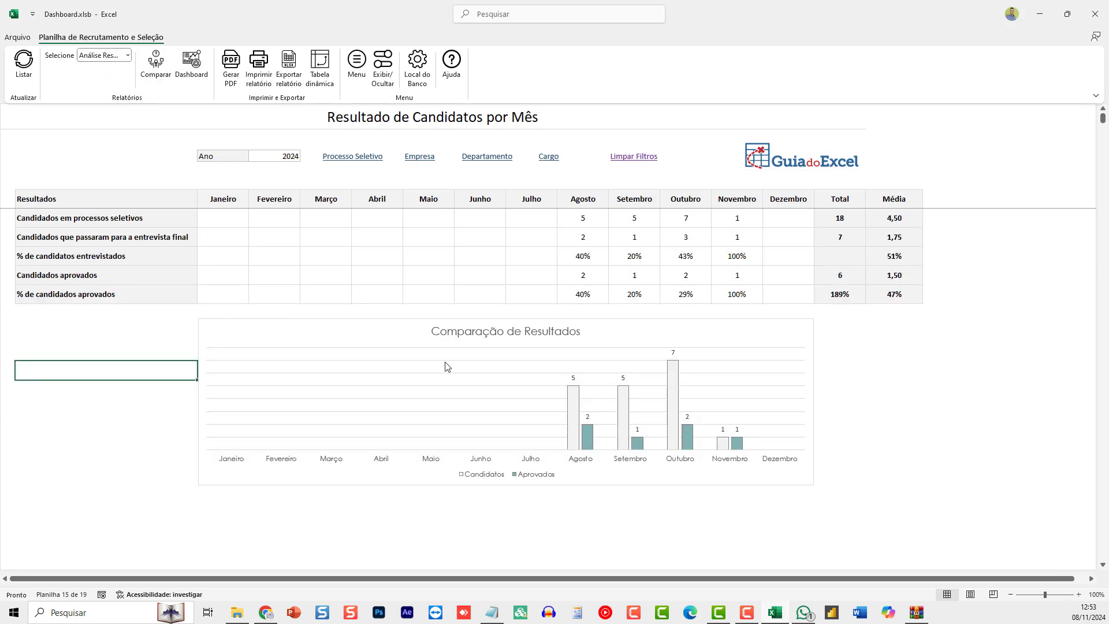
pyautogui.click(25, 68)
pyautogui.click(277, 160)
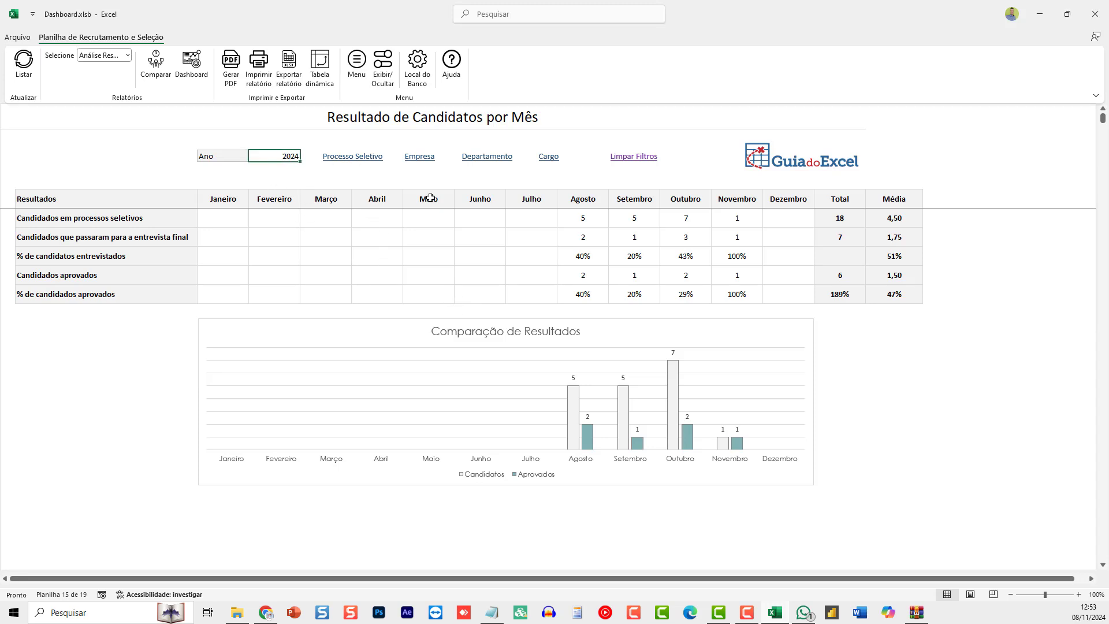
pyautogui.click(133, 220)
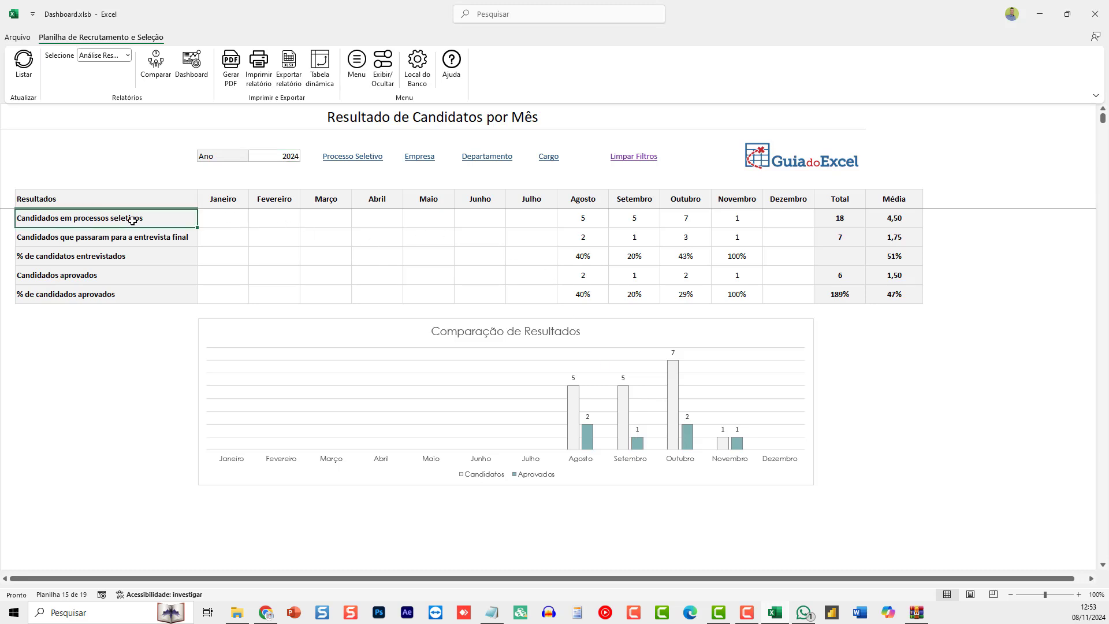
pyautogui.moveTo(207, 220); pyautogui.dragTo(793, 220)
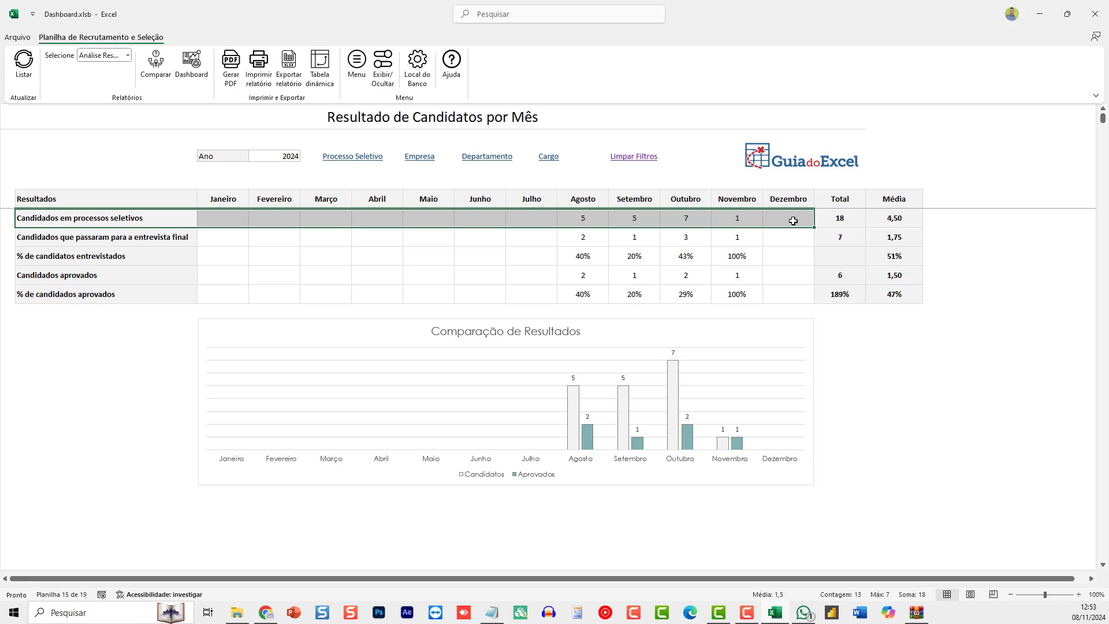
pyautogui.moveTo(125, 235); pyautogui.dragTo(780, 242)
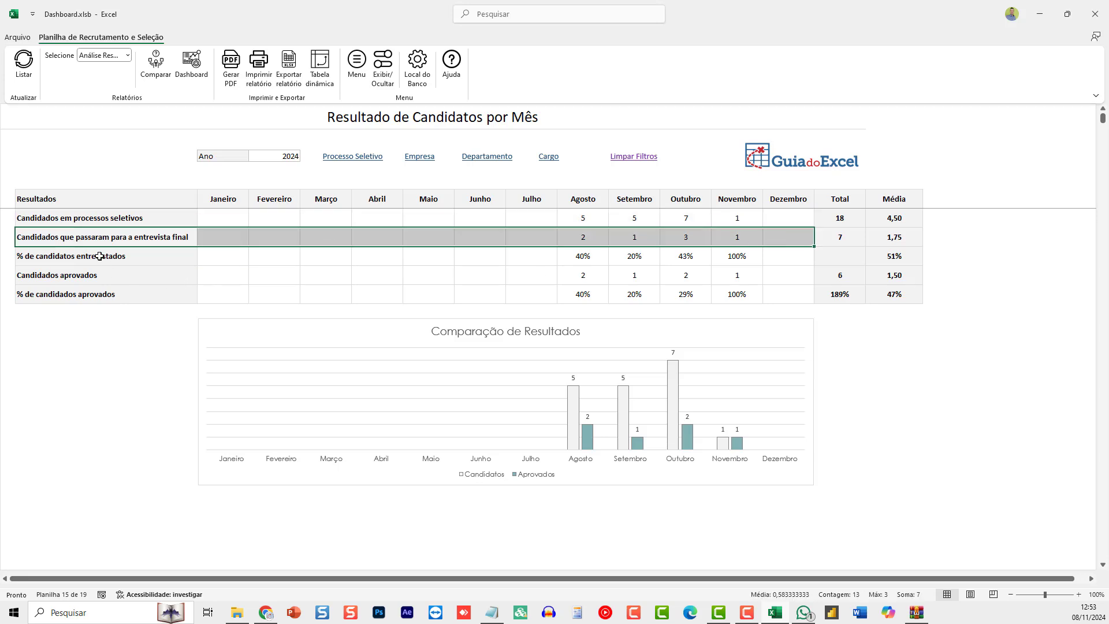
pyautogui.moveTo(99, 257); pyautogui.dragTo(778, 257)
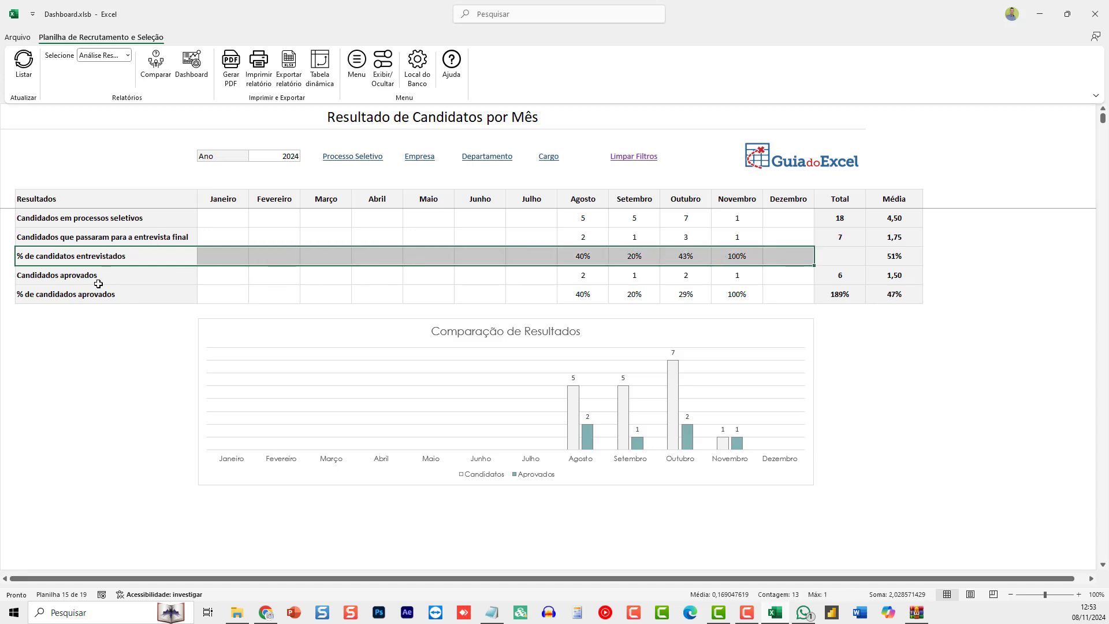
pyautogui.moveTo(76, 277); pyautogui.dragTo(779, 275)
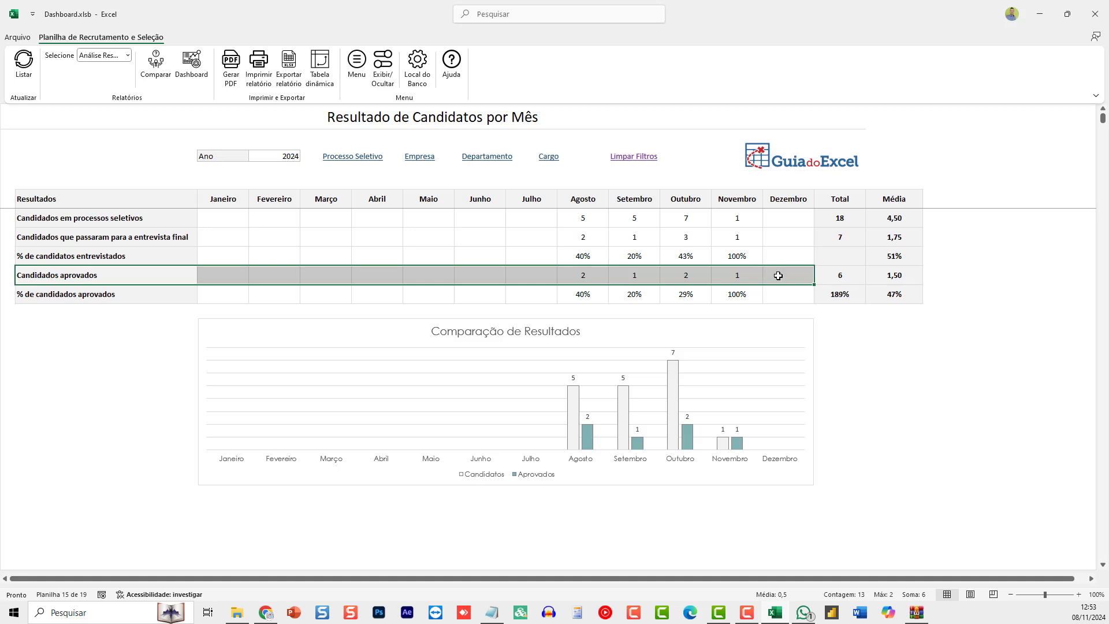
pyautogui.moveTo(79, 293); pyautogui.dragTo(782, 292)
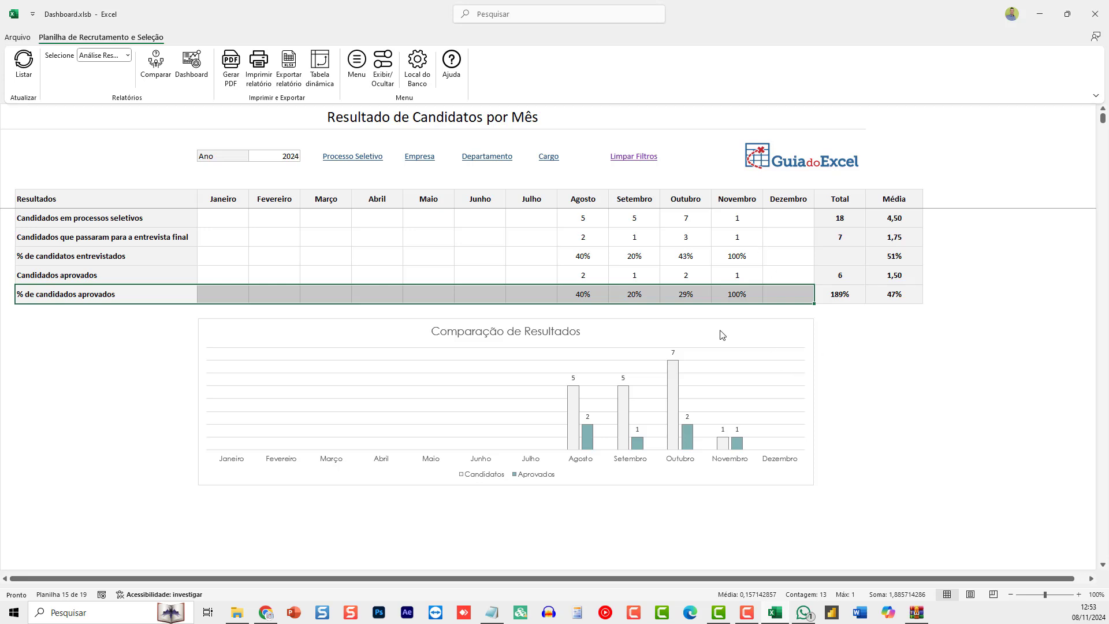
pyautogui.click(679, 289)
pyautogui.click(677, 250)
pyautogui.click(682, 300)
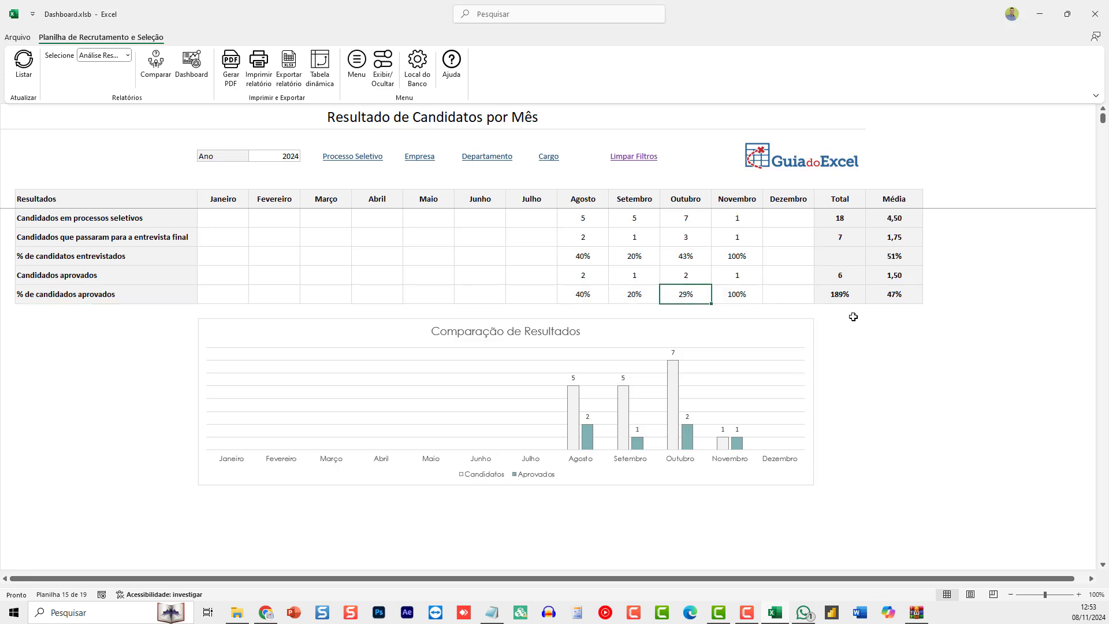
pyautogui.click(870, 324)
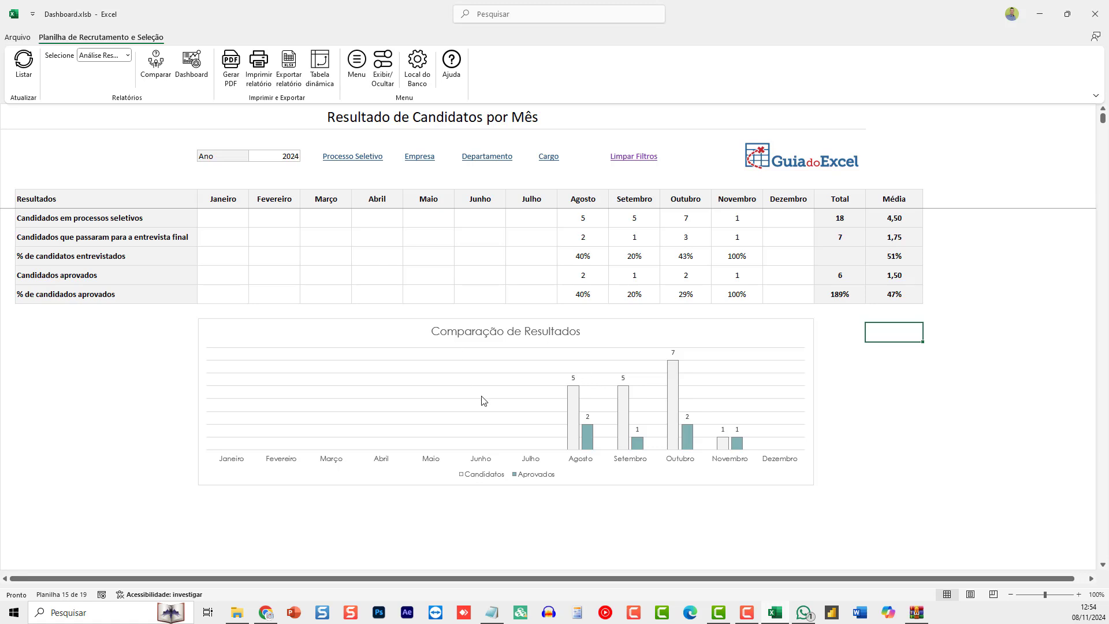
# Try filtering by PROCESSO 1, 2 and 3, then include all six selection processes.
pyautogui.click(353, 157)
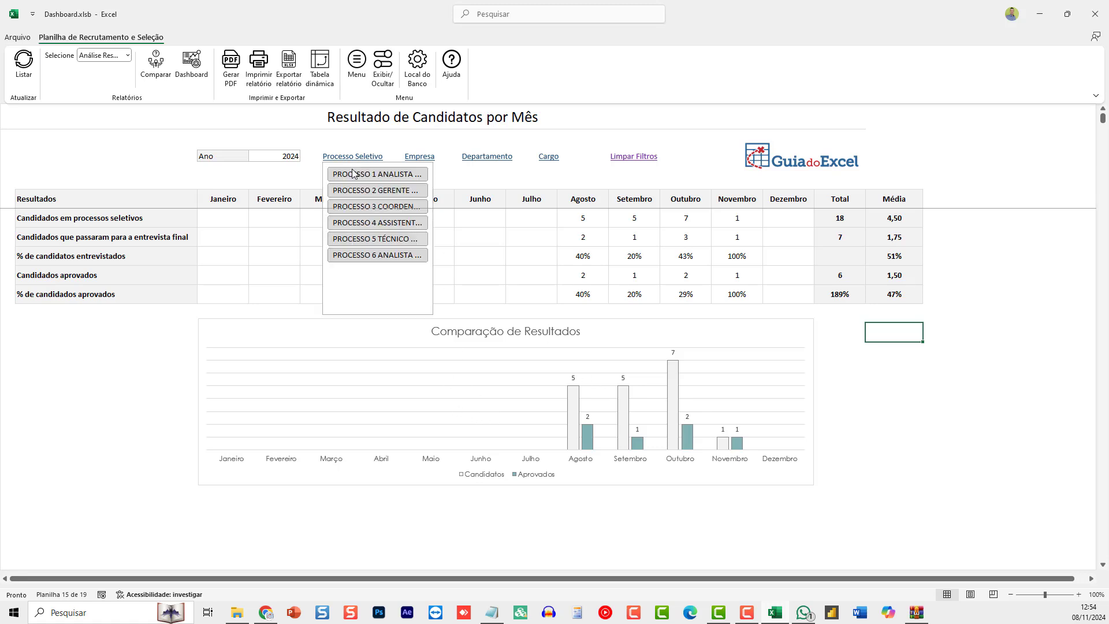
pyautogui.click(340, 174)
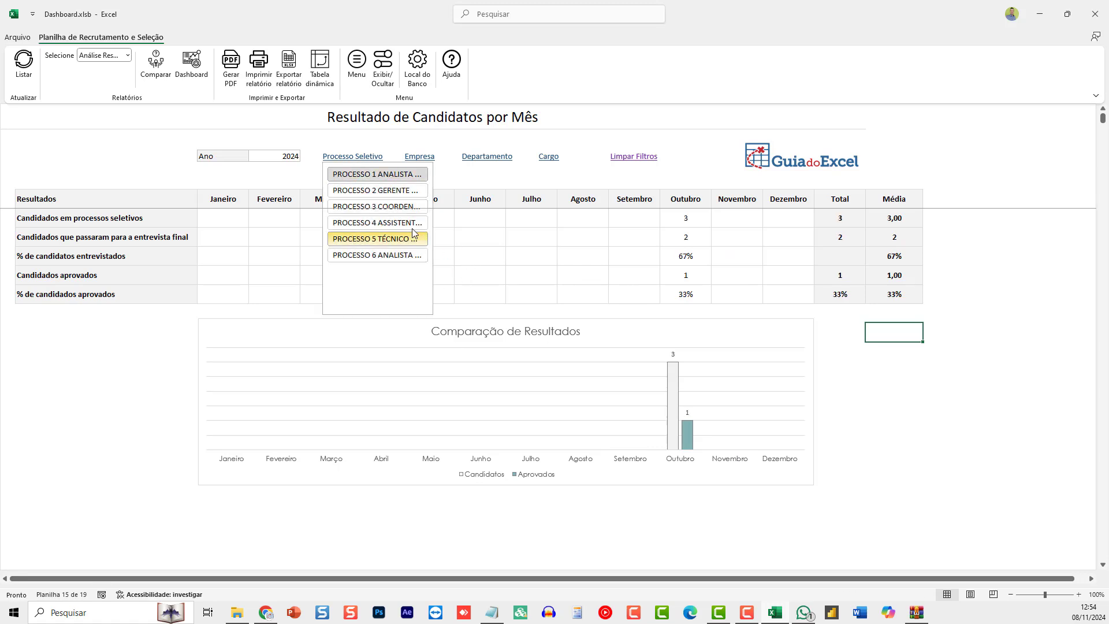
pyautogui.click(390, 194)
pyautogui.click(393, 206)
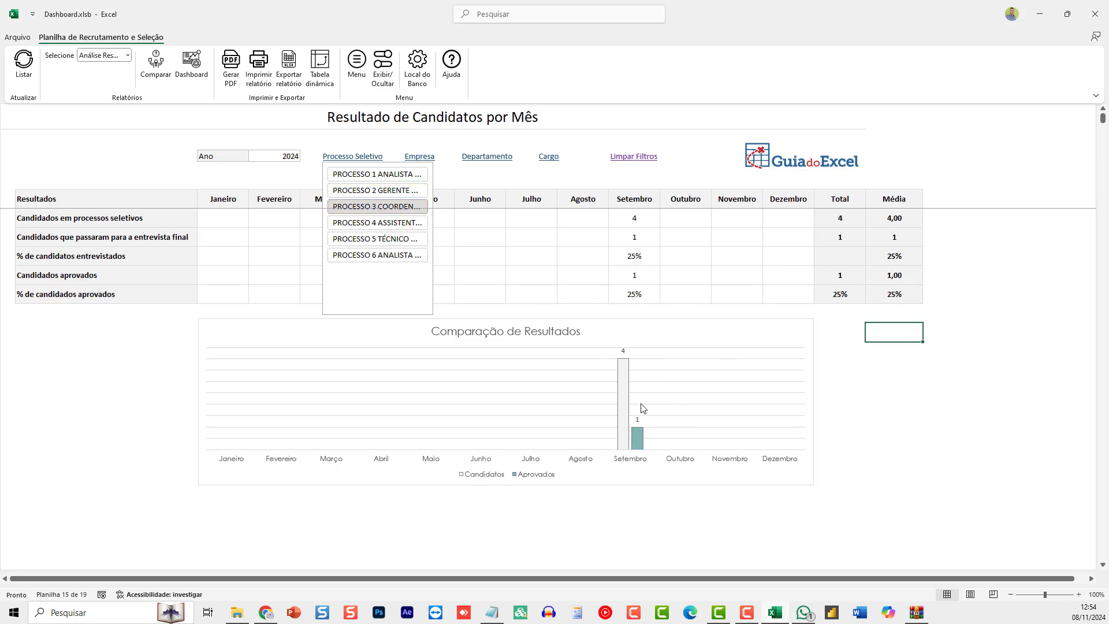
pyautogui.moveTo(358, 174); pyautogui.dragTo(370, 270)
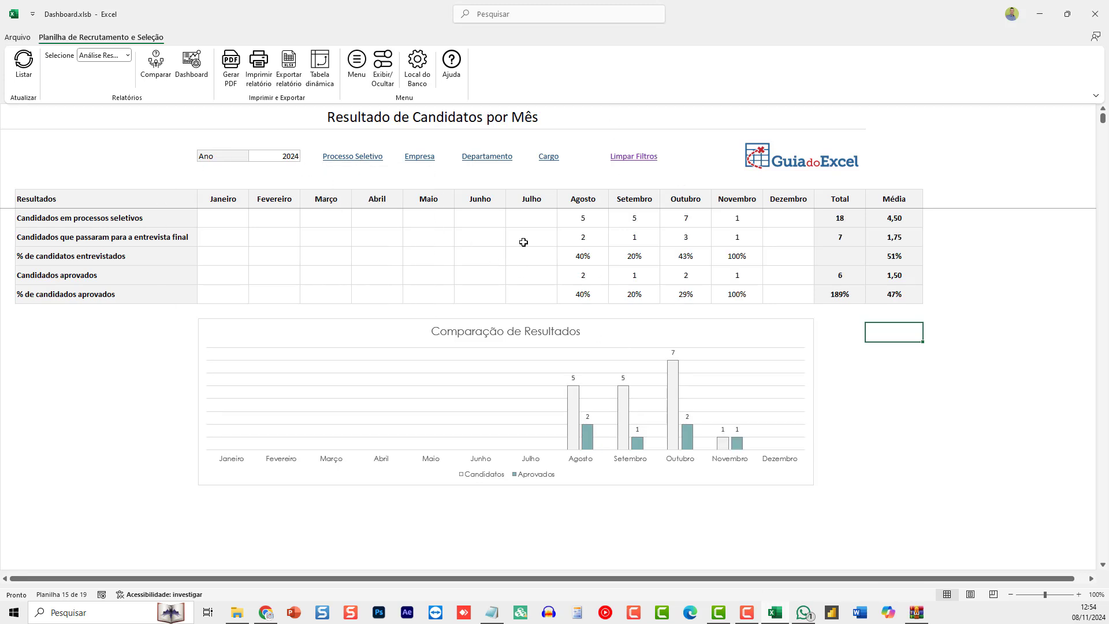
pyautogui.click(93, 59)
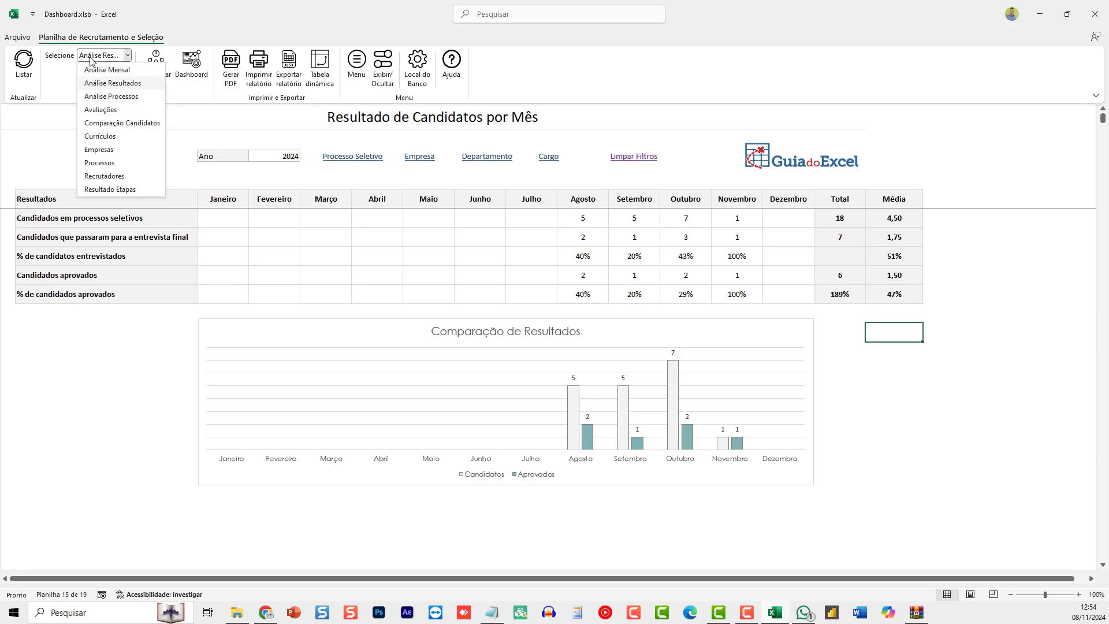
# Show and refresh Análise Processos, then check the process-count, average-time and 66%/-85% variation rows.
pyautogui.click(123, 98)
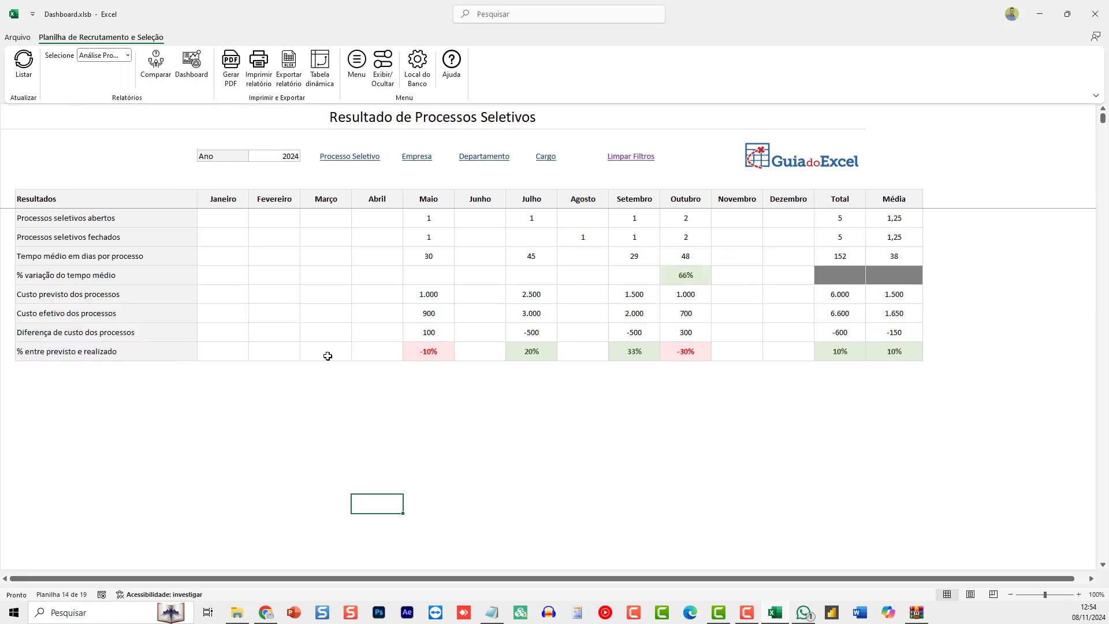
pyautogui.click(24, 64)
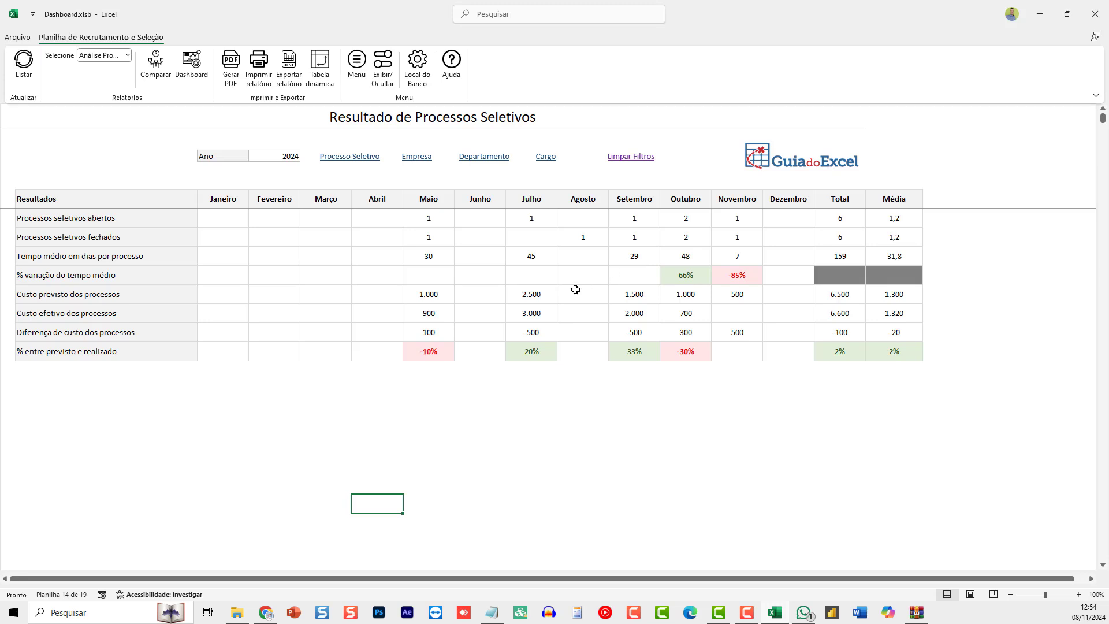
pyautogui.moveTo(139, 220); pyautogui.dragTo(832, 215)
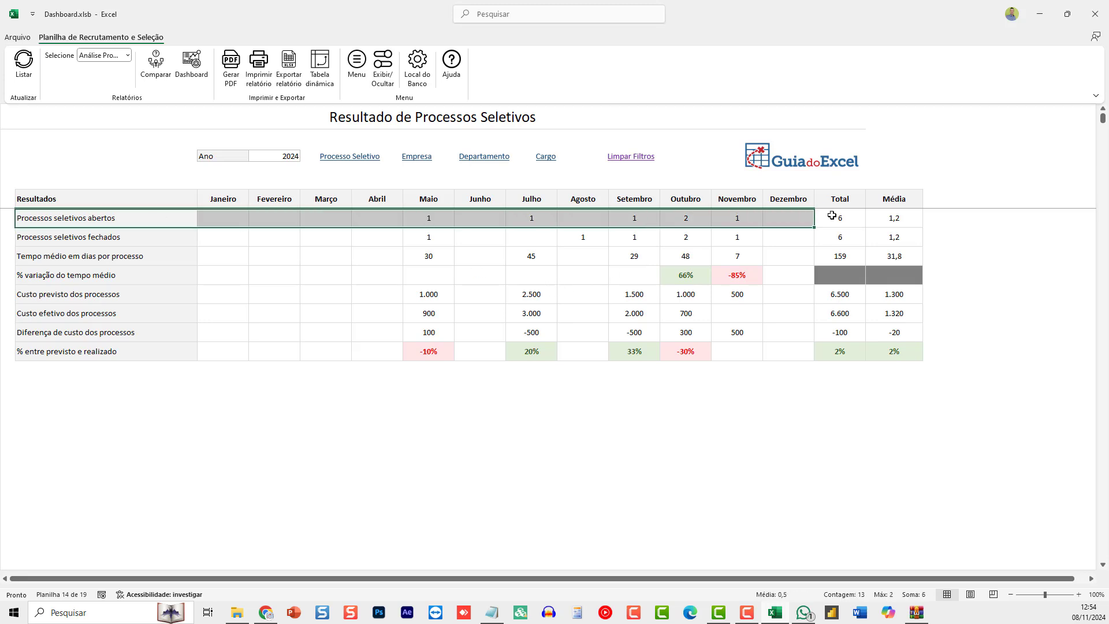
pyautogui.moveTo(99, 237); pyautogui.dragTo(778, 236)
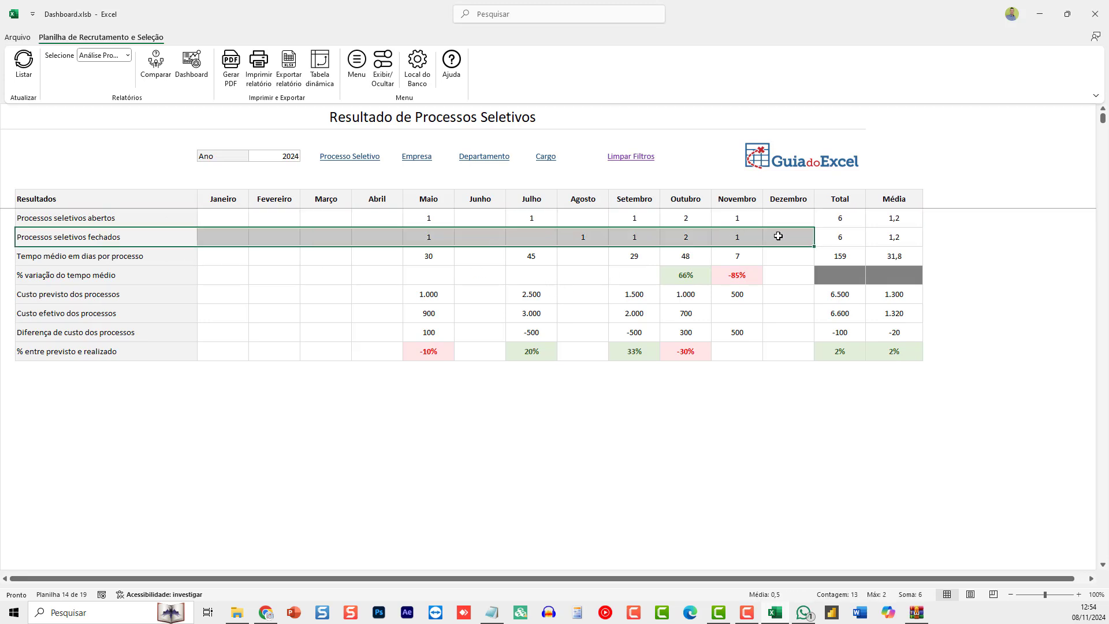
pyautogui.moveTo(105, 254); pyautogui.dragTo(780, 256)
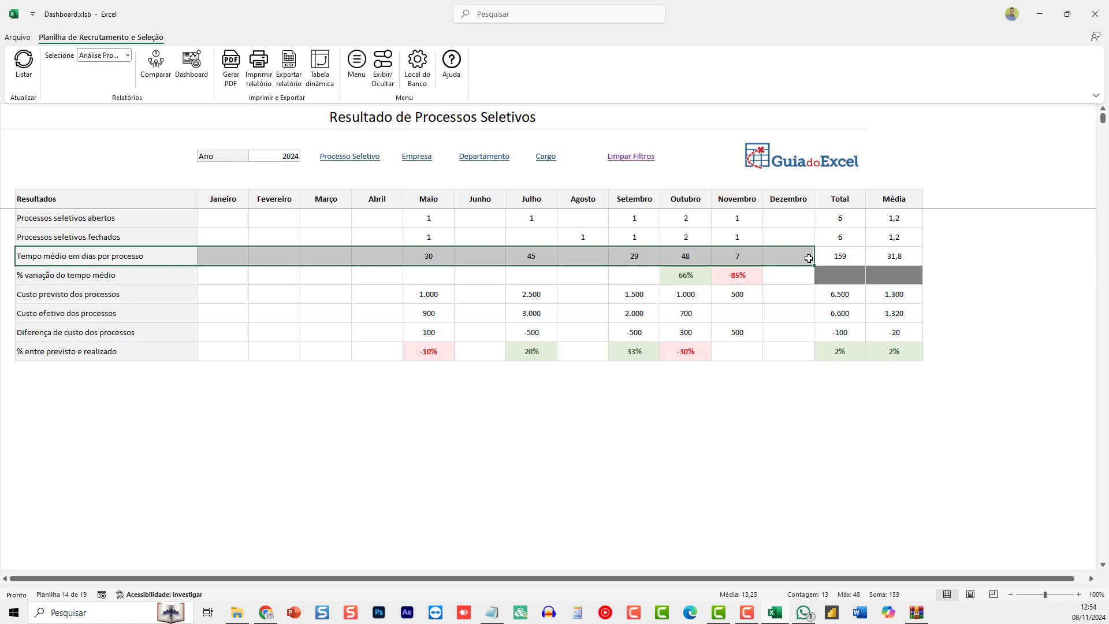
pyautogui.moveTo(58, 278); pyautogui.dragTo(780, 269)
pyautogui.click(684, 272)
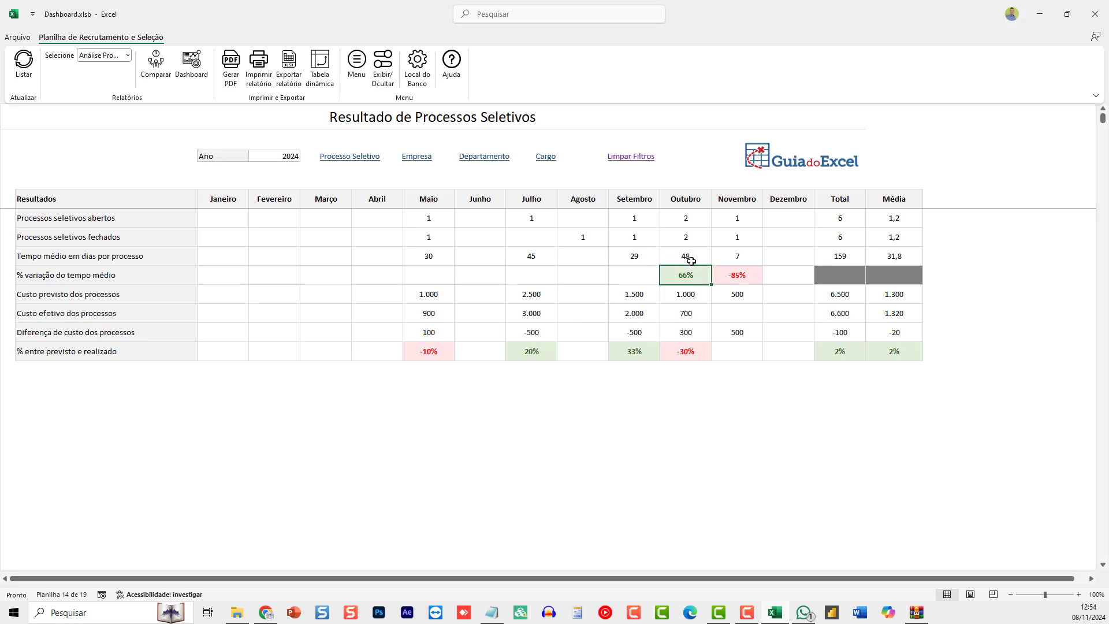
pyautogui.click(757, 272)
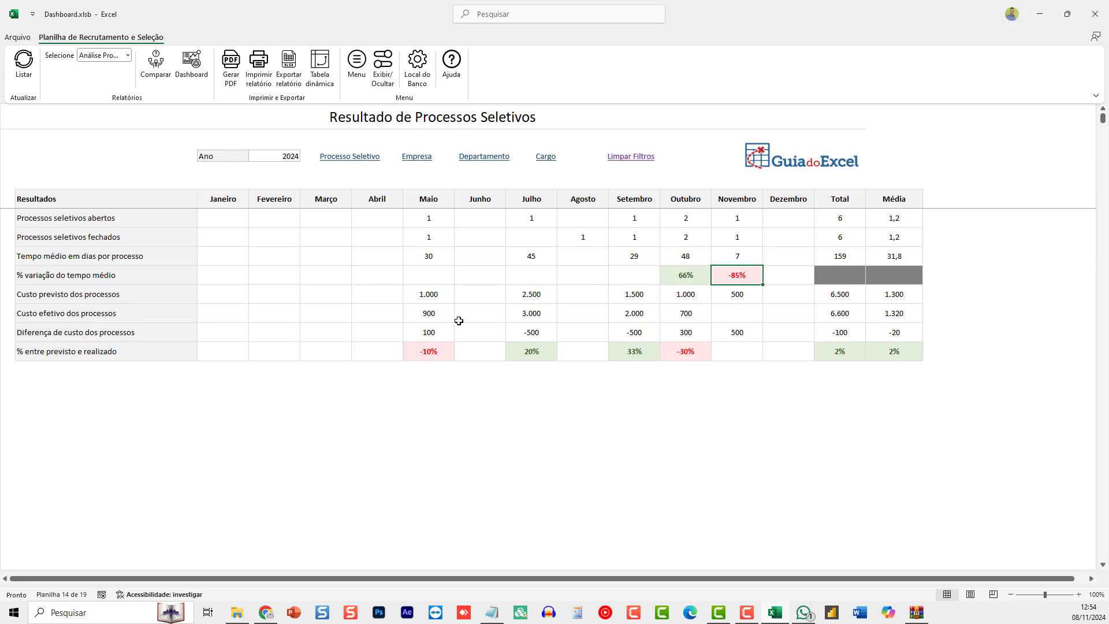
# Check the cost rows' totals and the -10% May and 20% July cost variances.
pyautogui.moveTo(234, 294); pyautogui.dragTo(777, 295)
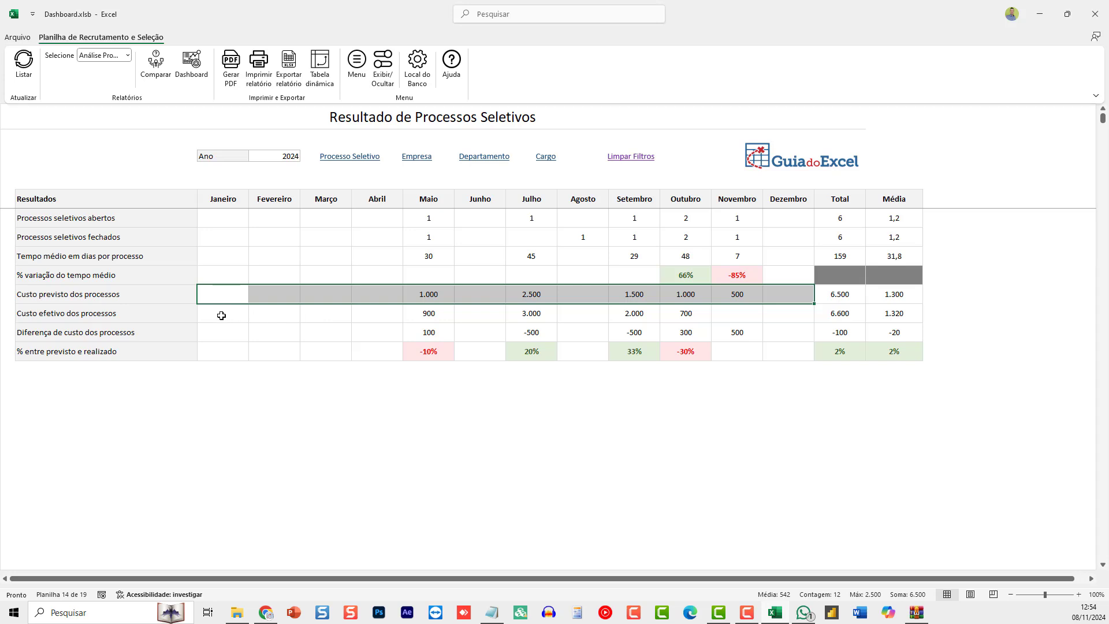
pyautogui.moveTo(222, 313); pyautogui.dragTo(808, 311)
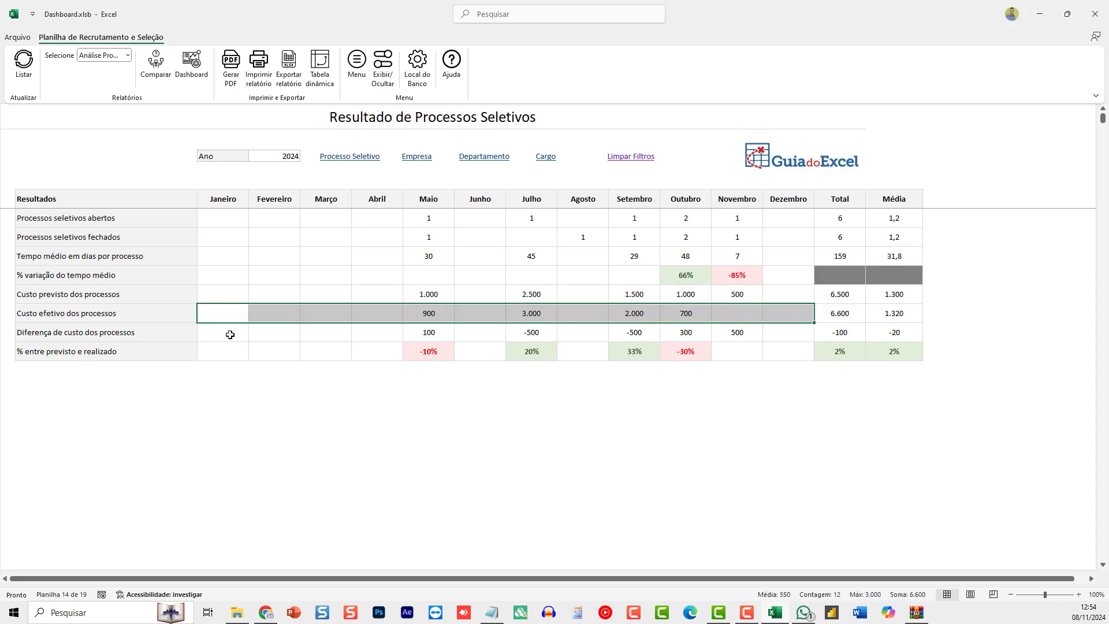
pyautogui.moveTo(230, 334); pyautogui.dragTo(785, 329)
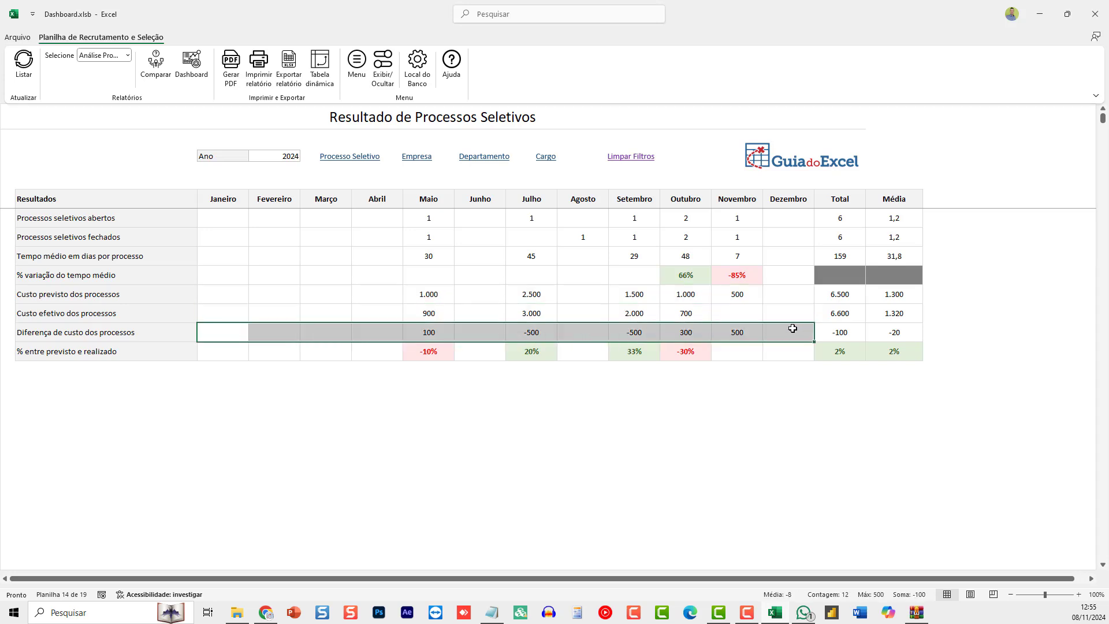
pyautogui.click(218, 352)
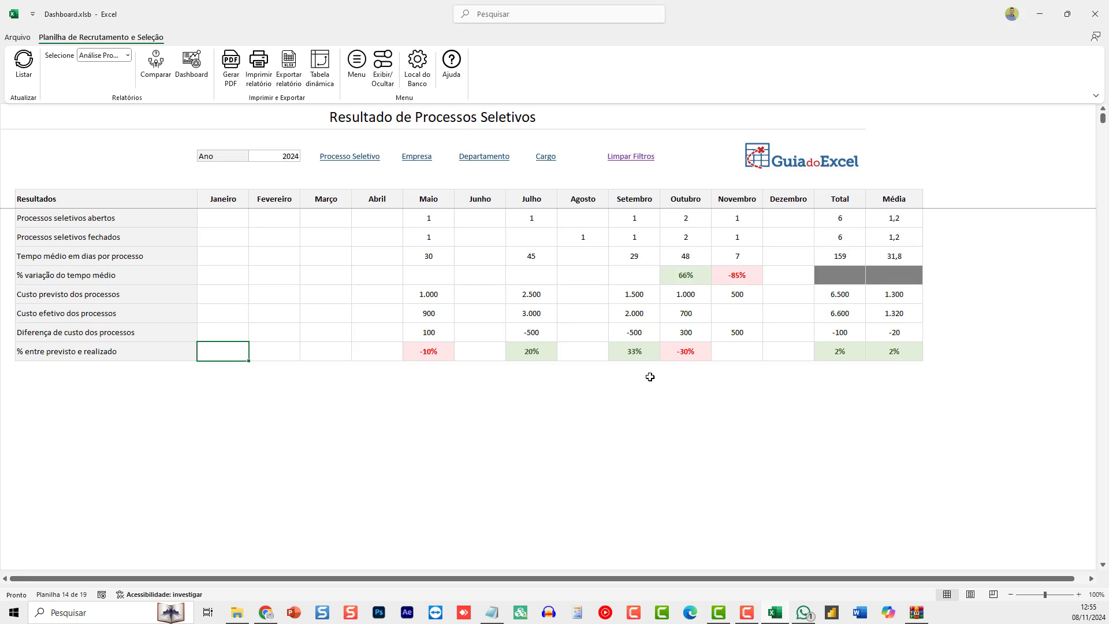
pyautogui.click(435, 351)
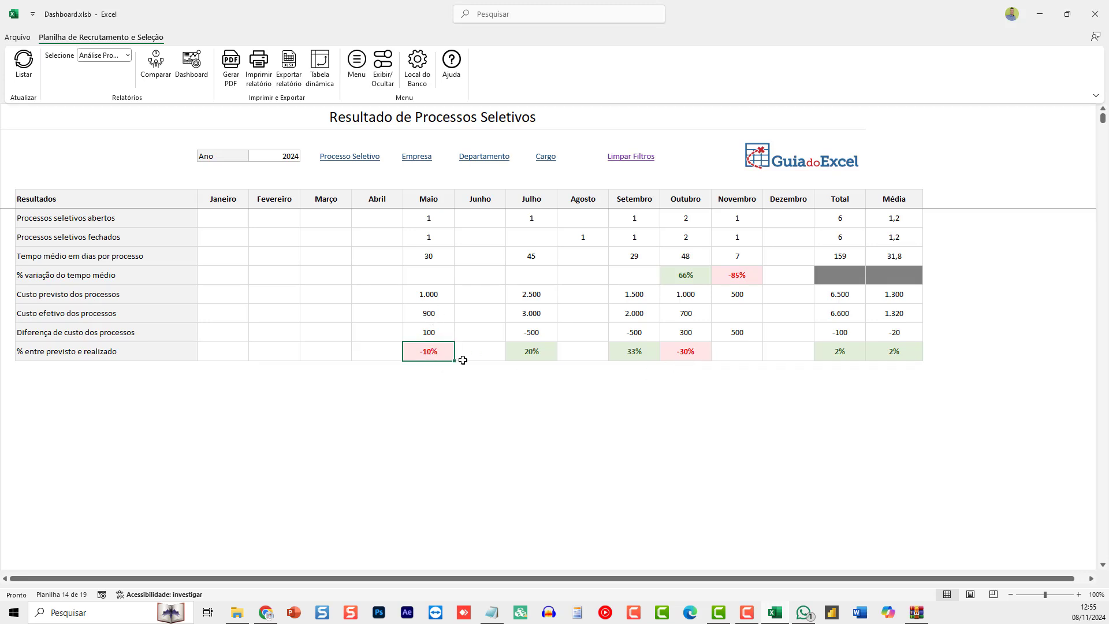
pyautogui.click(524, 350)
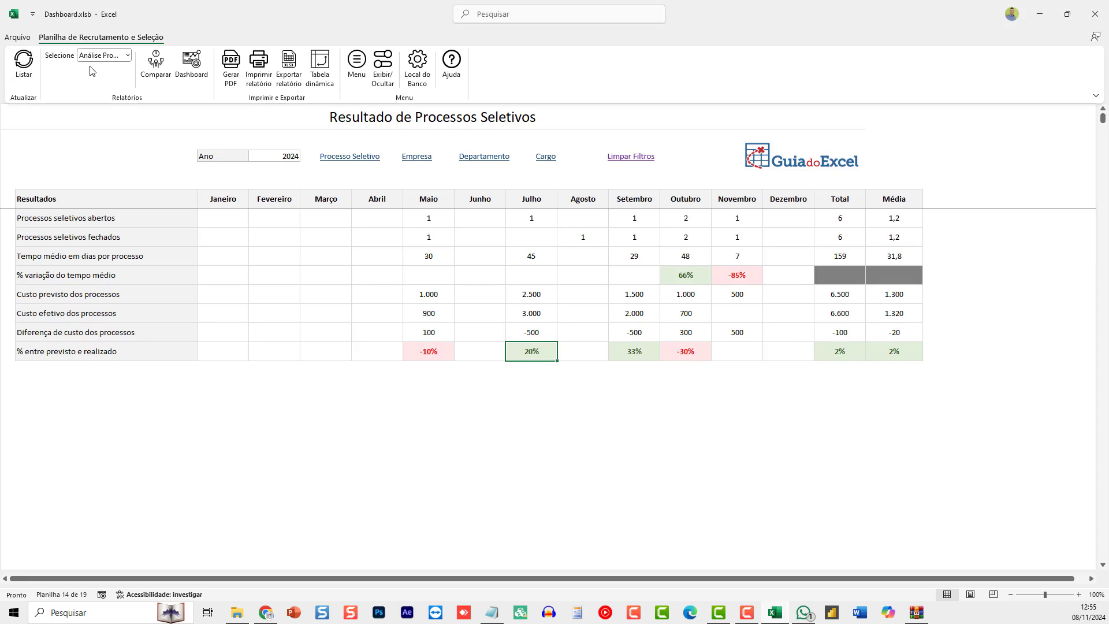
pyautogui.click(359, 155)
pyautogui.click(423, 271)
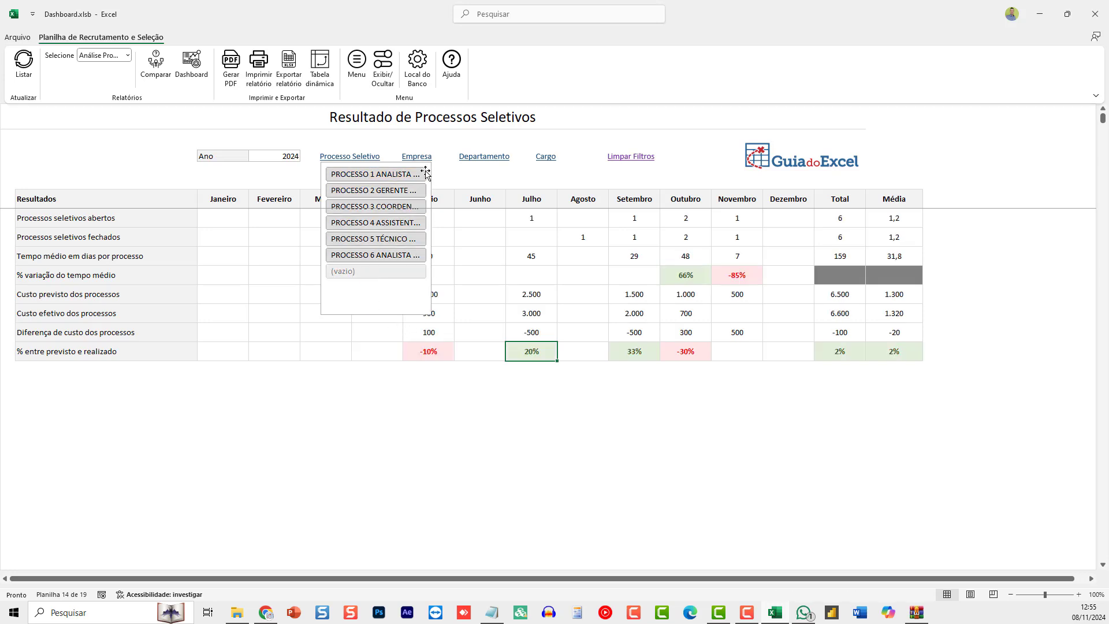
pyautogui.click(363, 157)
pyautogui.click(415, 159)
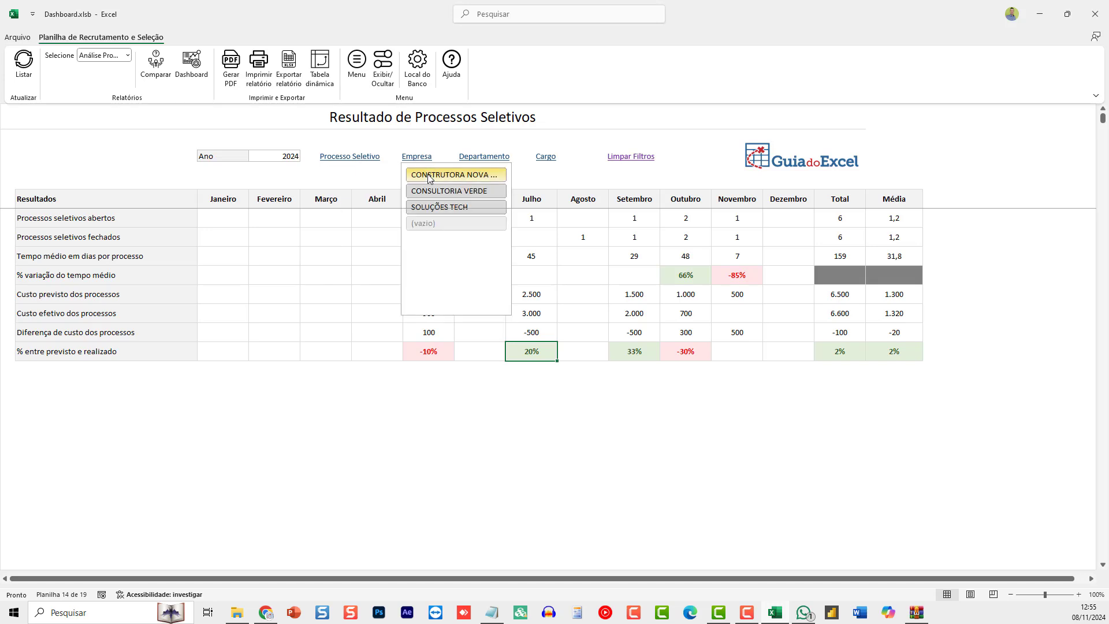
pyautogui.click(428, 175)
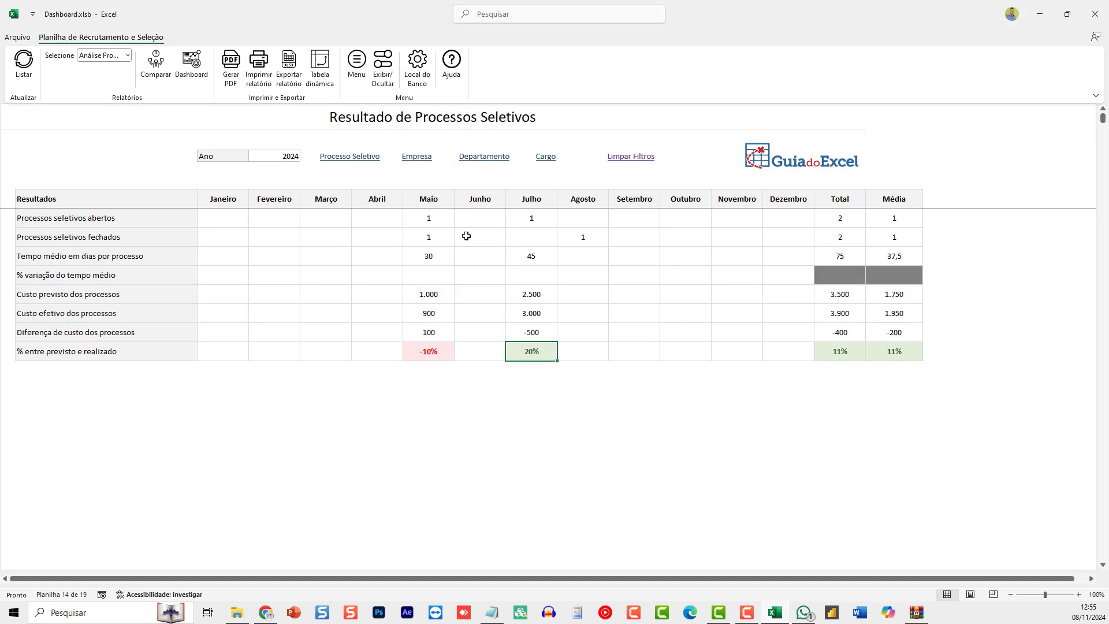
pyautogui.click(421, 156)
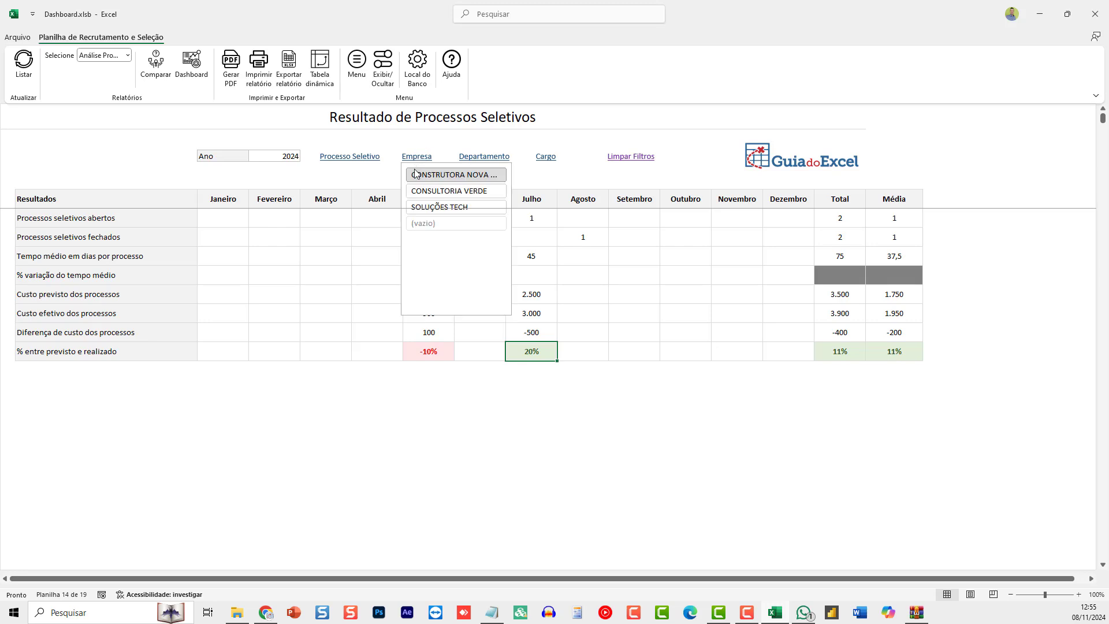
pyautogui.moveTo(432, 215); pyautogui.dragTo(432, 223)
pyautogui.click(416, 157)
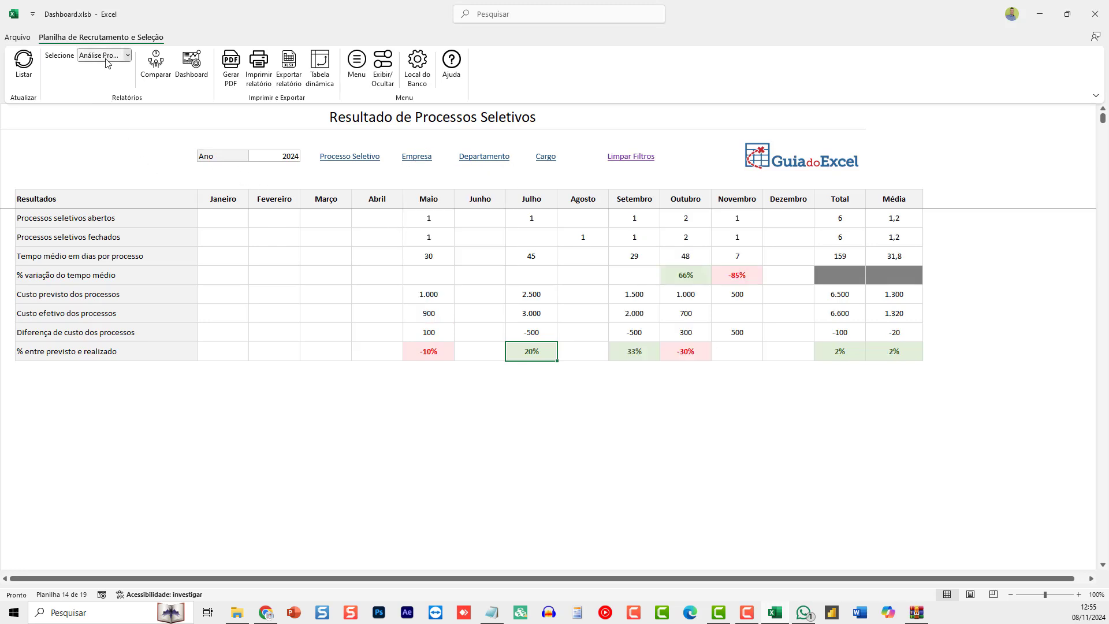
pyautogui.click(127, 55)
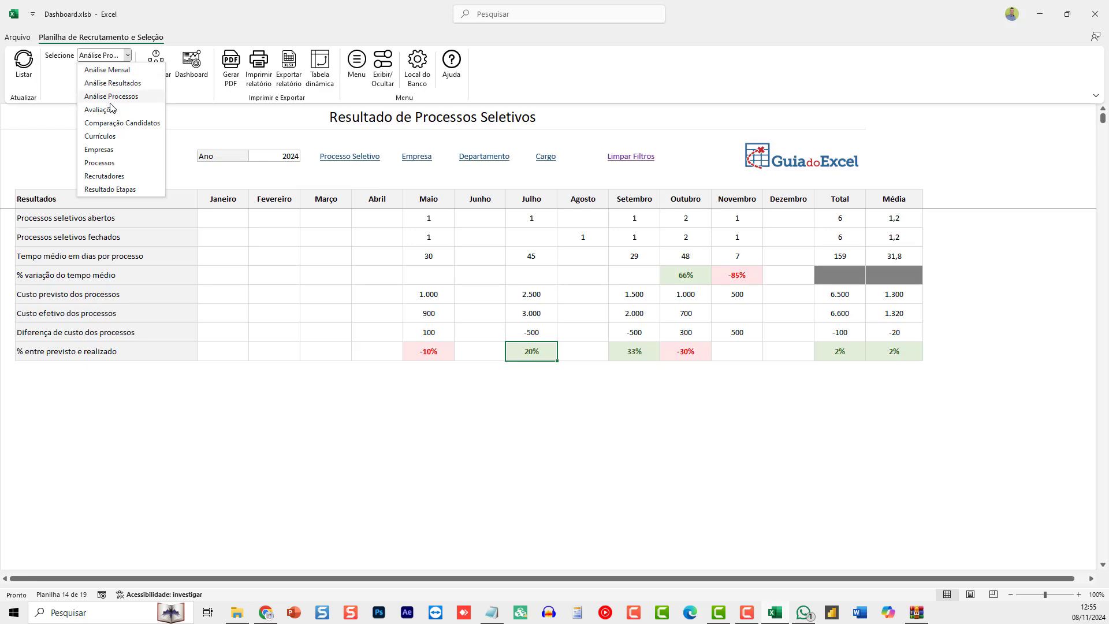
# List the Avaliações report filtered to PROCESSO 1 ANALISTA DE SISTEMAS and SOLUÇÕES TECH.
pyautogui.click(112, 109)
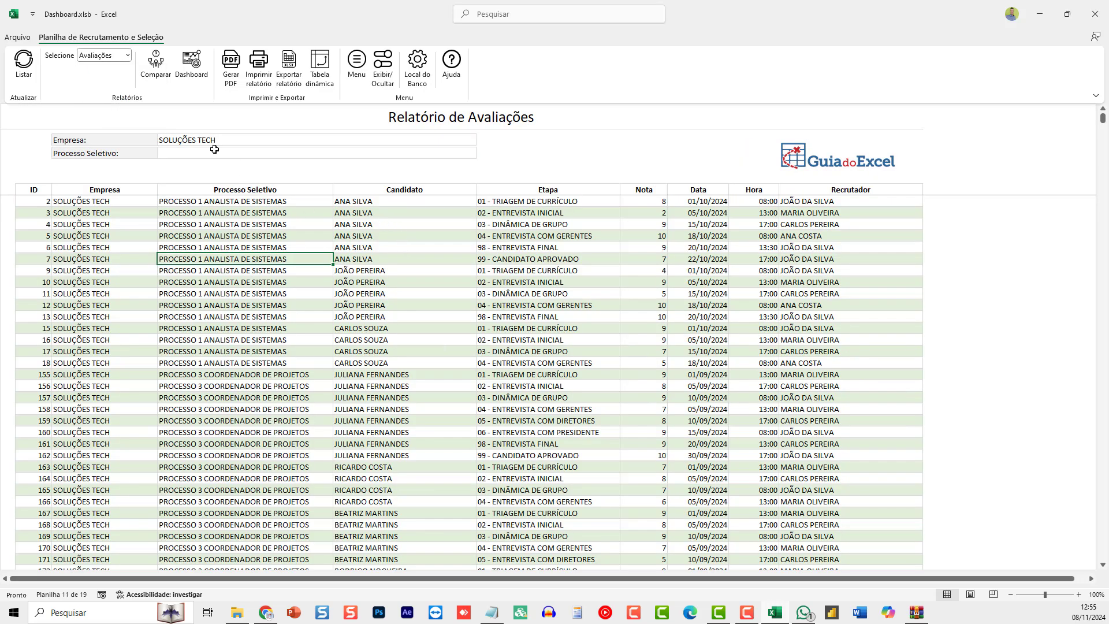
pyautogui.click(312, 153)
pyautogui.click(481, 153)
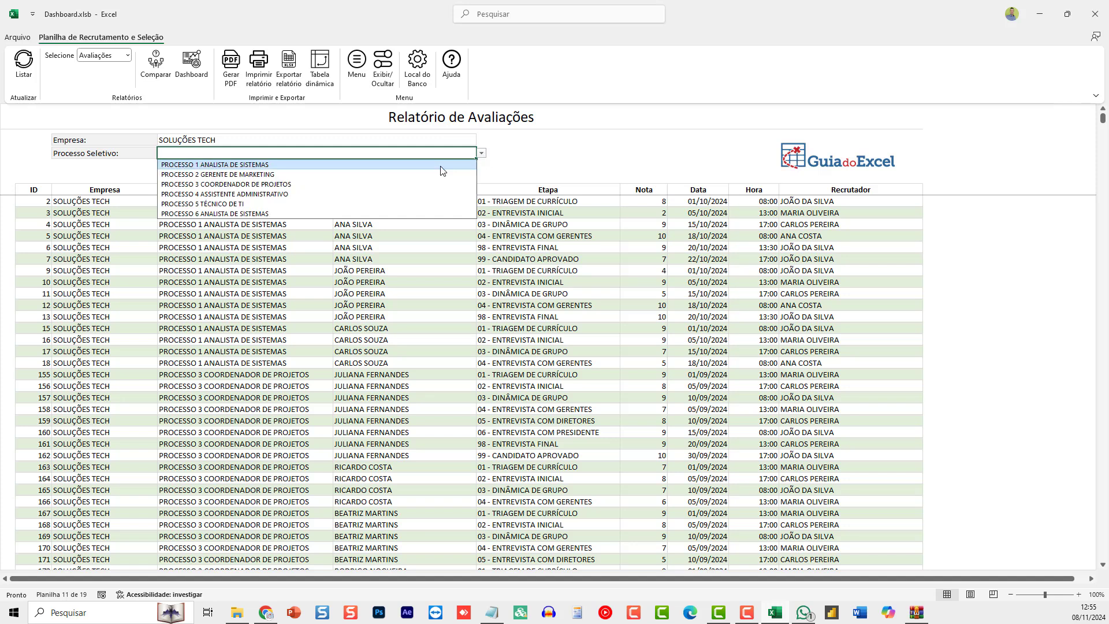
pyautogui.click(444, 166)
pyautogui.click(463, 144)
pyautogui.click(481, 141)
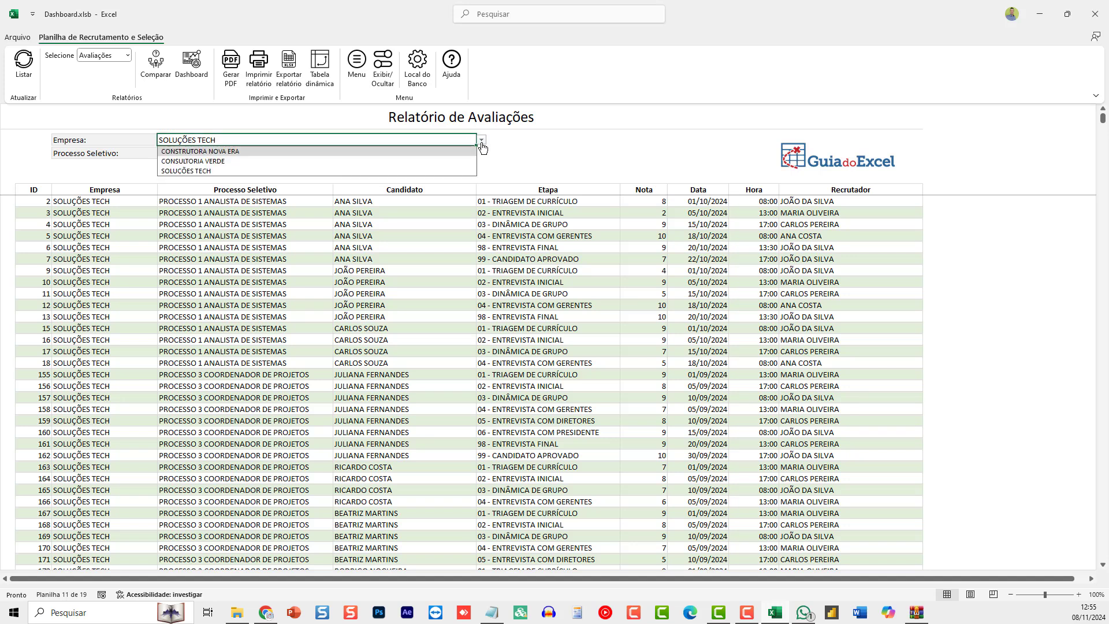
pyautogui.click(481, 141)
pyautogui.click(24, 64)
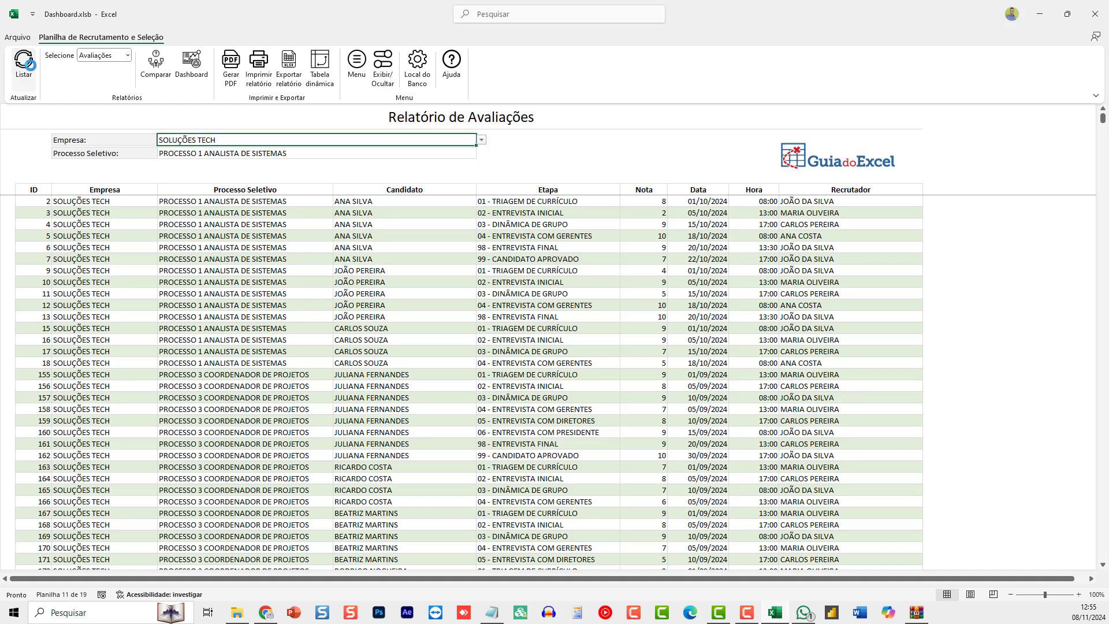
# Clear the process and company filters and refresh the unfiltered report.
pyautogui.click(302, 156)
pyautogui.press('Delete')
pyautogui.click(24, 64)
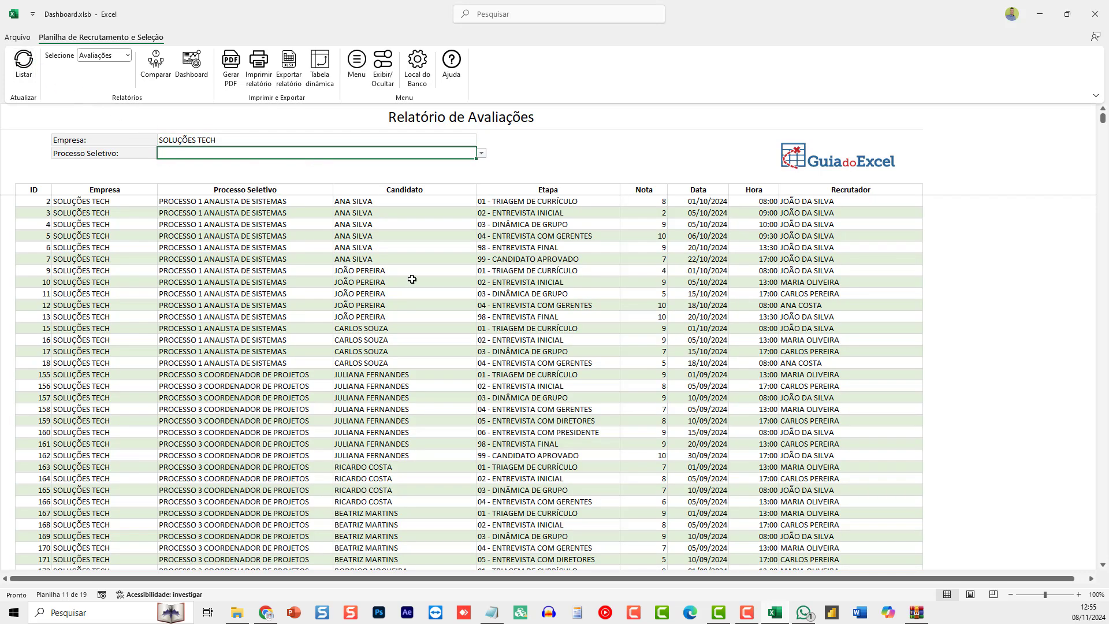
pyautogui.click(481, 153)
pyautogui.click(446, 154)
pyautogui.click(406, 137)
pyautogui.press('Delete')
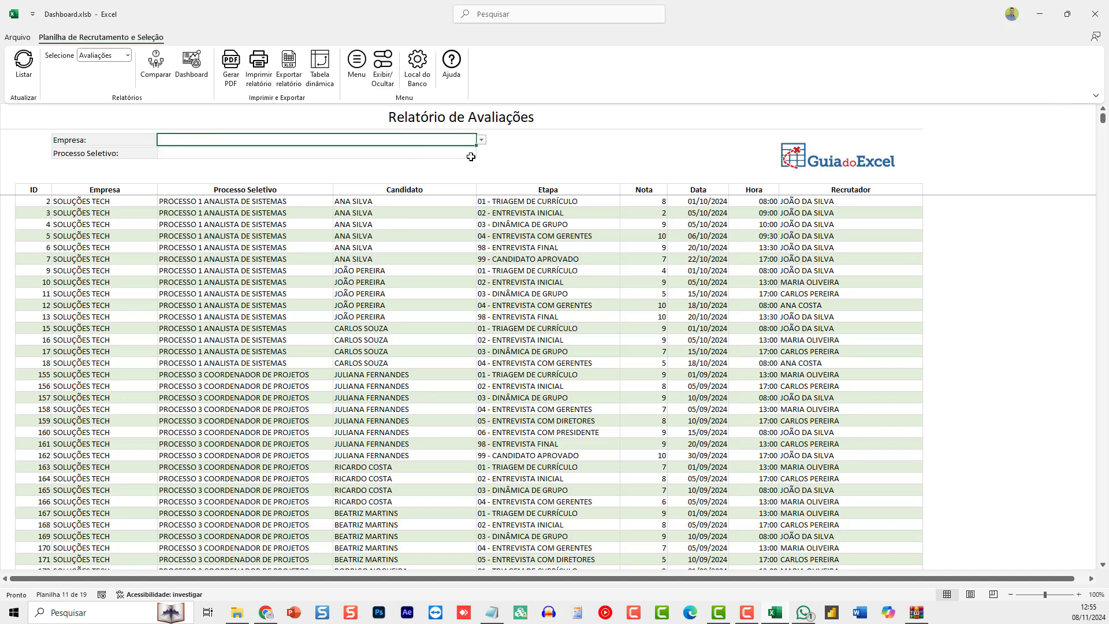
# List only PROCESSO 4 ASSISTENTE ADMINISTRATIVO evaluations and export them to a pivot table.
pyautogui.click(471, 155)
pyautogui.click(481, 155)
pyautogui.click(152, 188)
pyautogui.click(277, 152)
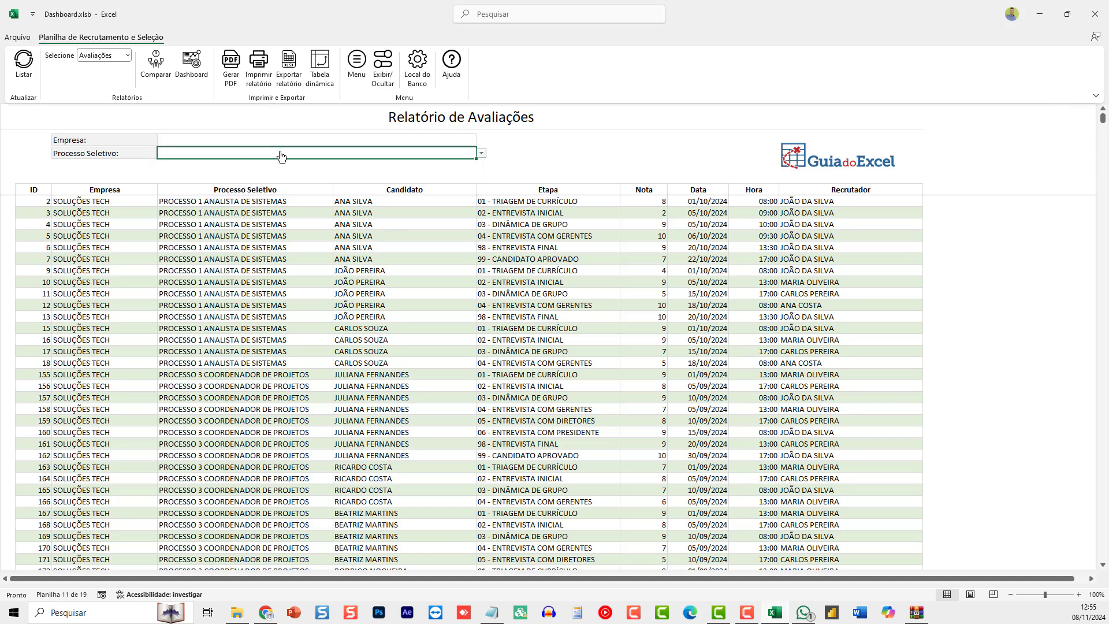
pyautogui.hotkey('alt', 'Down')
pyautogui.click(283, 193)
pyautogui.click(26, 60)
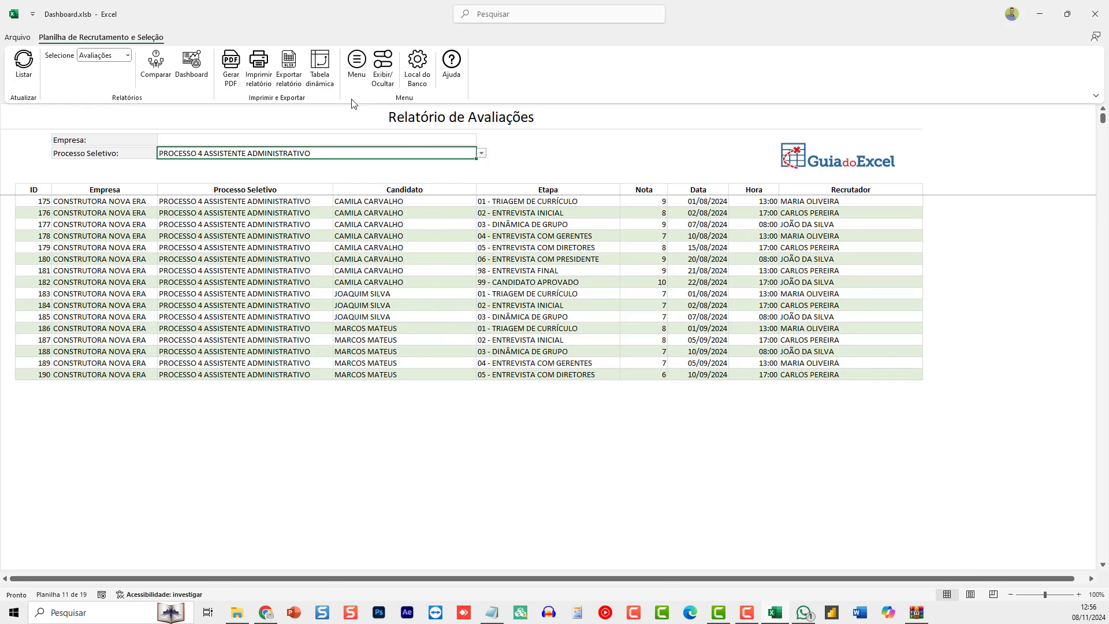
pyautogui.click(319, 72)
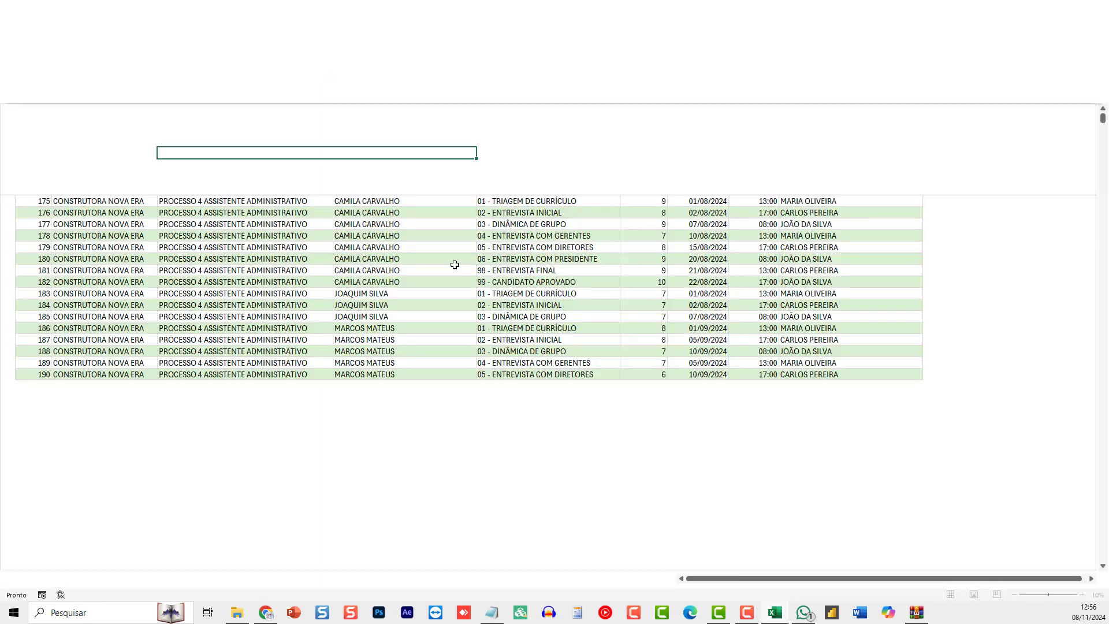
# Build the pivot with Candidato as rows, summed Nota as values and Etapa as columns.
pyautogui.click(638, 349)
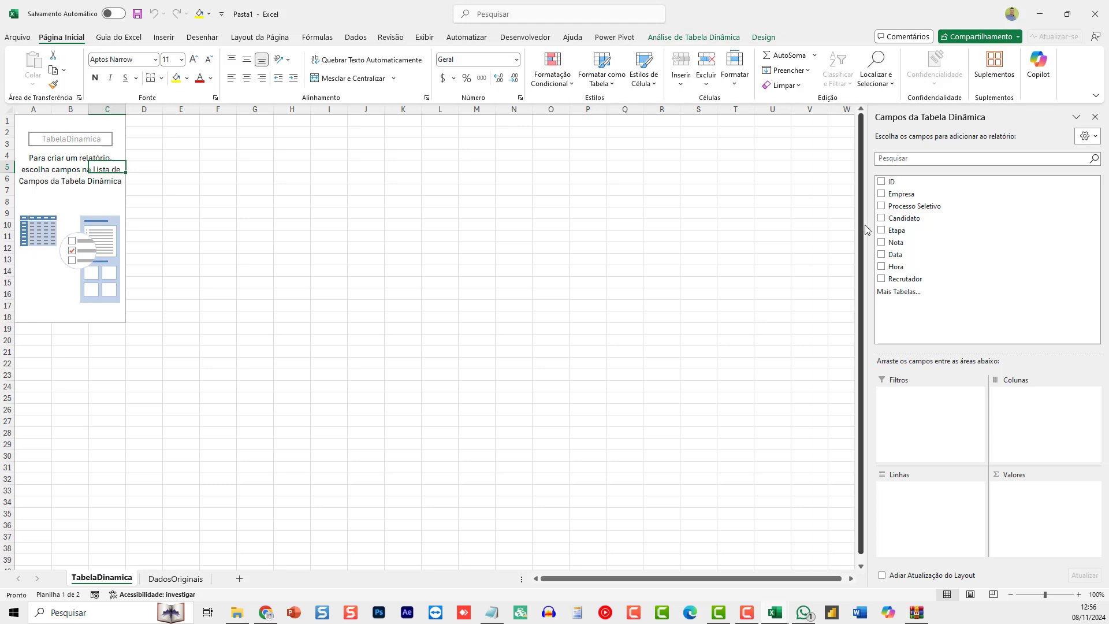
pyautogui.moveTo(869, 223); pyautogui.dragTo(250, 225)
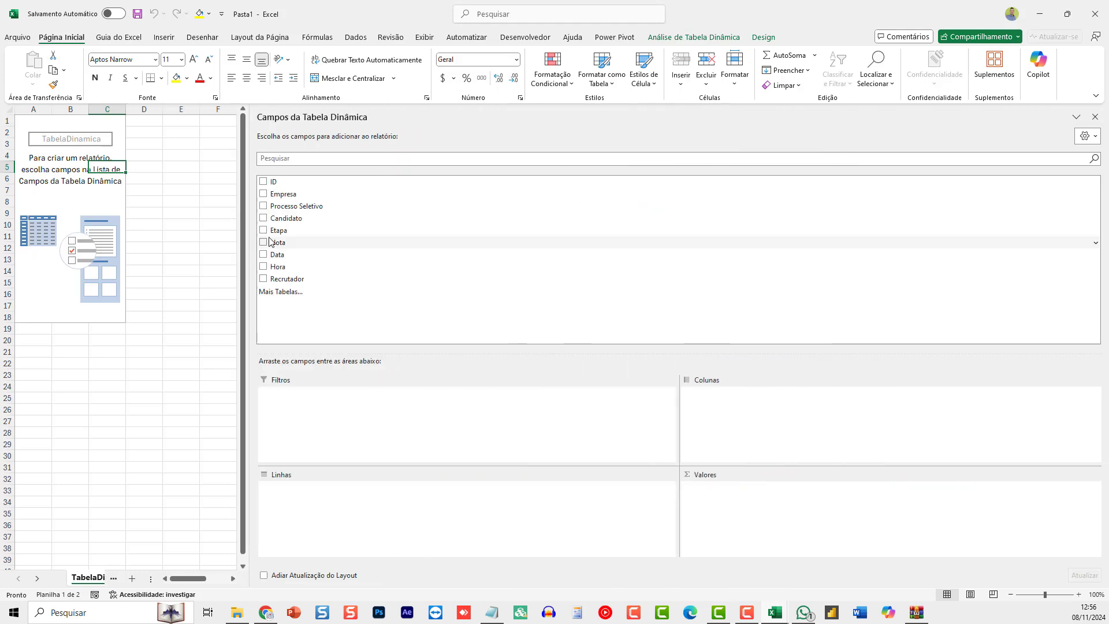
pyautogui.moveTo(314, 208); pyautogui.dragTo(314, 505)
pyautogui.moveTo(276, 243); pyautogui.dragTo(731, 504)
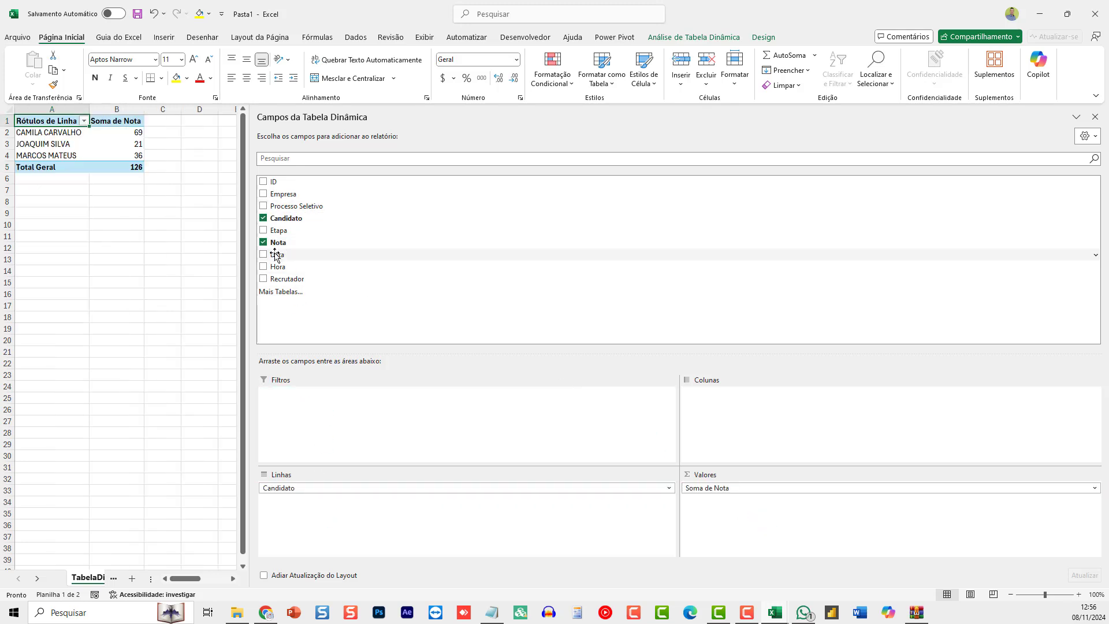
pyautogui.moveTo(278, 230); pyautogui.dragTo(755, 406)
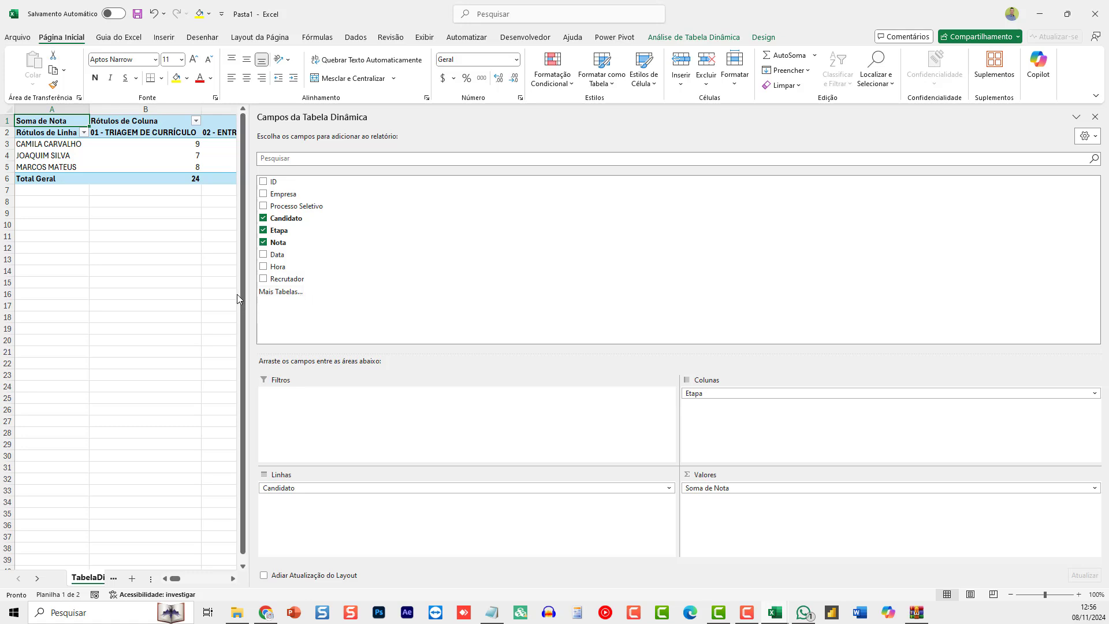
pyautogui.moveTo(250, 293); pyautogui.dragTo(933, 293)
pyautogui.click(1095, 117)
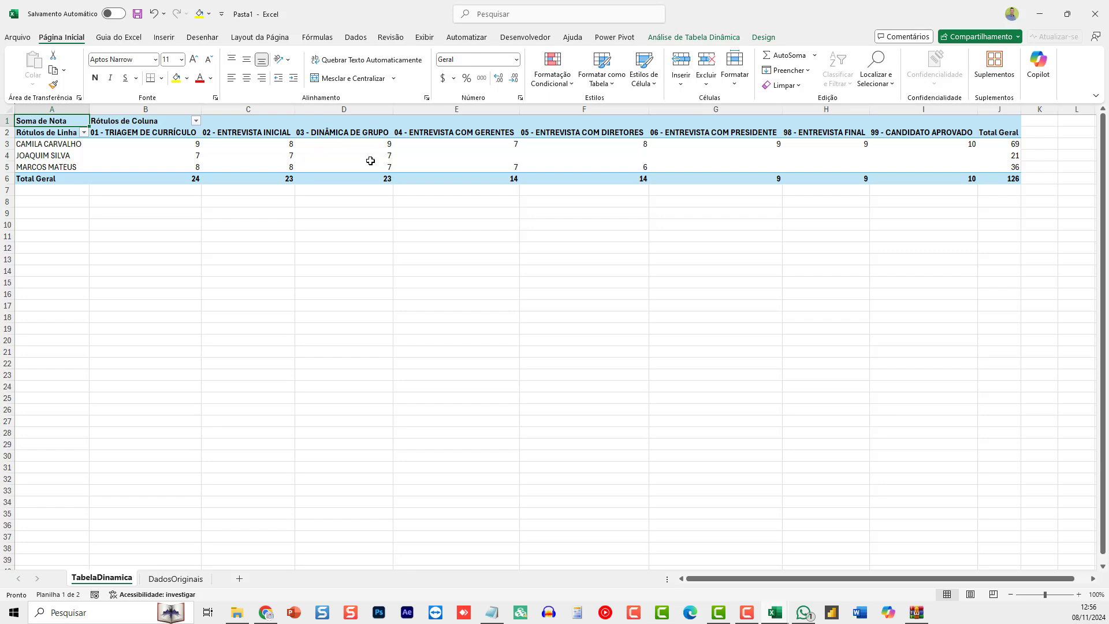
# Close the Pasta1 pivot workbook without saving.
pyautogui.click(501, 156)
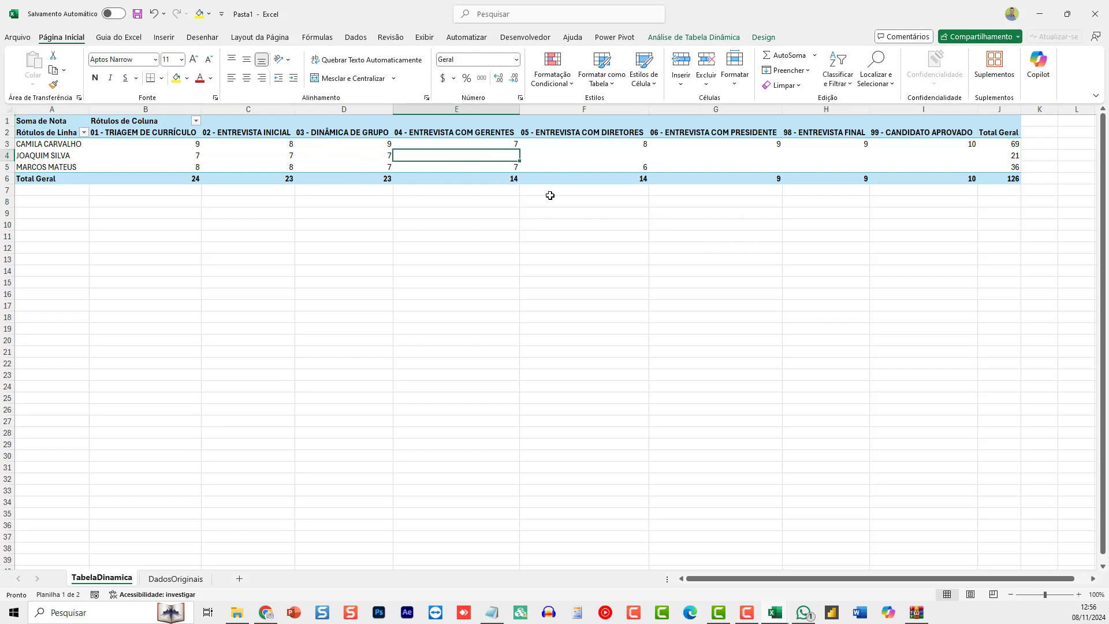
pyautogui.click(1099, 17)
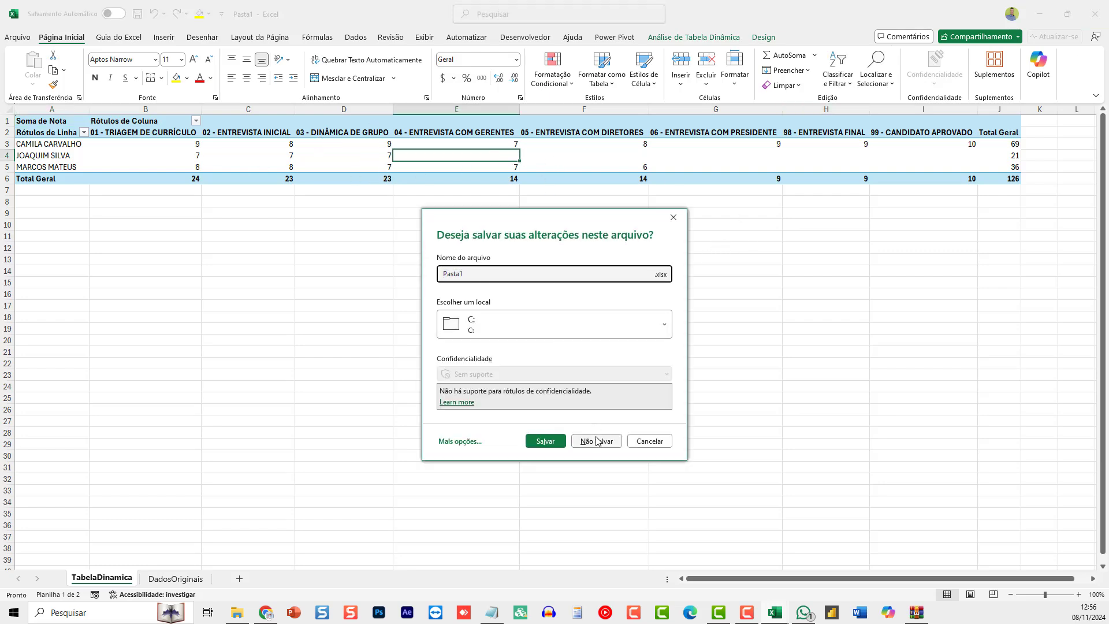
pyautogui.click(595, 438)
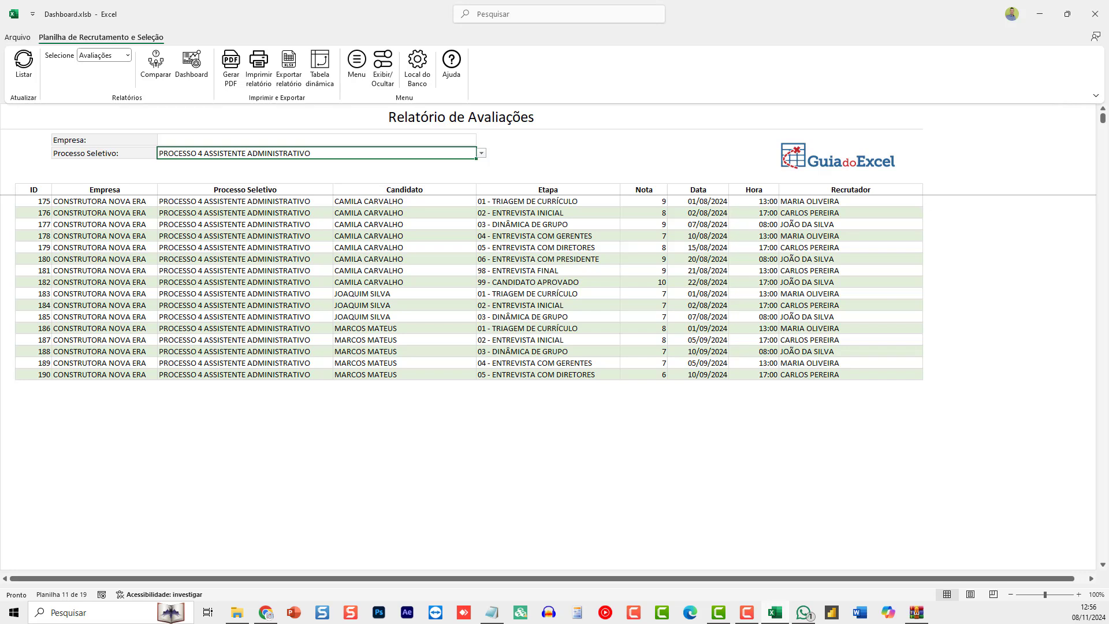
# Open the Comparação Candidatos report and choose a new candidate for each of the two columns.
pyautogui.click(111, 56)
pyautogui.click(119, 123)
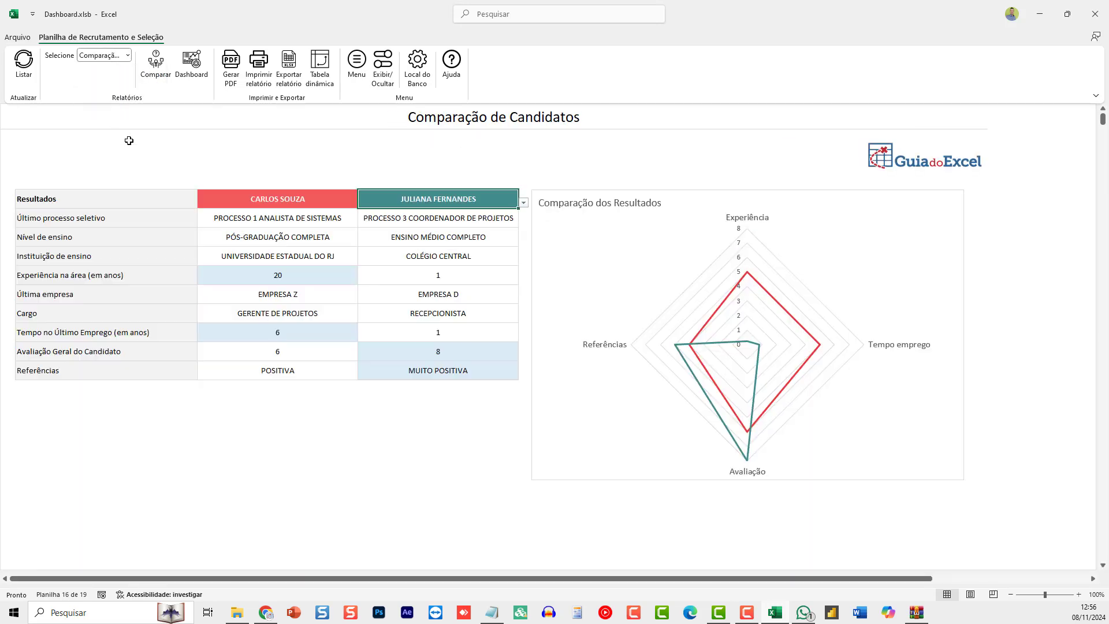
pyautogui.click(314, 207)
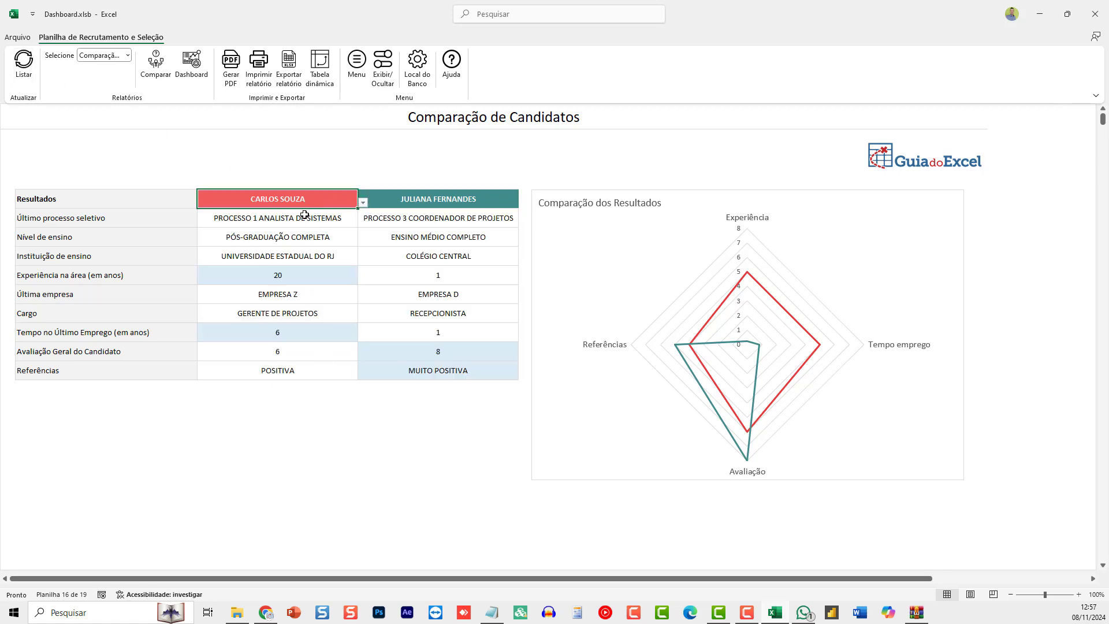
pyautogui.click(362, 205)
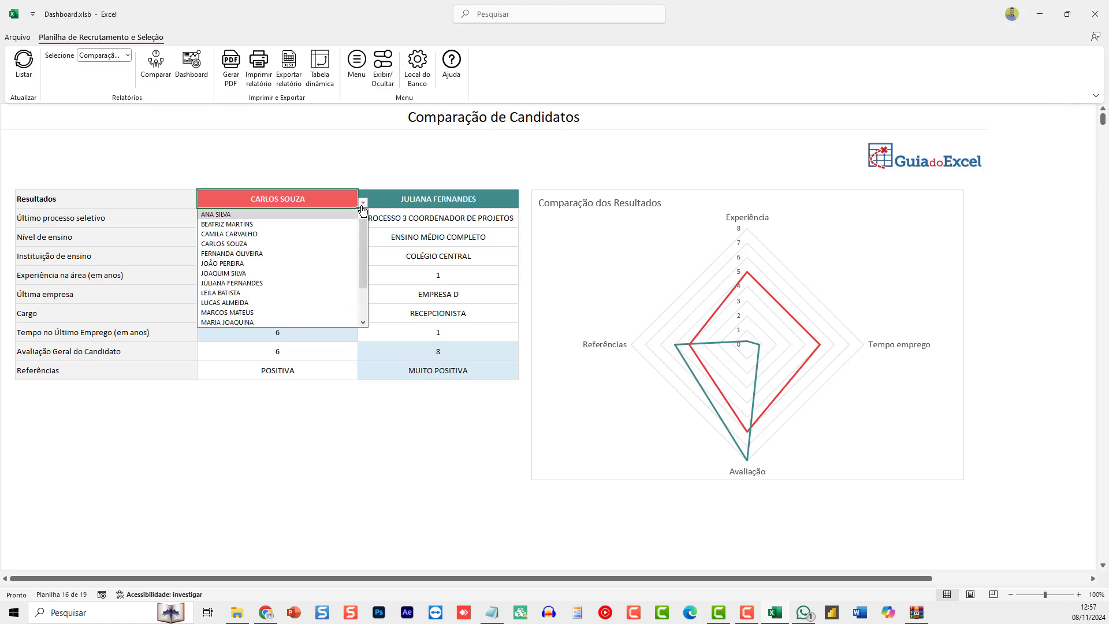
pyautogui.click(263, 214)
pyautogui.click(466, 197)
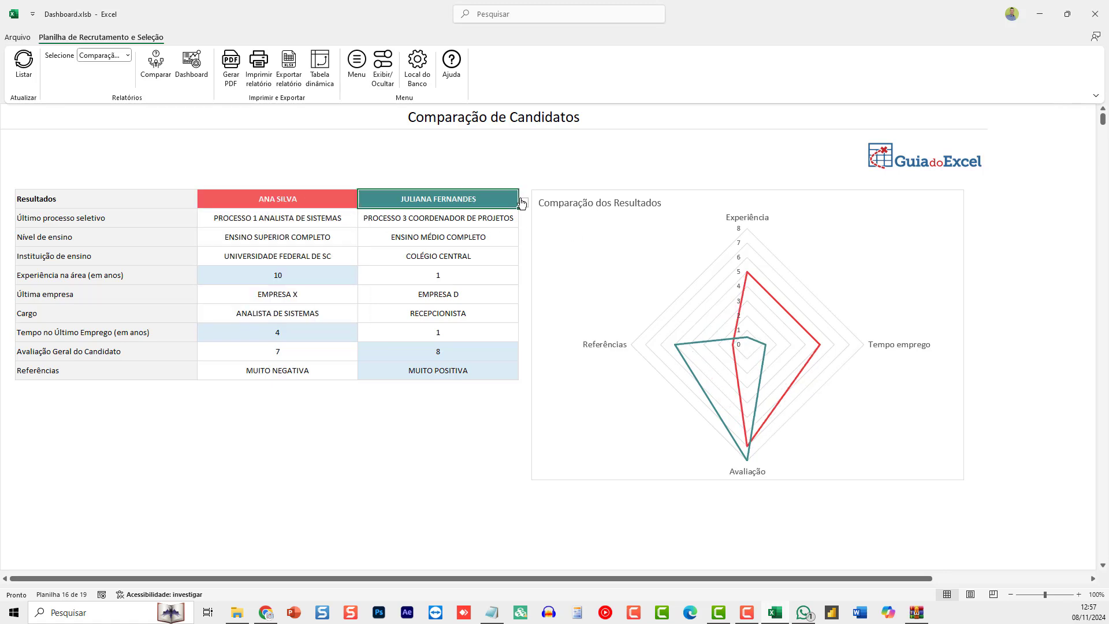
pyautogui.click(523, 202)
pyautogui.click(414, 224)
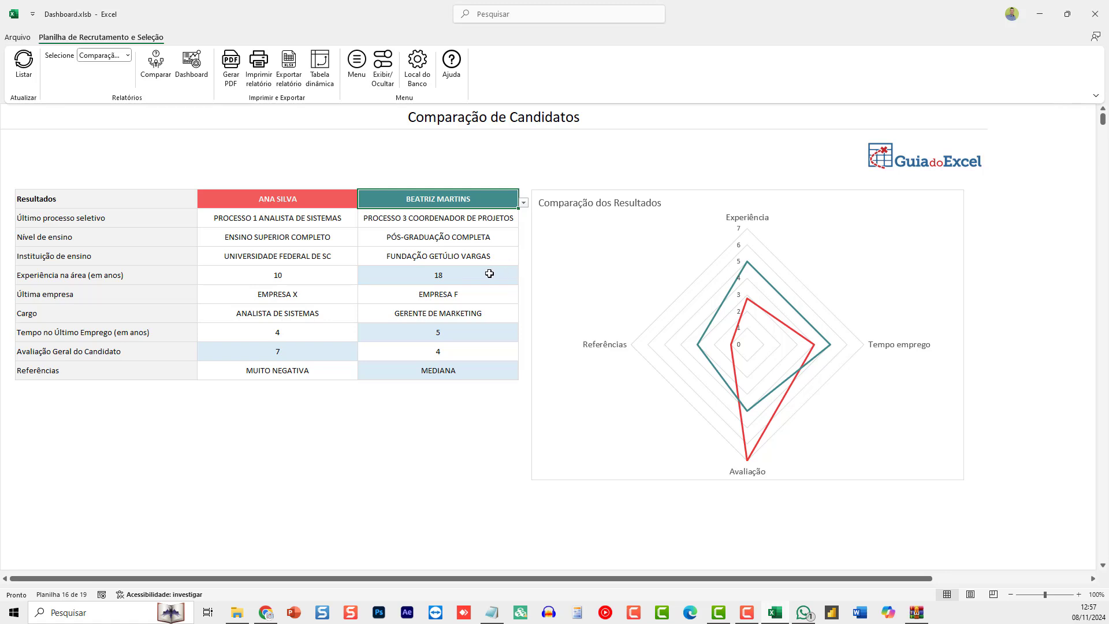
# Review both candidates' last process, education, institution, experience, employer, job title, evaluation and references.
pyautogui.click(294, 216)
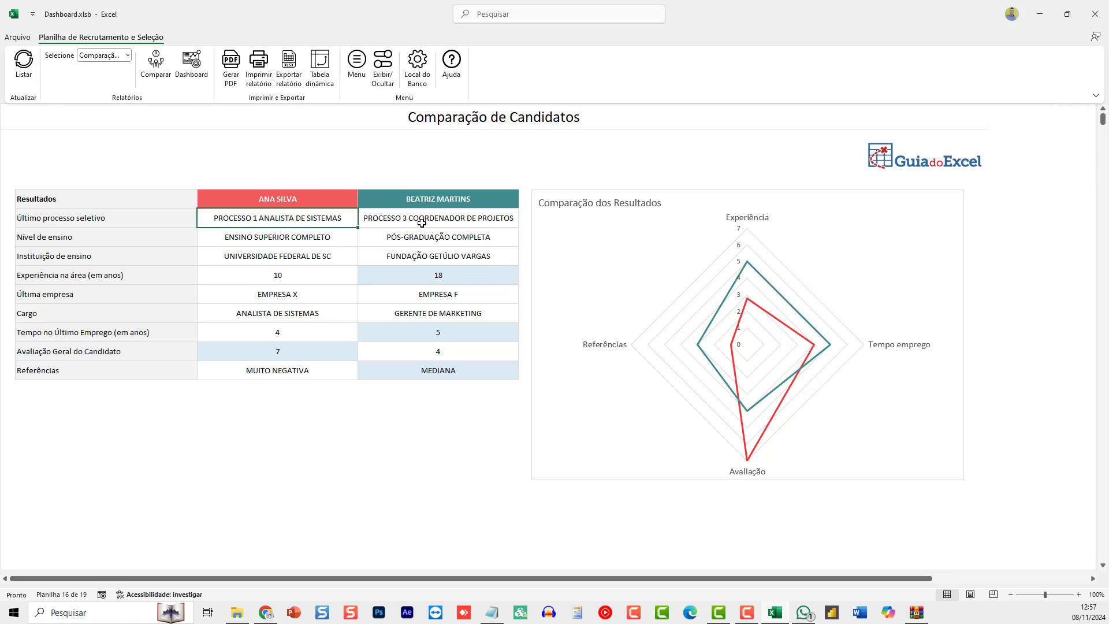
pyautogui.click(321, 238)
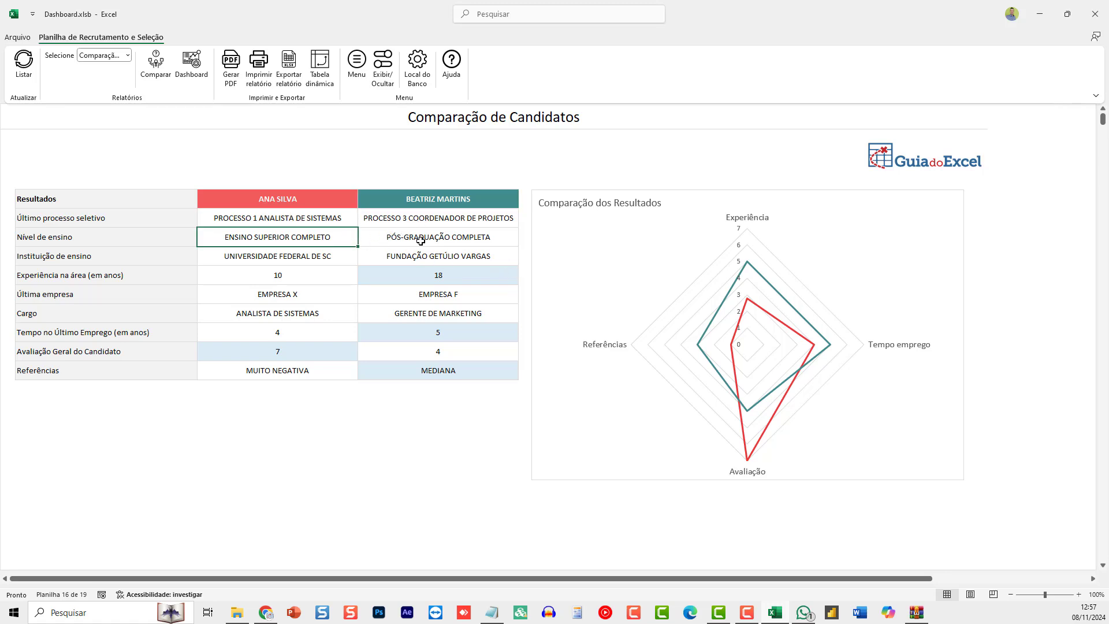
pyautogui.click(305, 257)
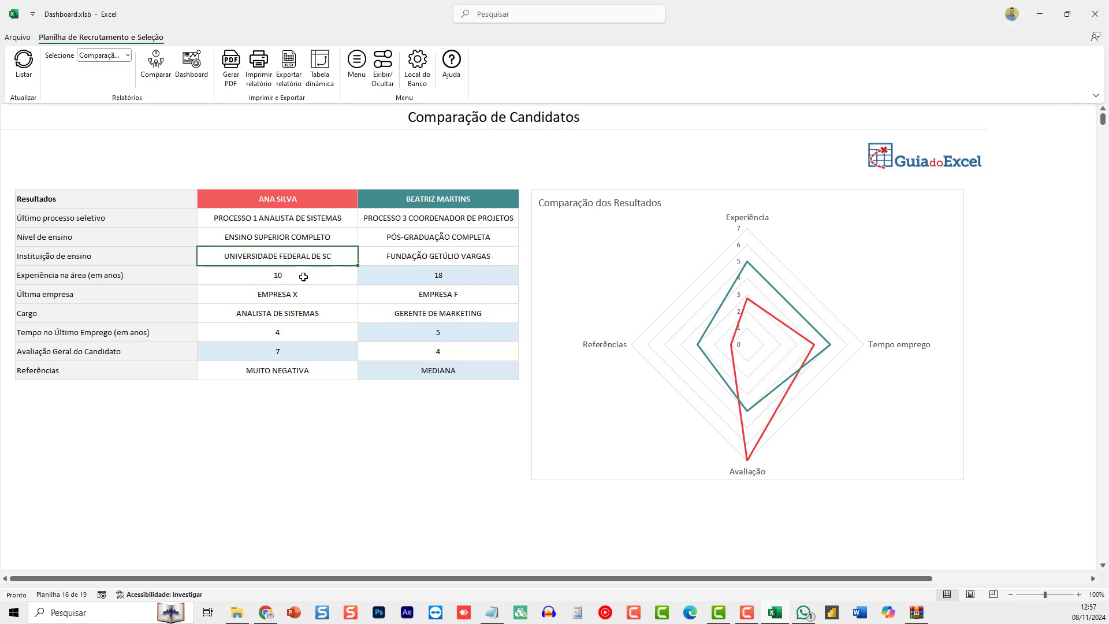
pyautogui.click(303, 276)
pyautogui.click(410, 276)
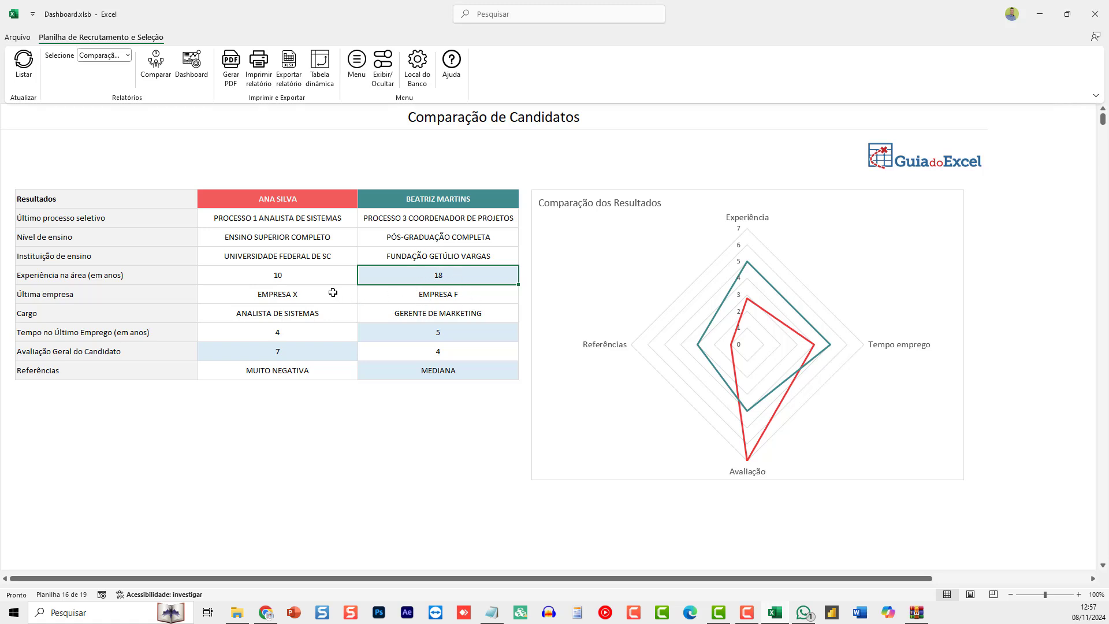
pyautogui.click(304, 291)
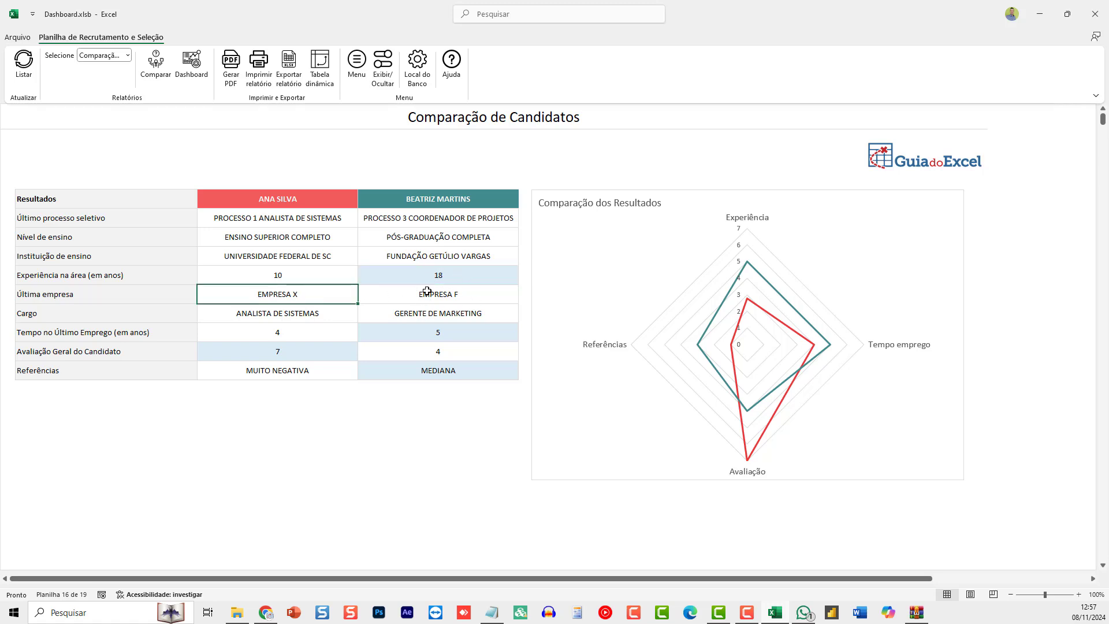
pyautogui.click(426, 292)
pyautogui.click(426, 314)
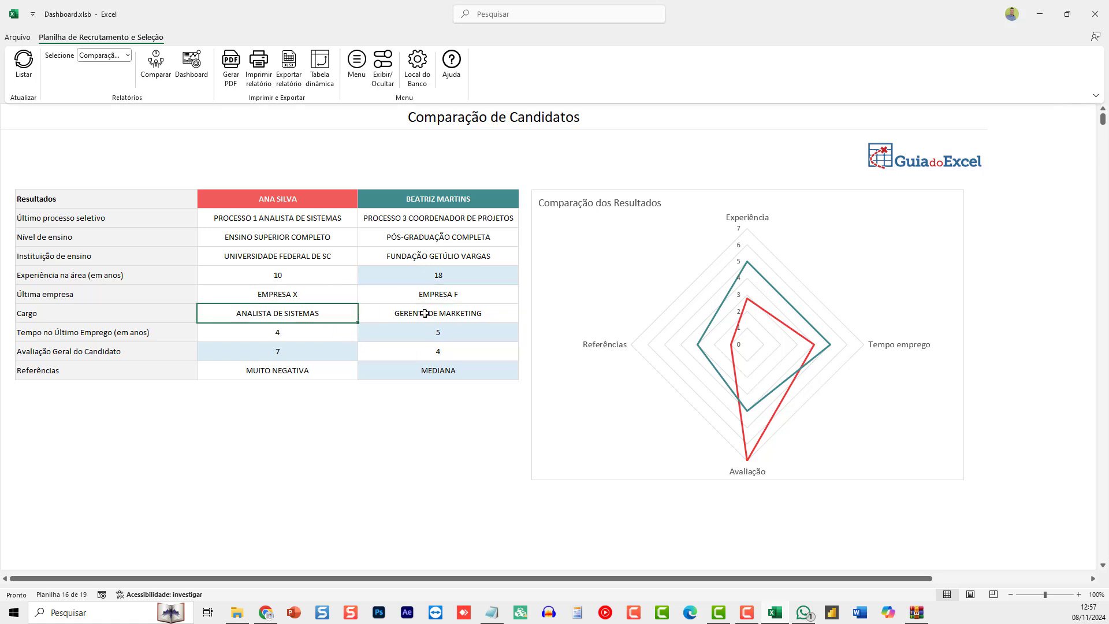
pyautogui.click(311, 334)
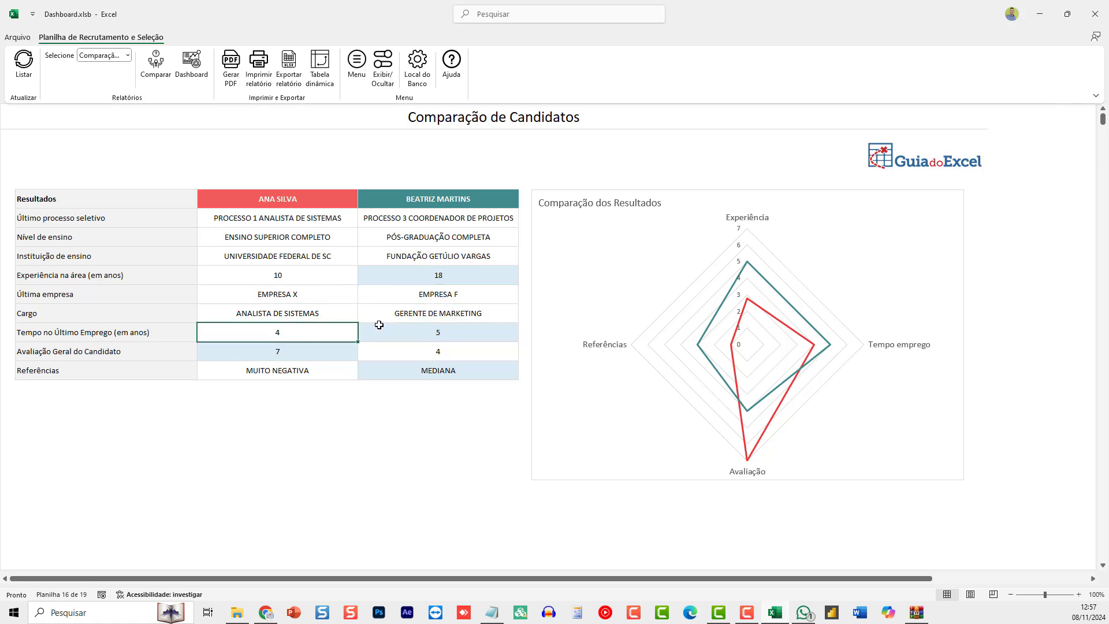
pyautogui.click(433, 337)
pyautogui.click(323, 350)
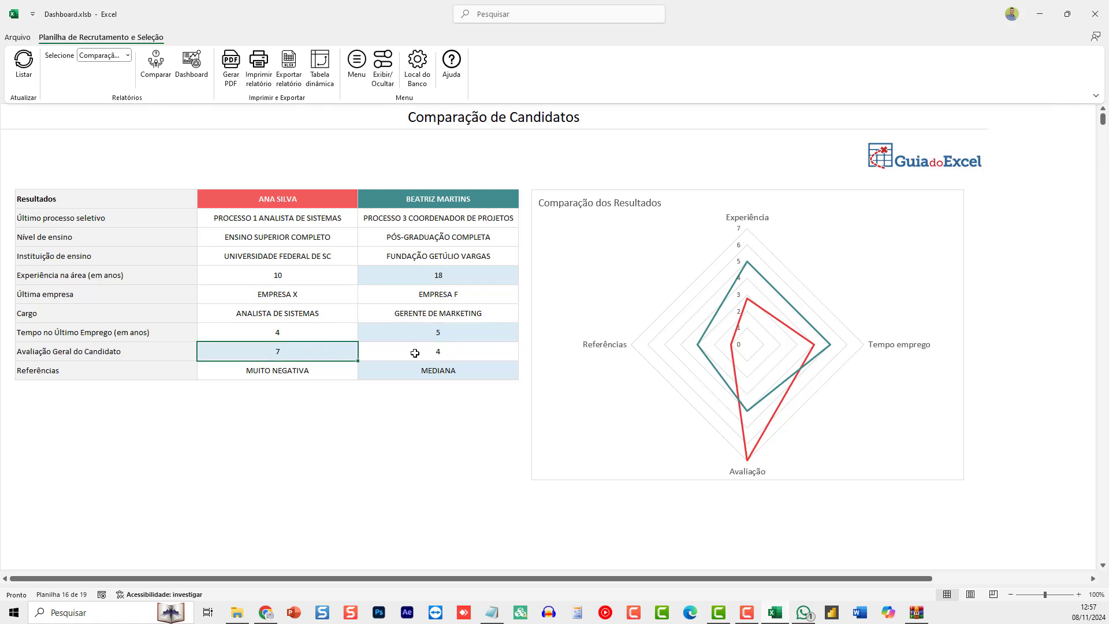
pyautogui.click(418, 352)
pyautogui.click(311, 370)
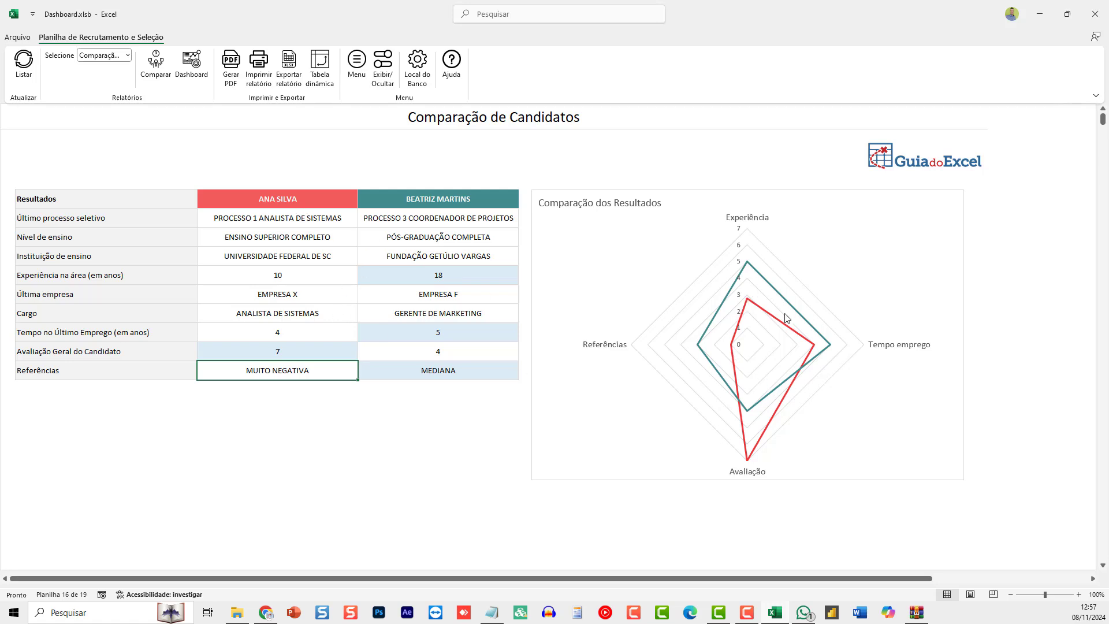
# Swap in different candidates for the second and then the first column.
pyautogui.moveTo(748, 271)
pyautogui.click(430, 205)
pyautogui.click(523, 202)
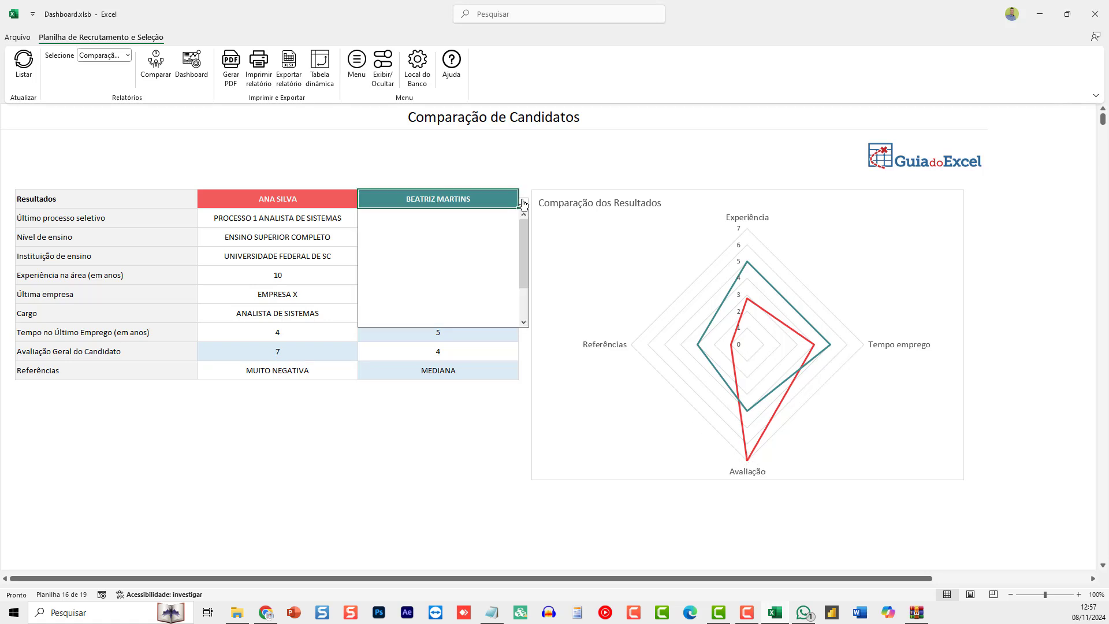
pyautogui.click(445, 252)
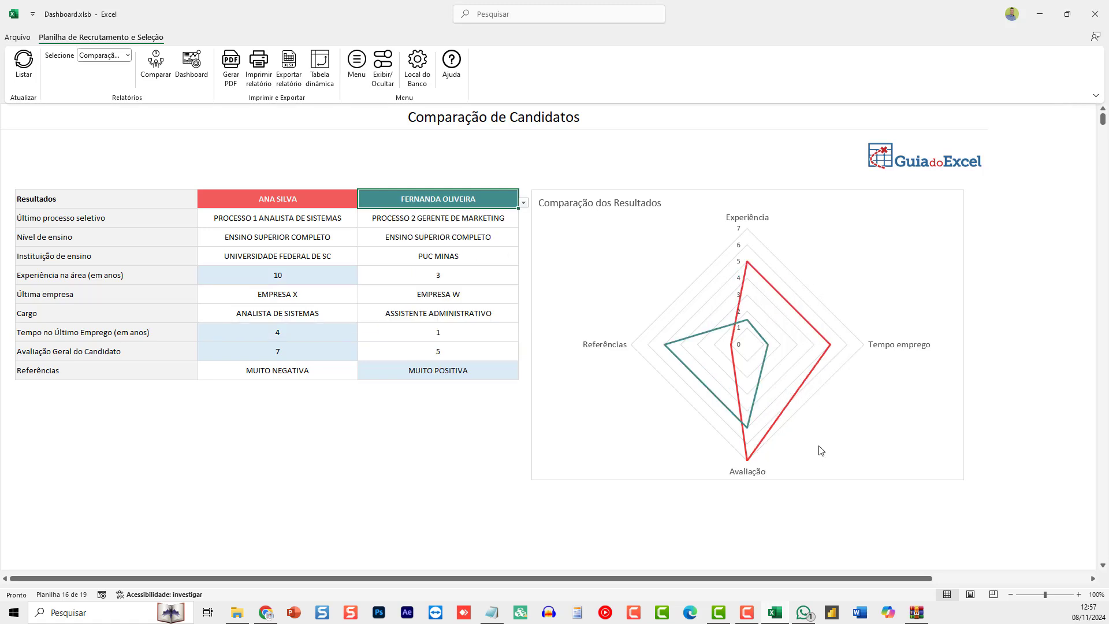
pyautogui.click(319, 198)
pyautogui.click(363, 202)
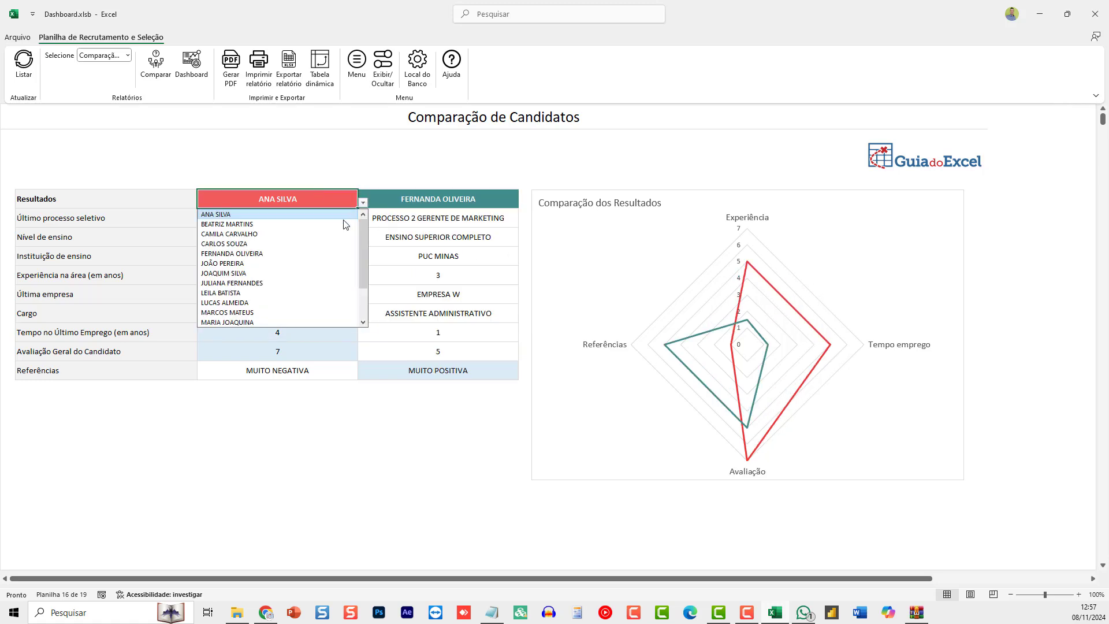
pyautogui.click(272, 274)
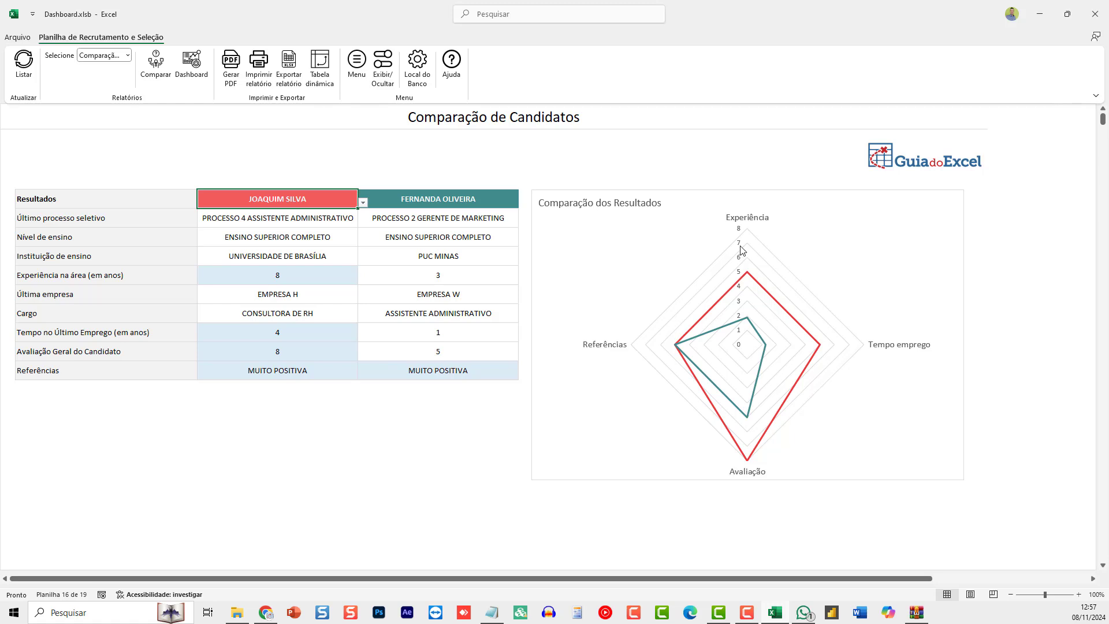
# Show the Currículos report, refresh it with Listar, and export it to a new workbook.
pyautogui.click(115, 60)
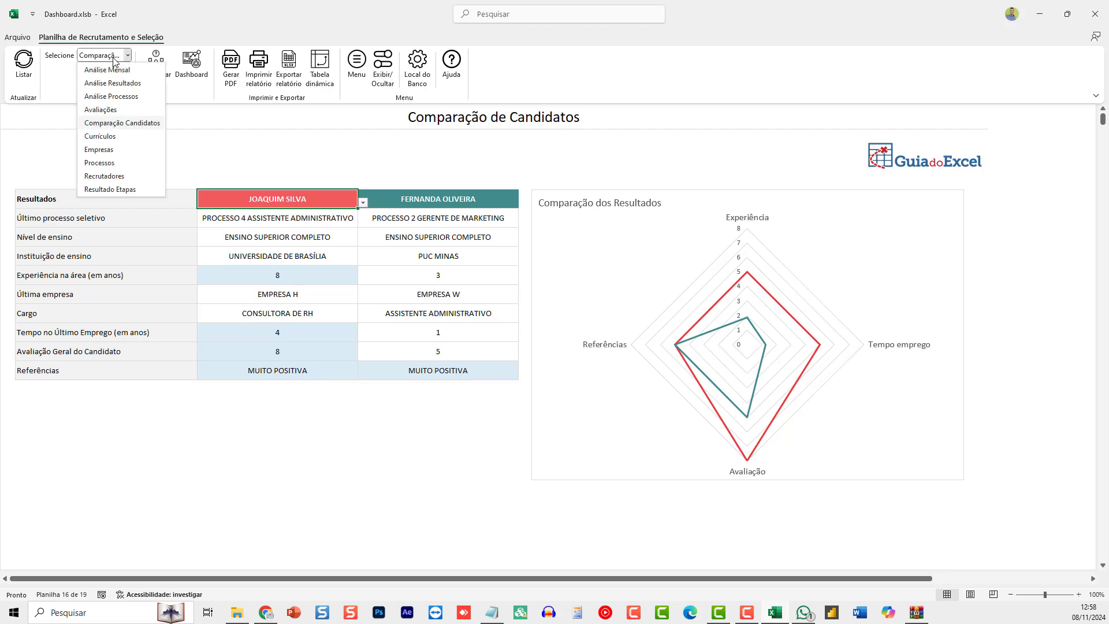
pyautogui.click(104, 137)
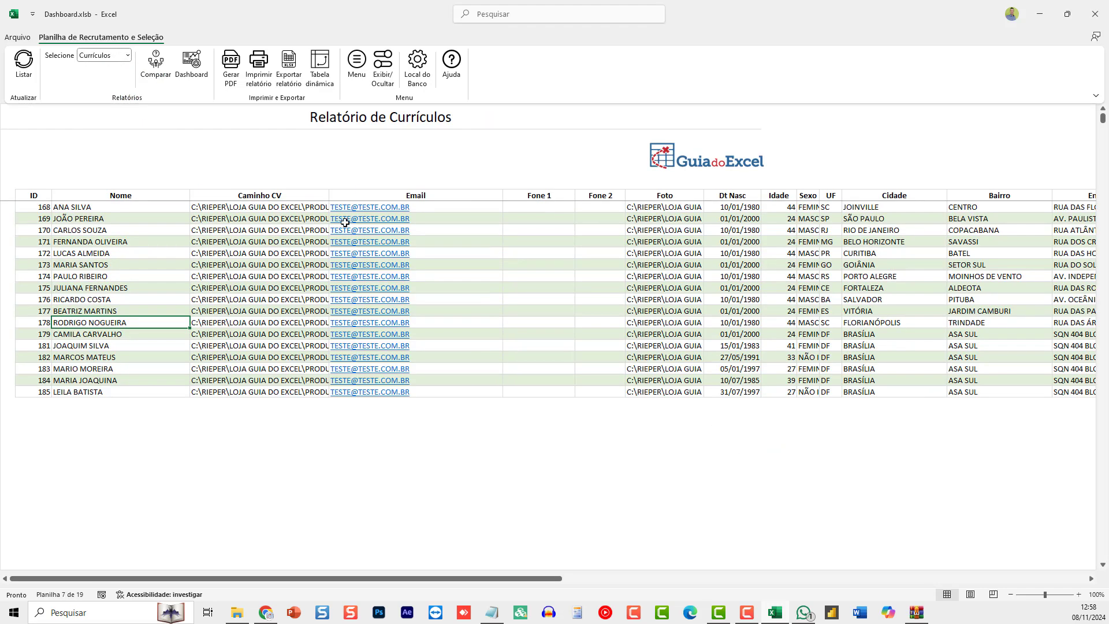
pyautogui.click(32, 68)
pyautogui.click(293, 68)
pyautogui.click(242, 316)
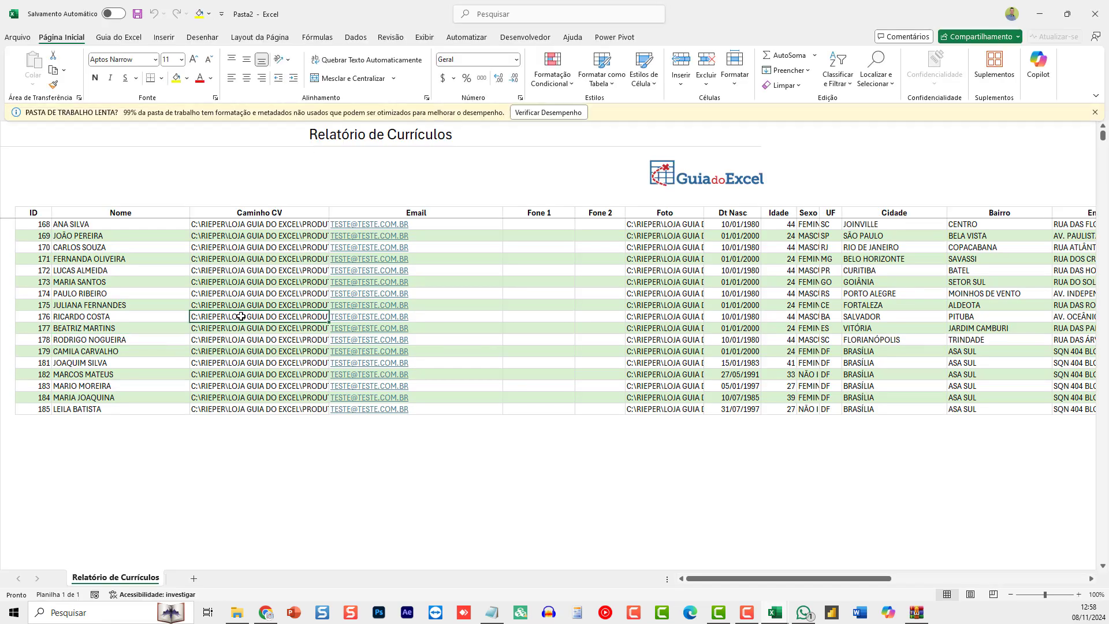
pyautogui.click(1094, 112)
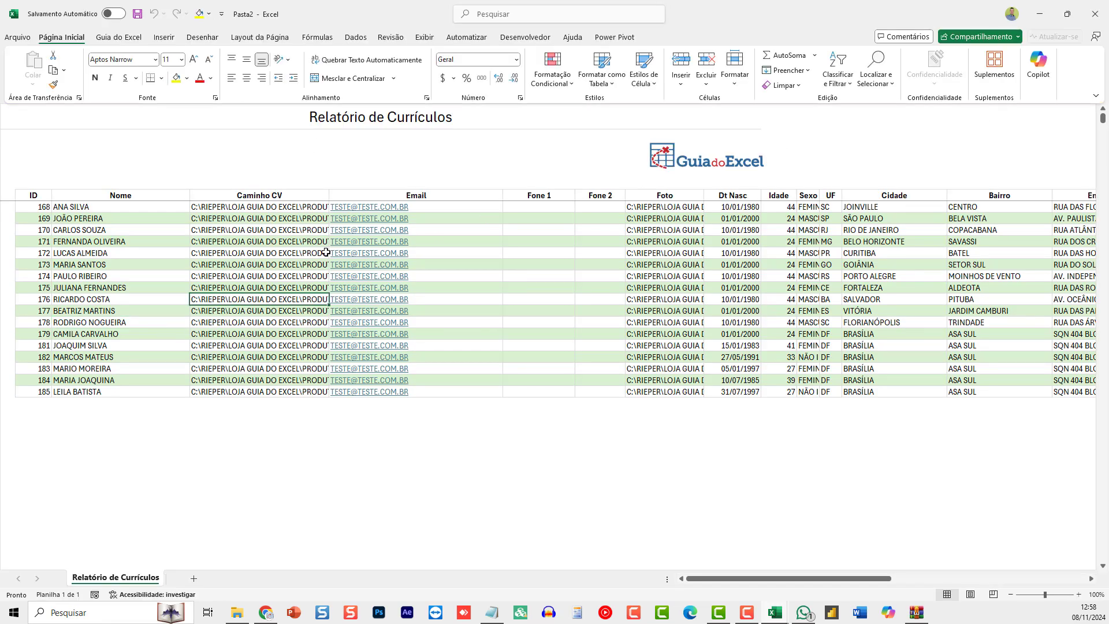
# In the exported Pasta2, inspect the Nome column and turn on row and column headings.
pyautogui.moveTo(144, 245); pyautogui.dragTo(144, 357)
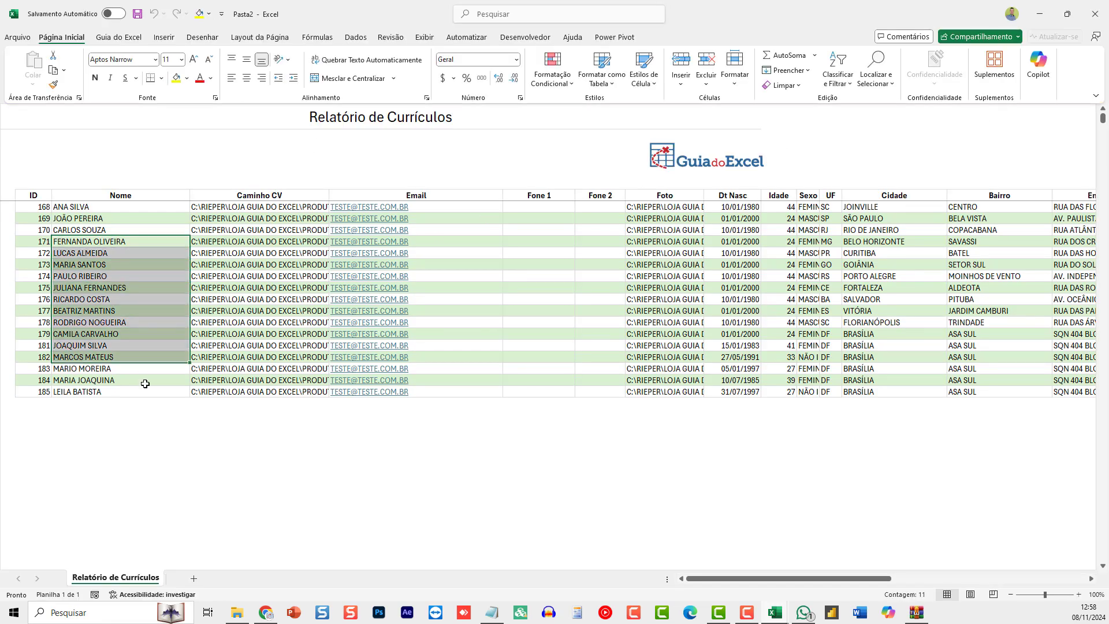
pyautogui.click(224, 286)
pyautogui.scroll(-5, 610, 297)
pyautogui.scroll(5, 609, 314)
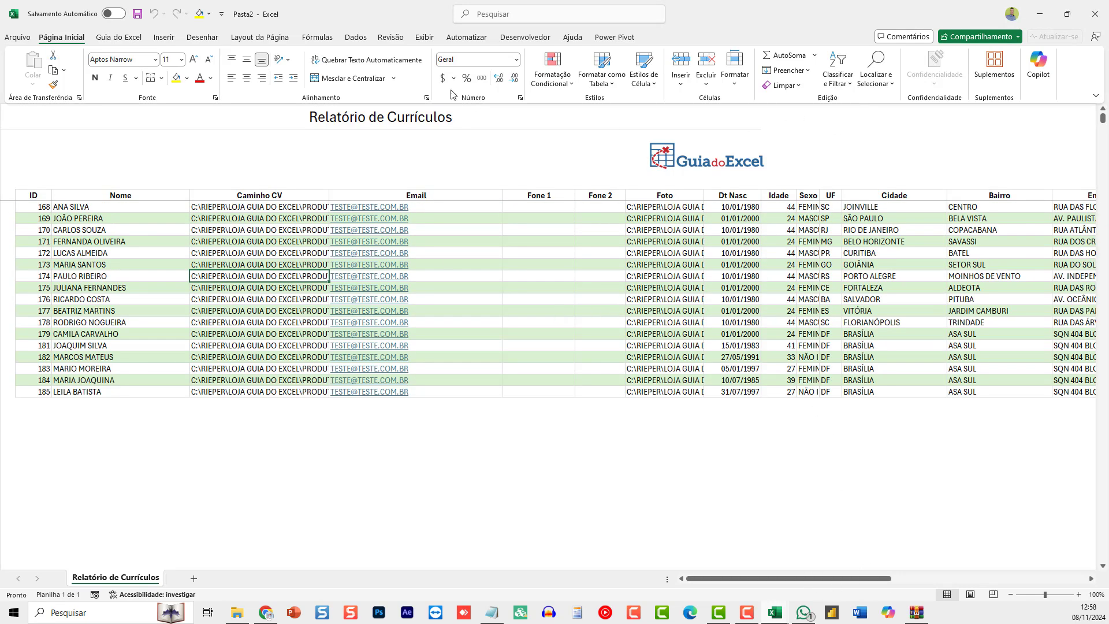
pyautogui.click(427, 38)
pyautogui.click(497, 60)
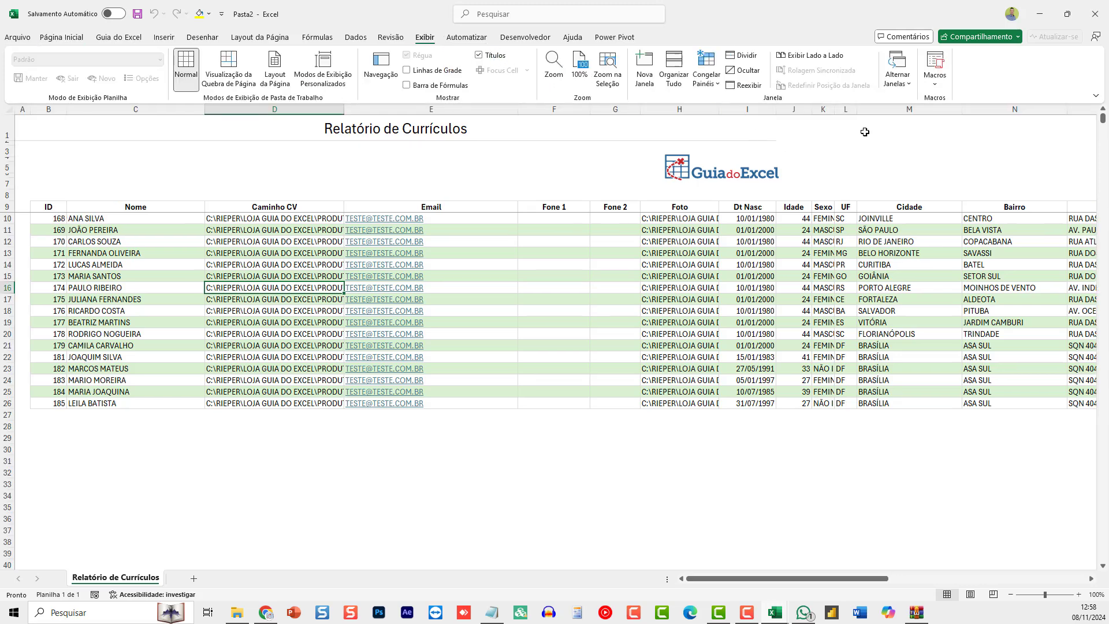
# Autofit the Sexo column, jump to its last row, then close Pasta2 without saving.
pyautogui.doubleClick(835, 109)
pyautogui.click(844, 245)
pyautogui.hotkey('ctrl', 'Down')
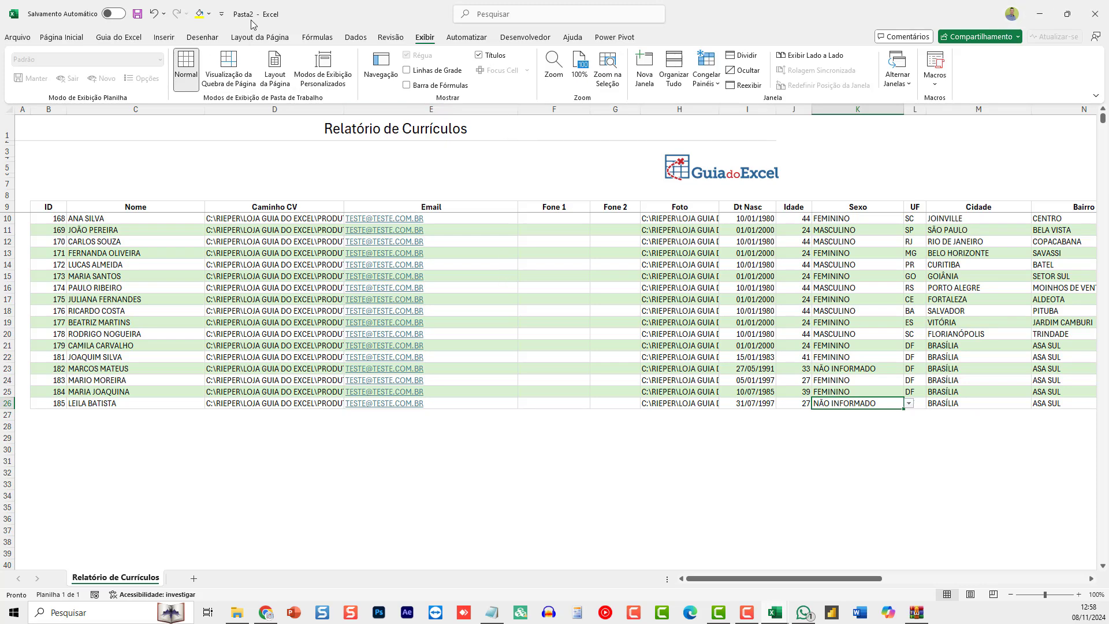
pyautogui.click(1094, 13)
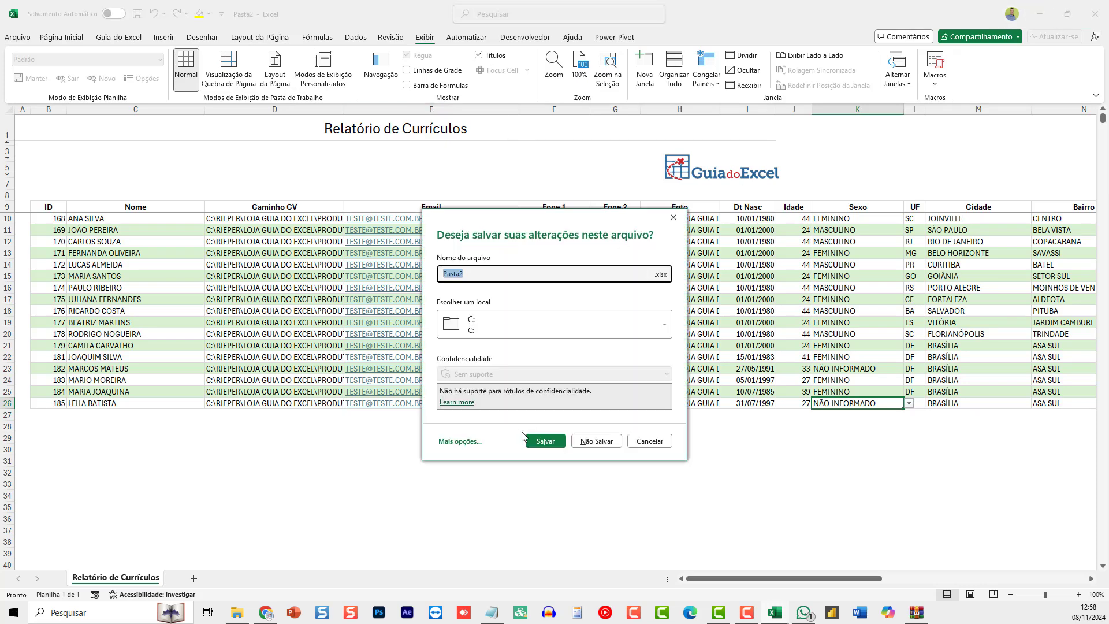
pyautogui.click(595, 441)
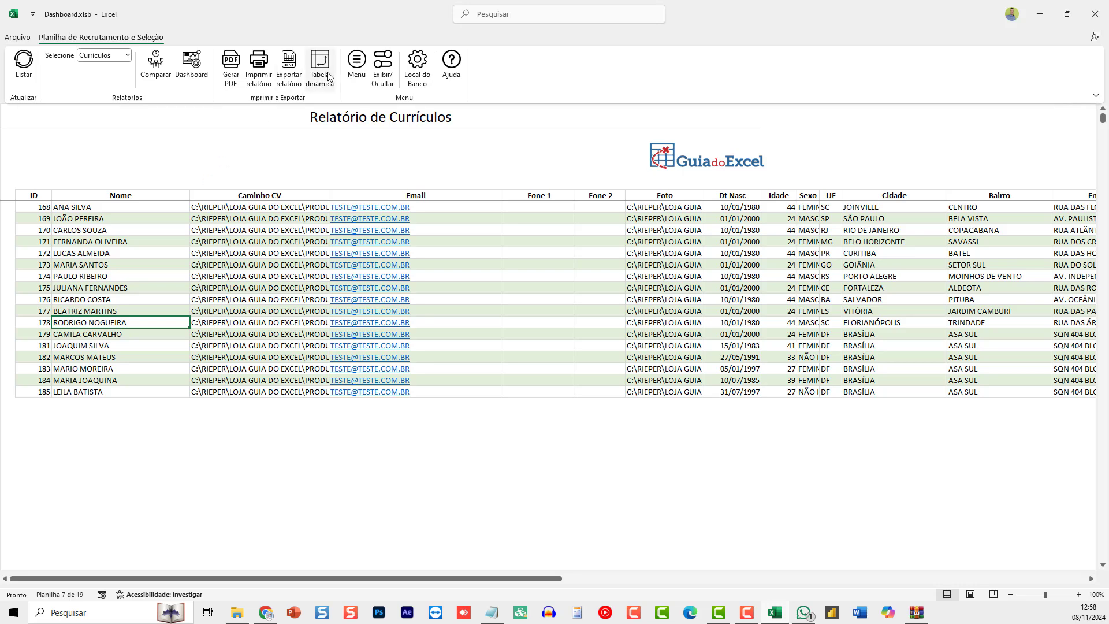
# Glance at the Empresas report, then switch to the Processos Seletivos report.
pyautogui.click(117, 57)
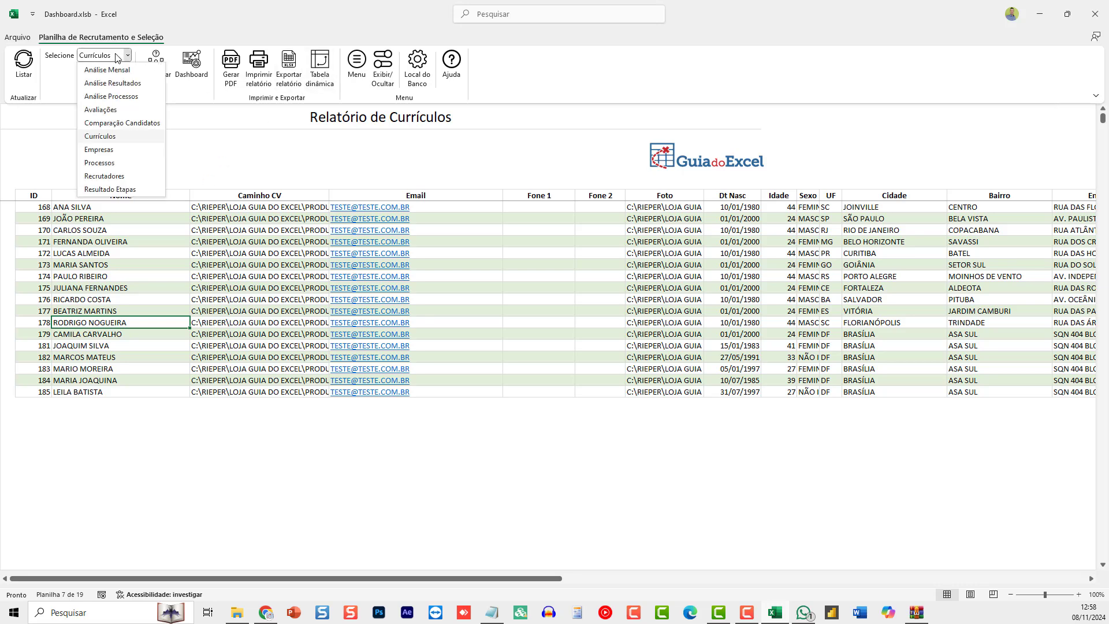
pyautogui.click(115, 149)
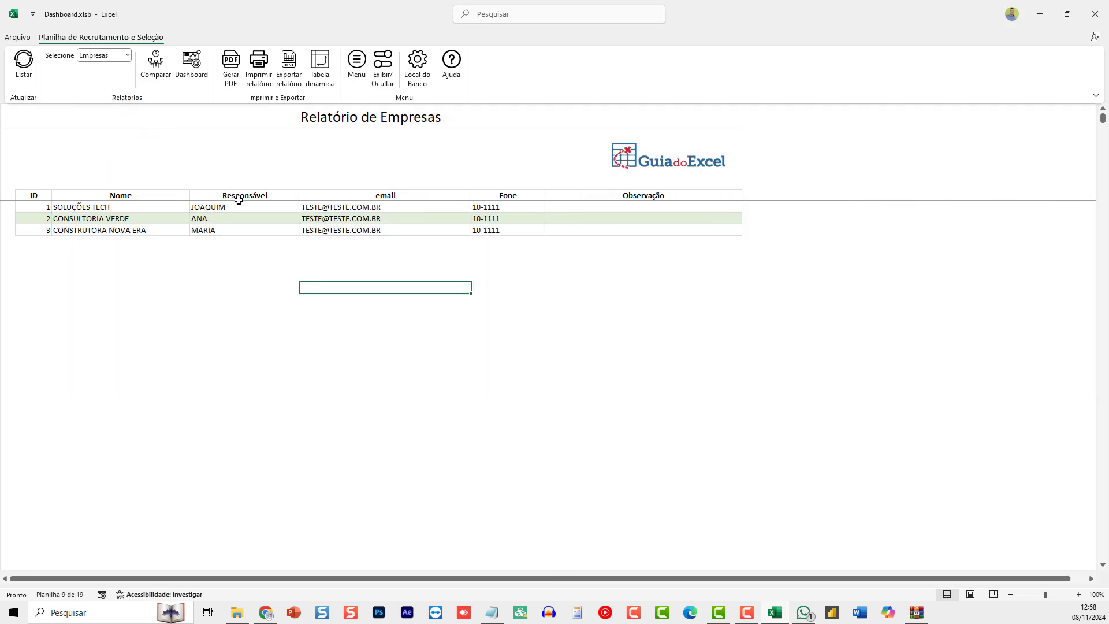
pyautogui.click(112, 56)
pyautogui.click(104, 163)
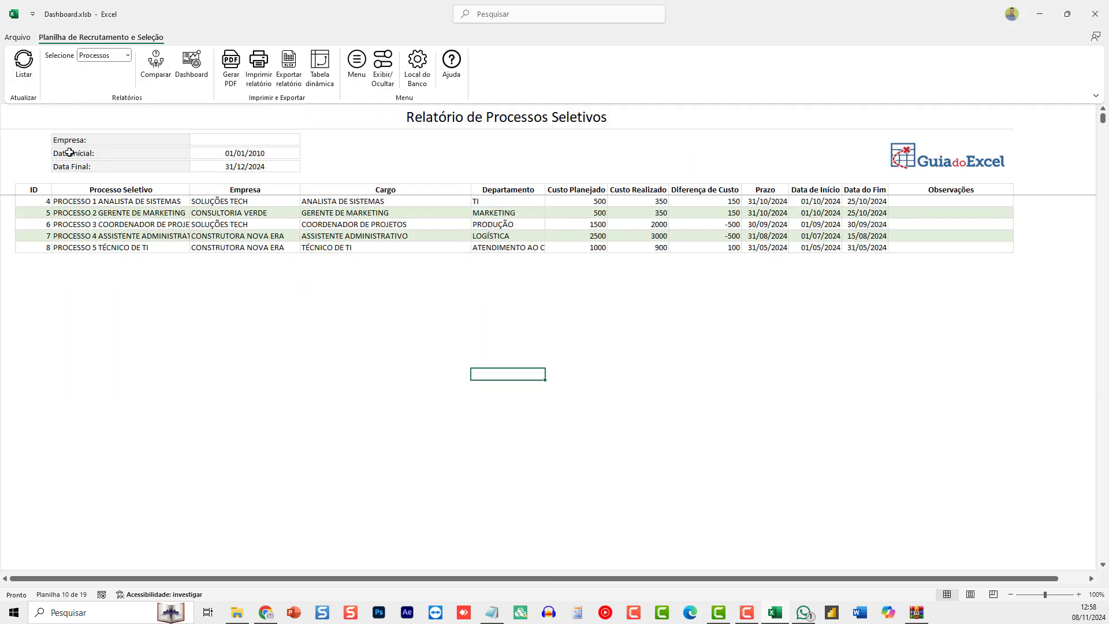
# Refresh the processes listing and generate a pivot table workbook from its data.
pyautogui.click(232, 139)
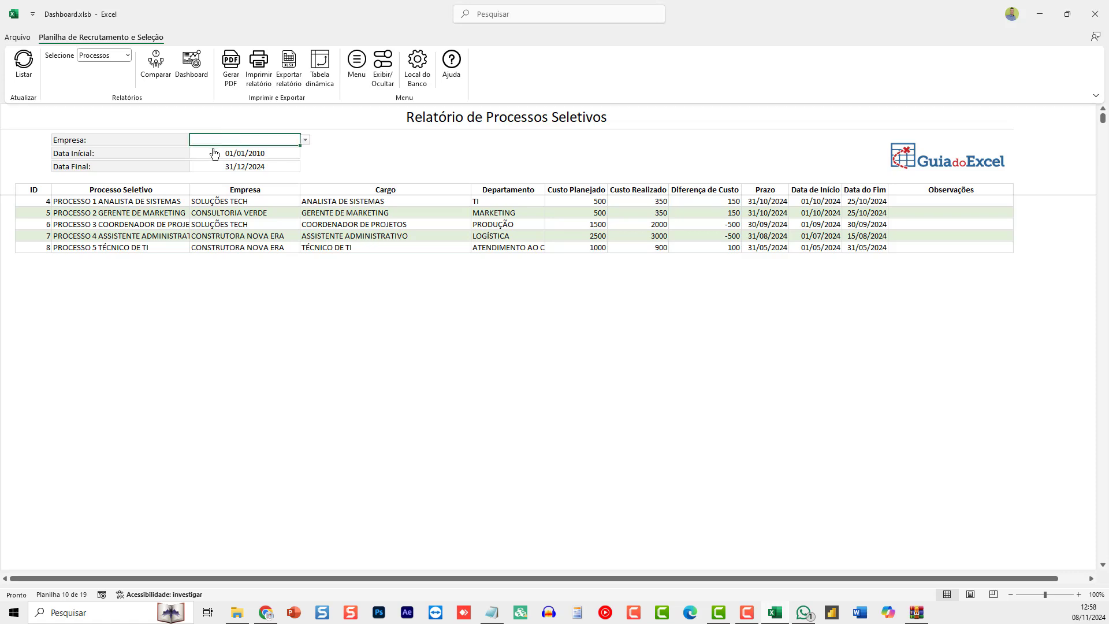
pyautogui.click(23, 68)
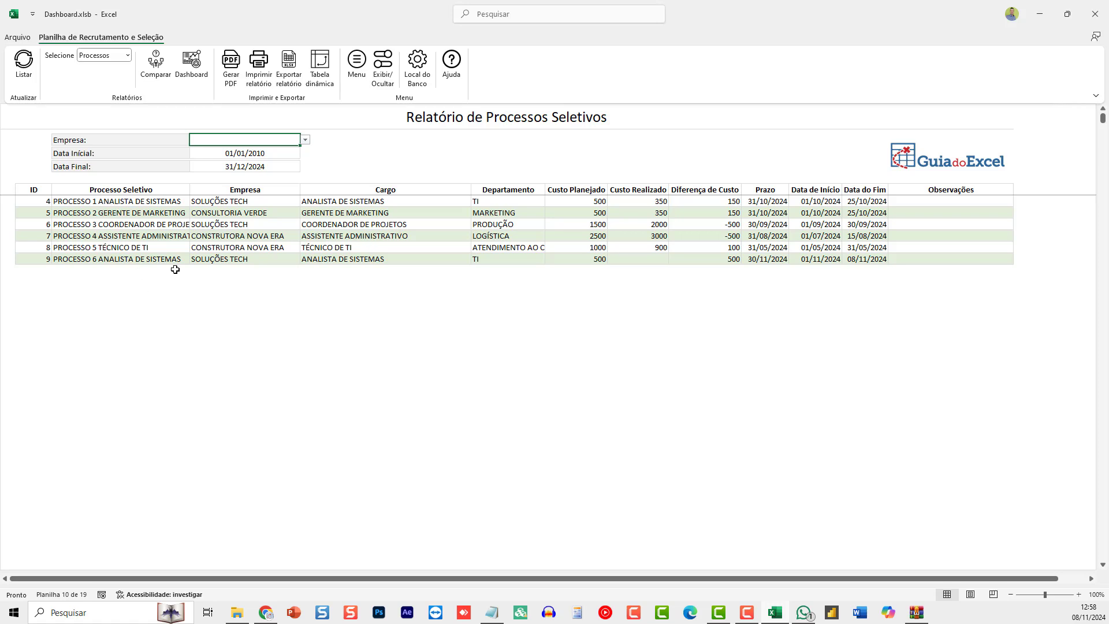
pyautogui.click(107, 58)
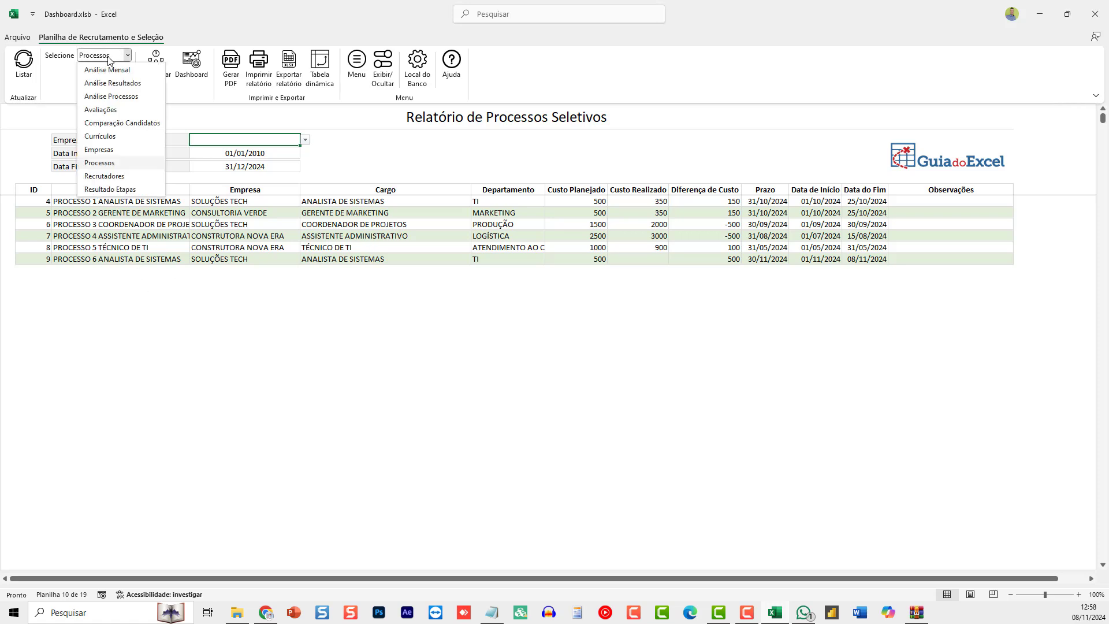
pyautogui.click(320, 67)
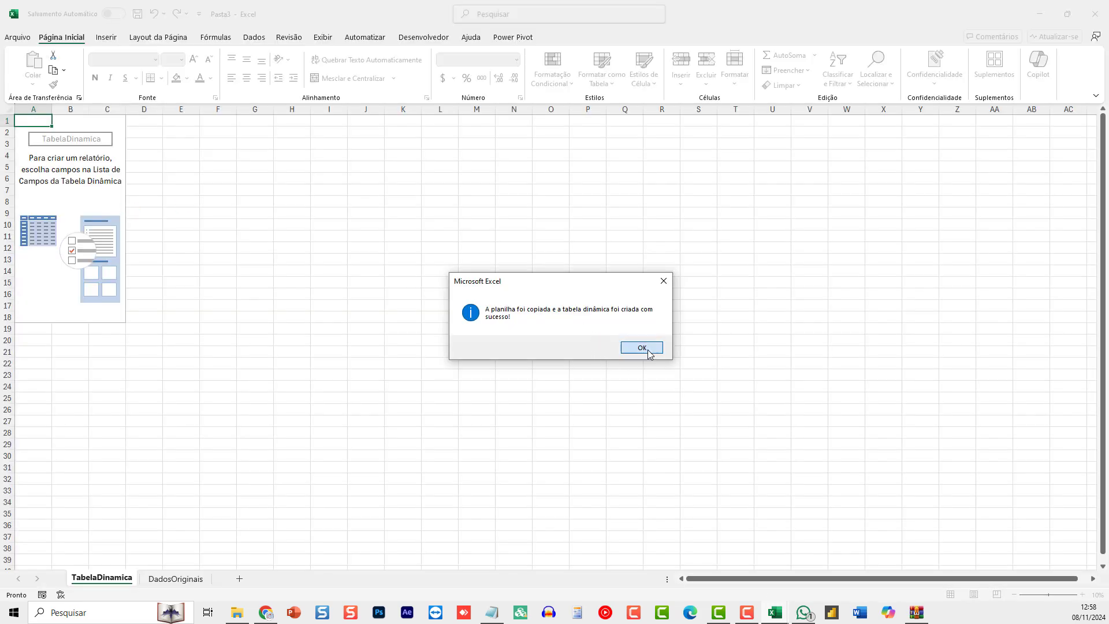
# Pivot Processo Seletivo against Custo Planejado and Custo Realizado sums, then close Pasta3 unsaved.
pyautogui.click(642, 347)
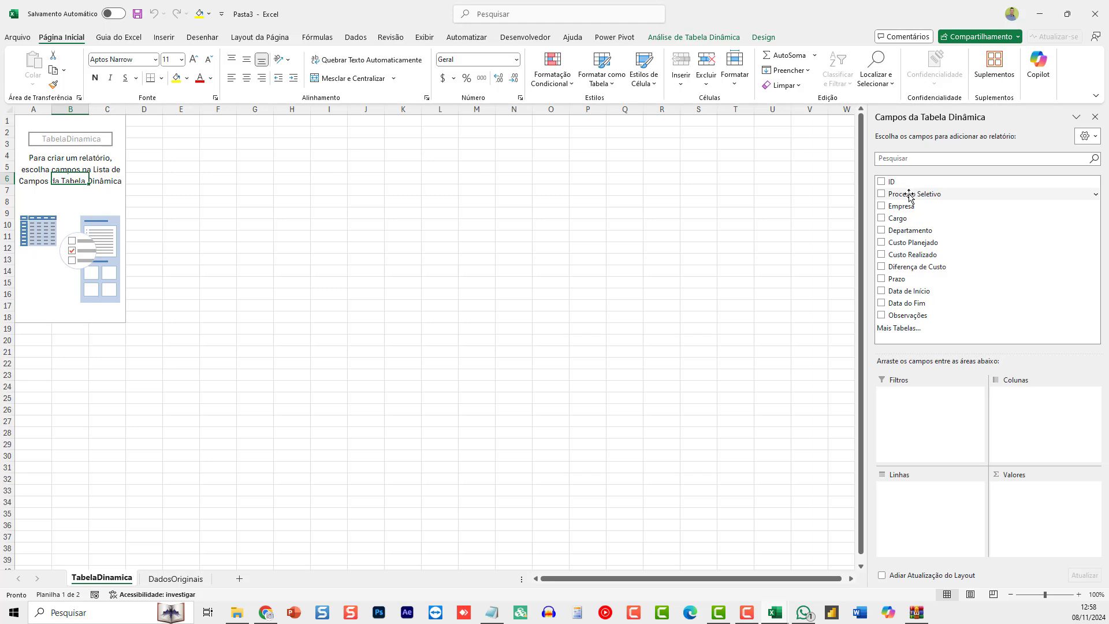
pyautogui.moveTo(909, 195); pyautogui.dragTo(904, 515)
pyautogui.moveTo(918, 243); pyautogui.dragTo(1027, 502)
pyautogui.moveTo(920, 255); pyautogui.dragTo(1005, 520)
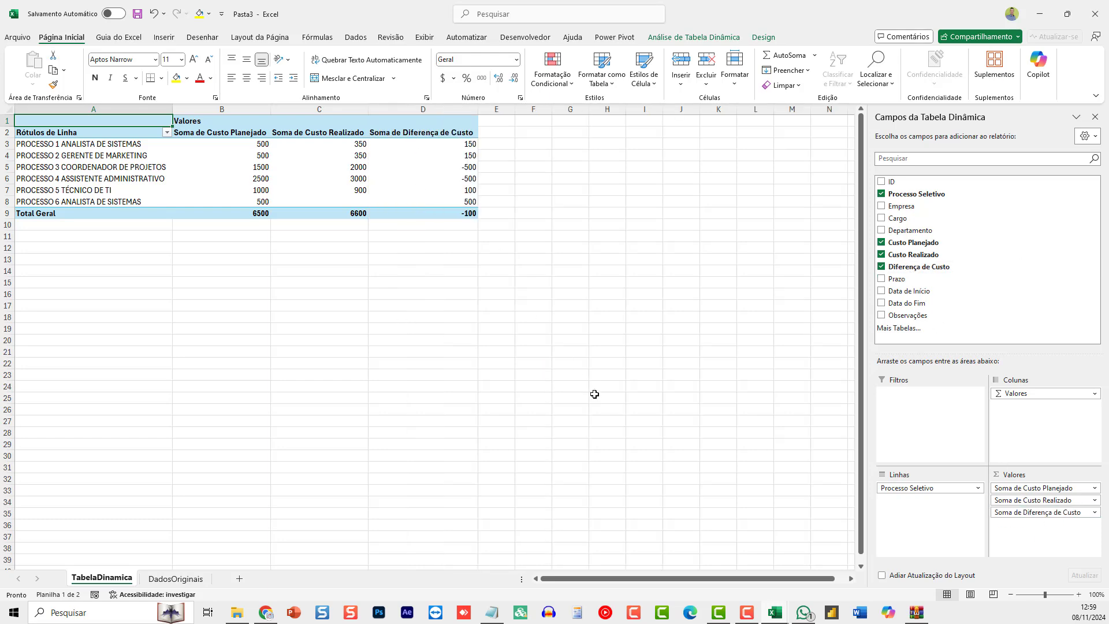
pyautogui.click(1090, 17)
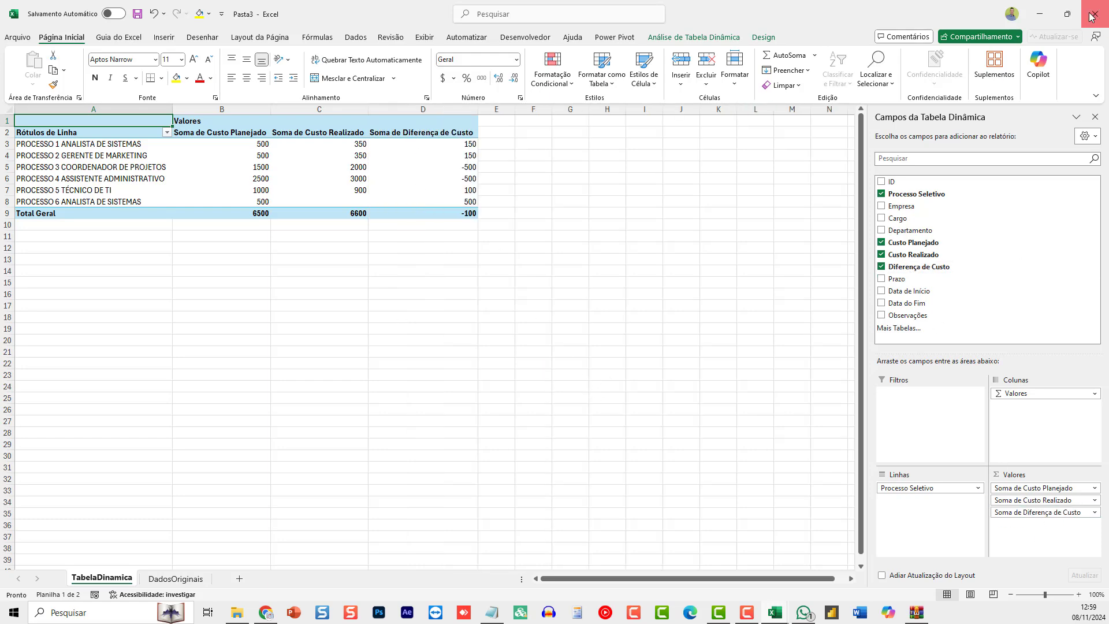
pyautogui.click(597, 438)
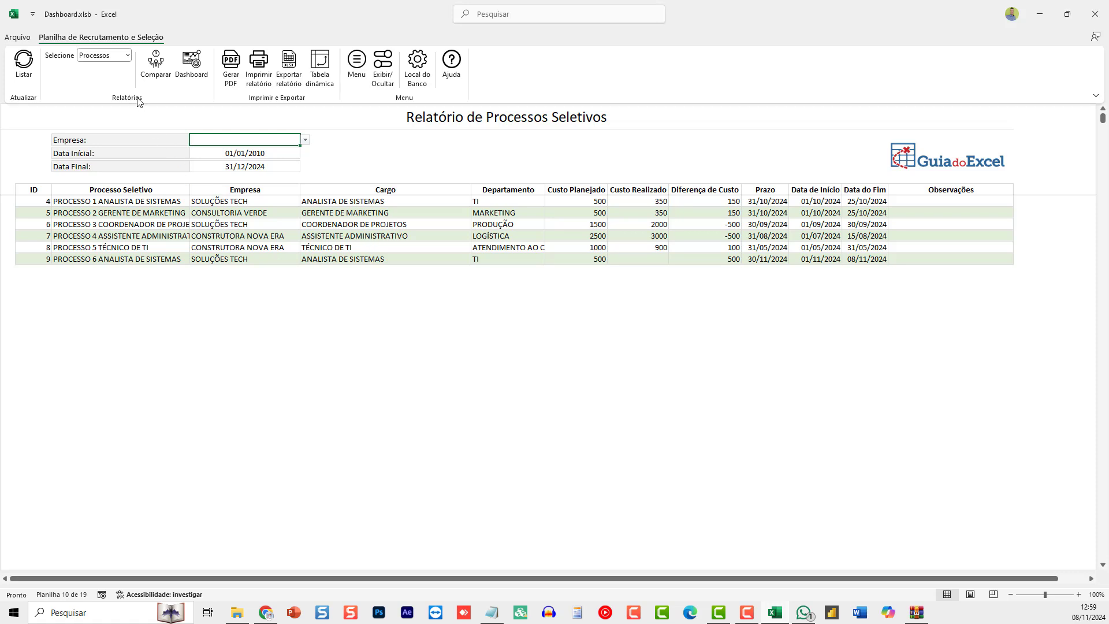
# Check the recruiters report, then switch to Resultados das Etapas and list its results.
pyautogui.click(124, 56)
pyautogui.click(118, 181)
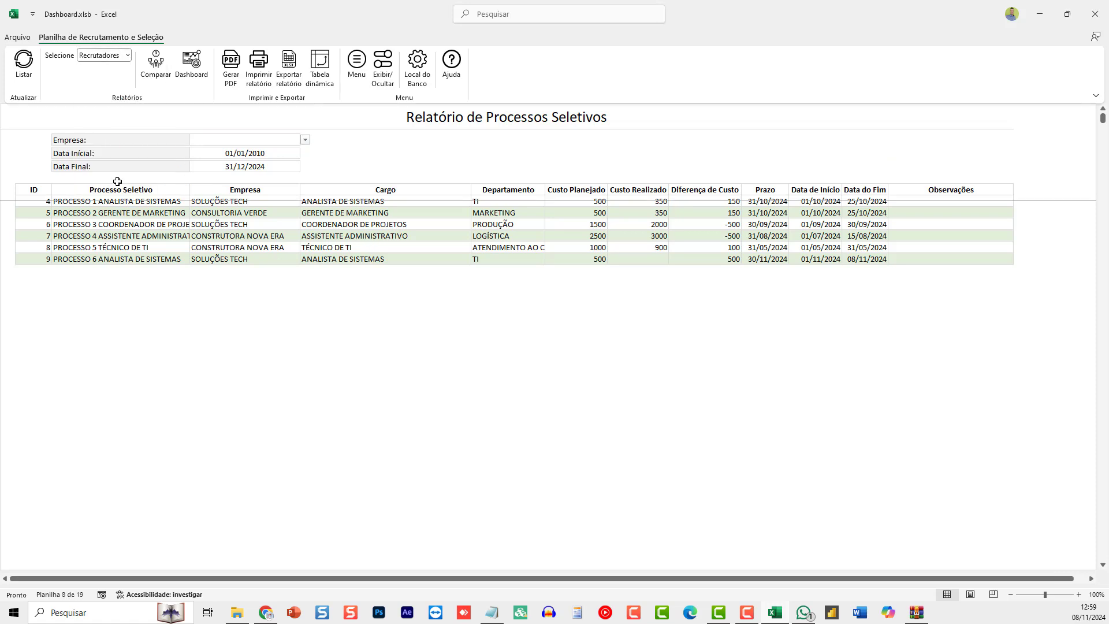
pyautogui.click(24, 73)
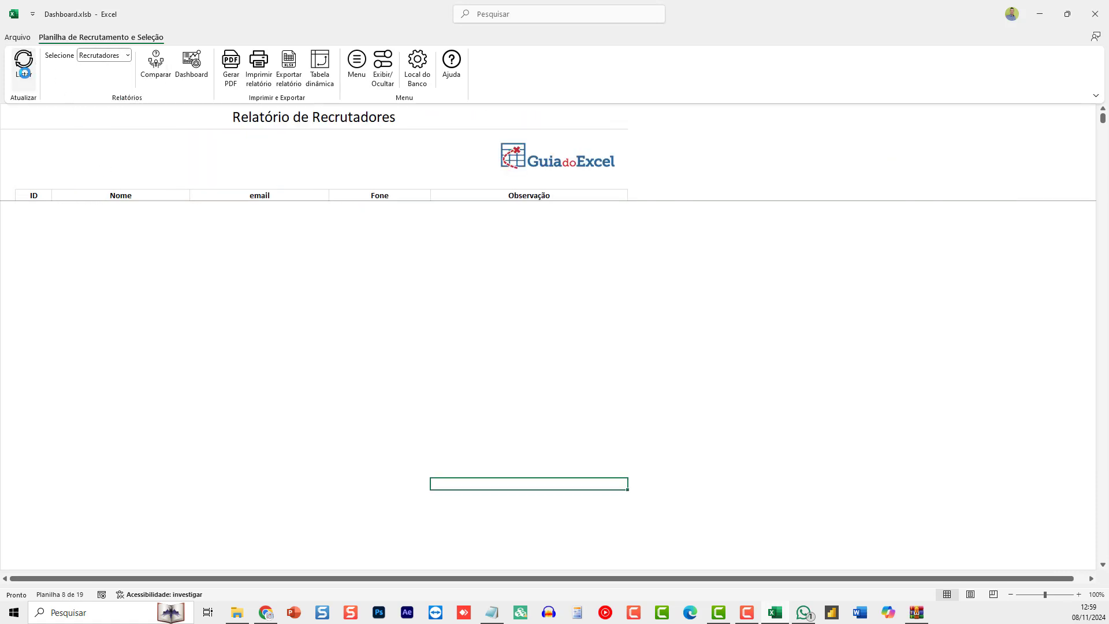
pyautogui.click(124, 55)
pyautogui.click(98, 188)
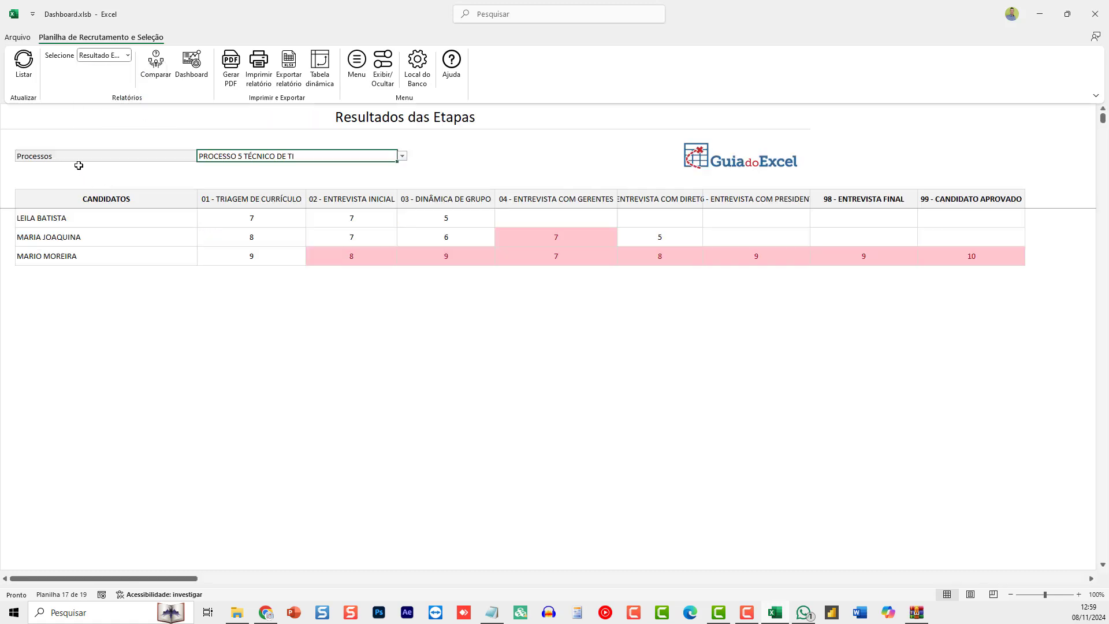
pyautogui.click(28, 71)
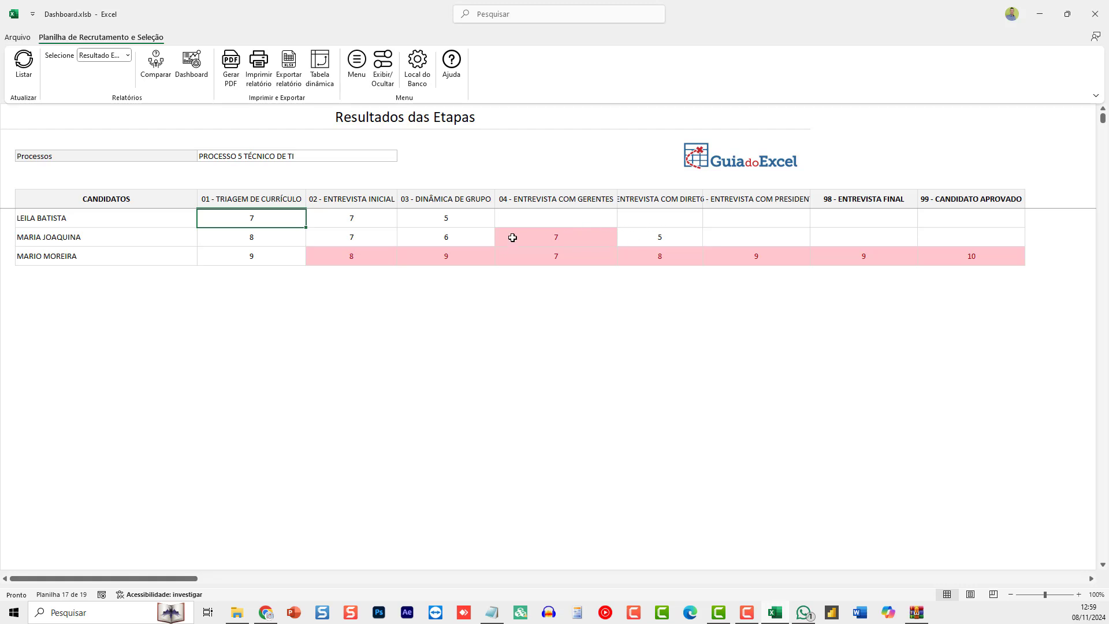
# Inspect the three candidates' stage scores, including the empty stage 04 and president-interview cells.
pyautogui.moveTo(549, 249); pyautogui.dragTo(986, 260)
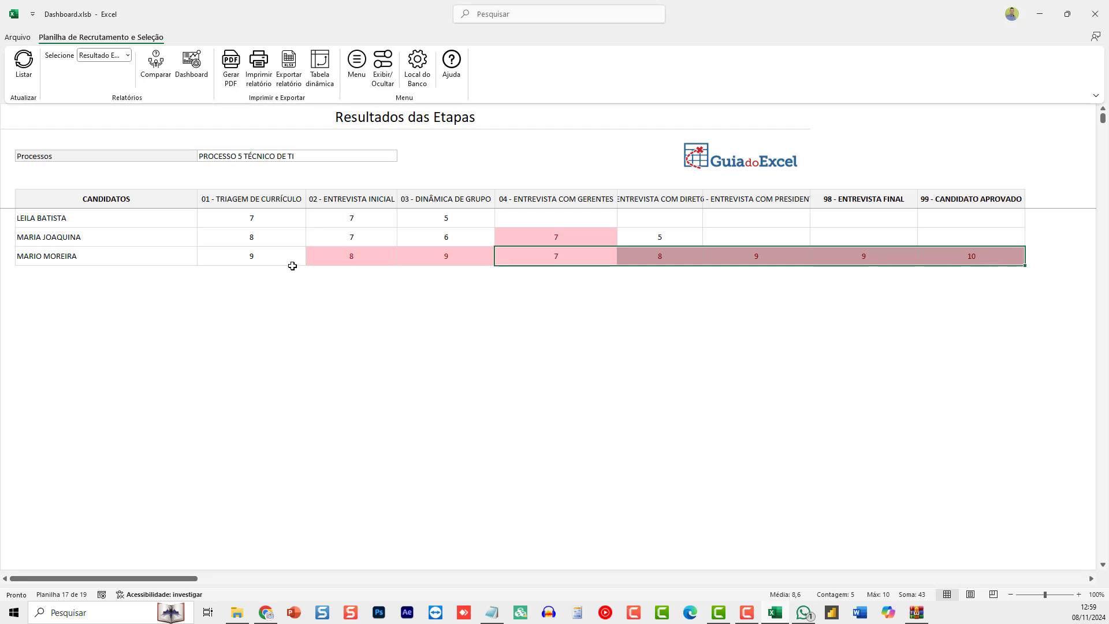
pyautogui.click(737, 258)
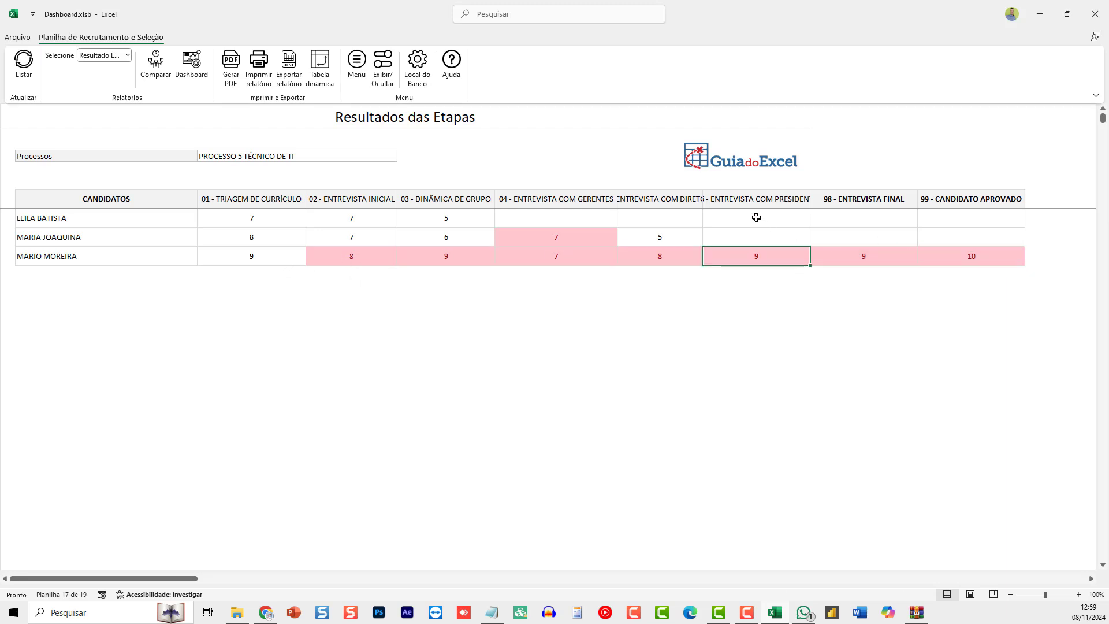
pyautogui.click(745, 231)
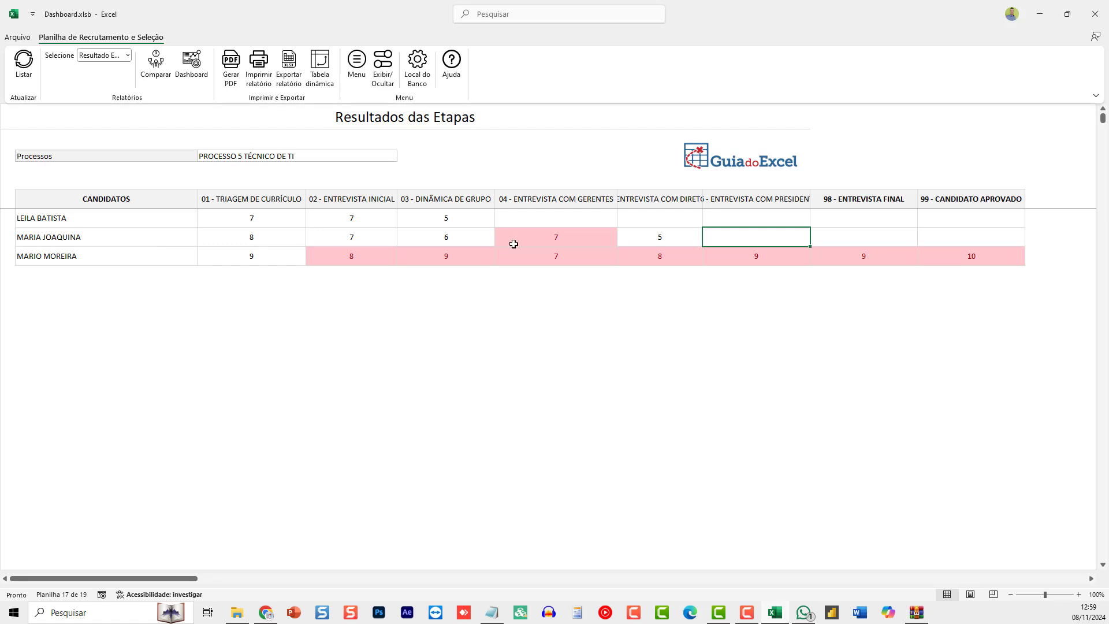
pyautogui.click(551, 222)
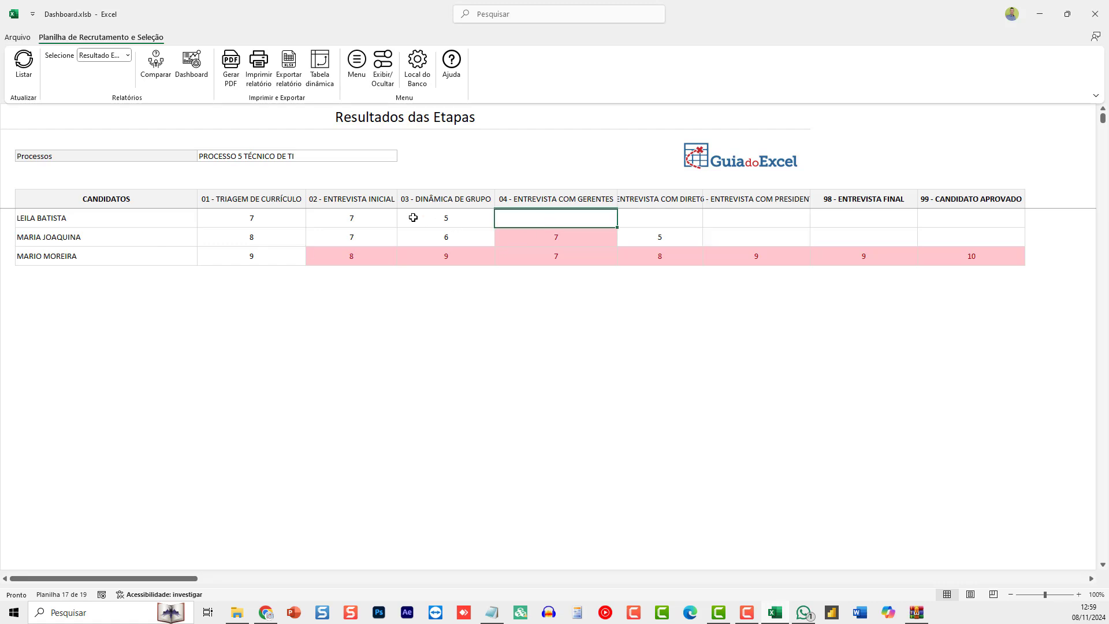
pyautogui.click(458, 224)
# Leave the report list unchanged and drop down the process name cell's list of processes.
pyautogui.click(117, 58)
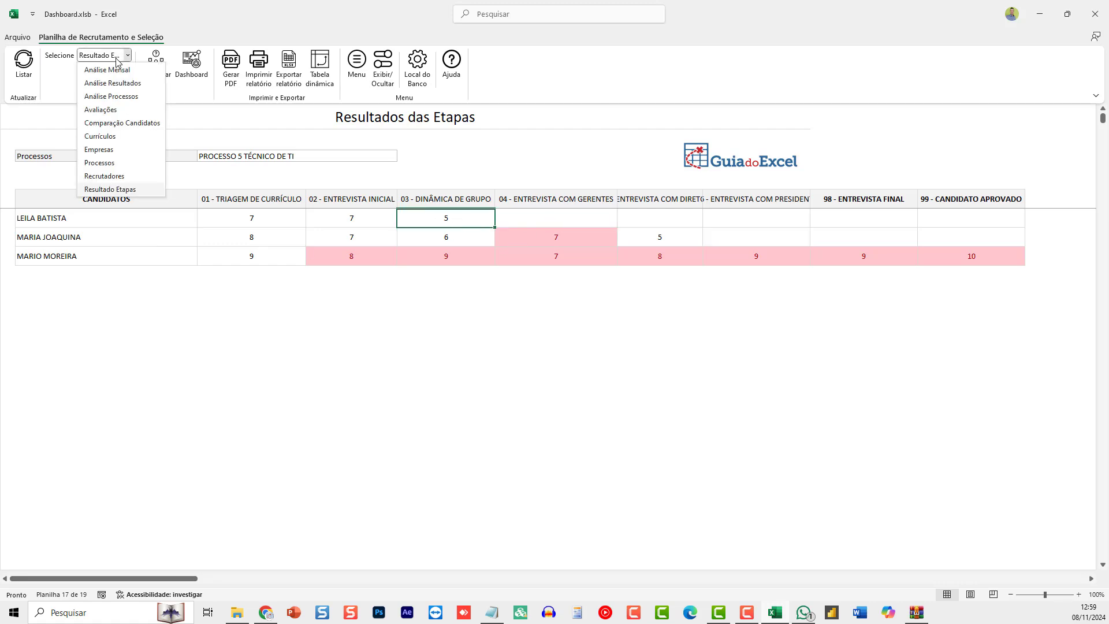
pyautogui.click(116, 60)
pyautogui.click(266, 161)
pyautogui.click(328, 148)
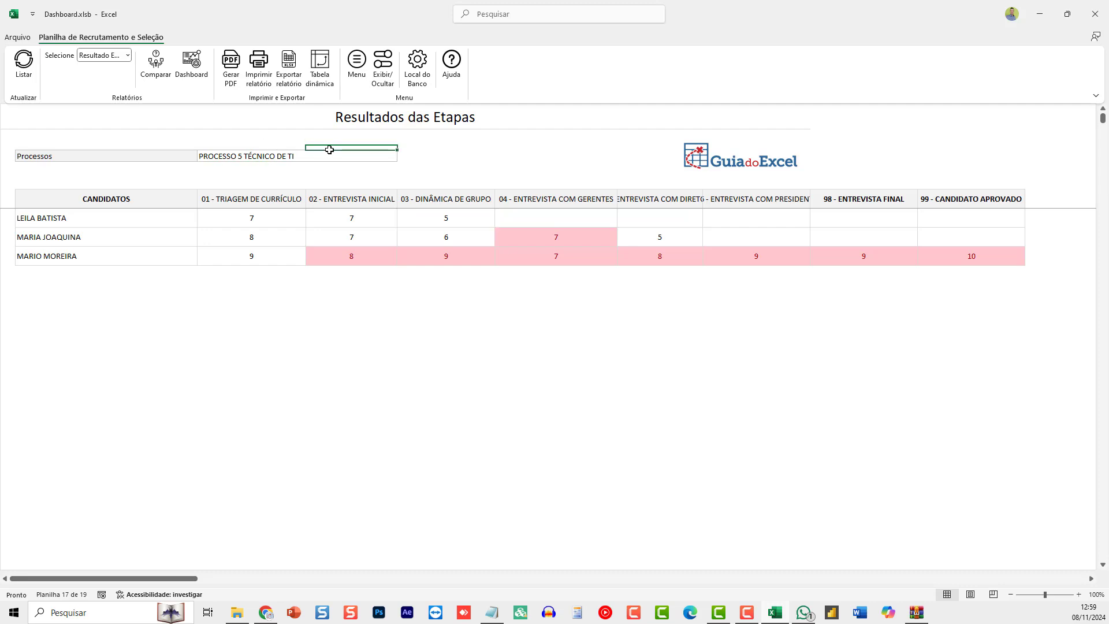
pyautogui.click(387, 156)
pyautogui.click(402, 155)
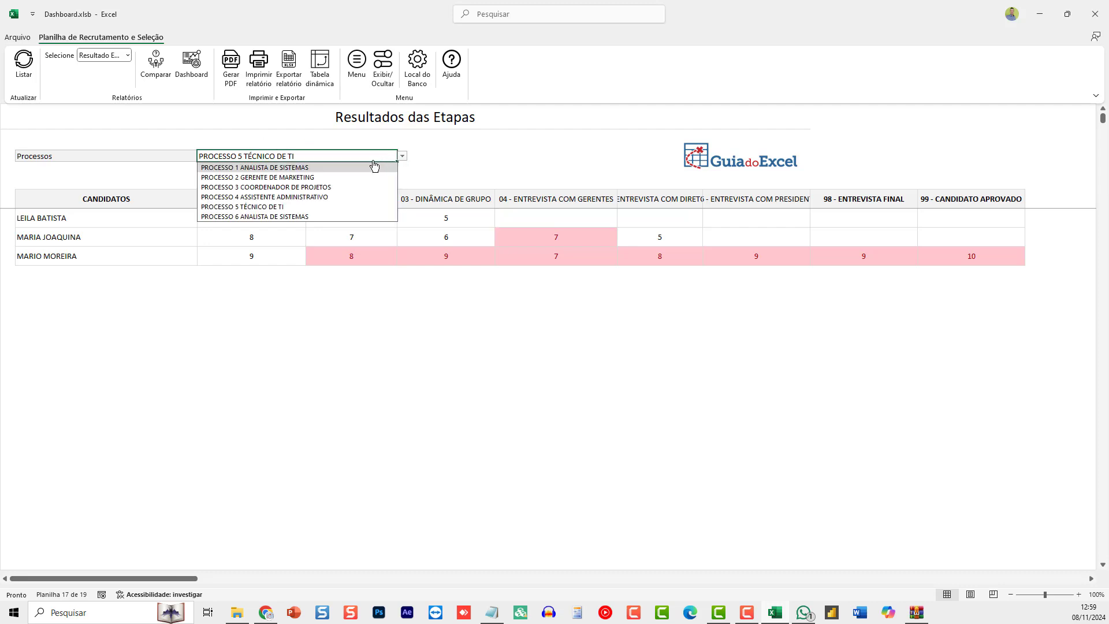
# List PROCESSO 2 GERENTE DE MARKETING stage results and autofit interview columns G and H.
pyautogui.click(283, 179)
pyautogui.click(24, 64)
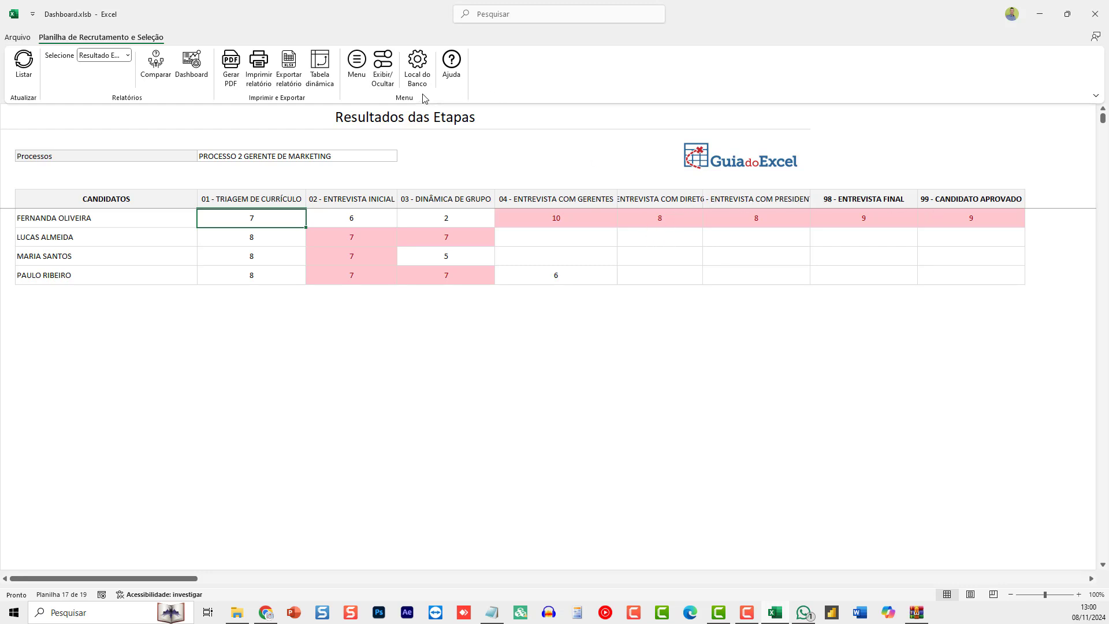
pyautogui.click(382, 62)
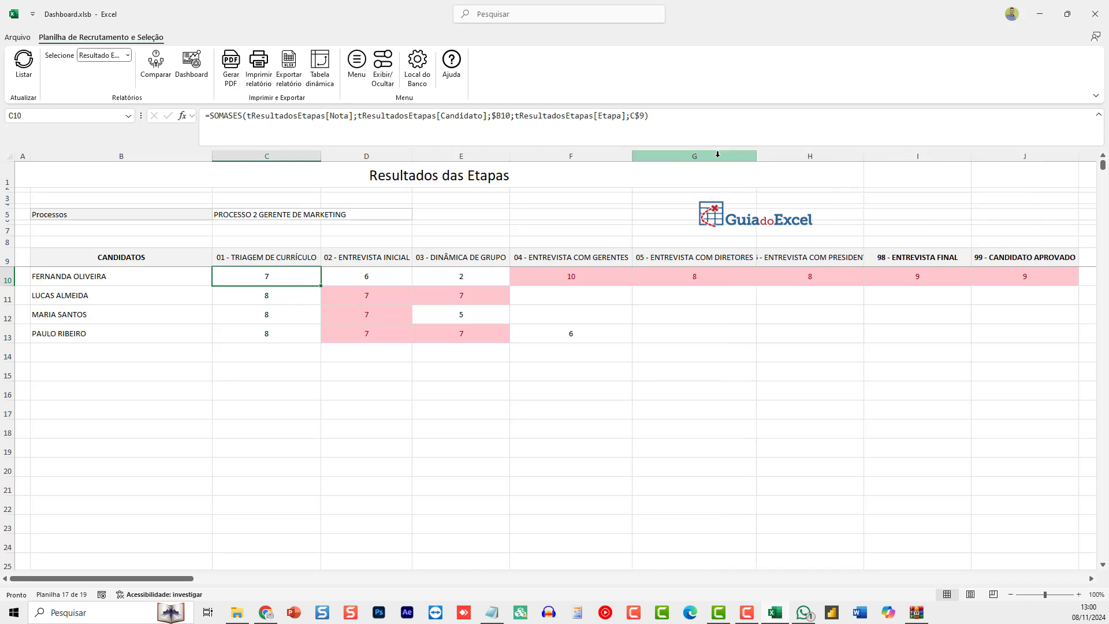
pyautogui.doubleClick(718, 156)
pyautogui.doubleClick(863, 155)
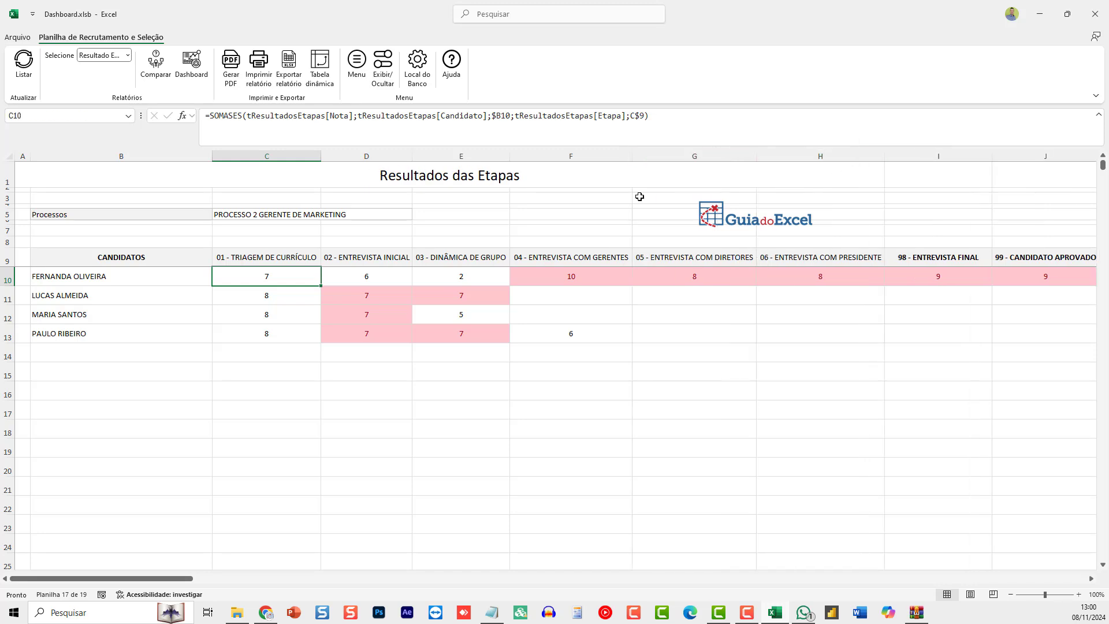
pyautogui.click(382, 64)
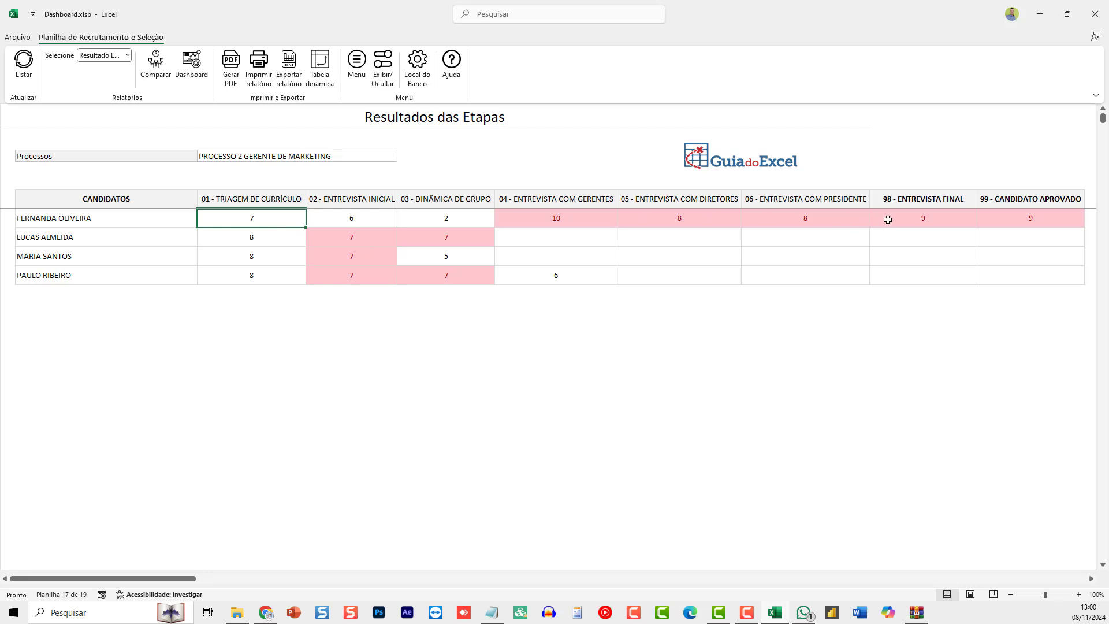
pyautogui.click(104, 53)
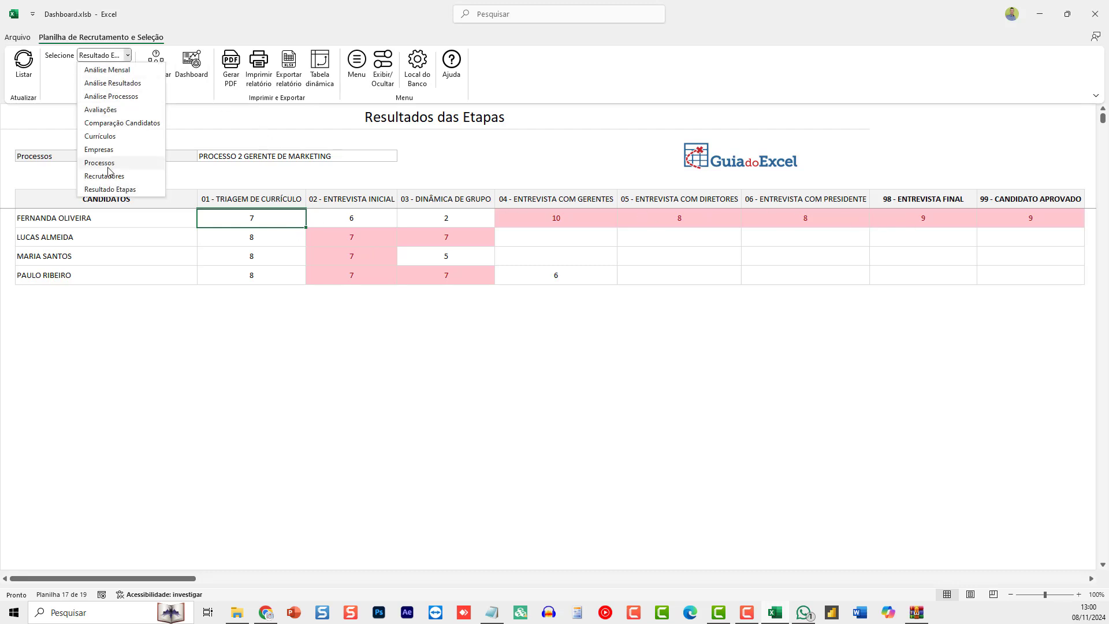
pyautogui.click(269, 174)
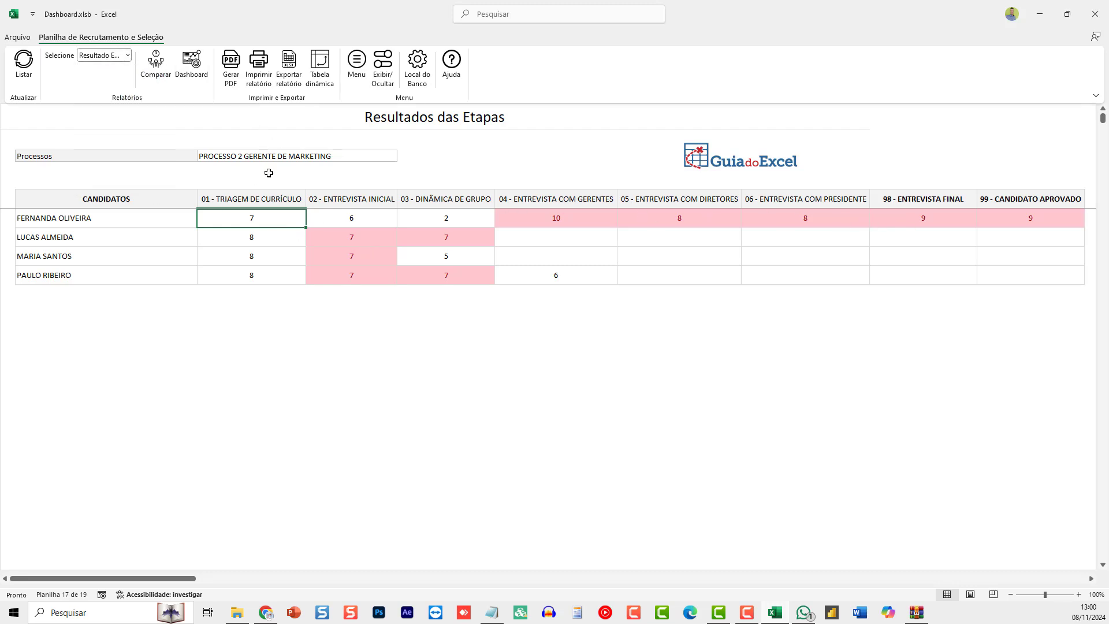
# Glance at the Comparação de Candidatos sheet, then bring up the dark Dashboard.
pyautogui.click(156, 63)
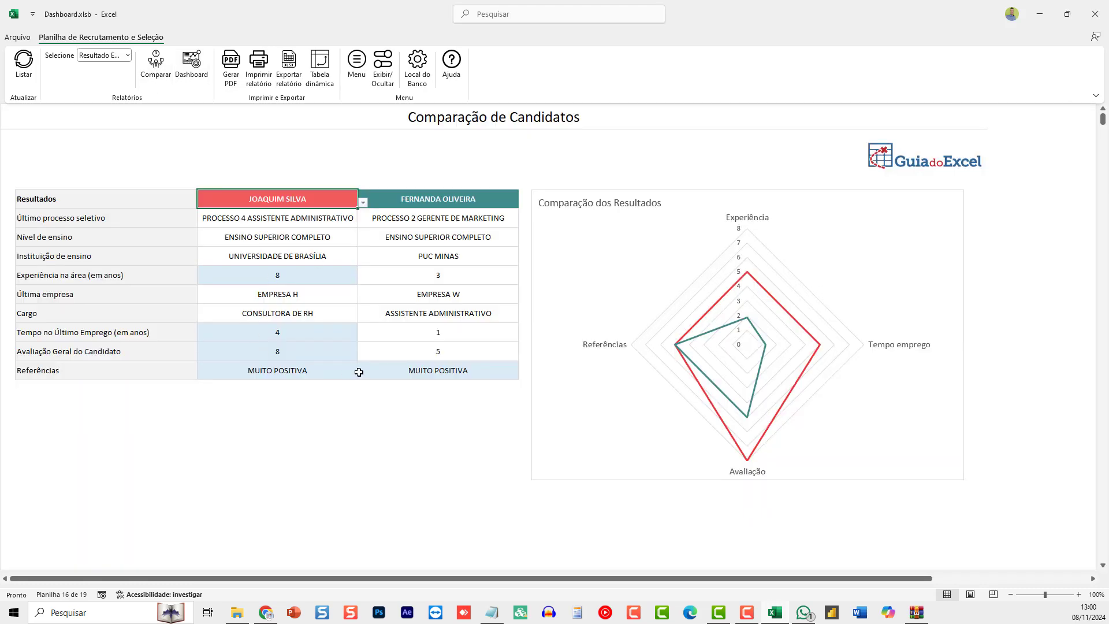
pyautogui.click(192, 64)
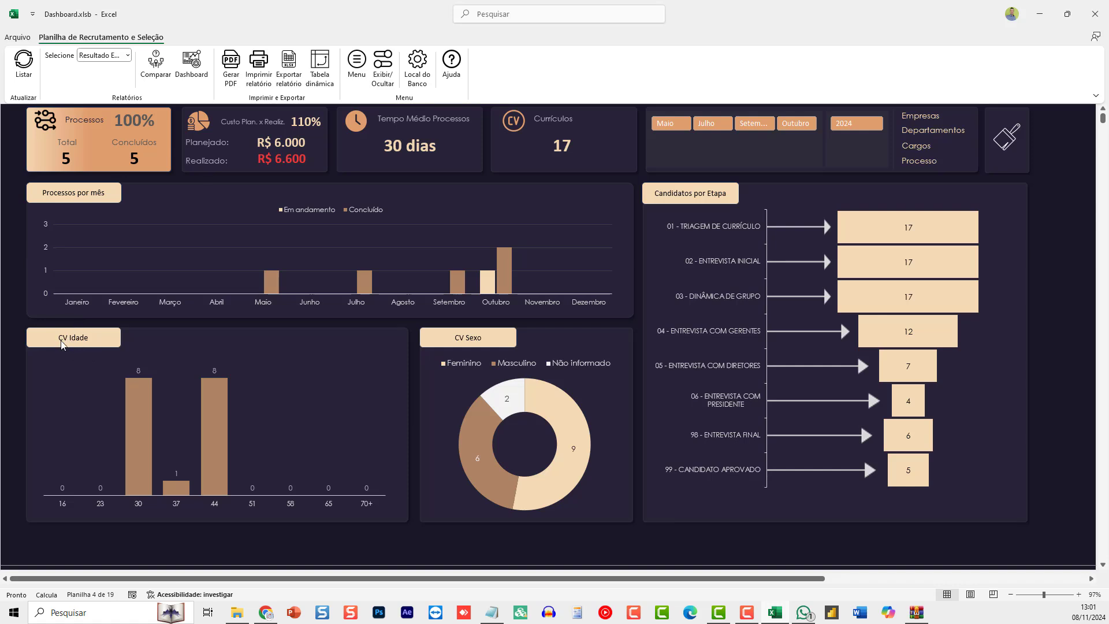
pyautogui.moveTo(140, 411)
pyautogui.click(669, 124)
pyautogui.click(707, 124)
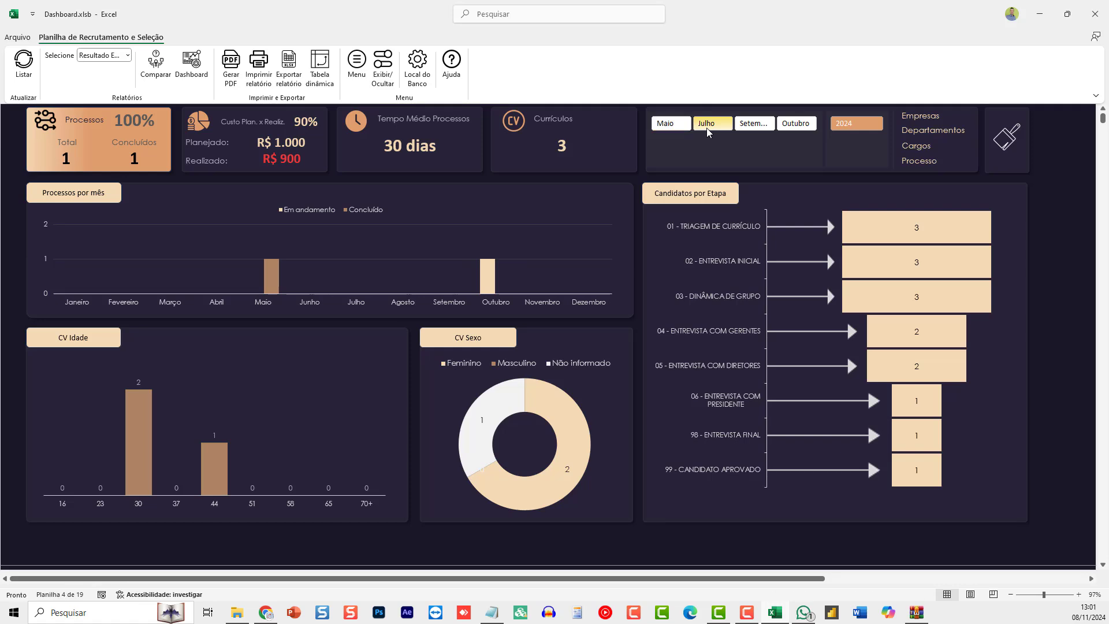
pyautogui.click(760, 123)
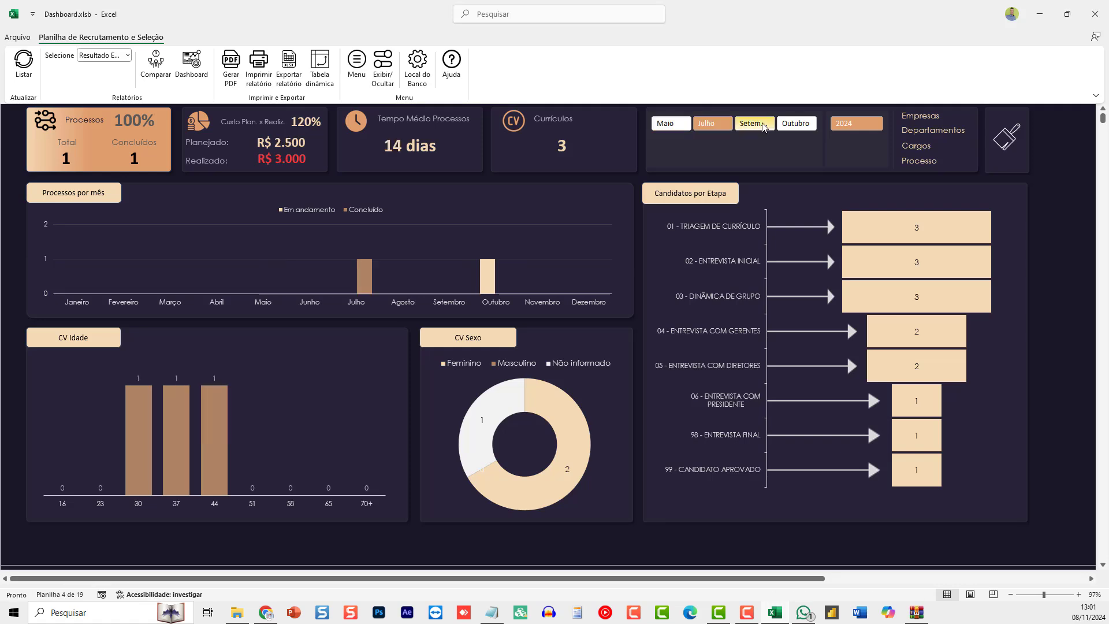
pyautogui.click(797, 124)
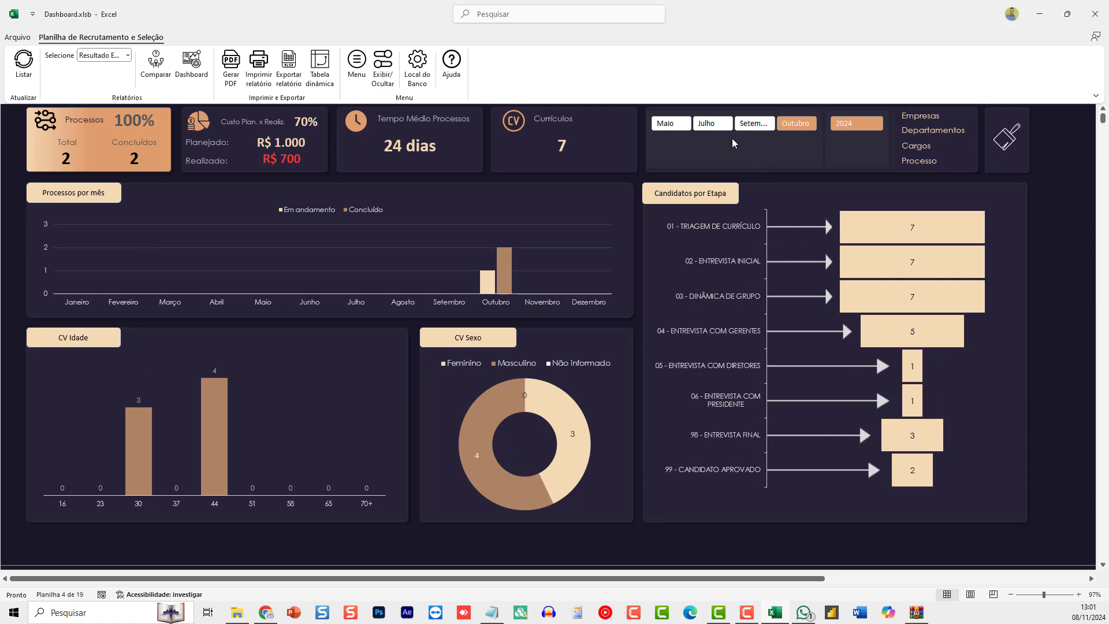
pyautogui.keyDown('shift'); pyautogui.click(669, 124); pyautogui.keyUp('shift')
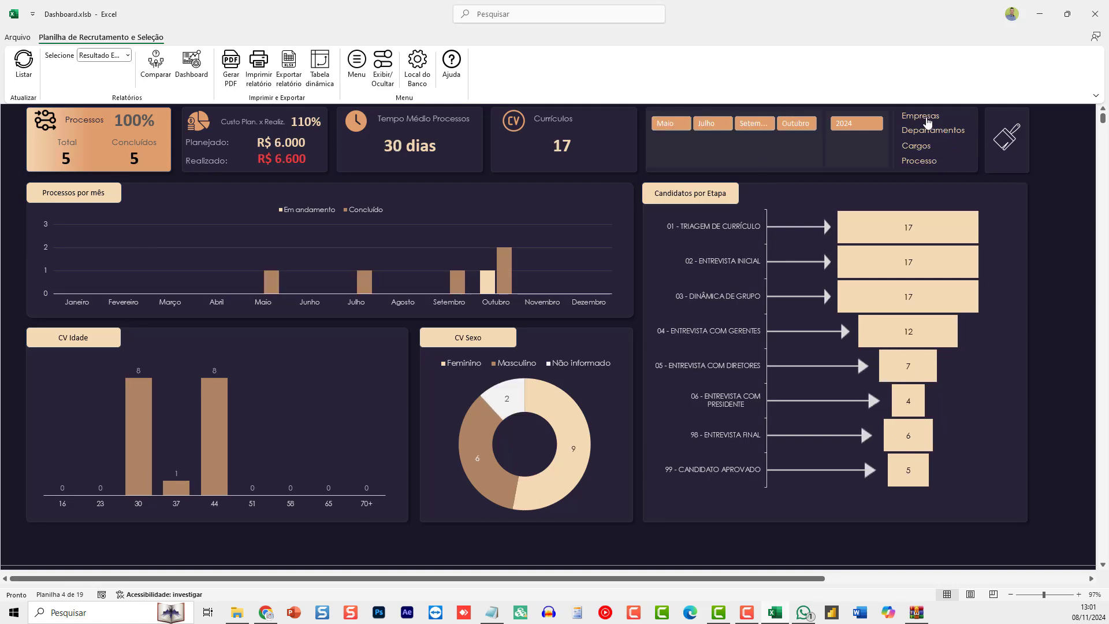
# Filter the dashboard to CONSTRUTORA NOVA ERA, then restore all companies.
pyautogui.click(926, 121)
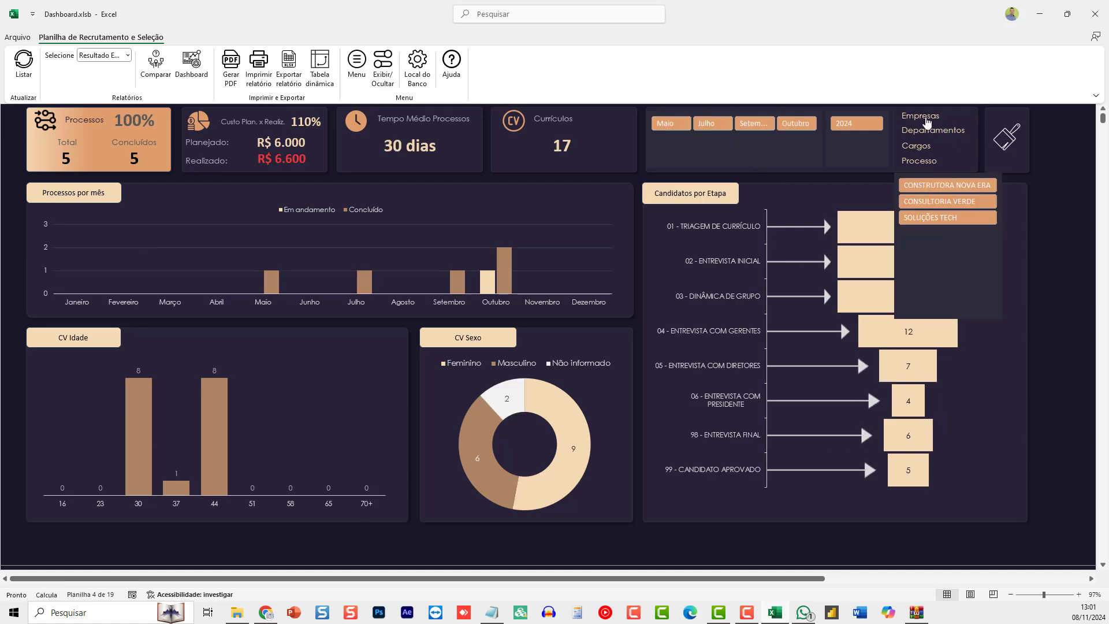
pyautogui.click(931, 186)
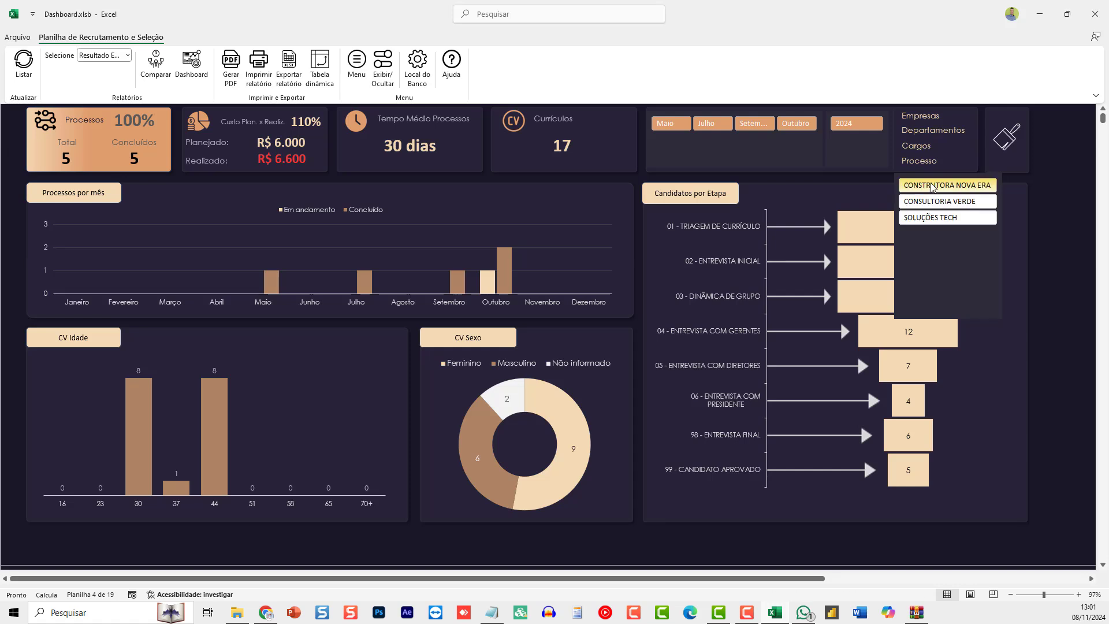
pyautogui.click(925, 122)
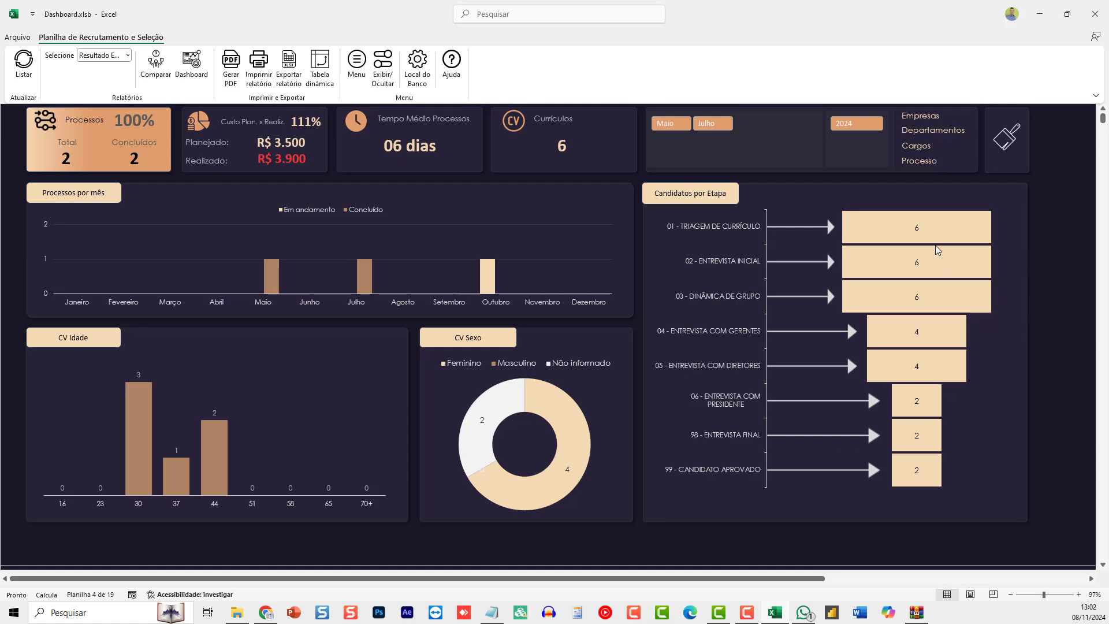
pyautogui.click(918, 131)
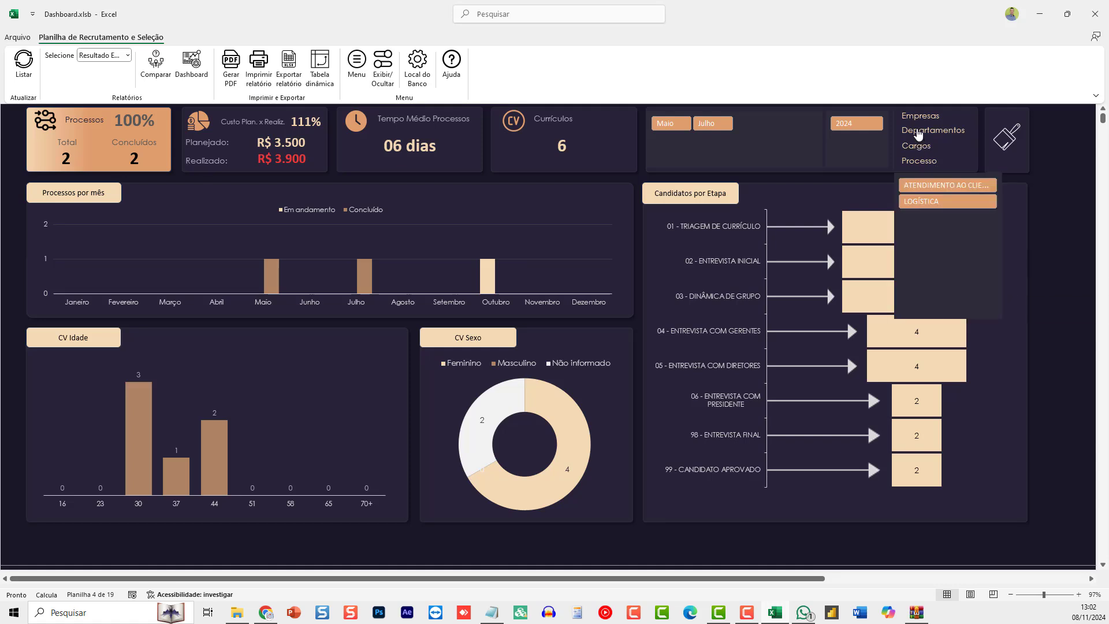
pyautogui.click(919, 131)
pyautogui.click(922, 118)
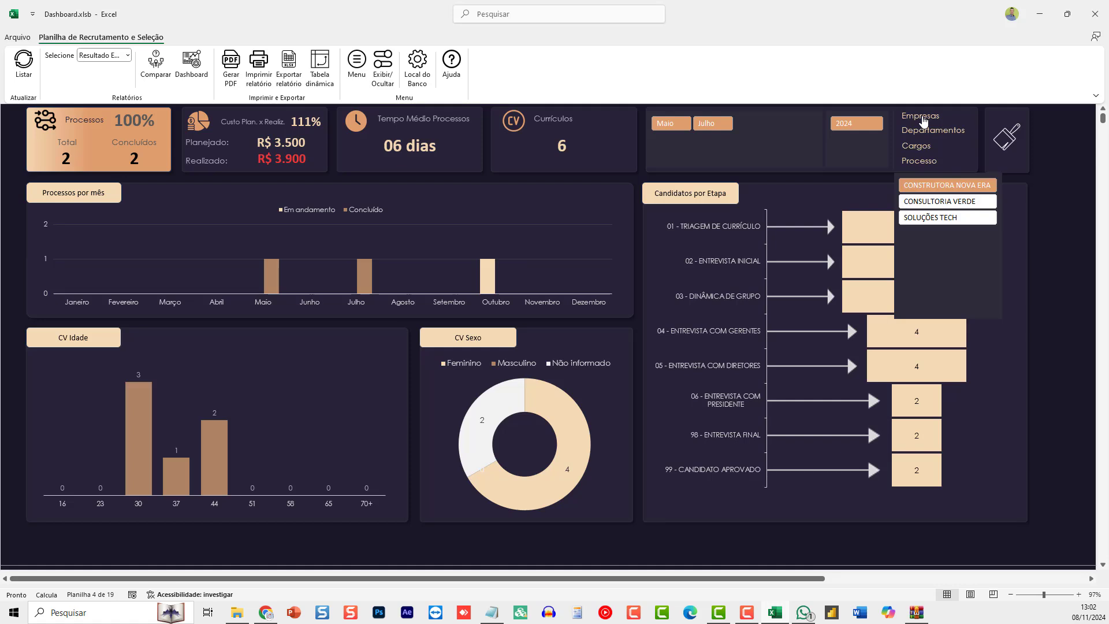
pyautogui.click(928, 189)
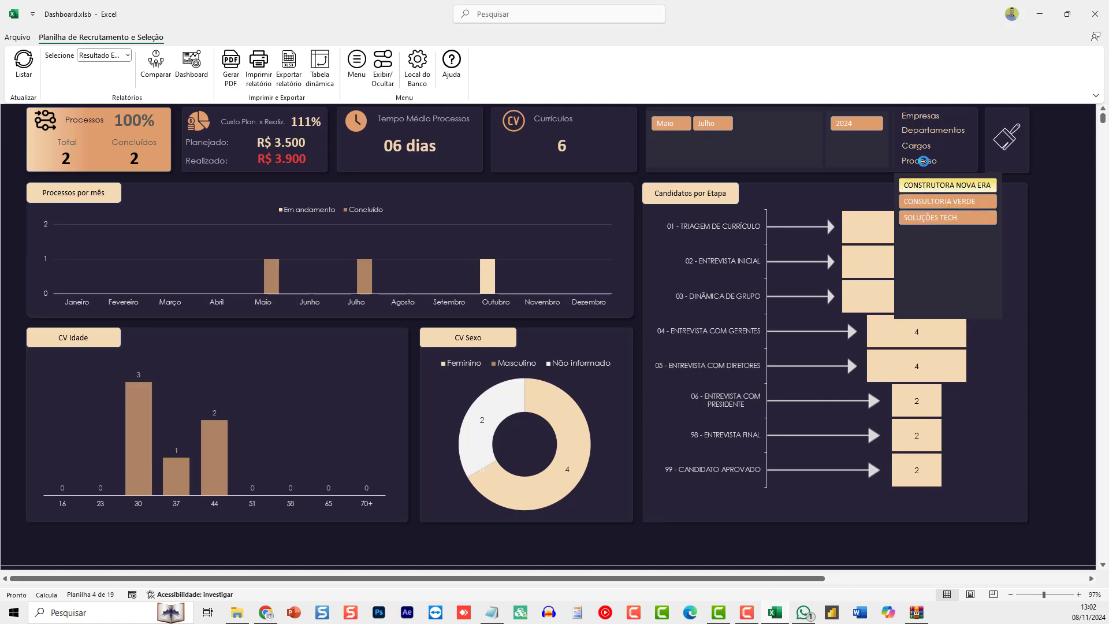
pyautogui.click(920, 120)
# Check the department and job title slicers, then filter to PROCESSO 1 ANALISTA only.
pyautogui.click(927, 132)
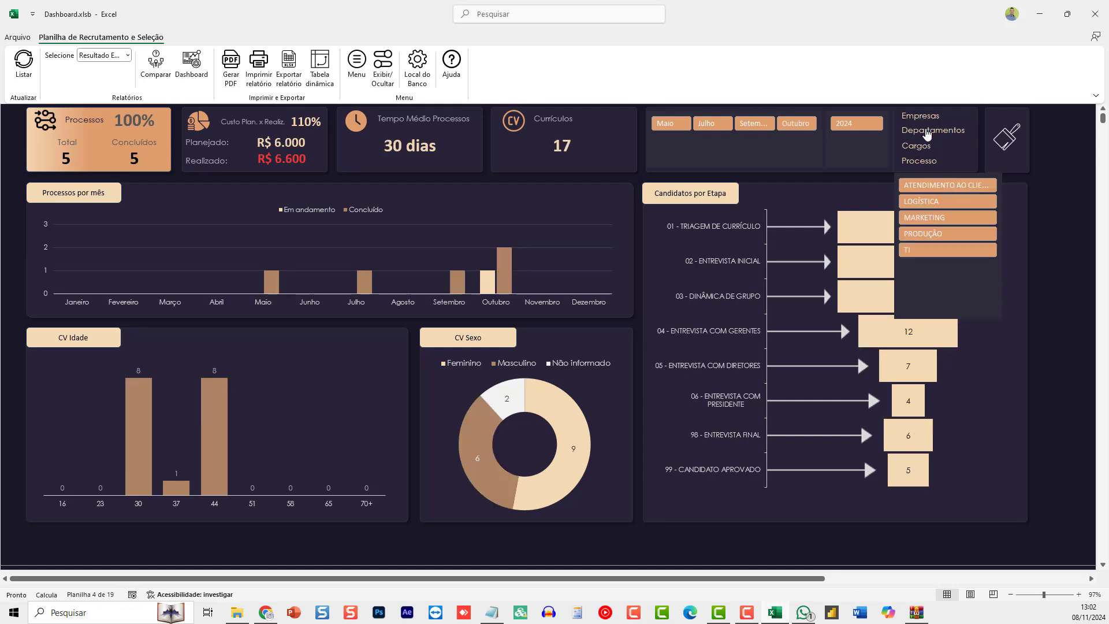
pyautogui.click(927, 133)
pyautogui.click(916, 149)
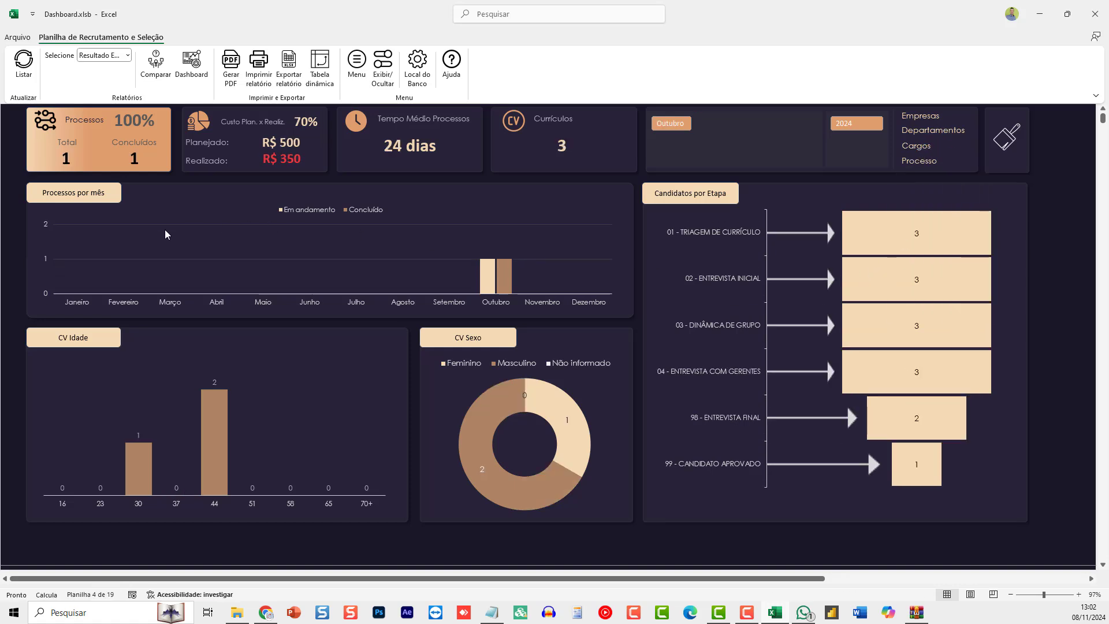
pyautogui.moveTo(798, 375)
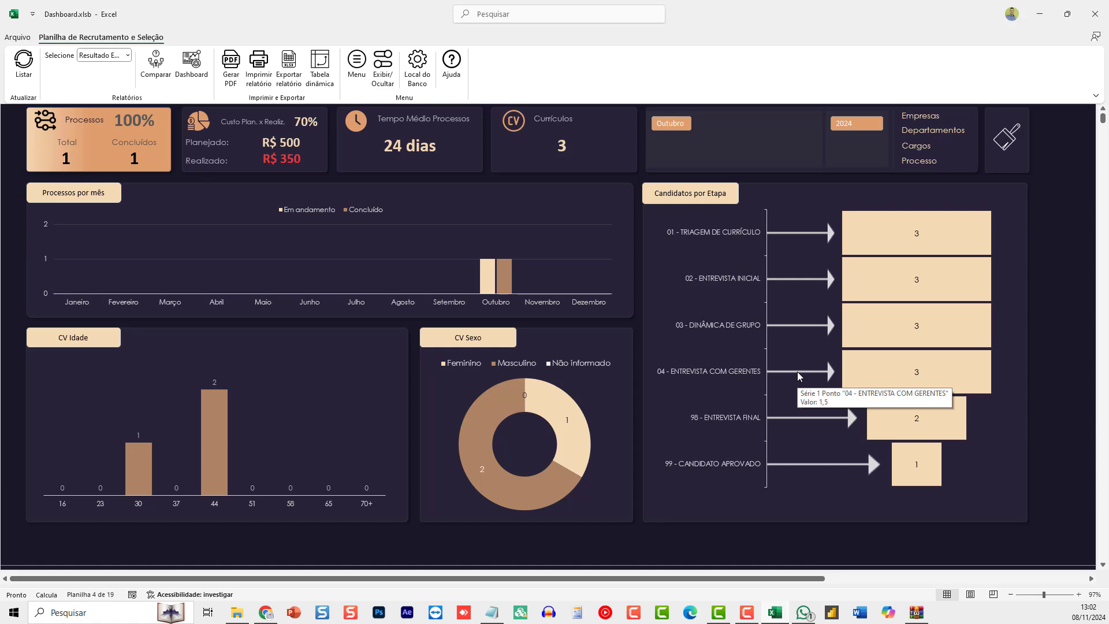
pyautogui.click(927, 147)
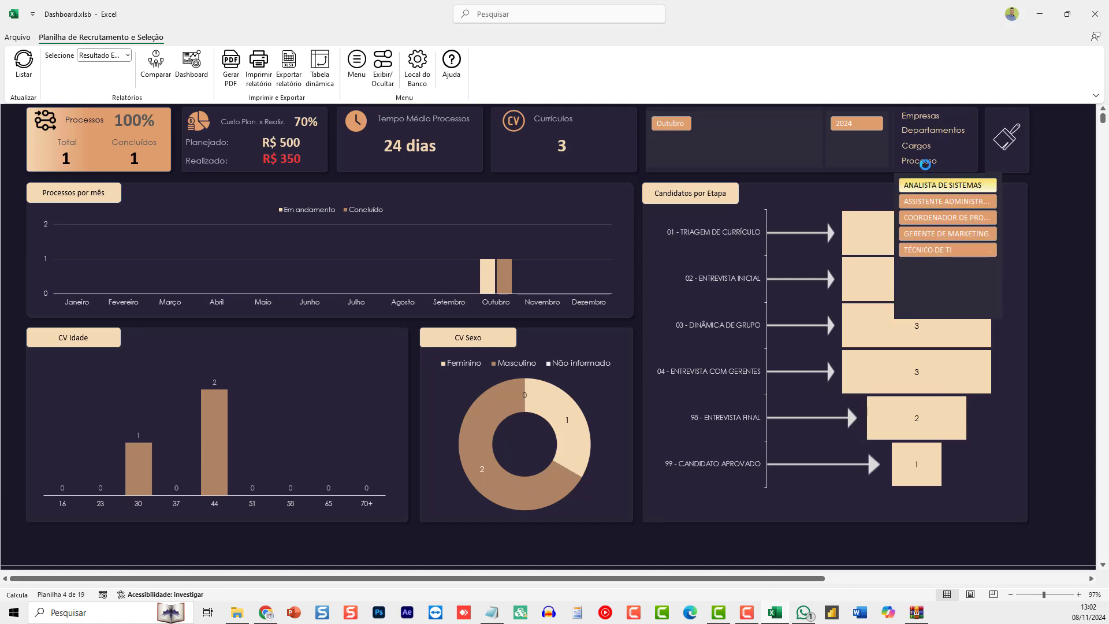
pyautogui.click(925, 163)
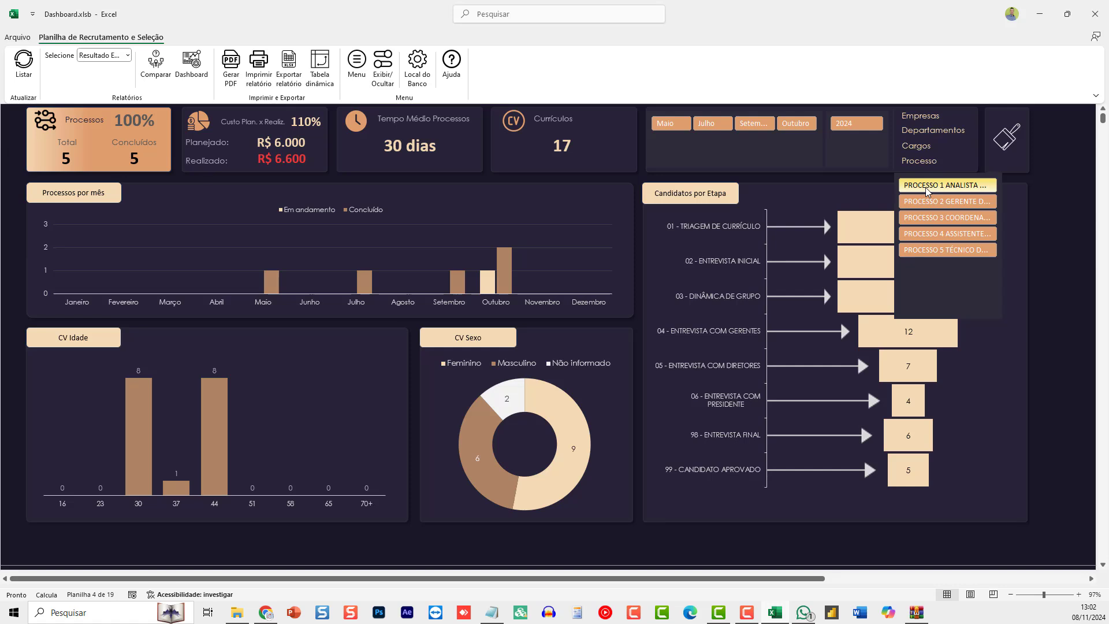
pyautogui.click(926, 186)
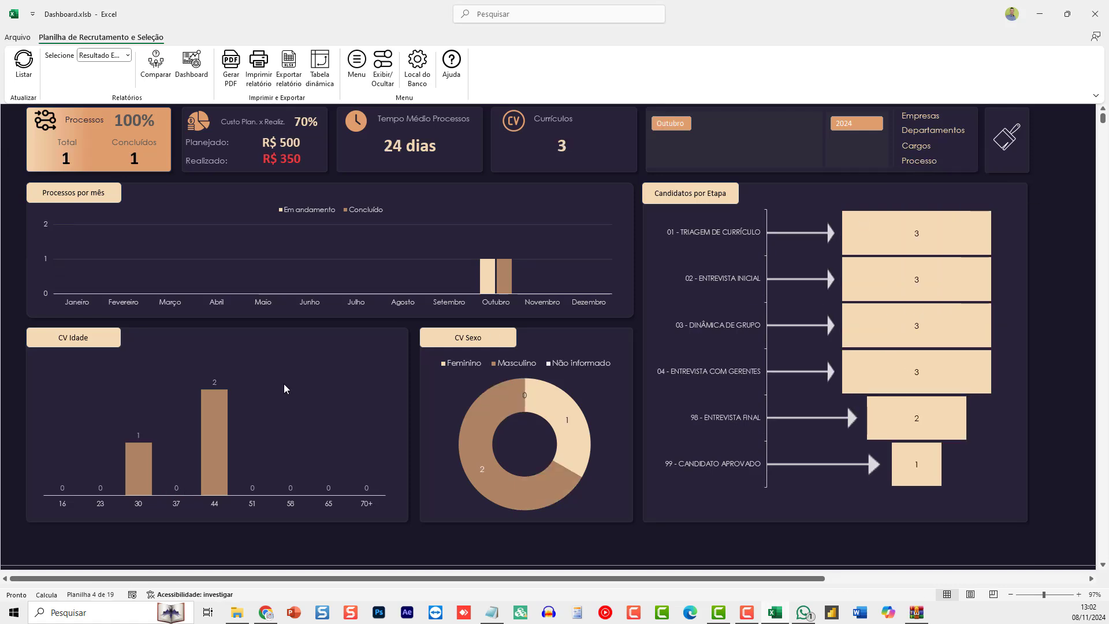